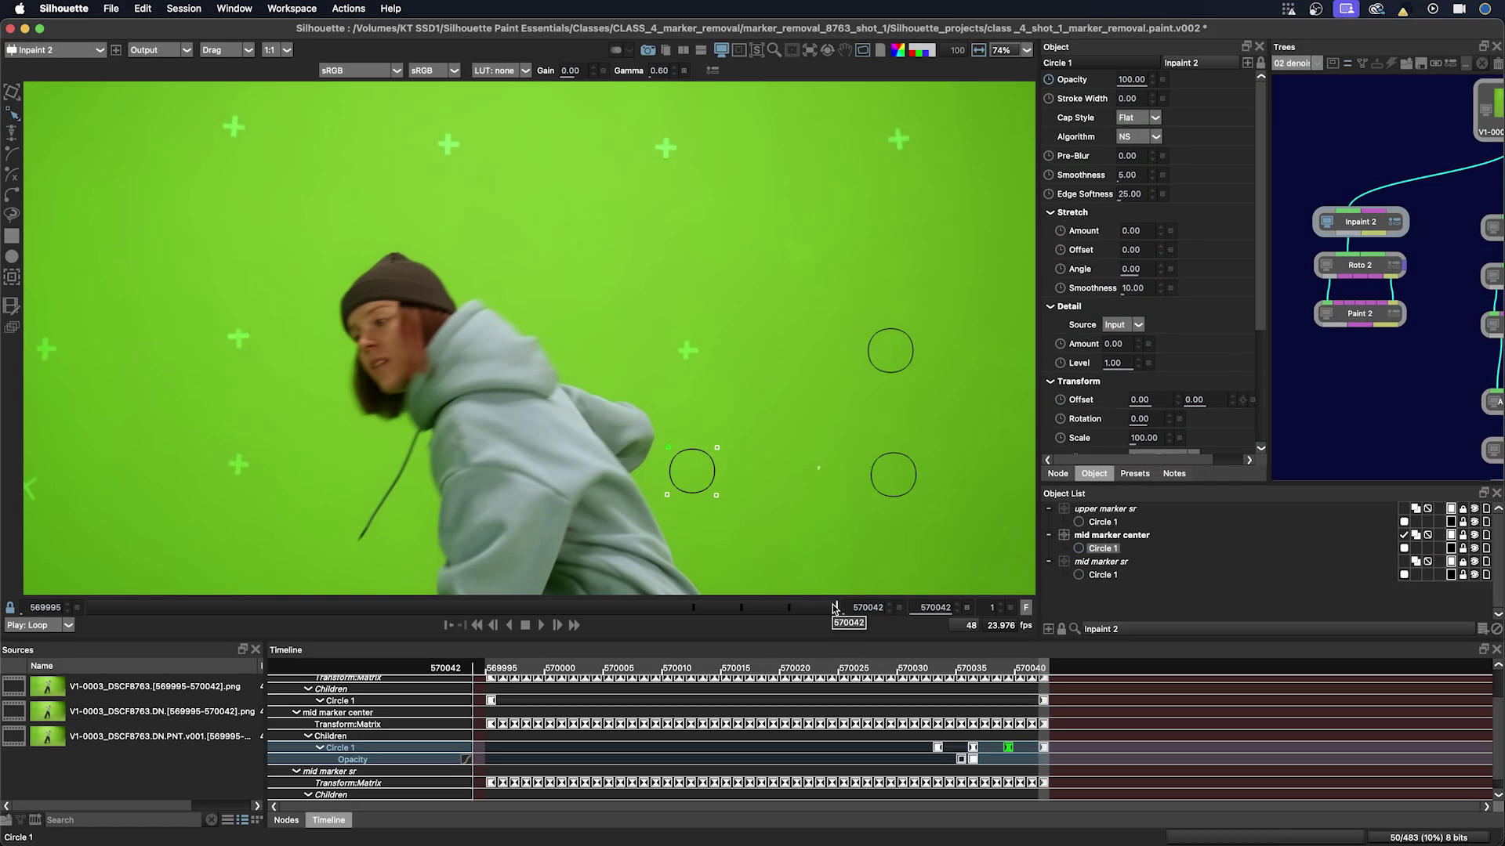
Loop-play and scrub the shot for review, ending on the last frame 570042.
drag(835, 590, 675, 589)
key(space)
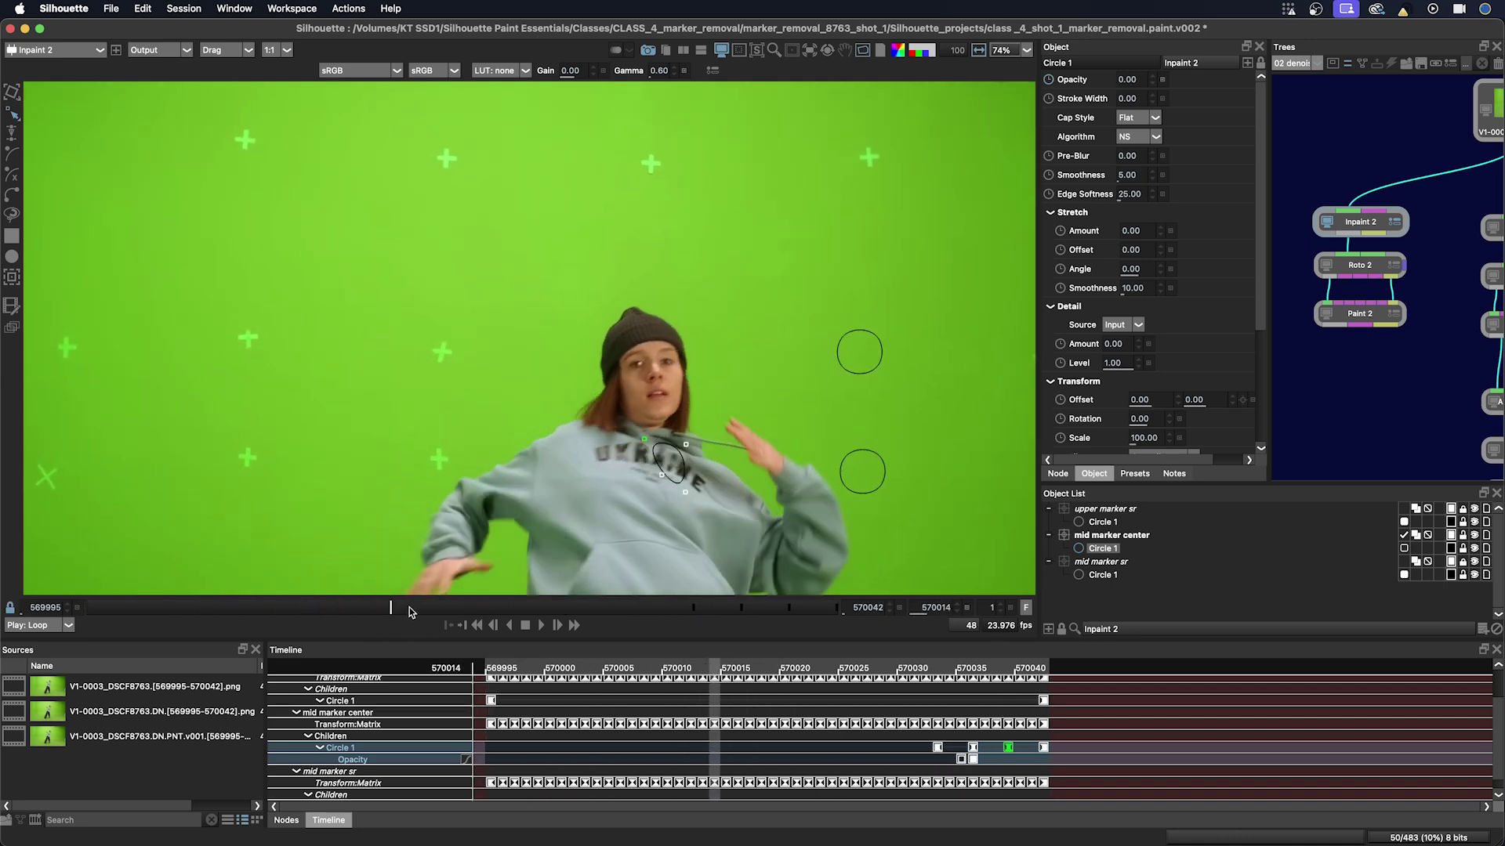
key(space)
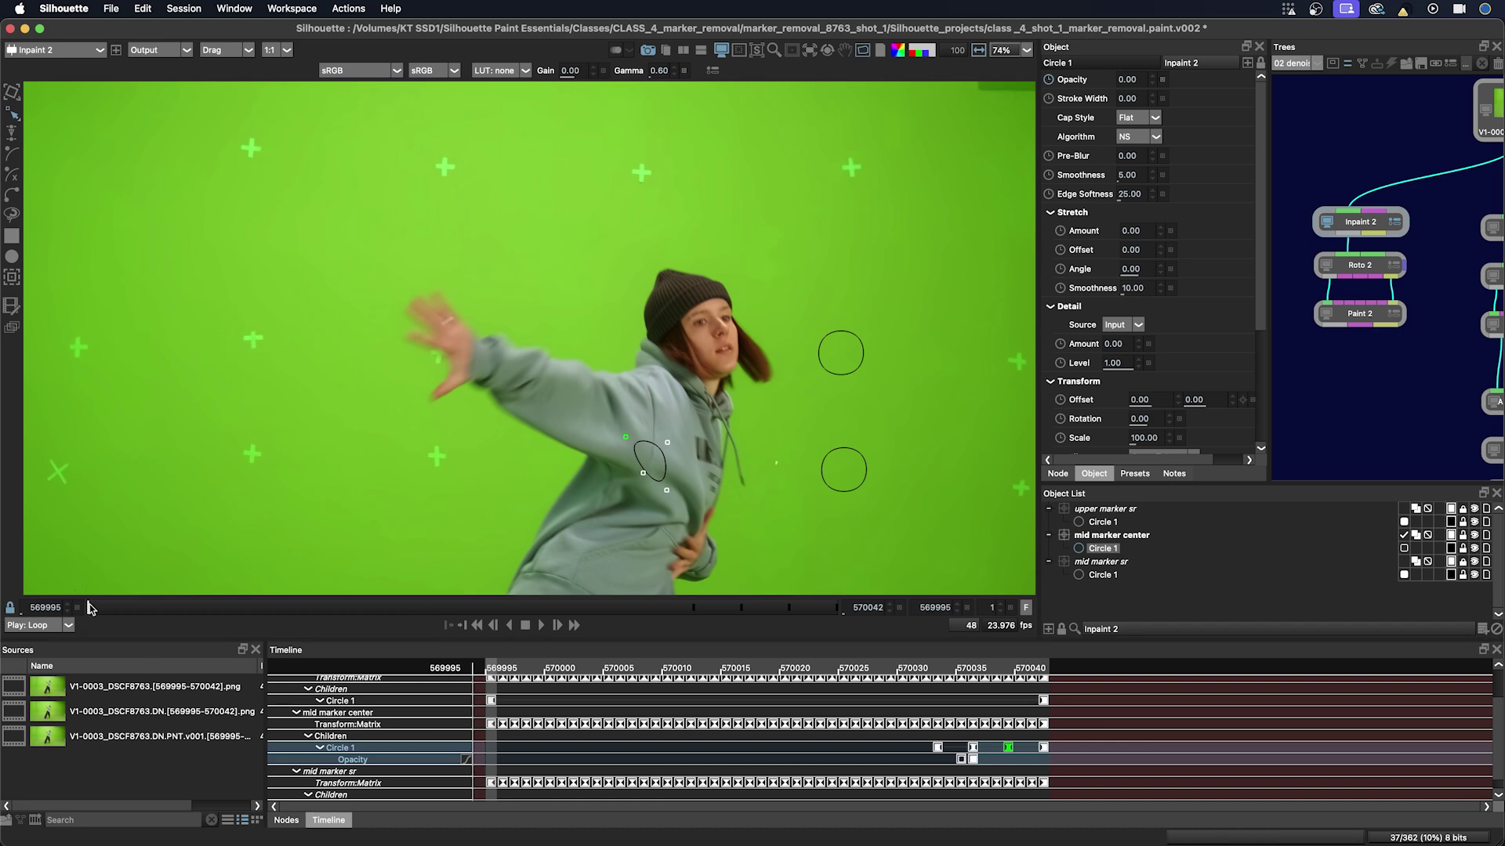
drag(598, 606, 655, 605)
key(space)
drag(94, 606, 972, 593)
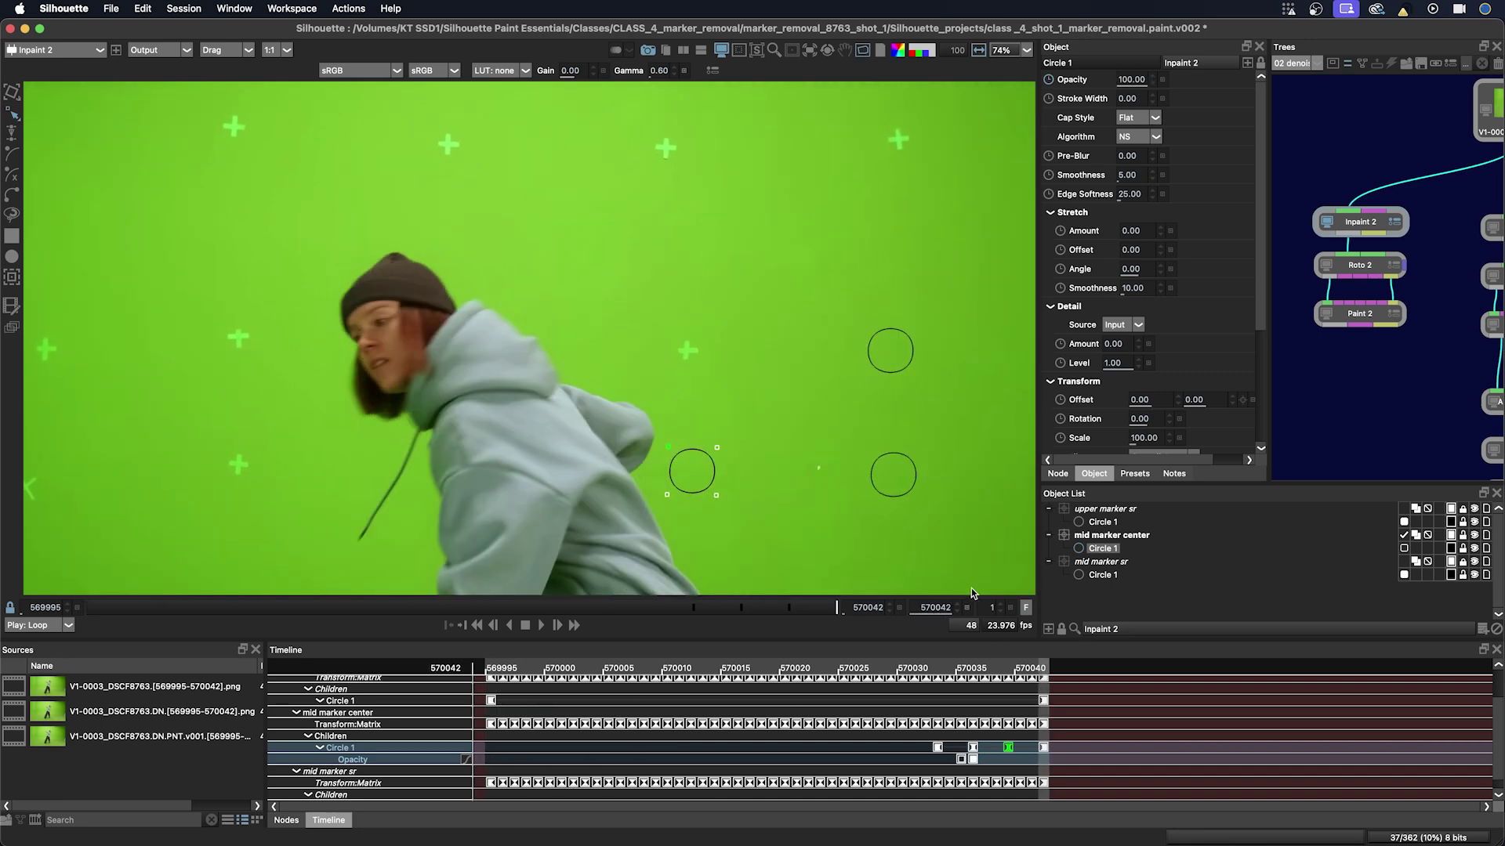
Add a new layer with a circle around the upper-left cross marker, viewing the Foreground.
click(1482, 630)
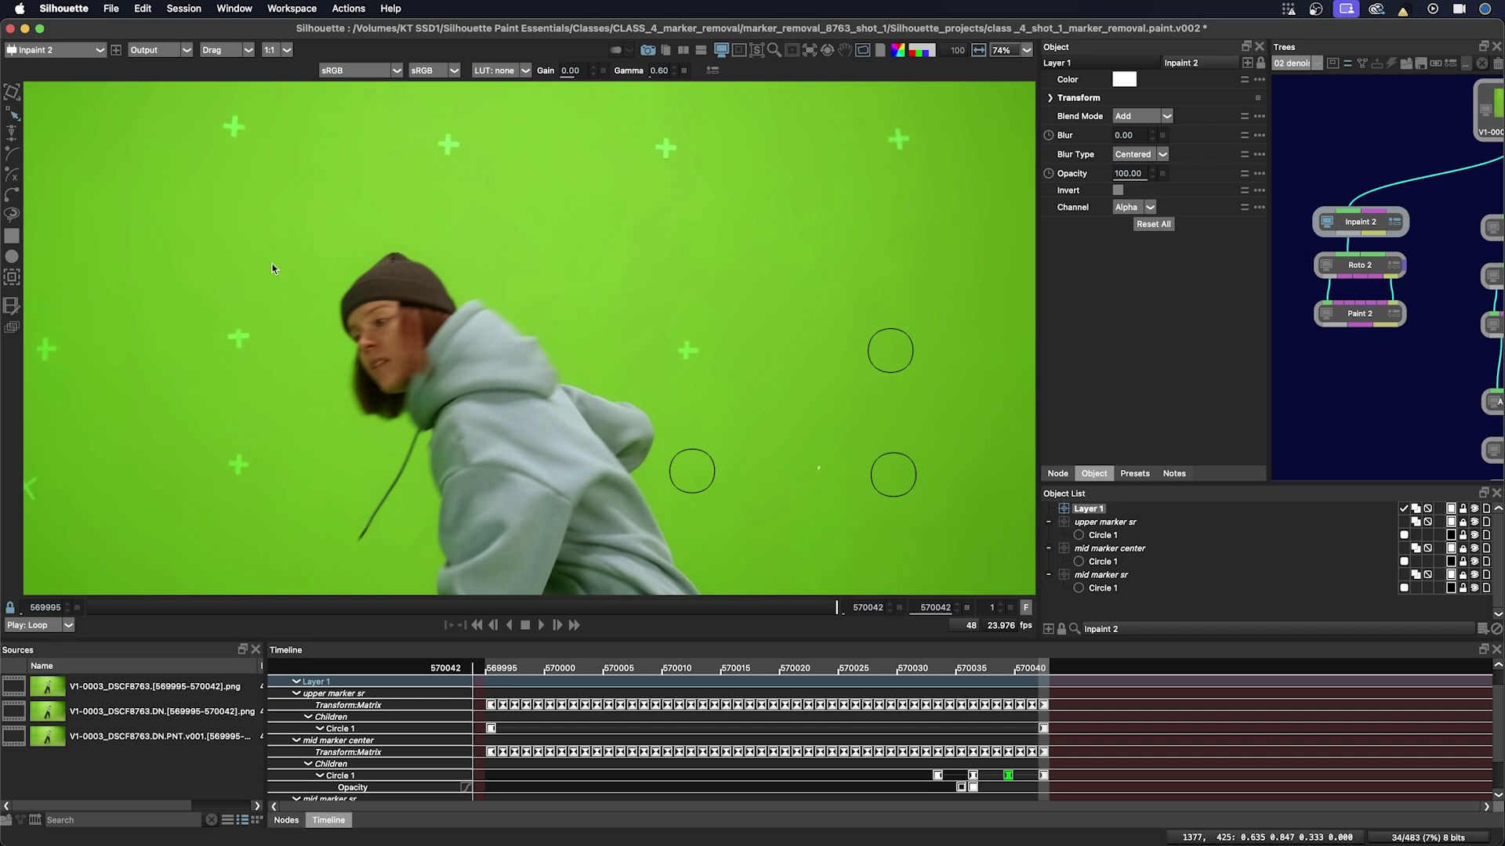
key(e)
drag(216, 317, 261, 362)
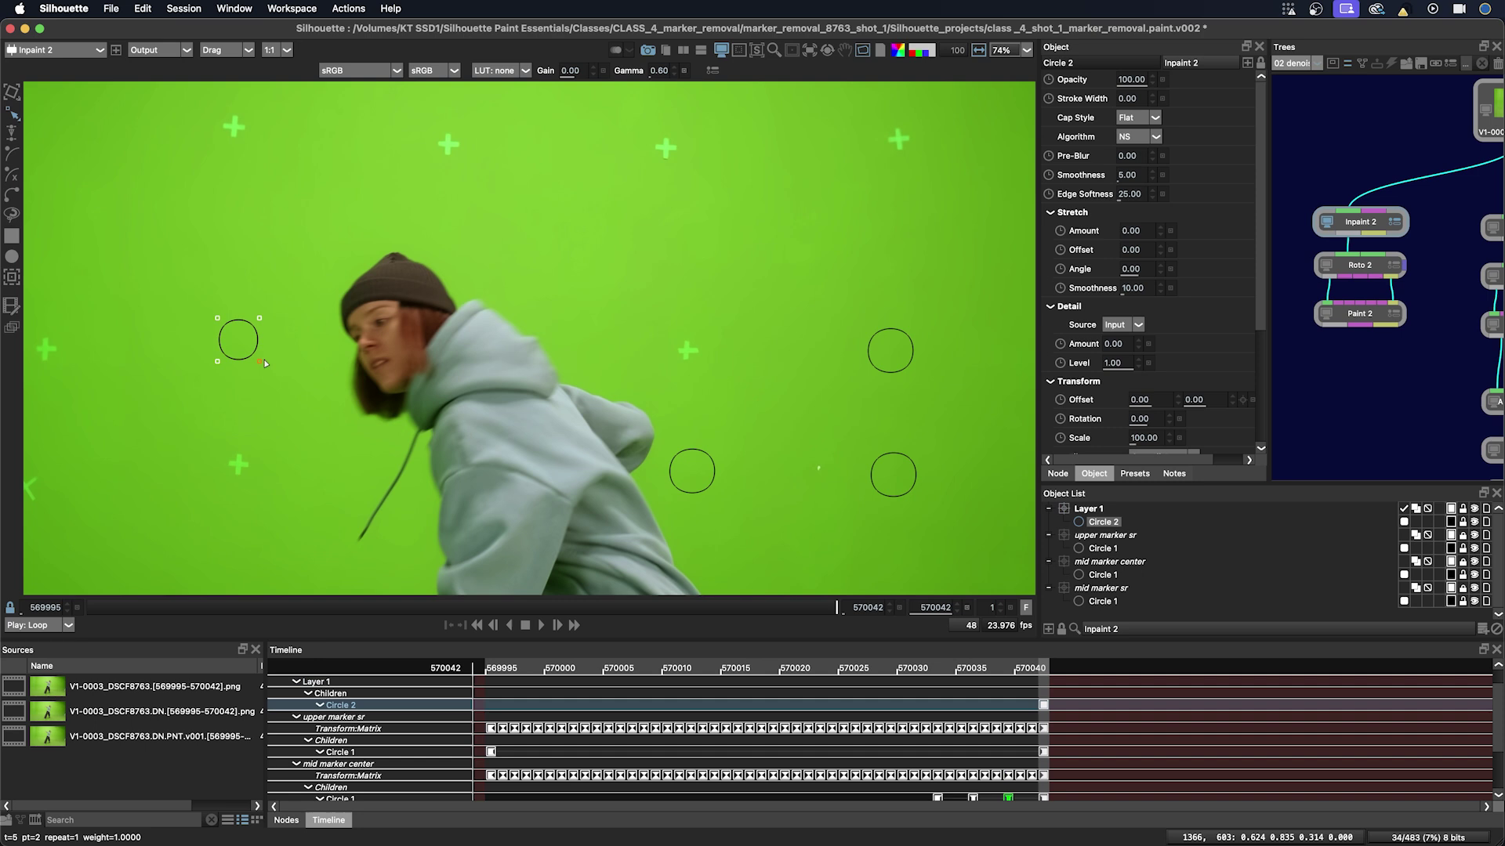
key(1)
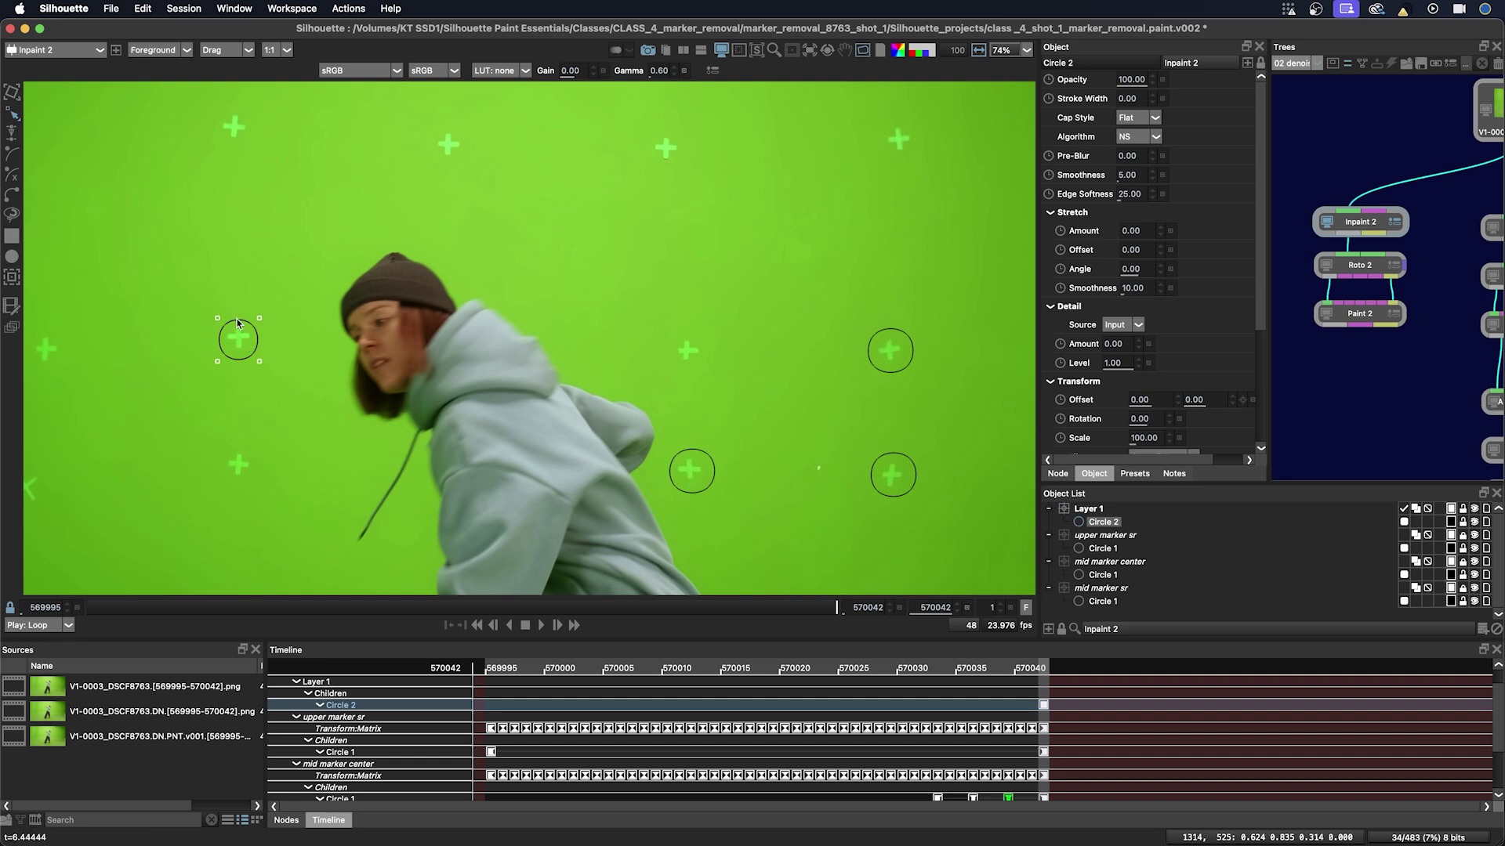
key(r)
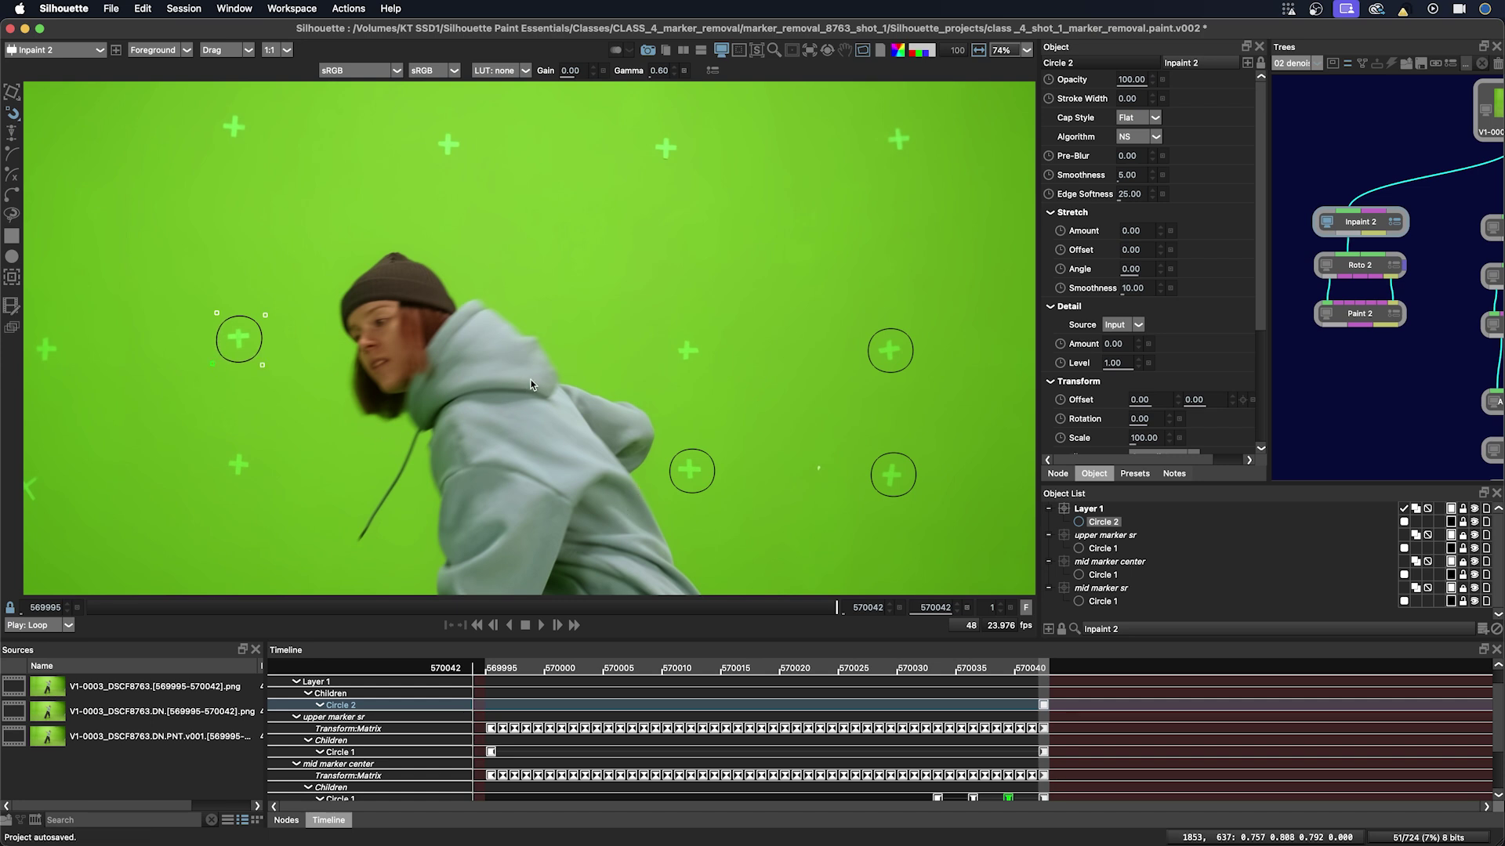
key(shift+t)
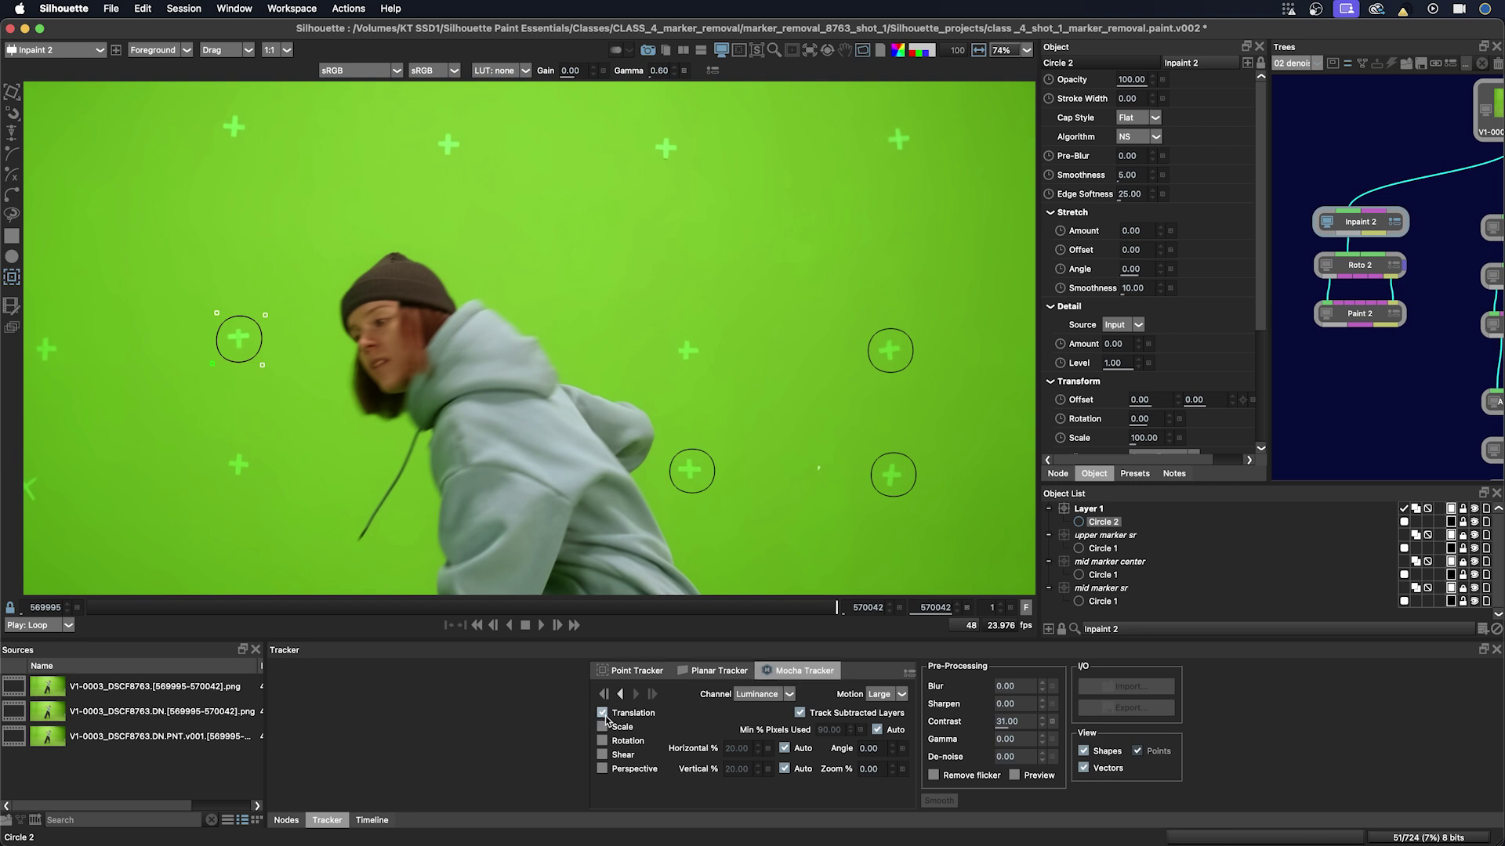
Track the circle backward, then scrub the shot to confirm it stays on the marker.
click(623, 695)
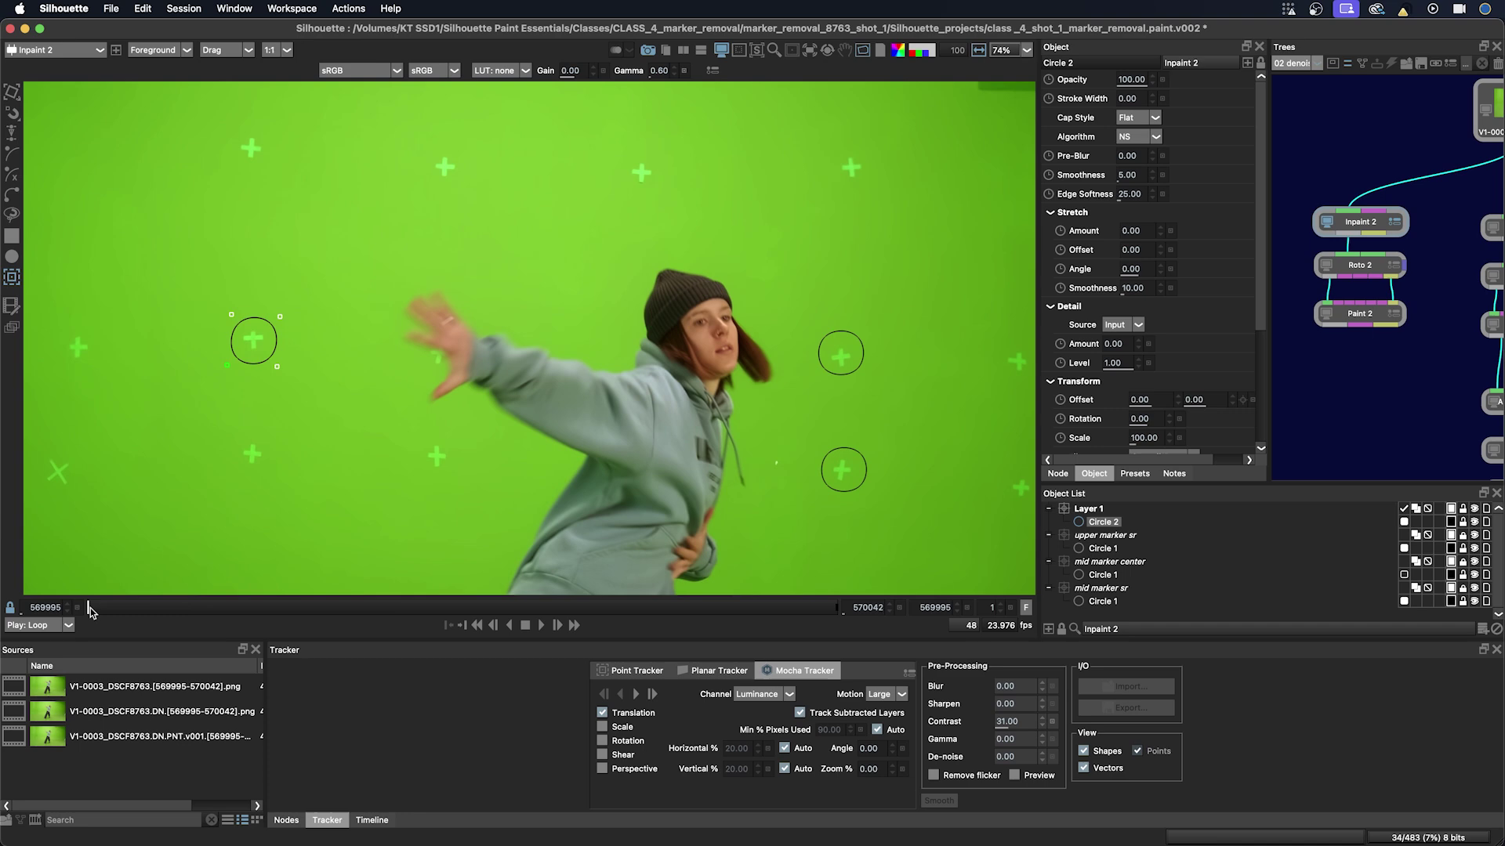
mouse_move(89, 608)
mouse_down()
mouse_move(807, 608)
mouse_move(88, 616)
mouse_up()
mouse_move(87, 608)
mouse_down()
mouse_move(831, 608)
mouse_move(88, 608)
mouse_up()
click(1367, 268)
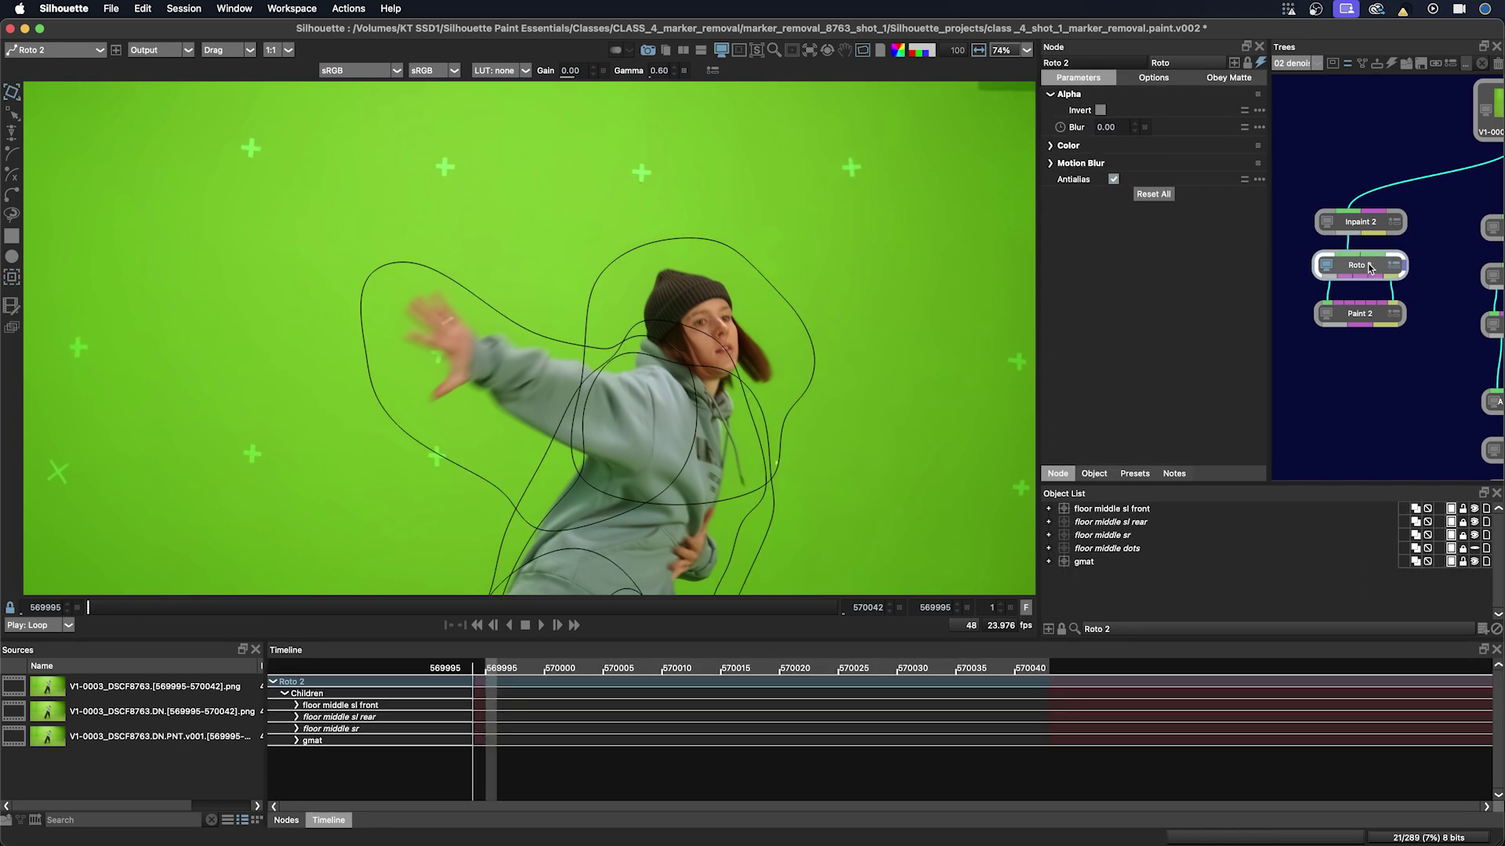
click(103, 608)
mouse_move(104, 607)
mouse_down()
mouse_move(344, 648)
mouse_move(80, 650)
mouse_move(232, 628)
mouse_move(81, 654)
mouse_move(976, 610)
mouse_move(48, 679)
mouse_up()
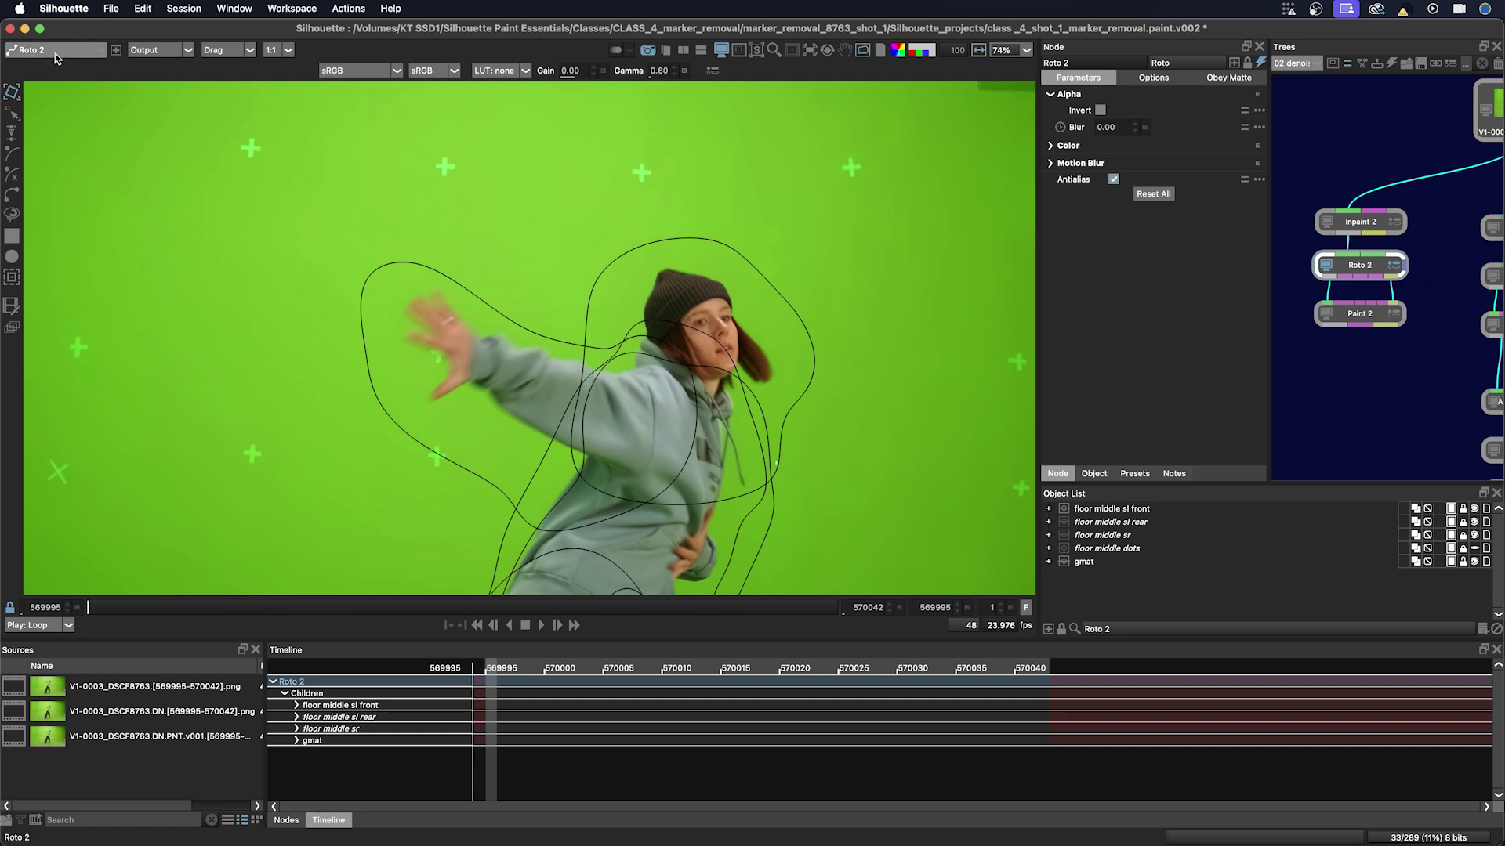
click(115, 49)
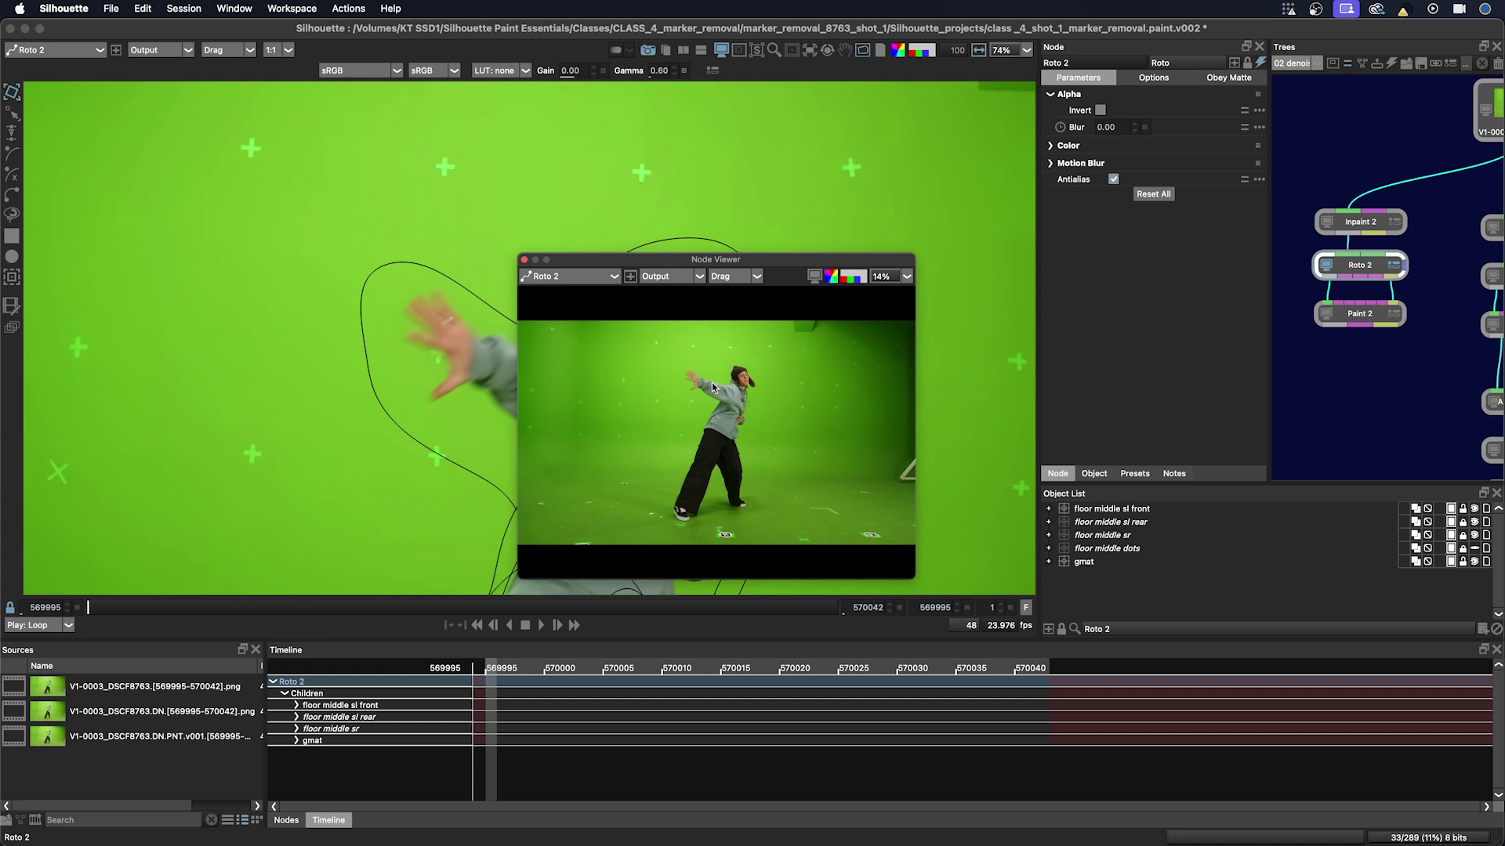
mouse_move(815, 262)
mouse_down()
mouse_move(10, 203)
mouse_move(148, 368)
mouse_up()
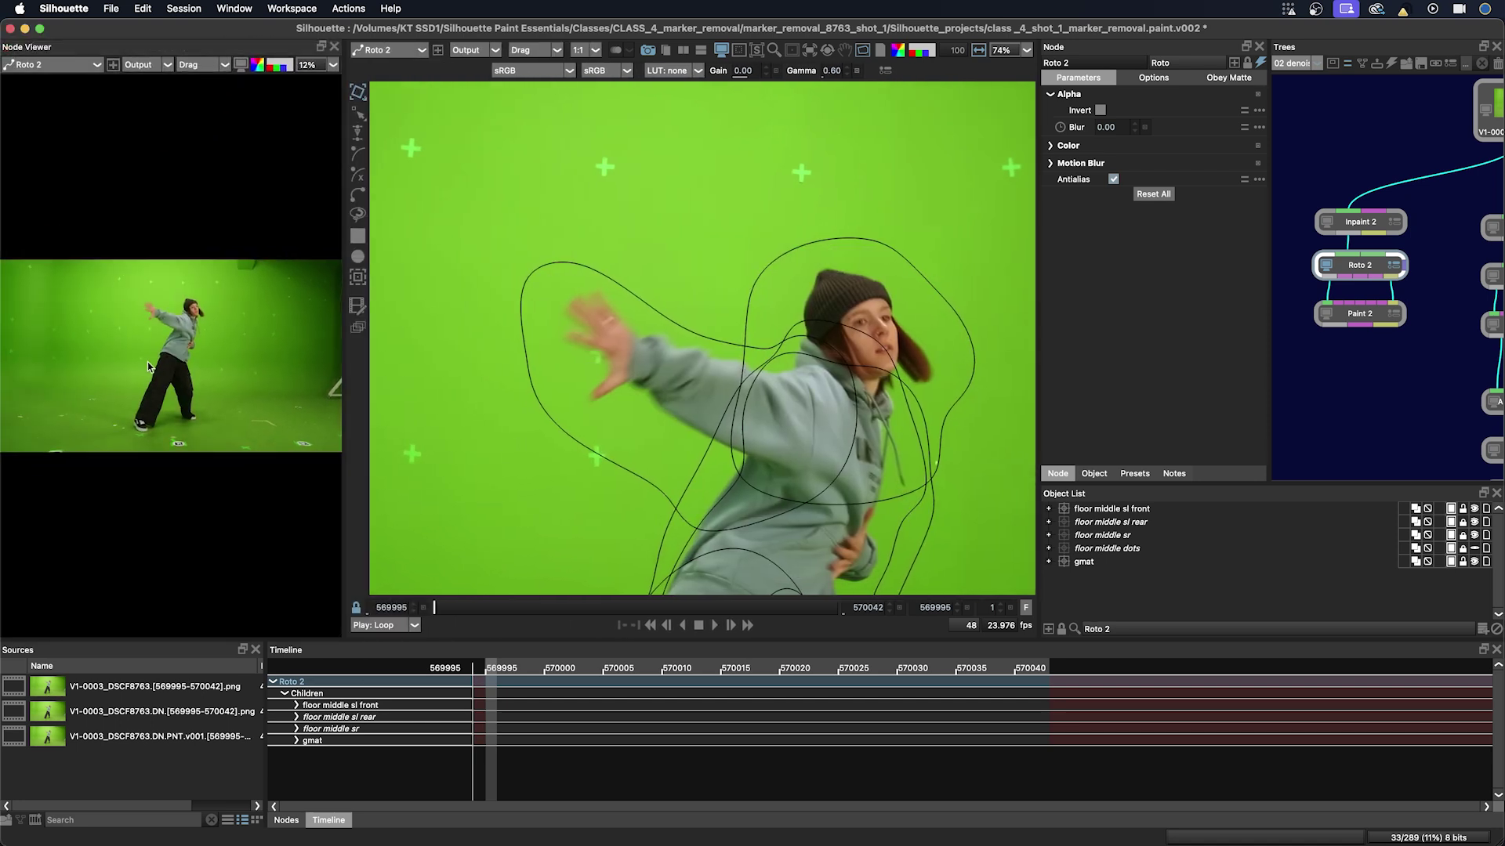
scroll(158, 374, up, 5)
scroll(159, 371, up, 3)
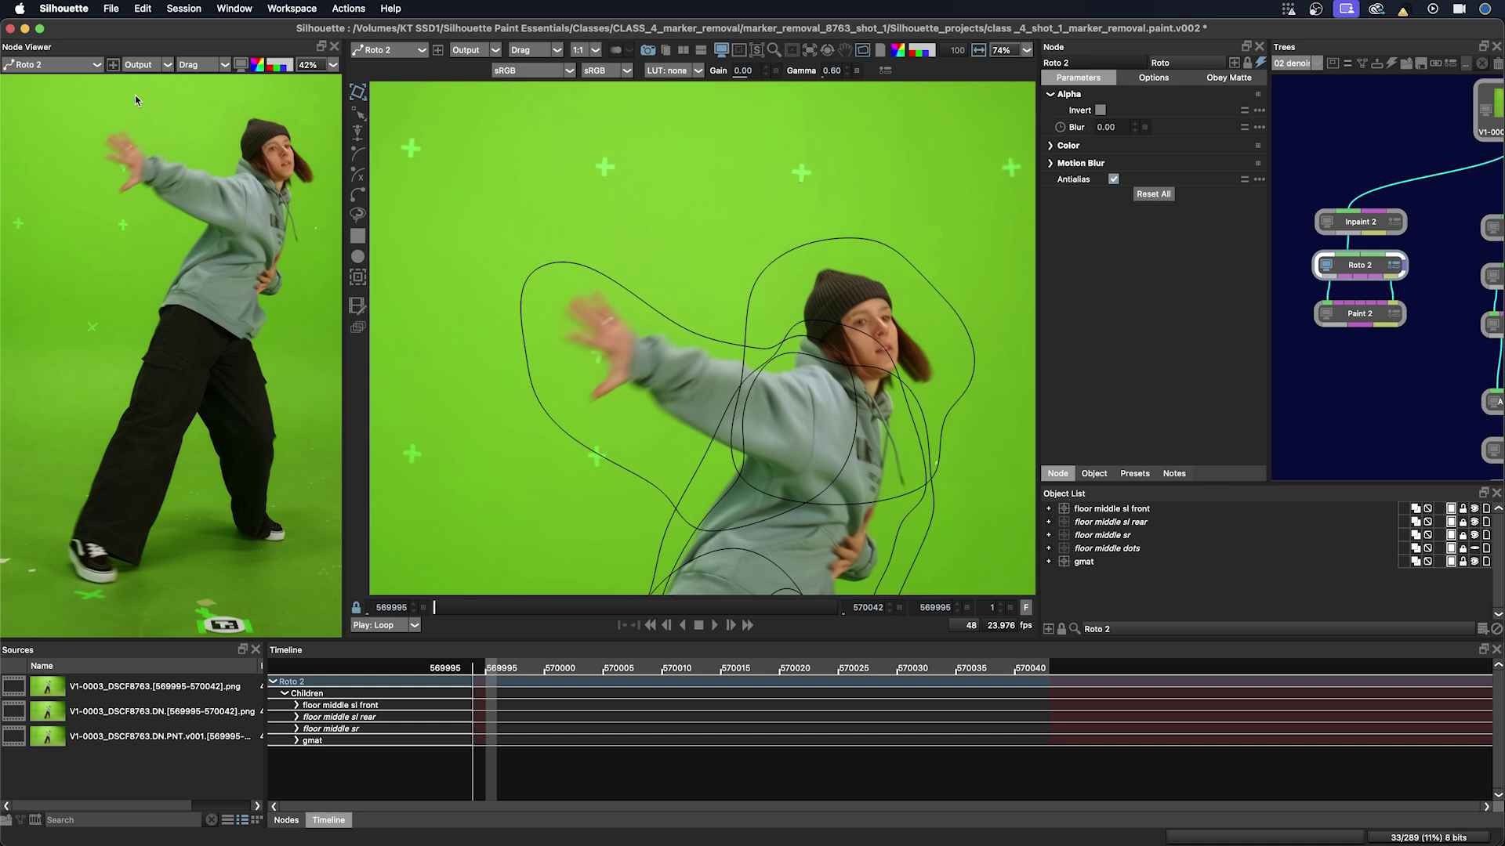
click(71, 69)
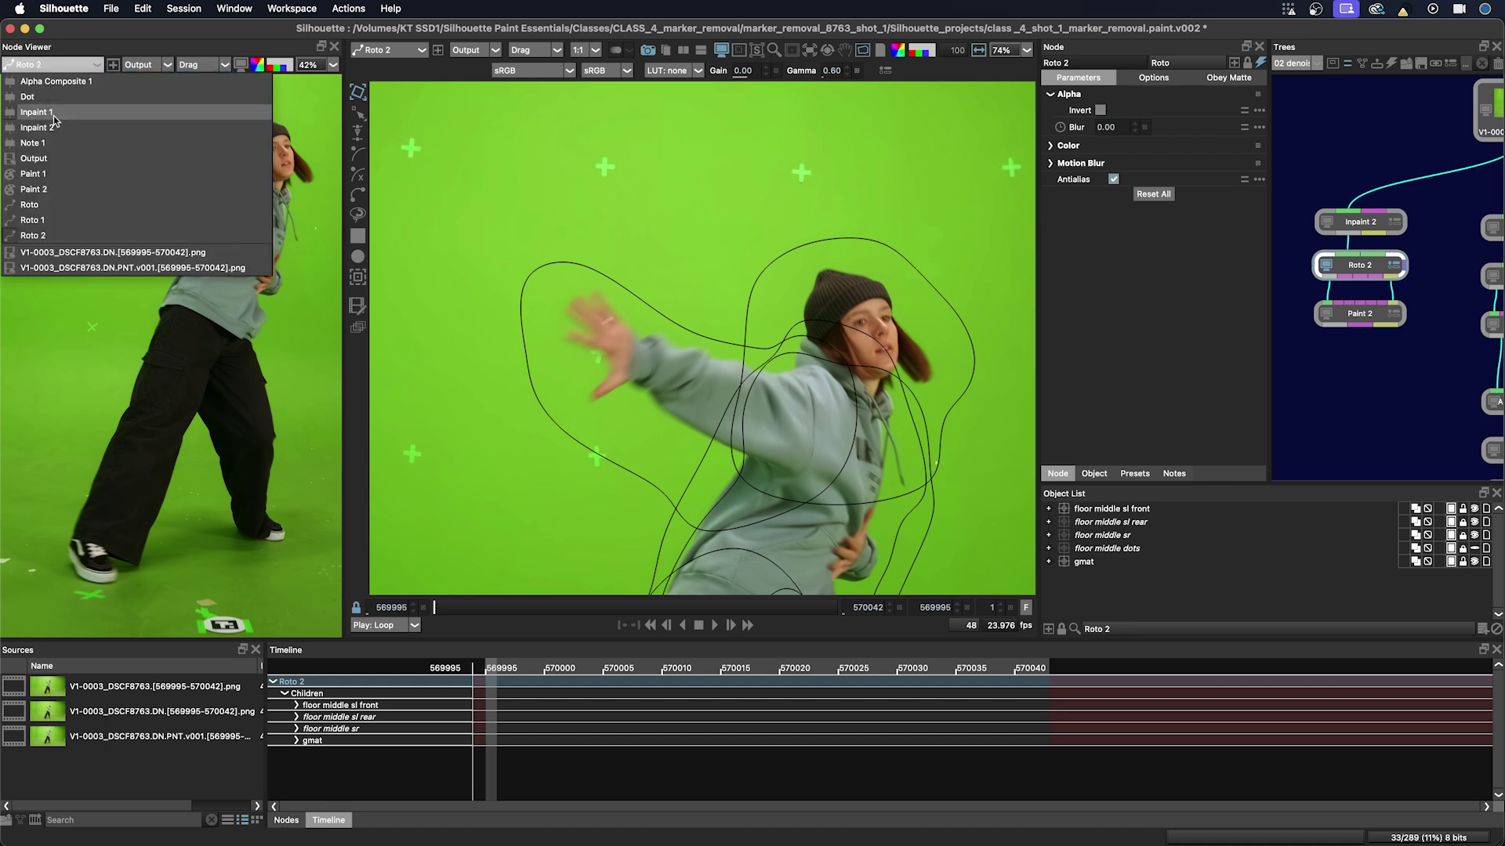
click(44, 232)
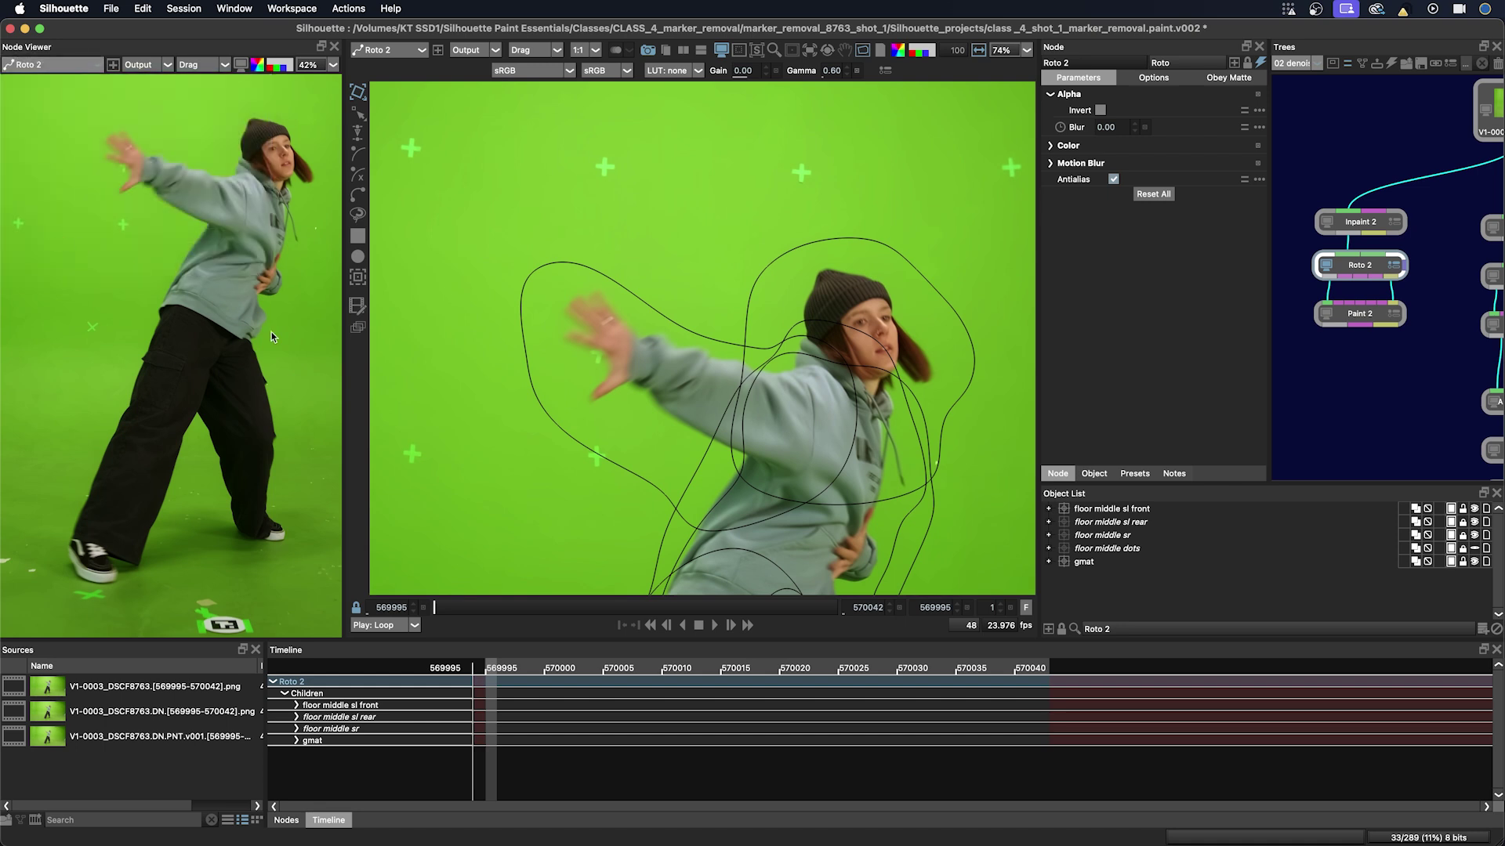
drag(244, 404, 201, 421)
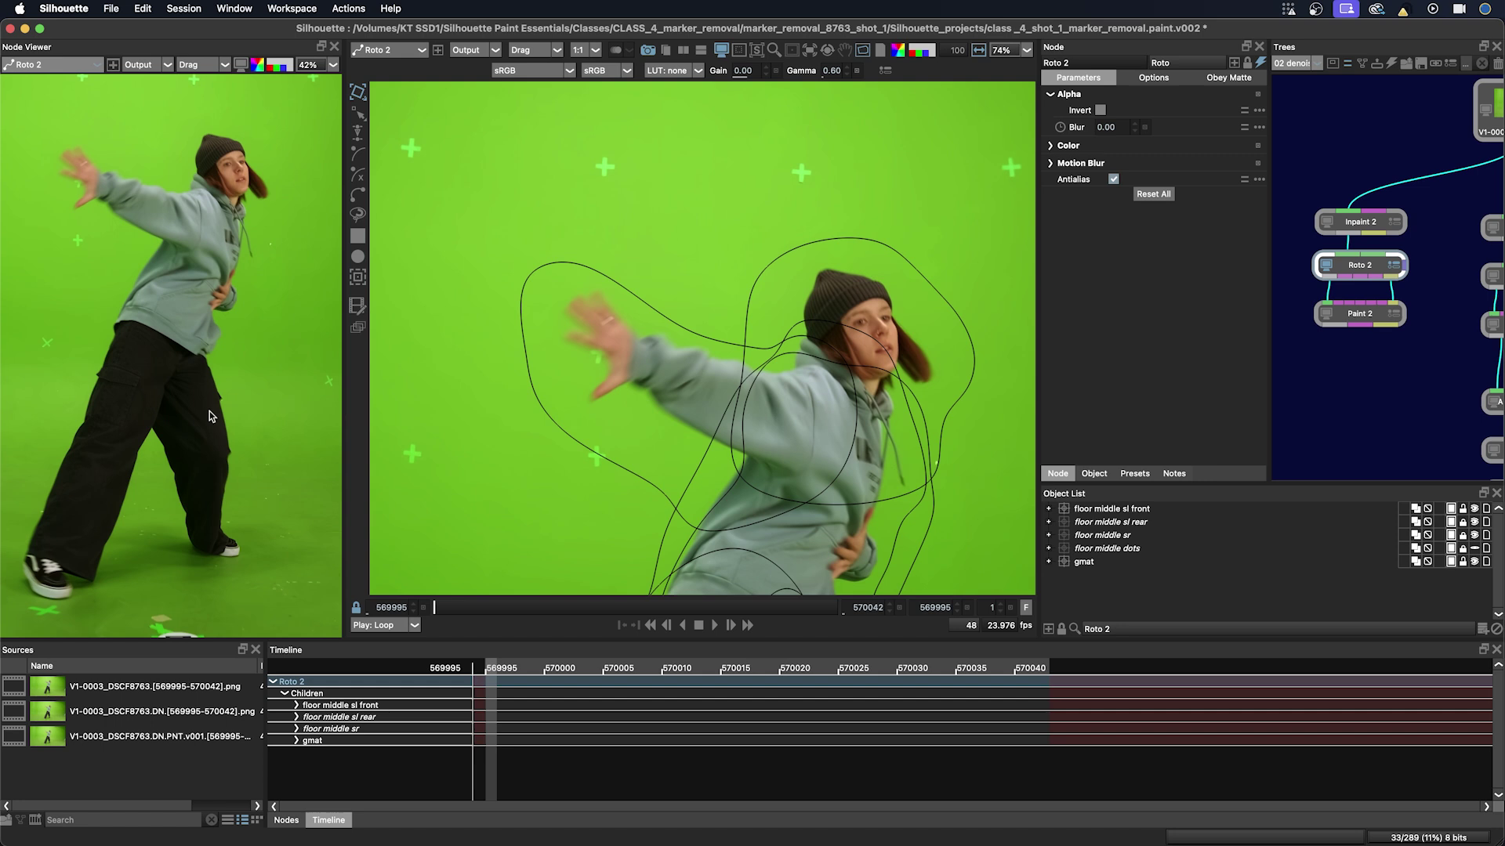
click(258, 68)
key(c)
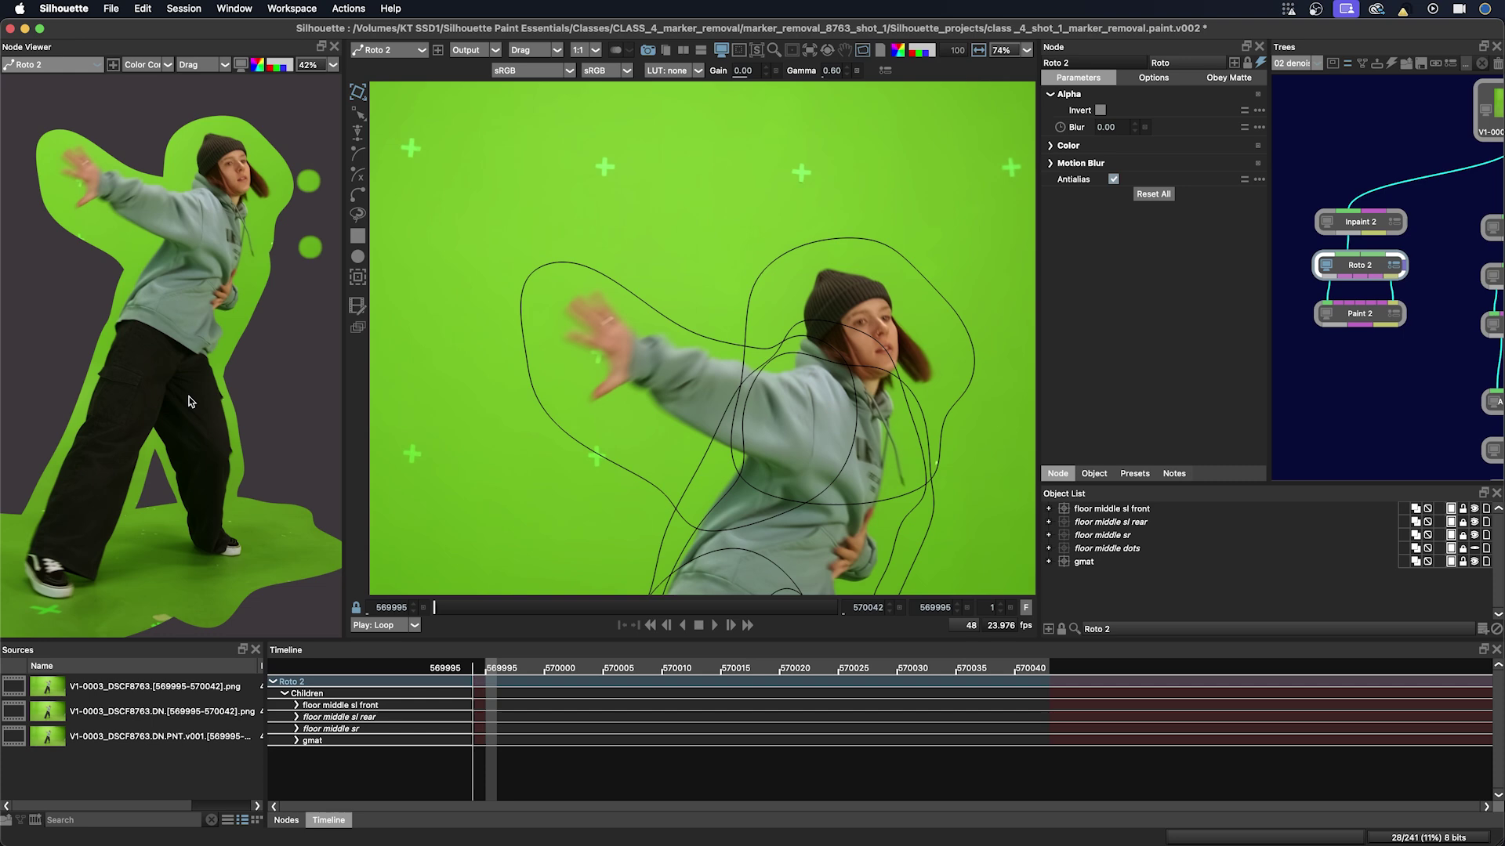
mouse_move(173, 360)
mouse_down()
mouse_move(269, 351)
mouse_move(236, 369)
mouse_up()
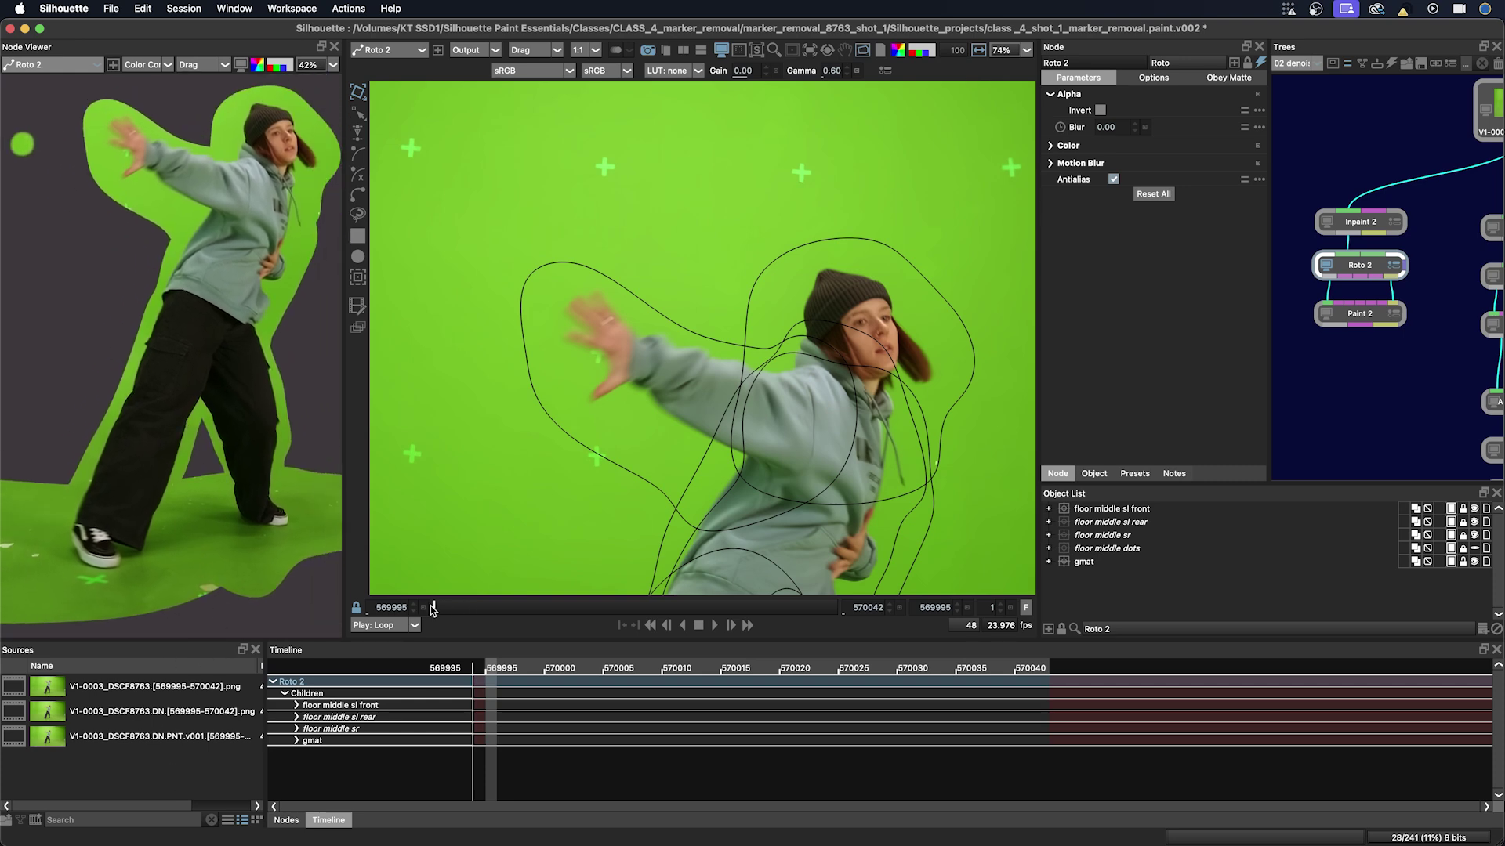
mouse_move(432, 607)
mouse_down()
mouse_move(457, 591)
mouse_move(428, 552)
mouse_up()
key(space)
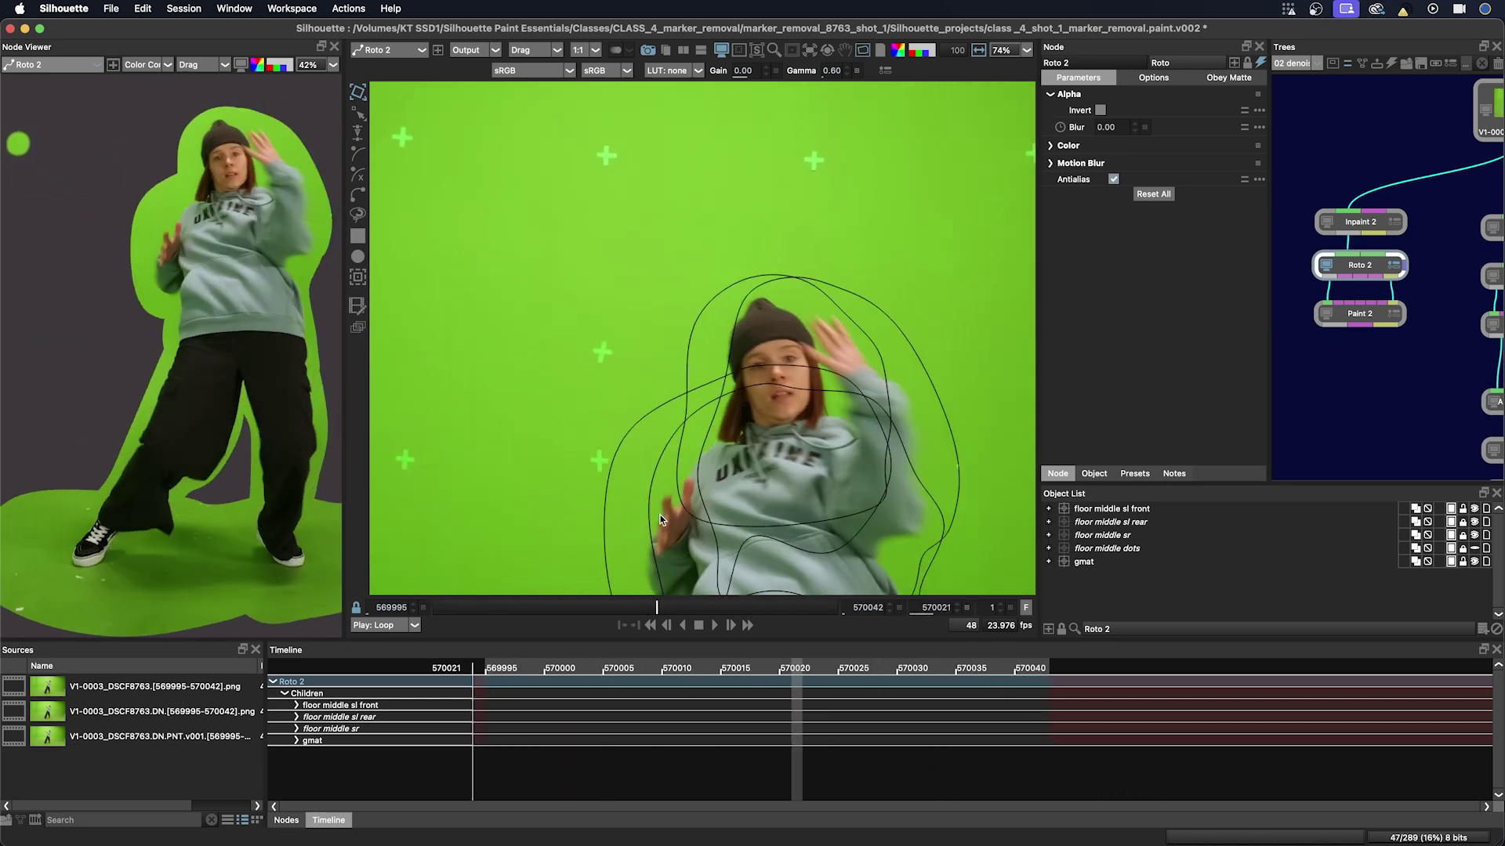
click(336, 48)
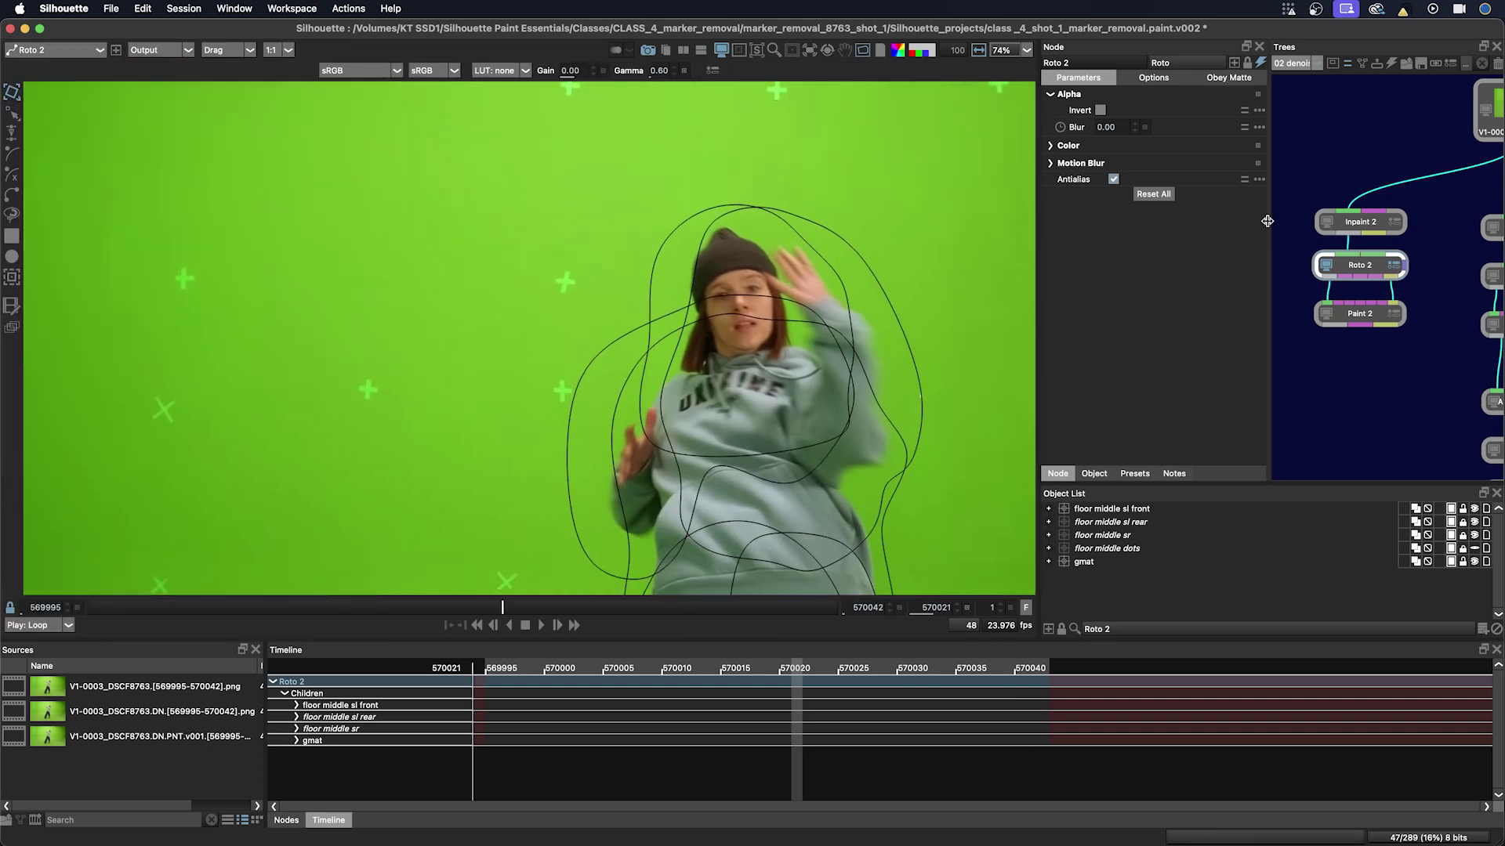
Select Layer 1 under the Inpaint 2 node and rename it 'upper marker far sl'.
click(1335, 218)
key(shift+t)
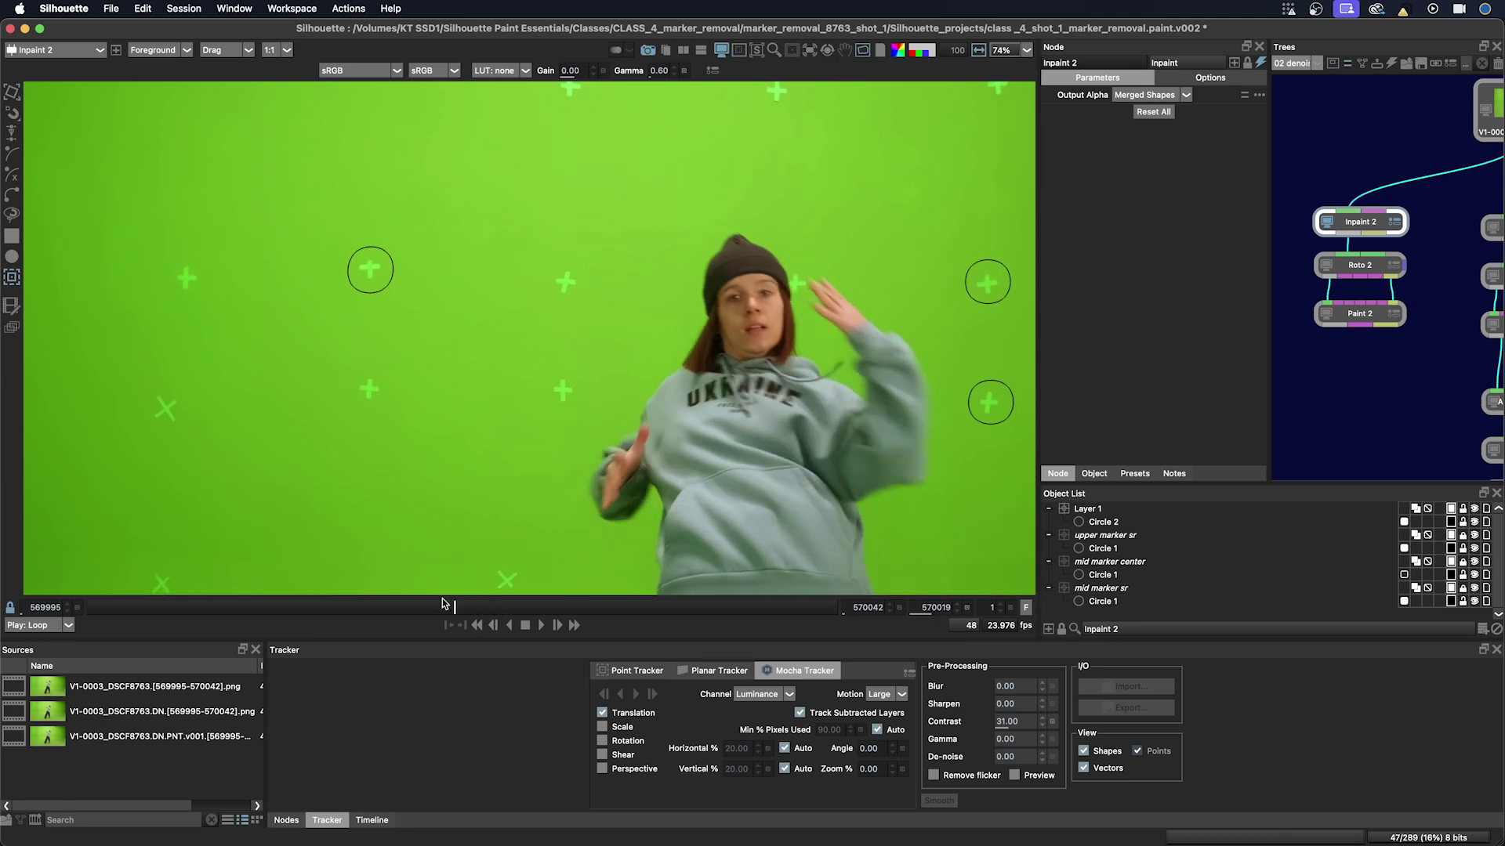
click(1089, 510)
text(upper marke far sl)
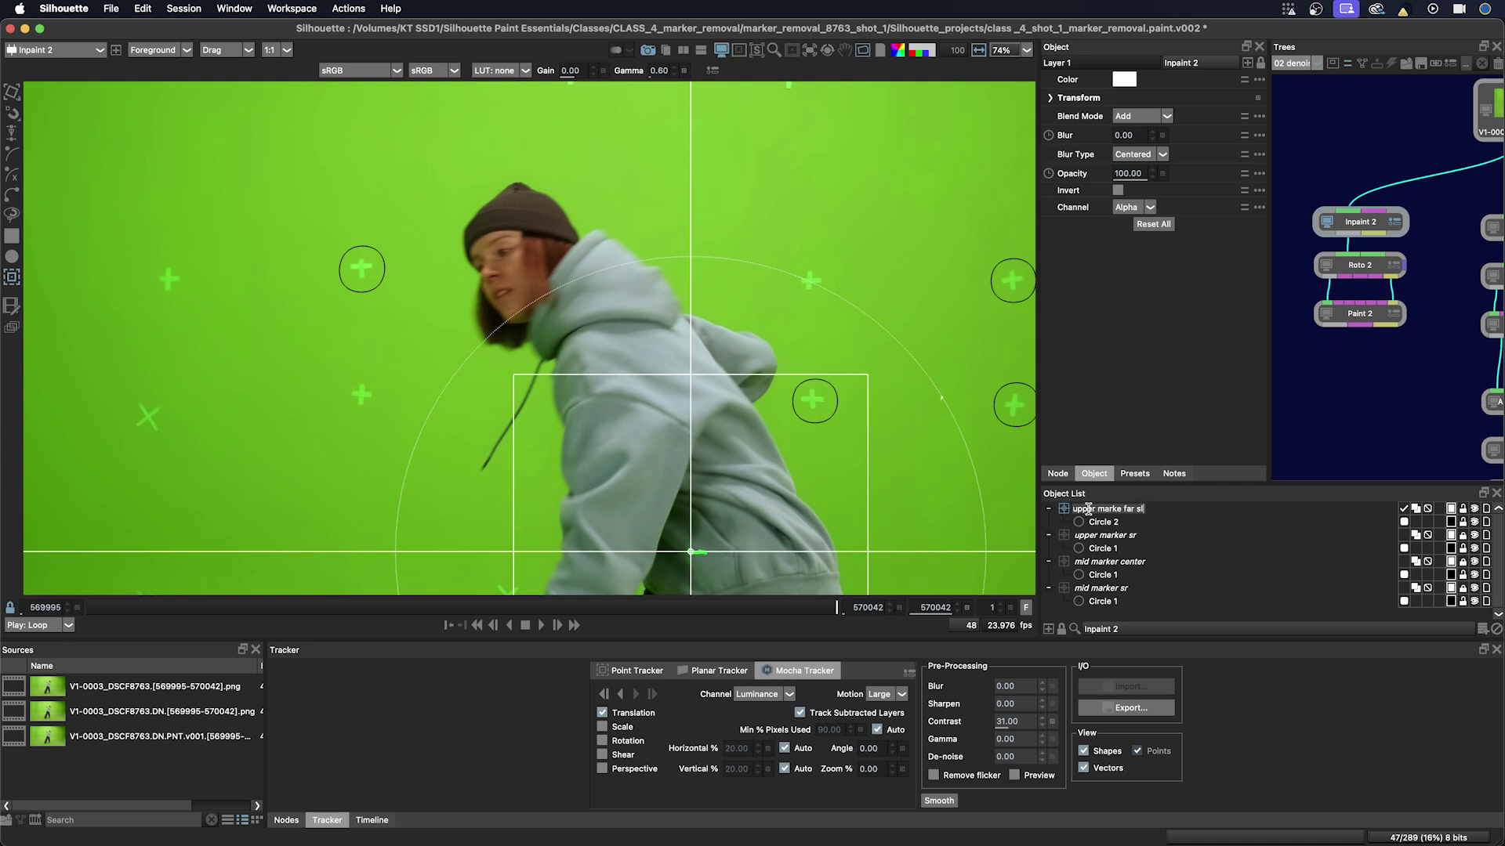
text(r)
key(Return)
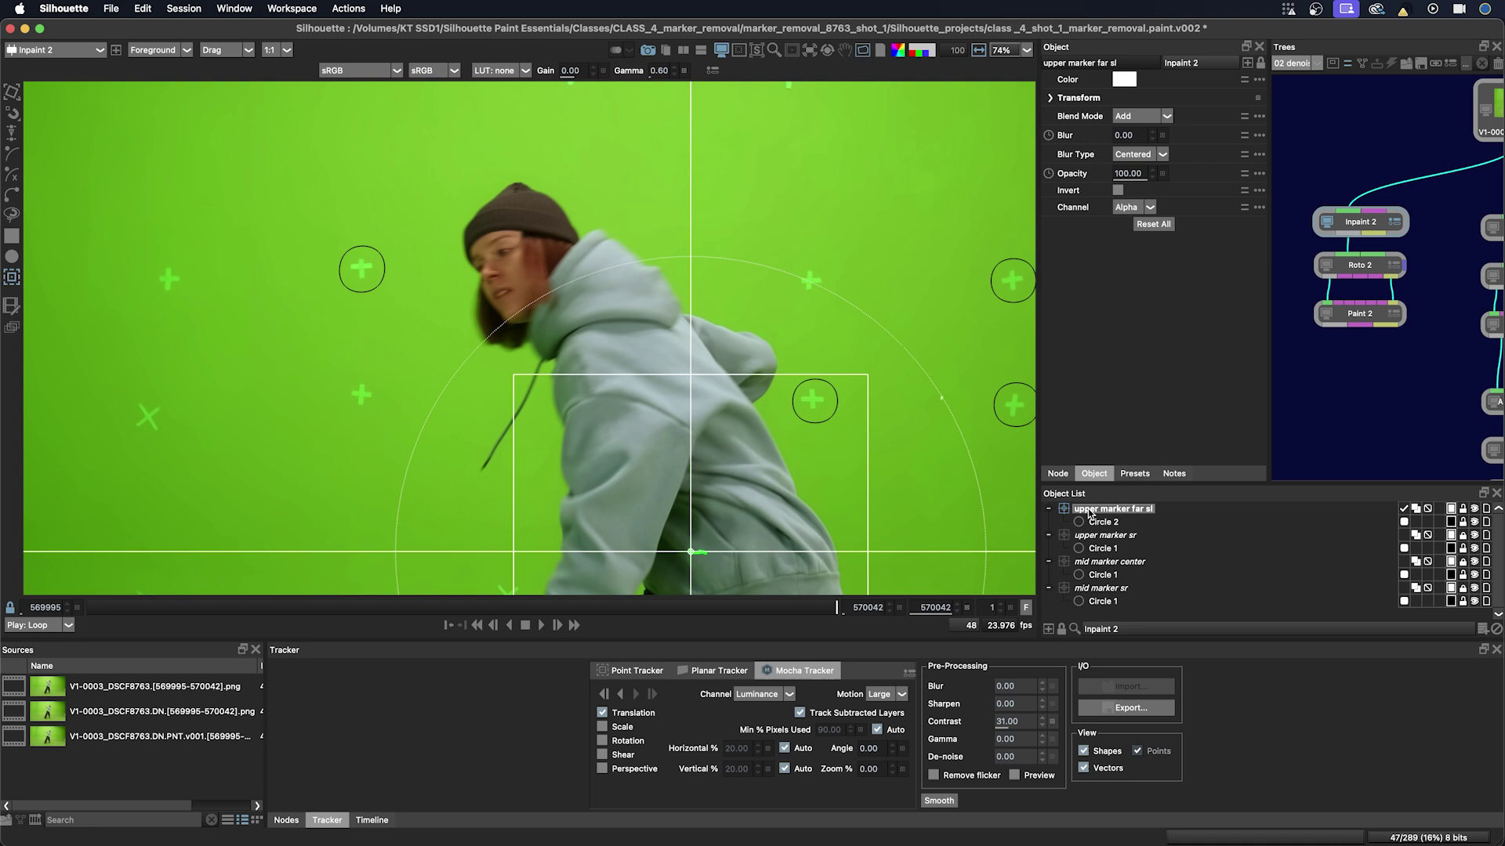
Duplicate 'upper marker far sl', hide the original and make the copy active.
key(super+d)
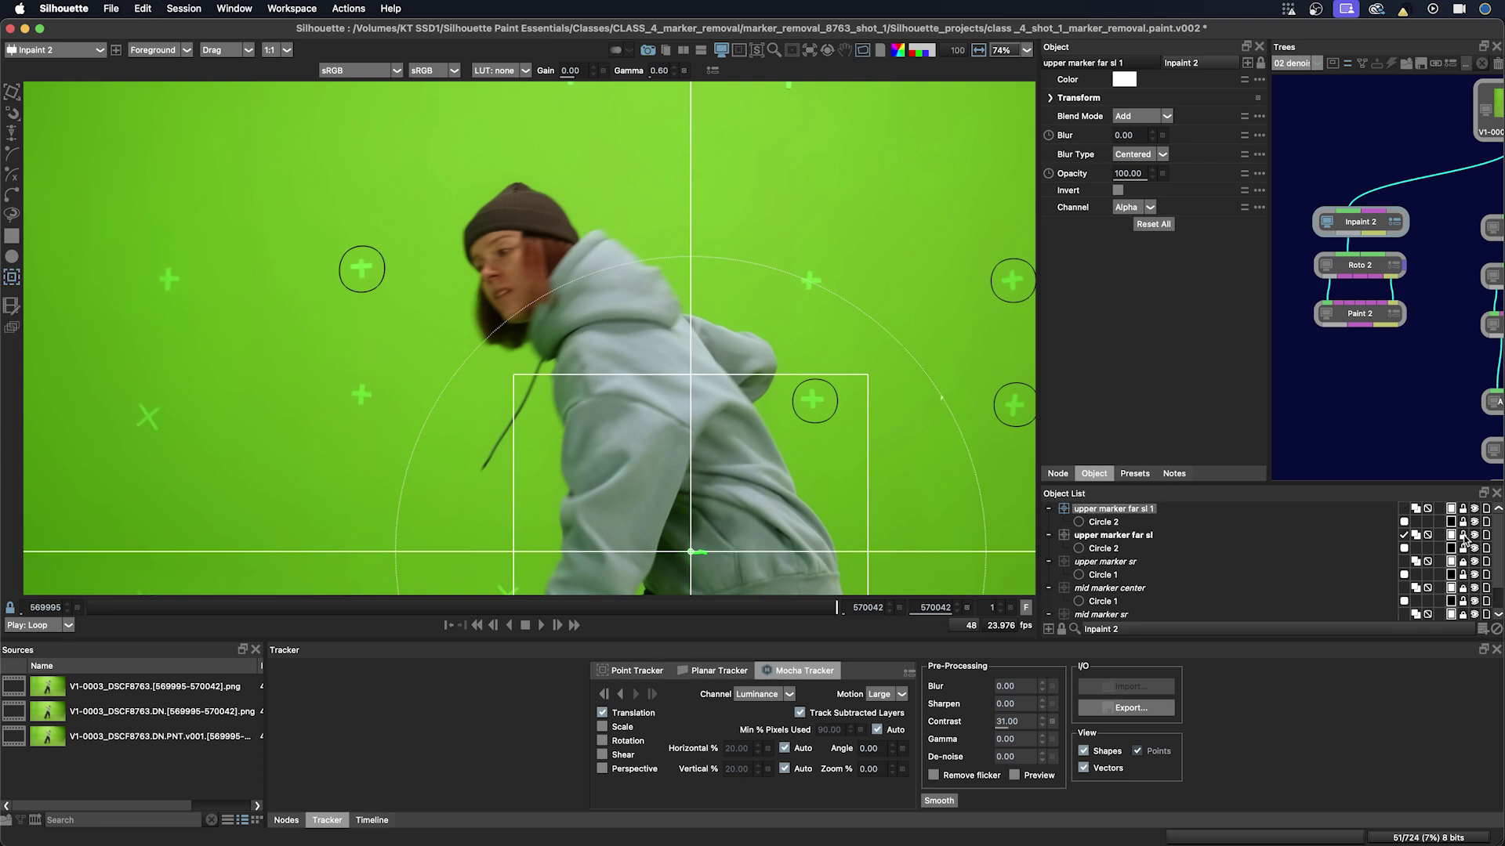
click(1475, 534)
click(1125, 514)
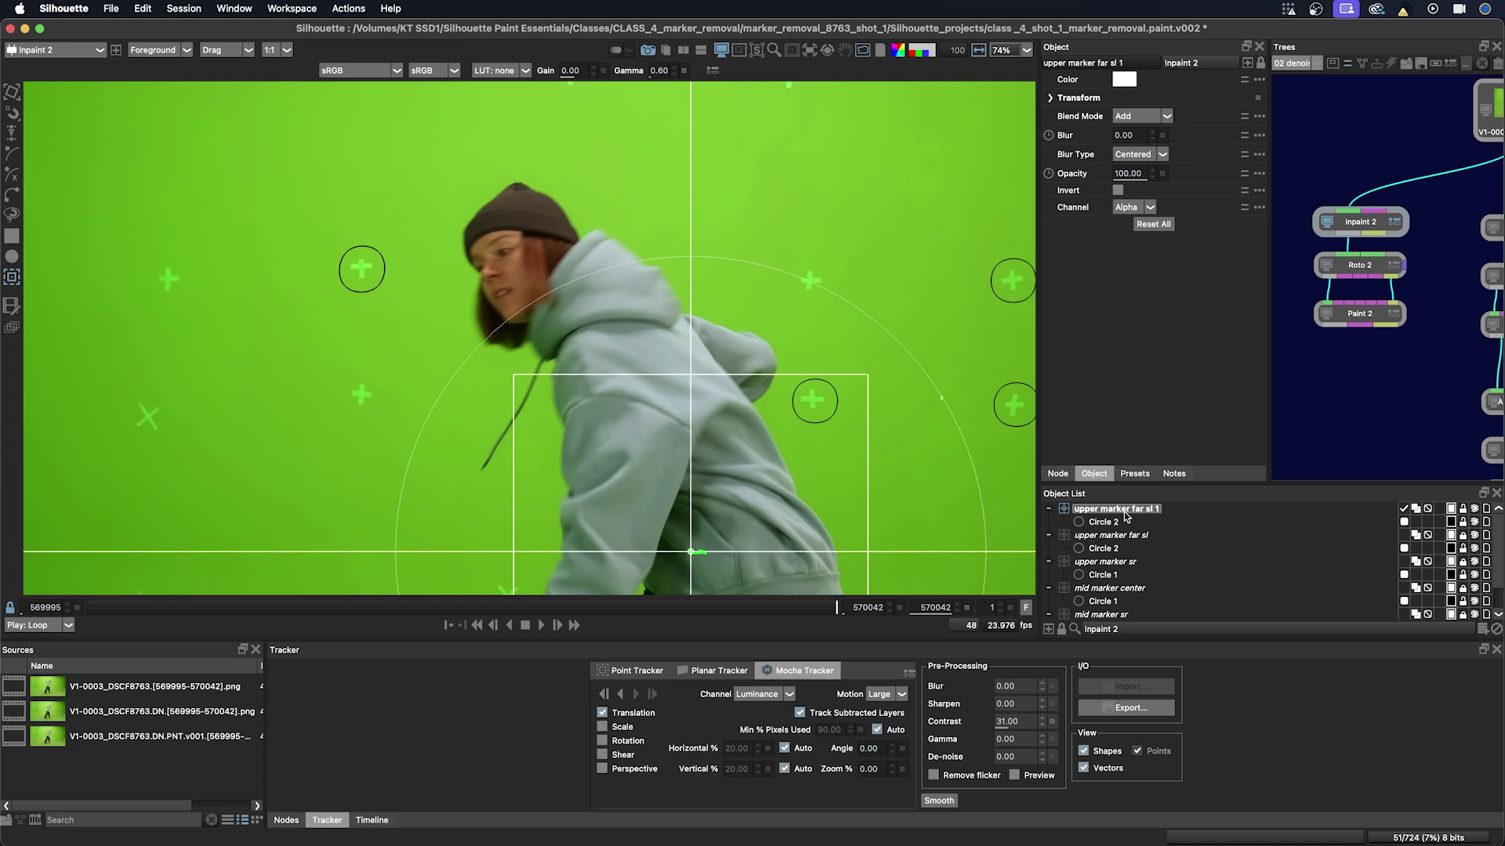
key(t)
With MultiFrame on, move the copy's circle onto the central upper marker and view Output.
click(360, 291)
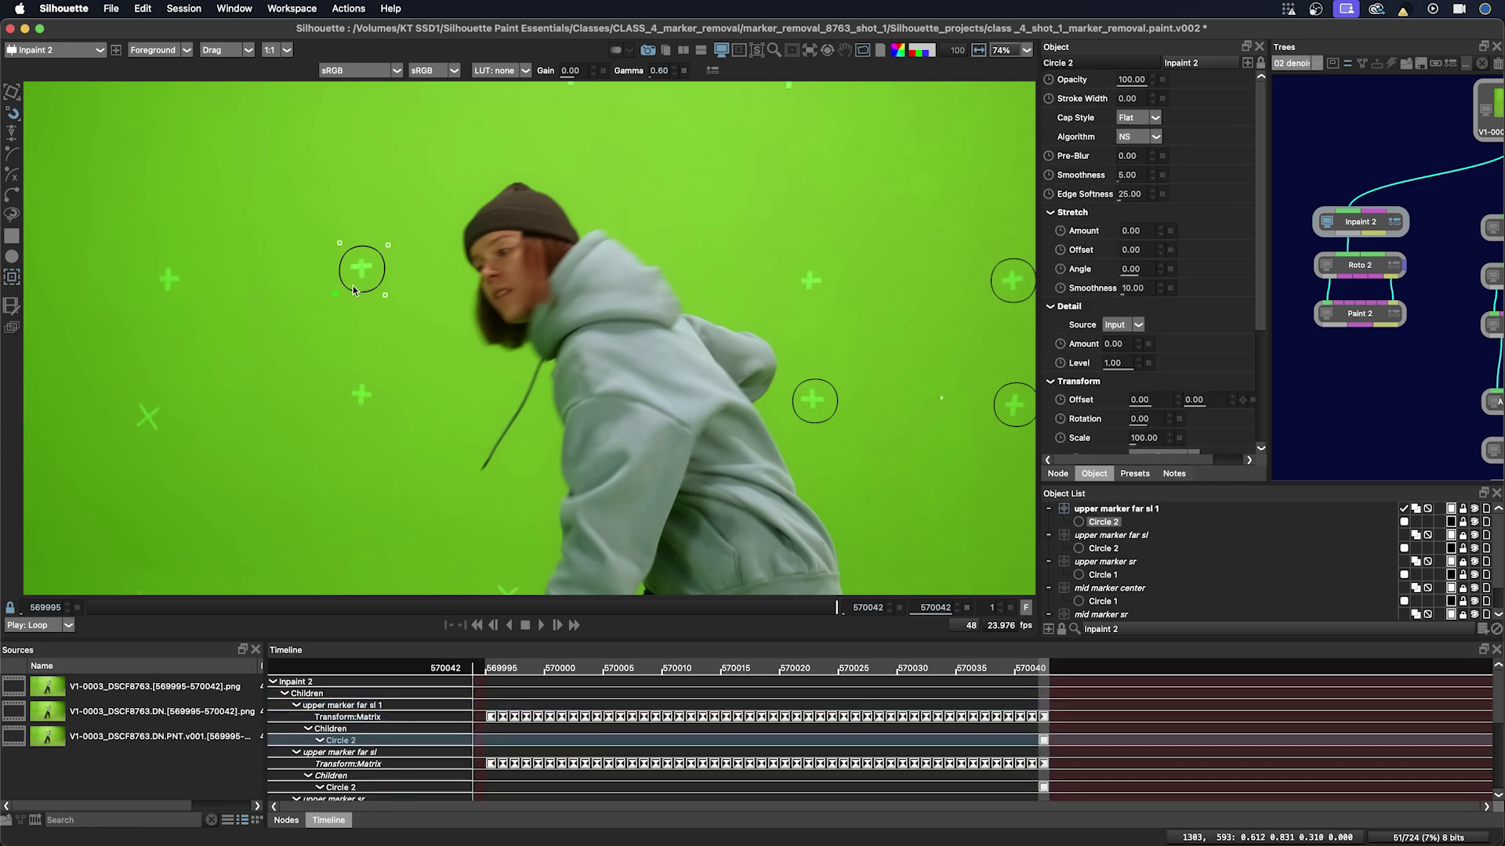
click(361, 293)
key(m)
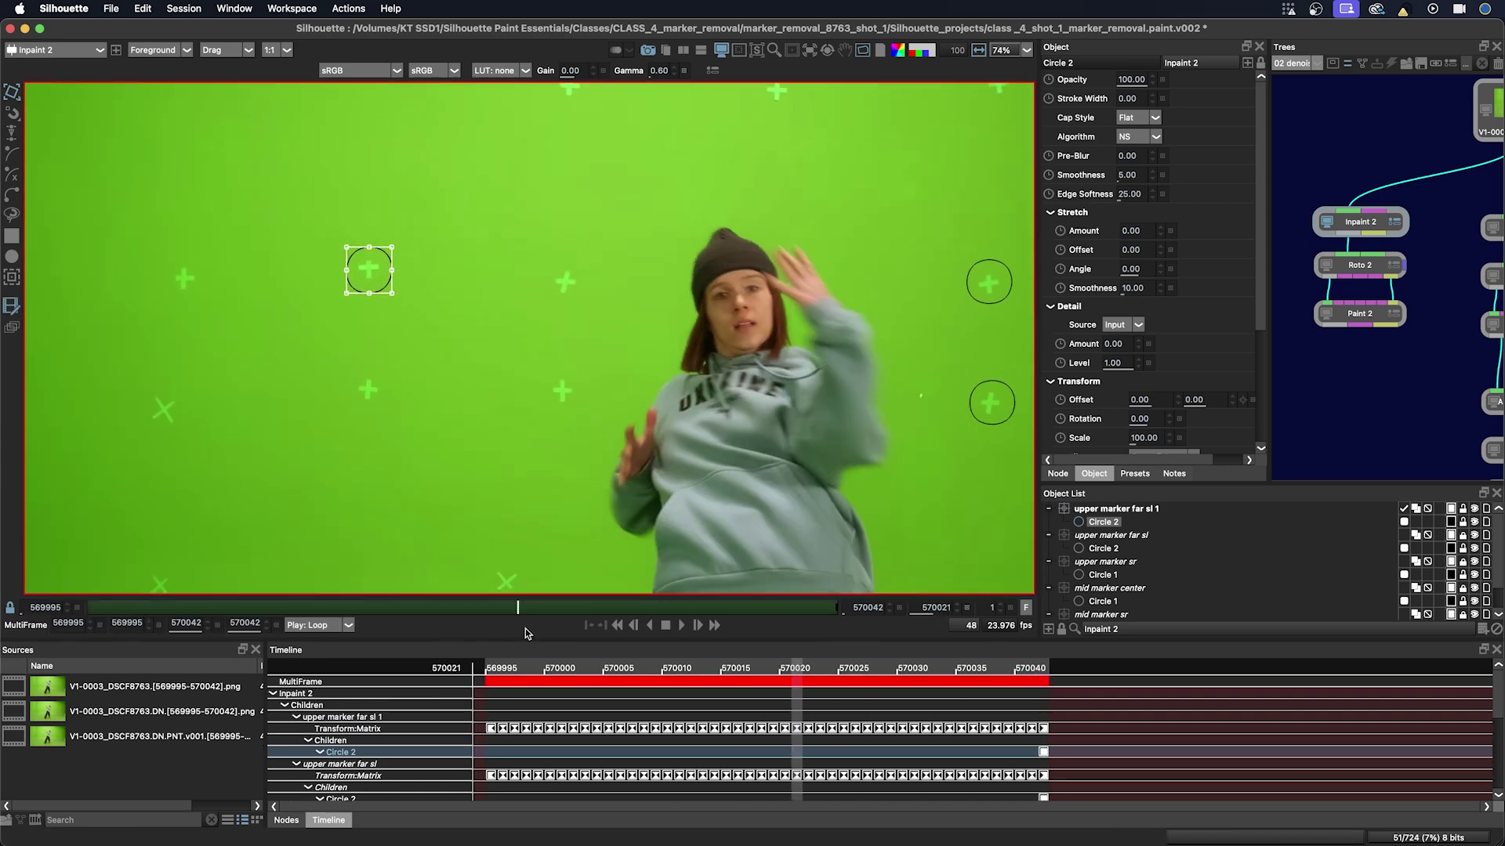
drag(814, 613, 550, 612)
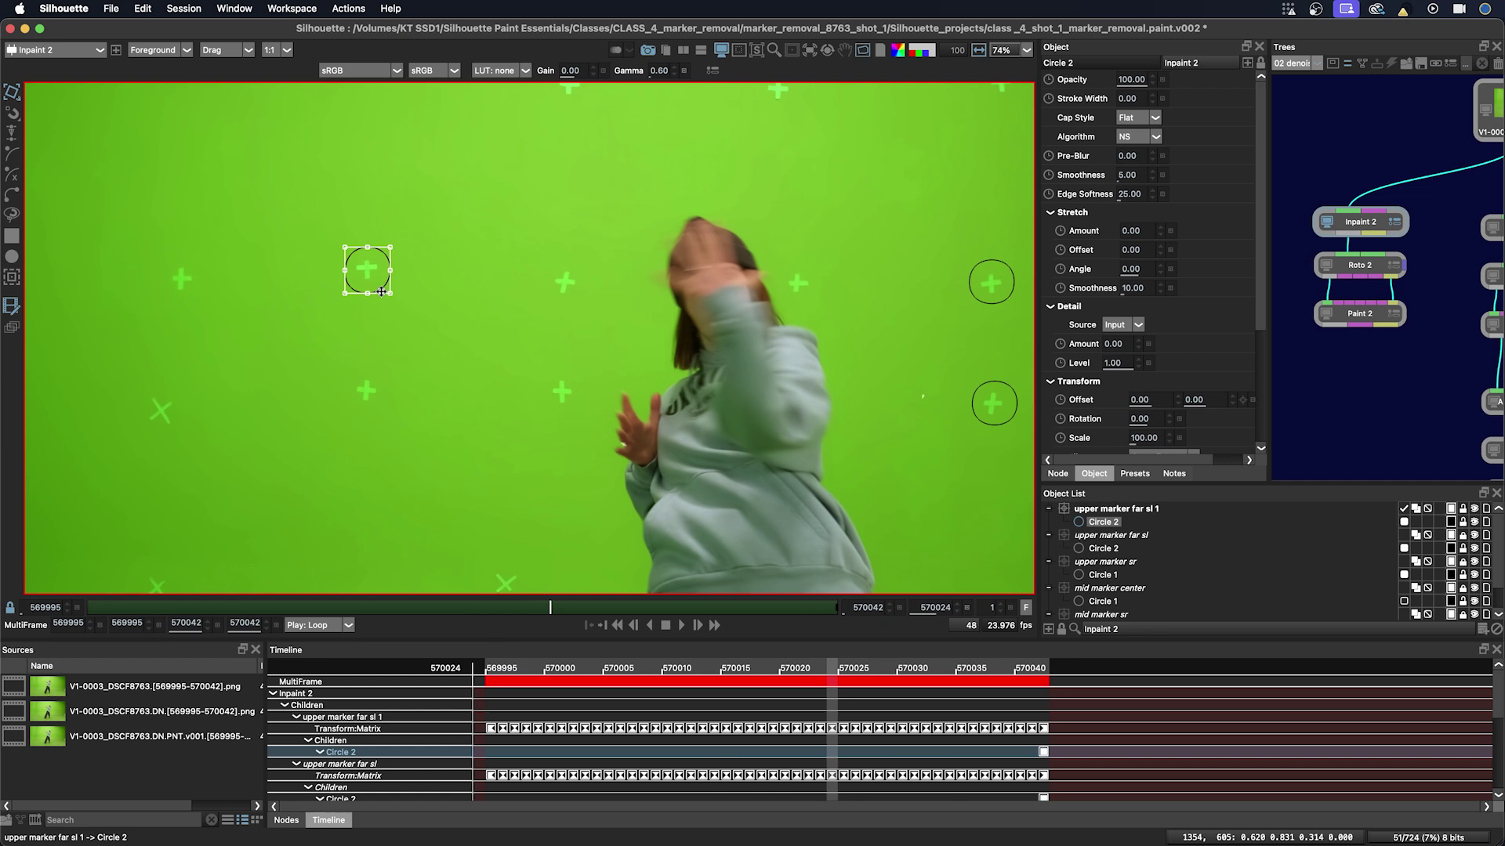
drag(379, 288, 579, 299)
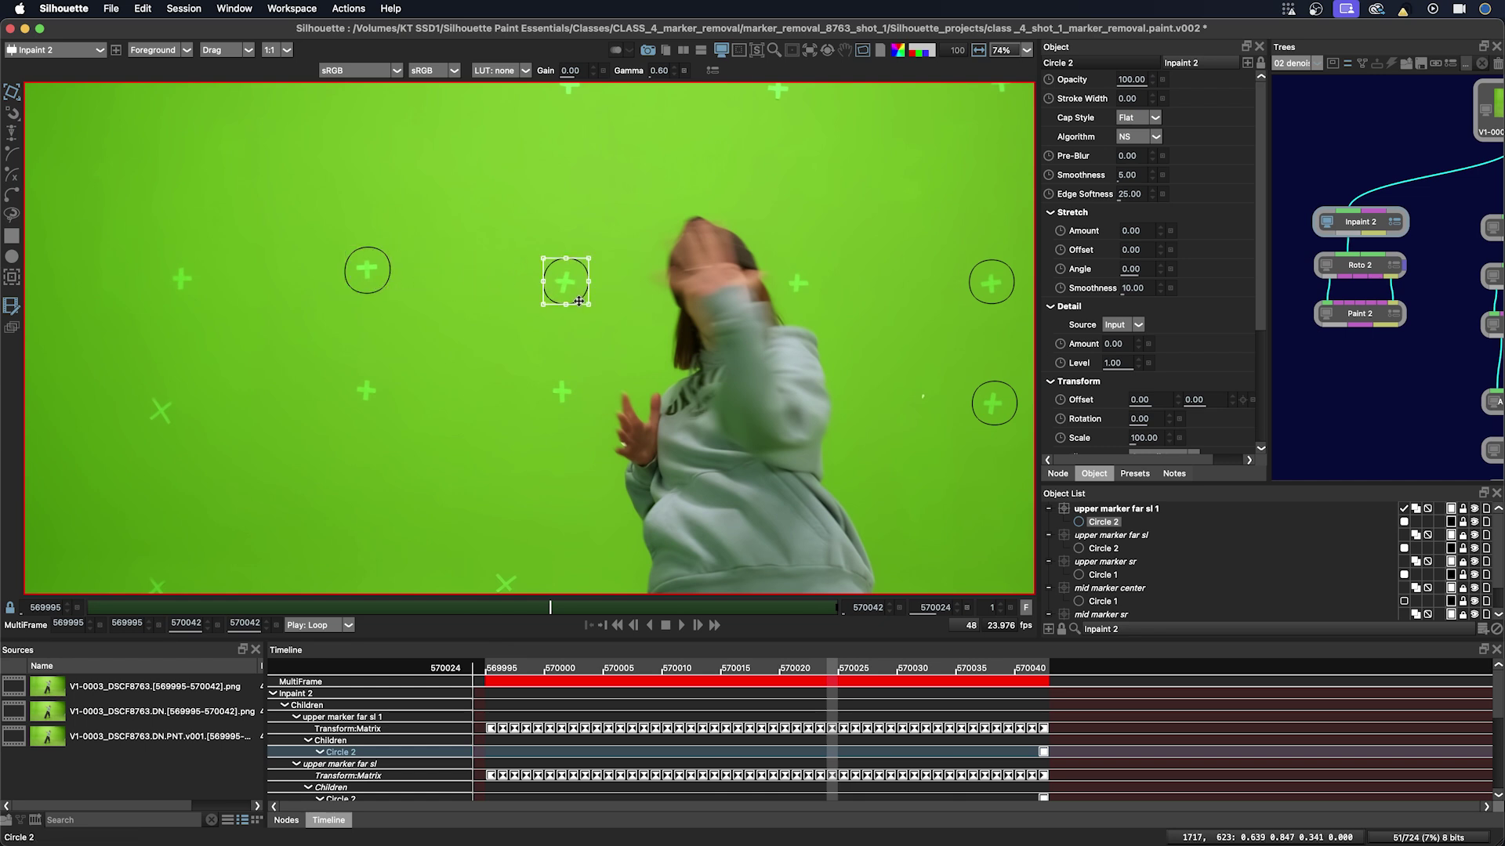
key(3)
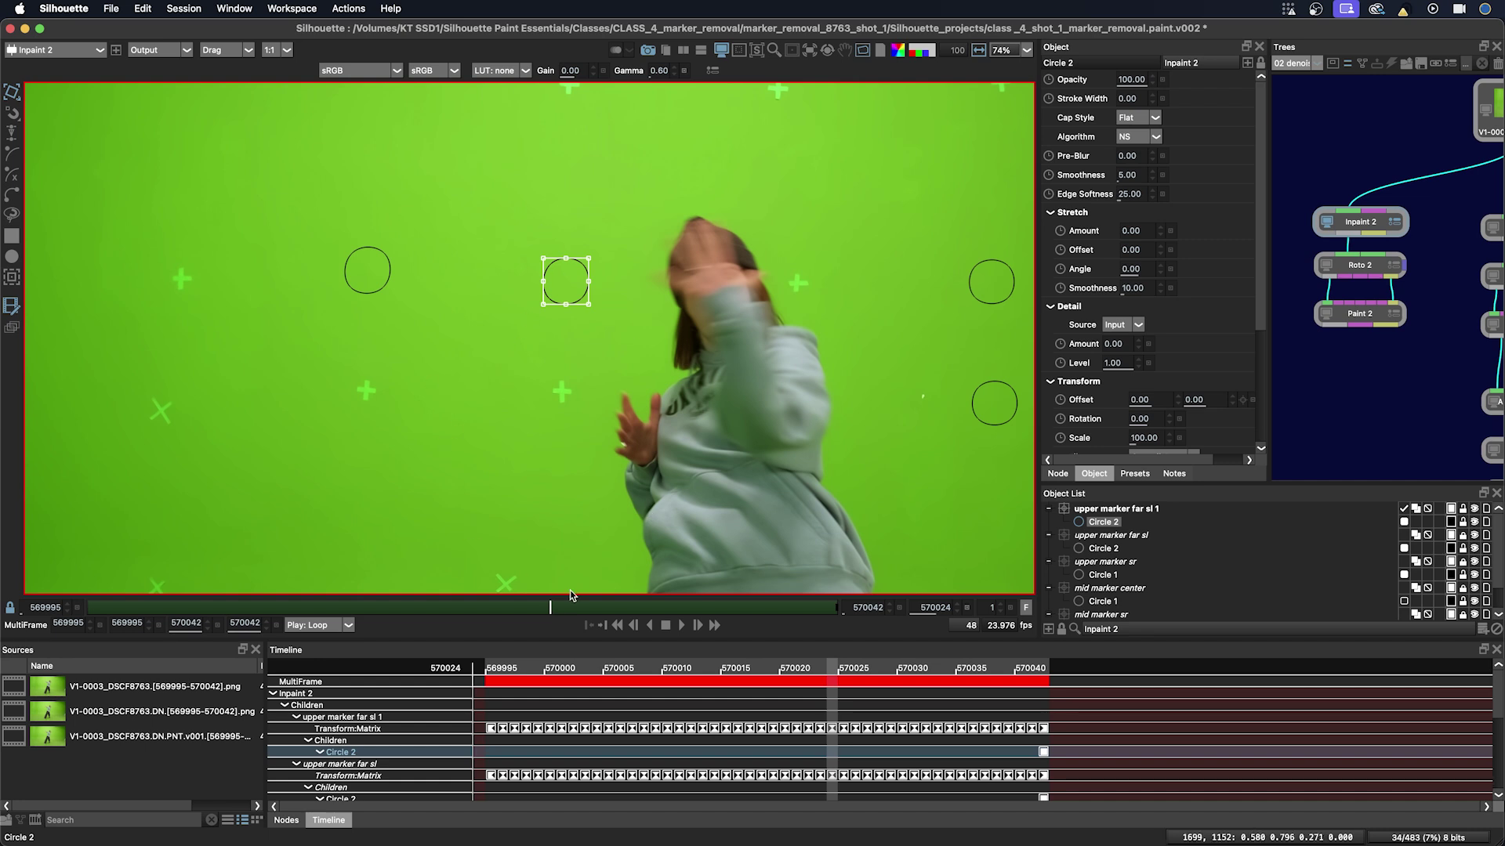
Review the paint-out, then rename 'upper marker far sl 1' to 'upper marker sl'.
click(543, 623)
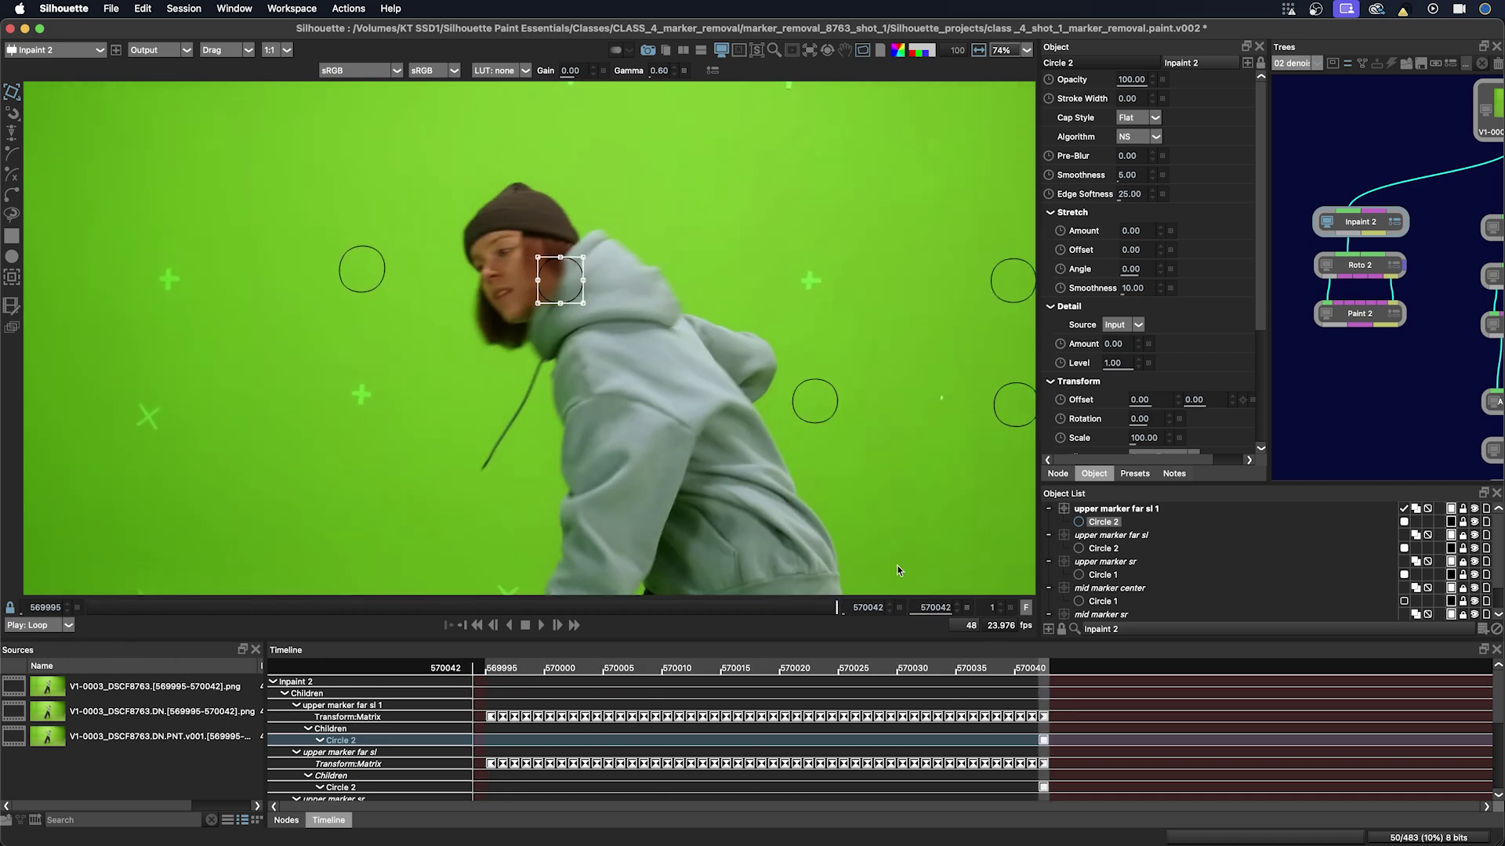
click(1102, 509)
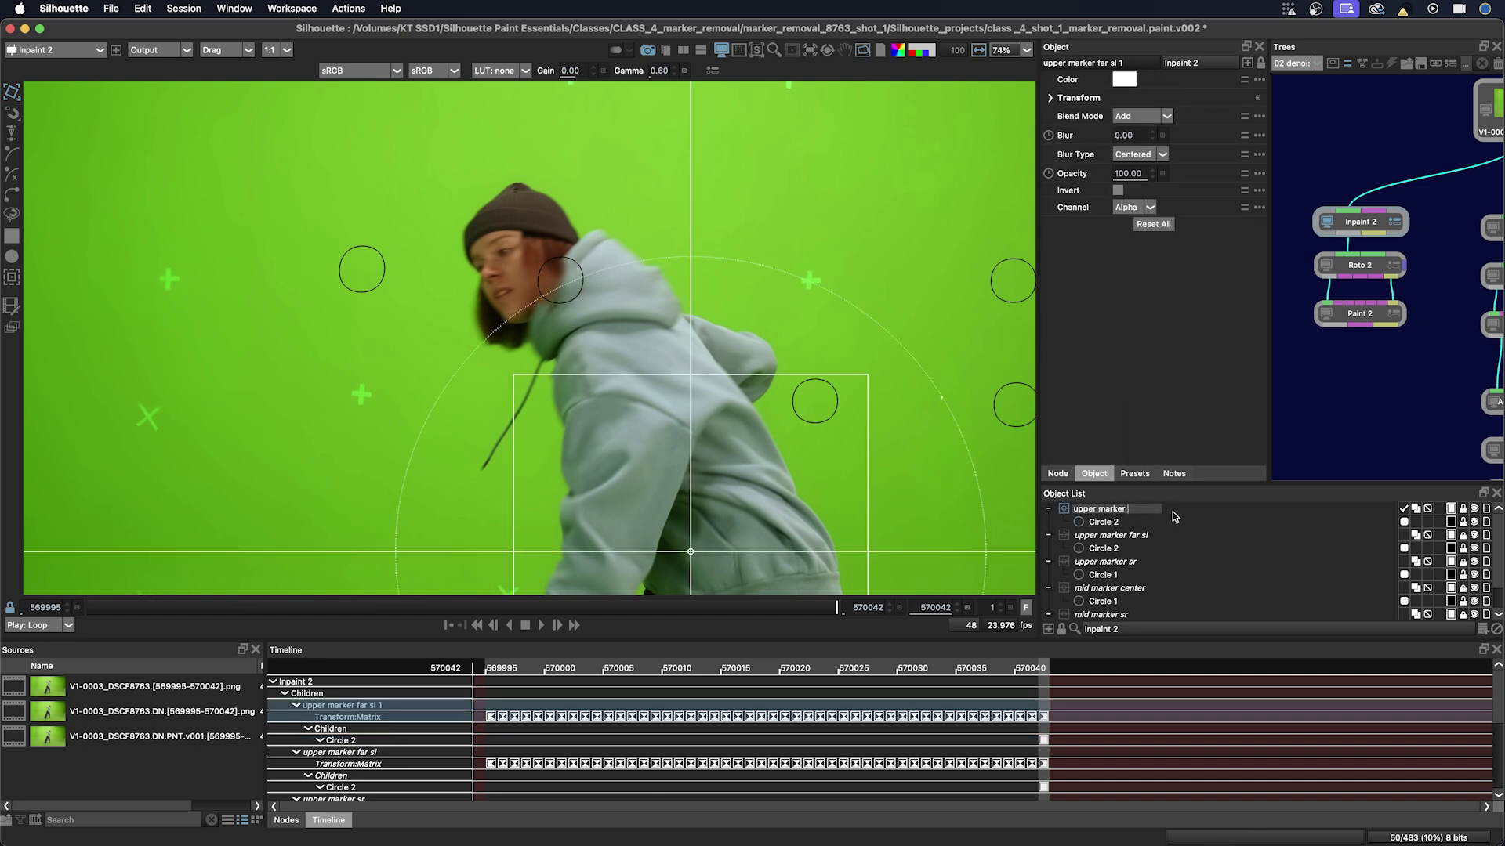
text(sl)
key(Return)
scroll(578, 353, up, 3)
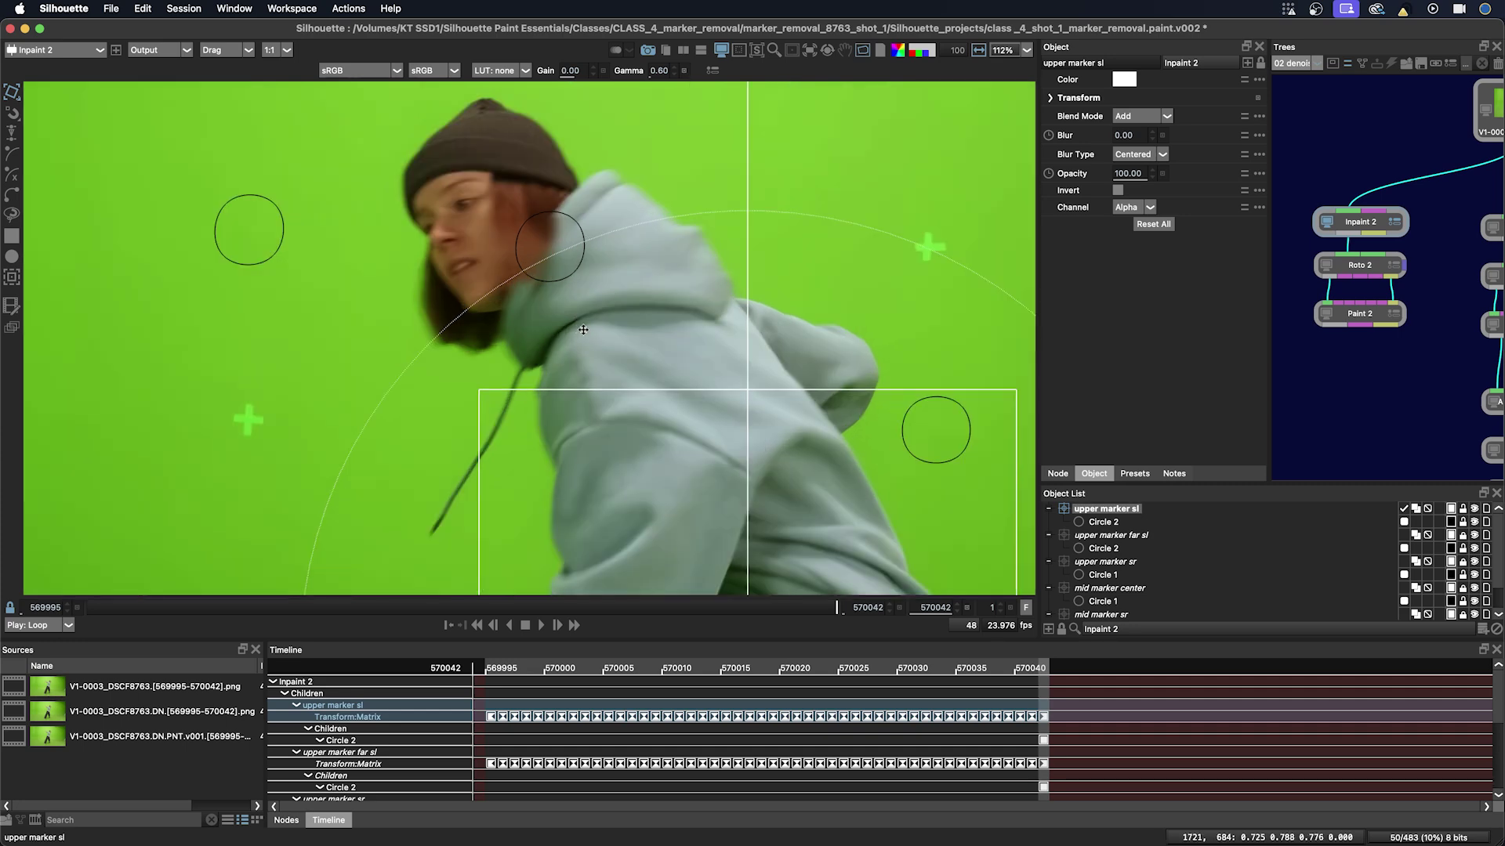
Near frame 570031, pull Circle 2's right-side points inward, away from the dancer's head.
click(808, 612)
drag(808, 612, 662, 608)
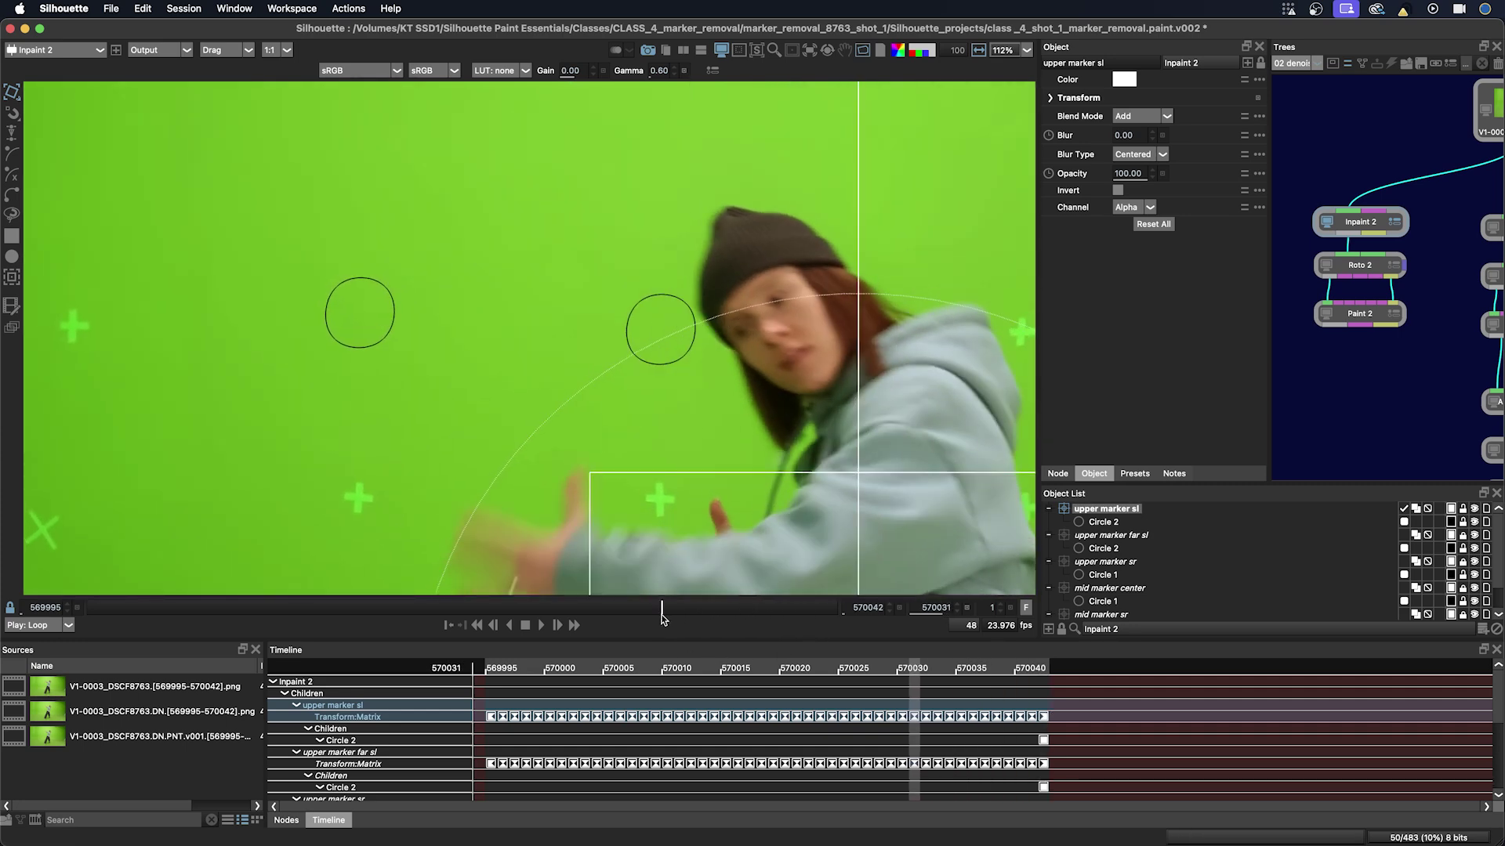
key(p)
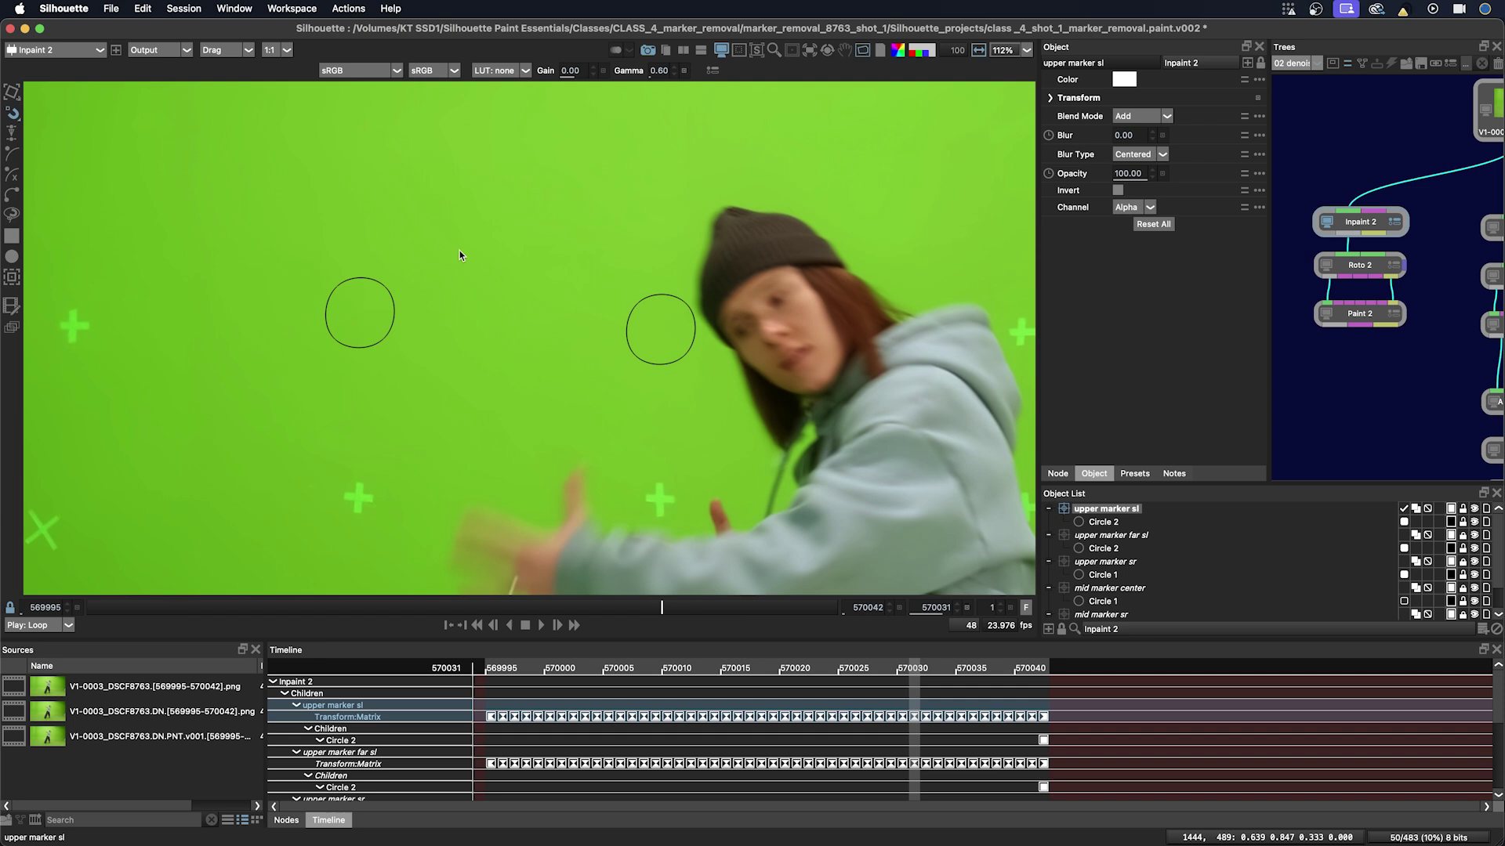
click(666, 362)
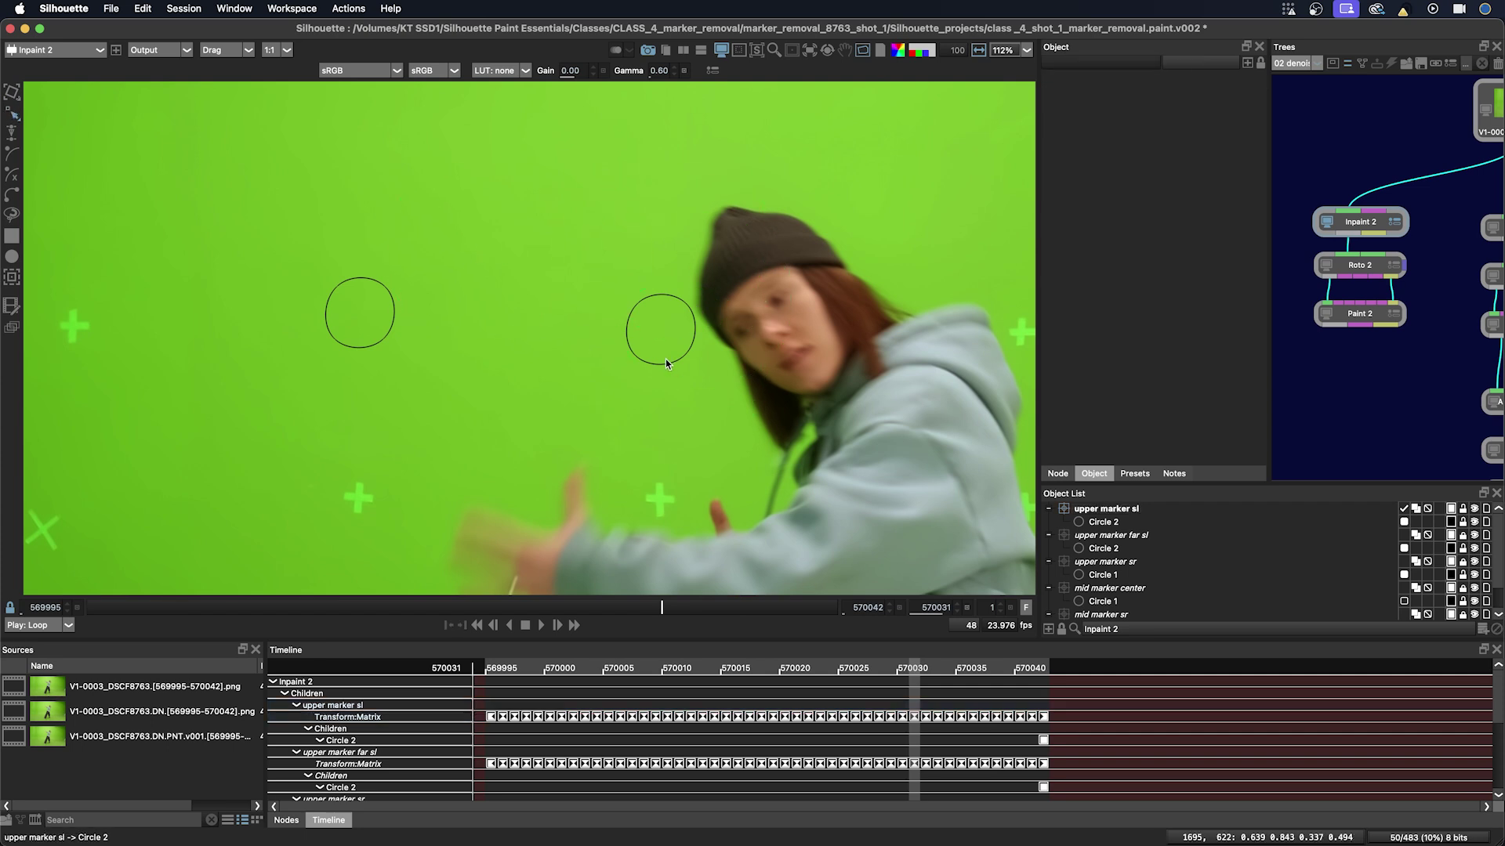
click(664, 365)
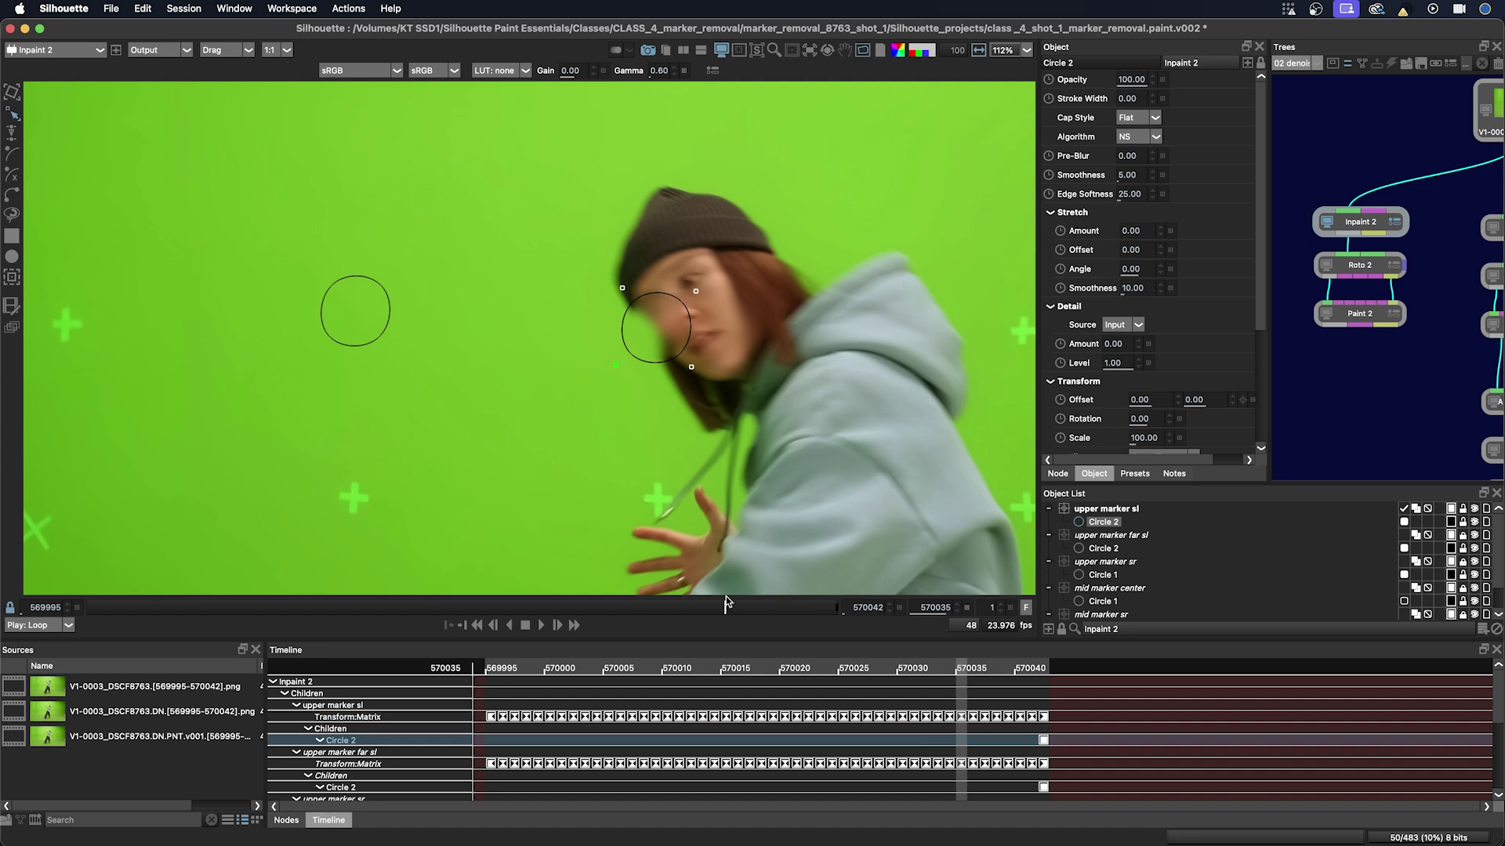
click(678, 607)
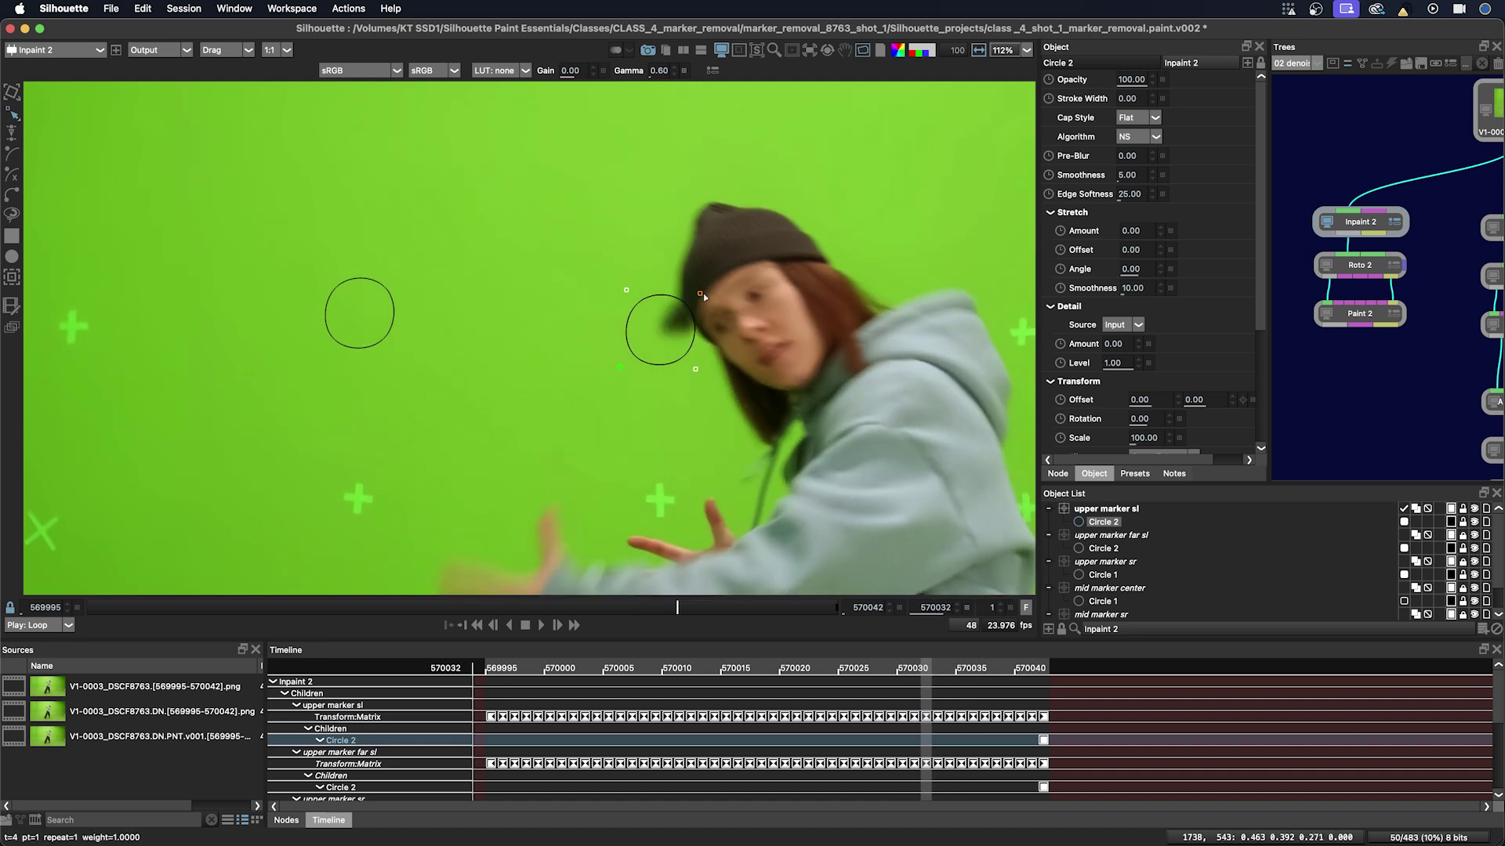
drag(694, 311, 659, 309)
key(Right)
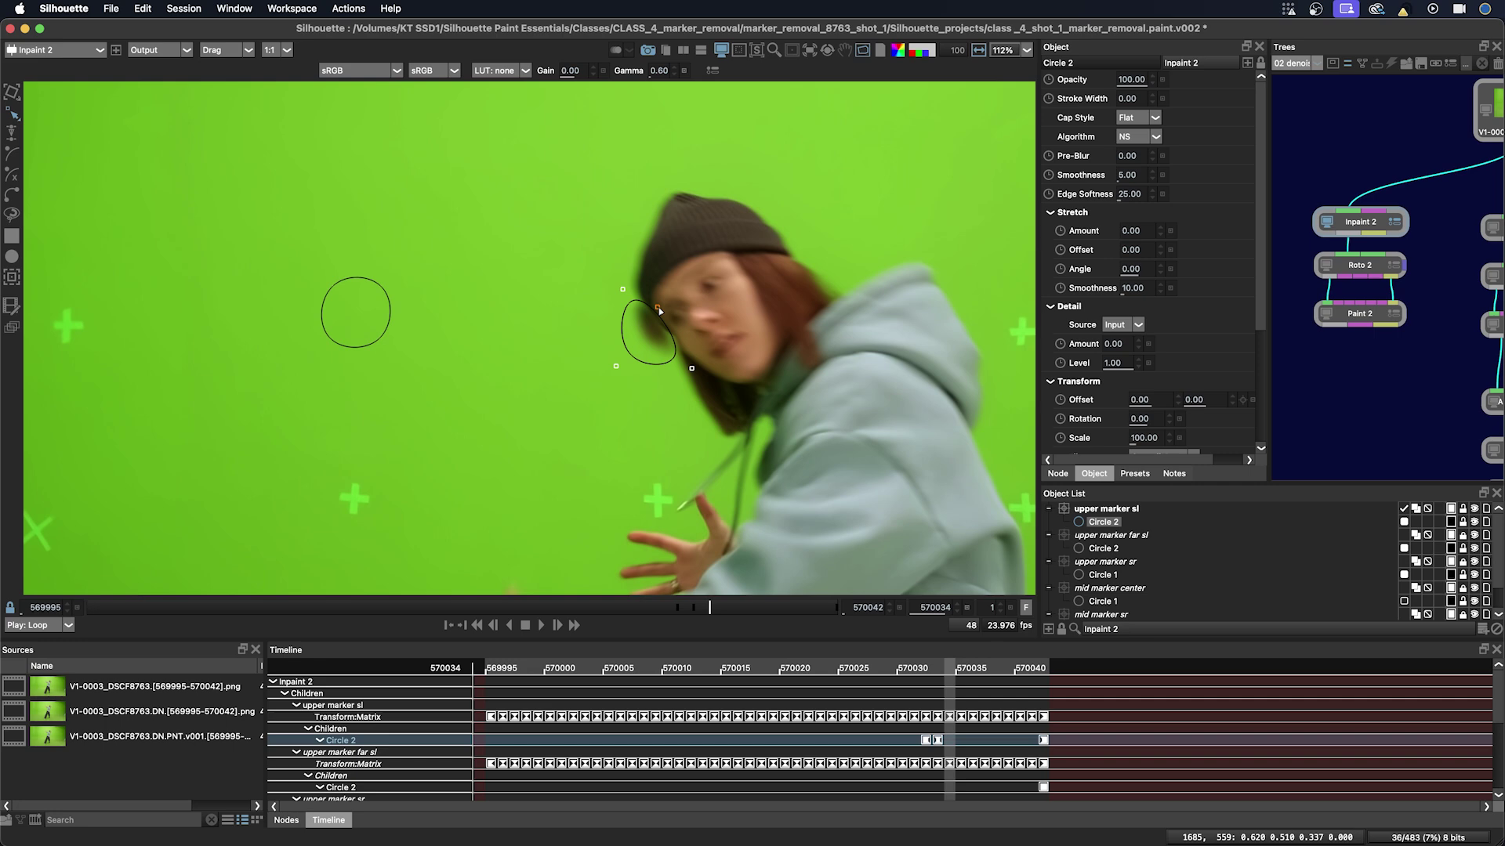
Key Circle 2's opacity on this frame, then find where the hand crosses the circle.
click(1404, 521)
key(Left)
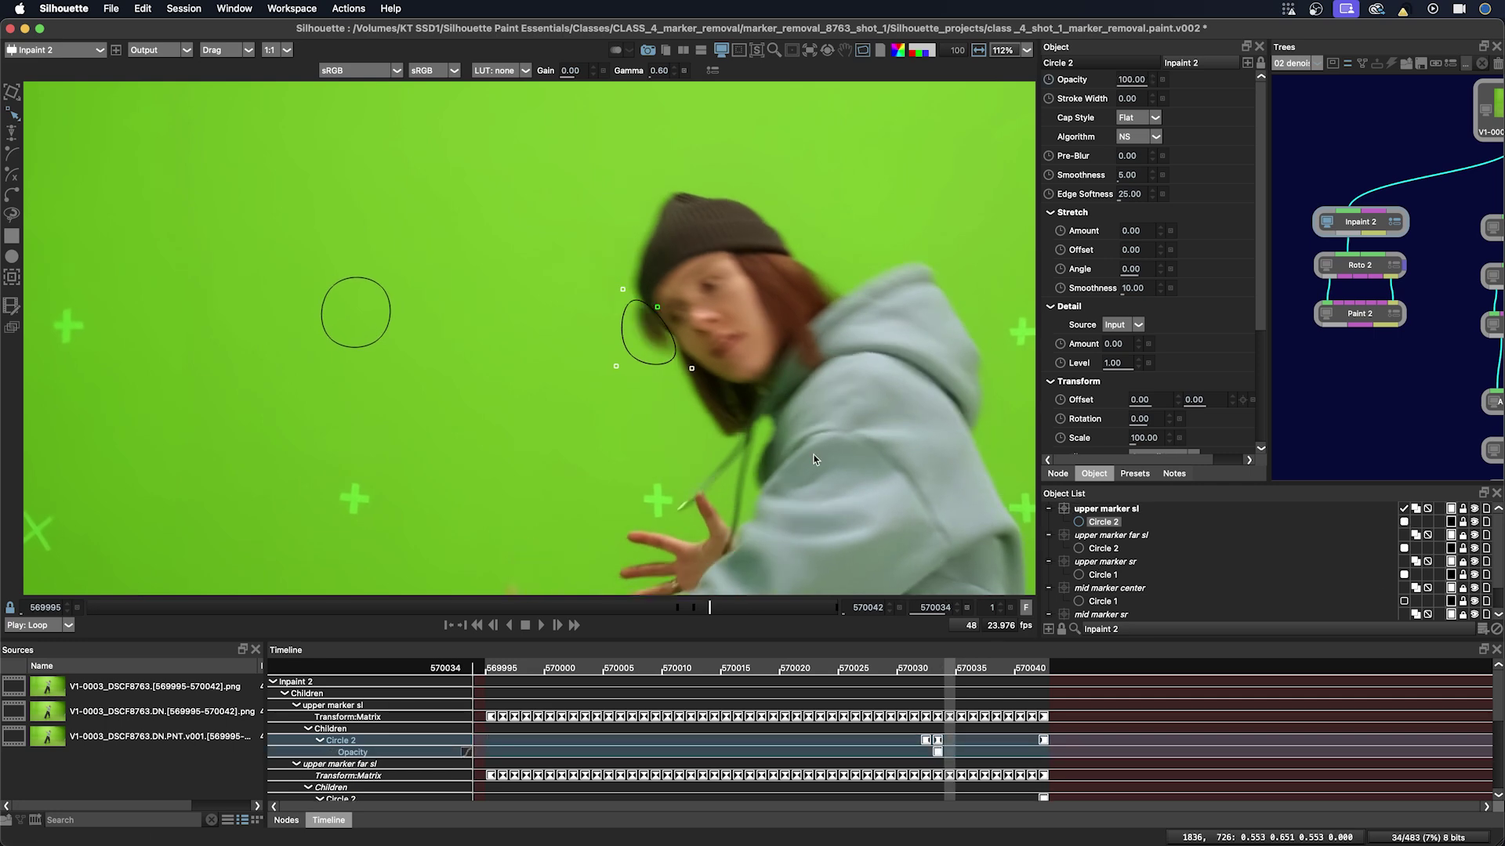
key(Left)
drag(722, 604, 604, 602)
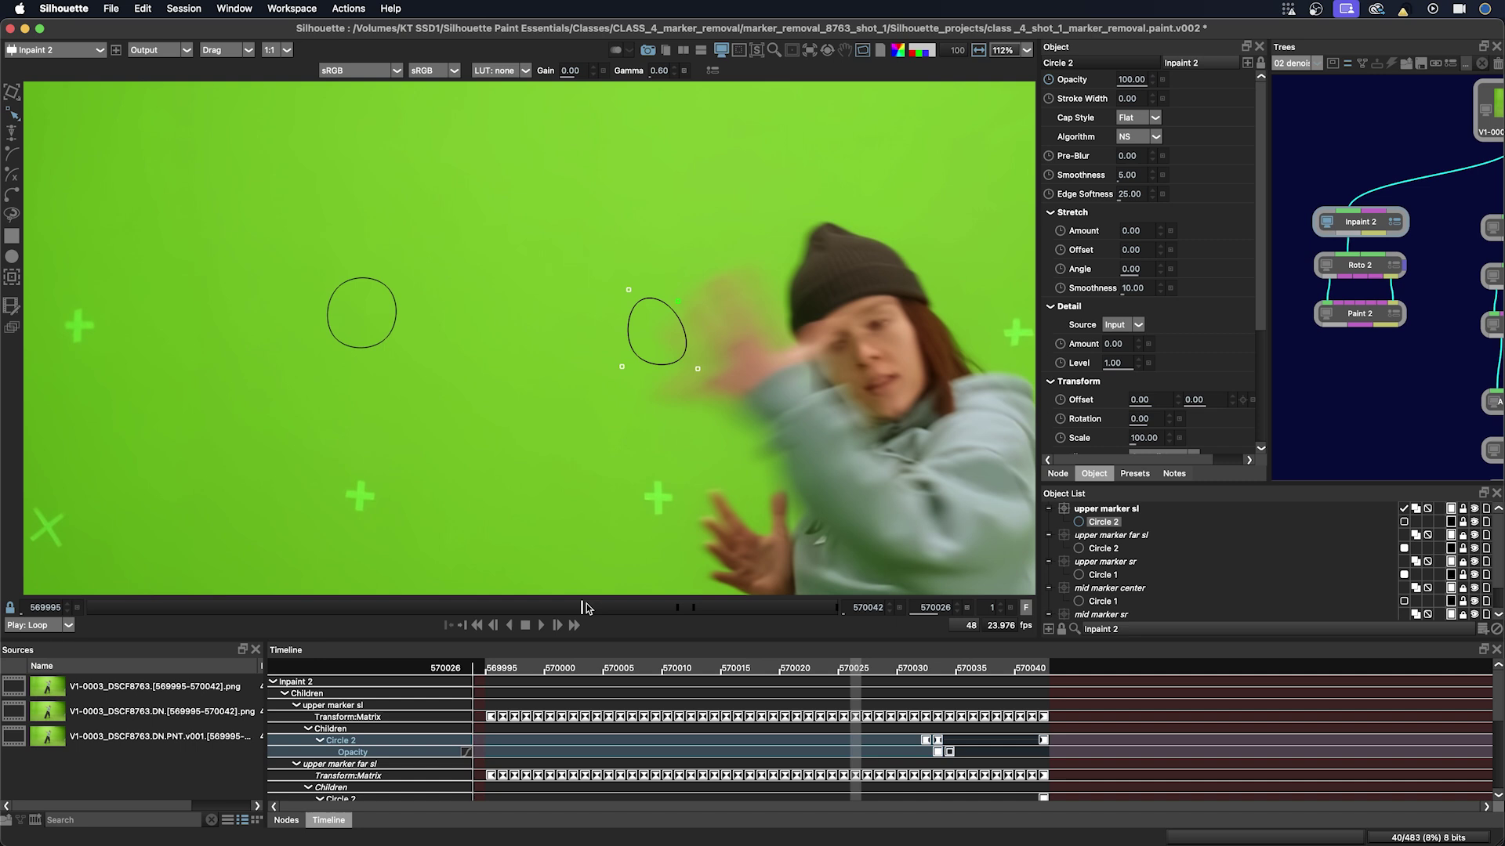
drag(604, 604, 612, 603)
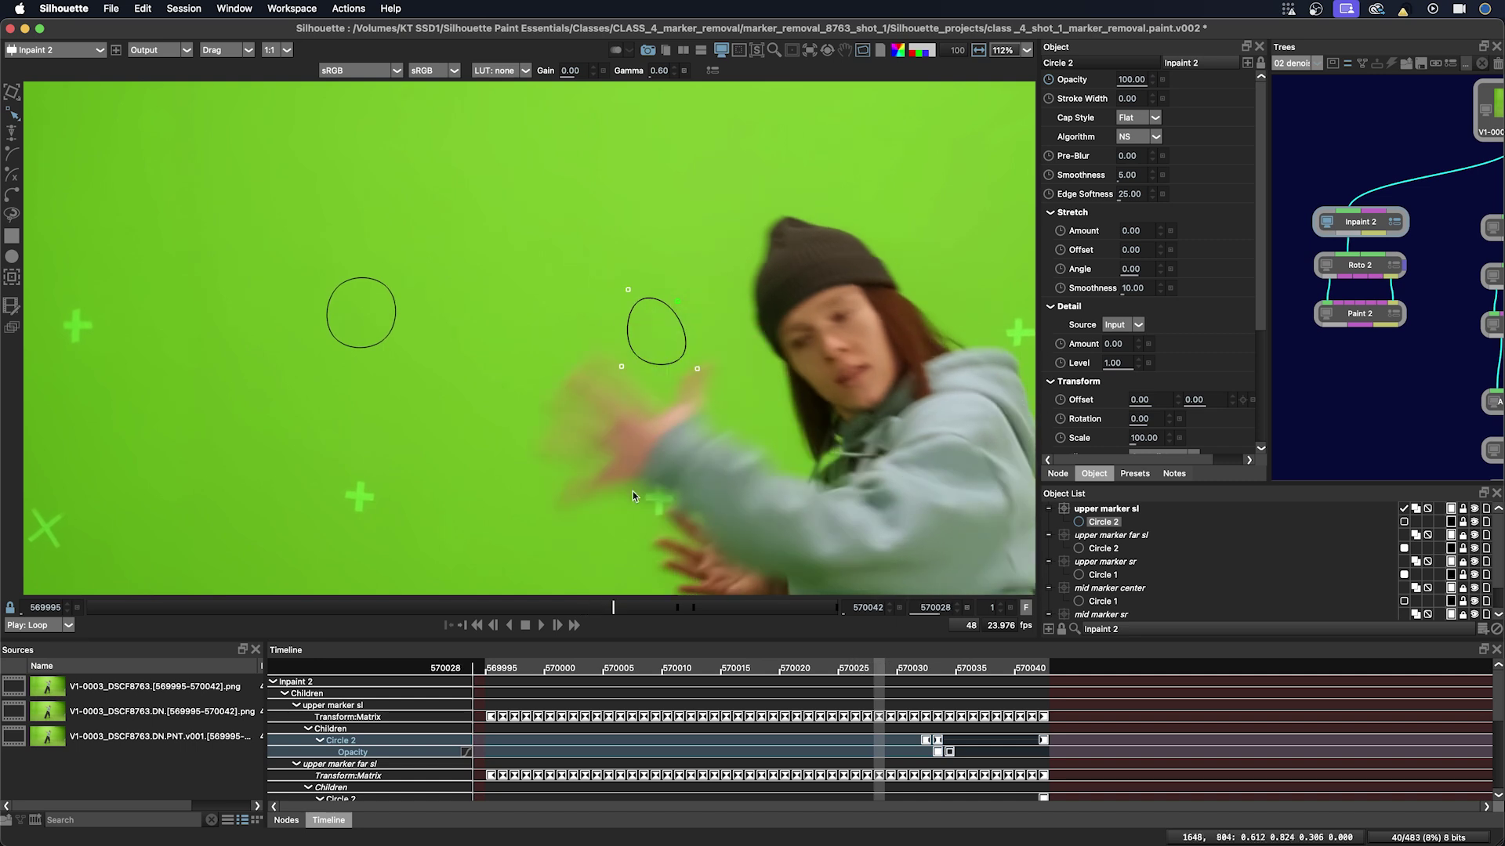
Set 0/100 opacity keys on Circle 2 around the hand-crossing frames and replay the shot.
click(1404, 520)
key(Left)
click(1403, 521)
key(Left)
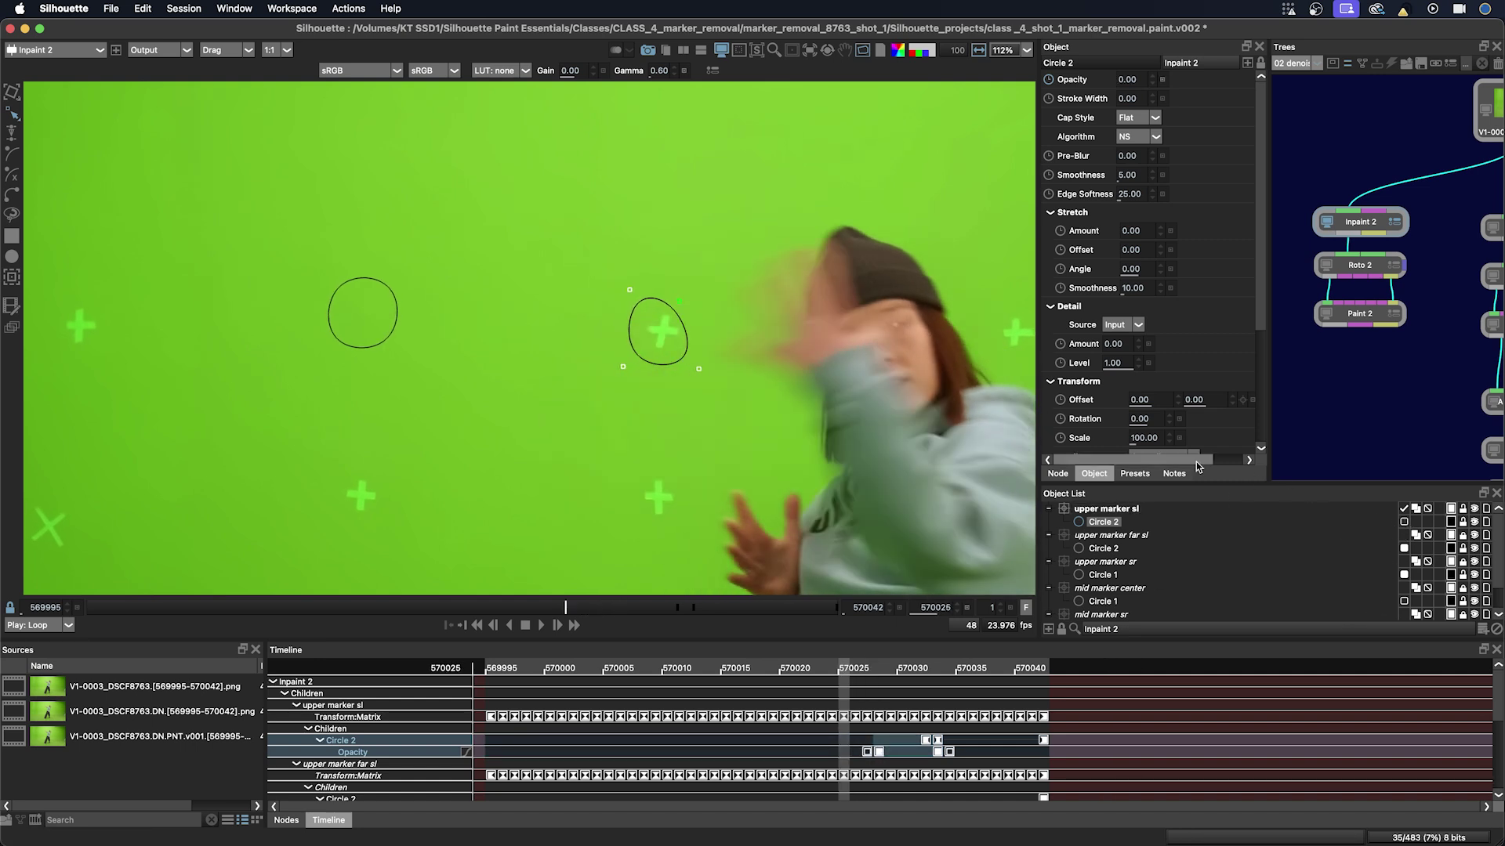
key(Right)
key(Left)
click(1404, 521)
key(Right)
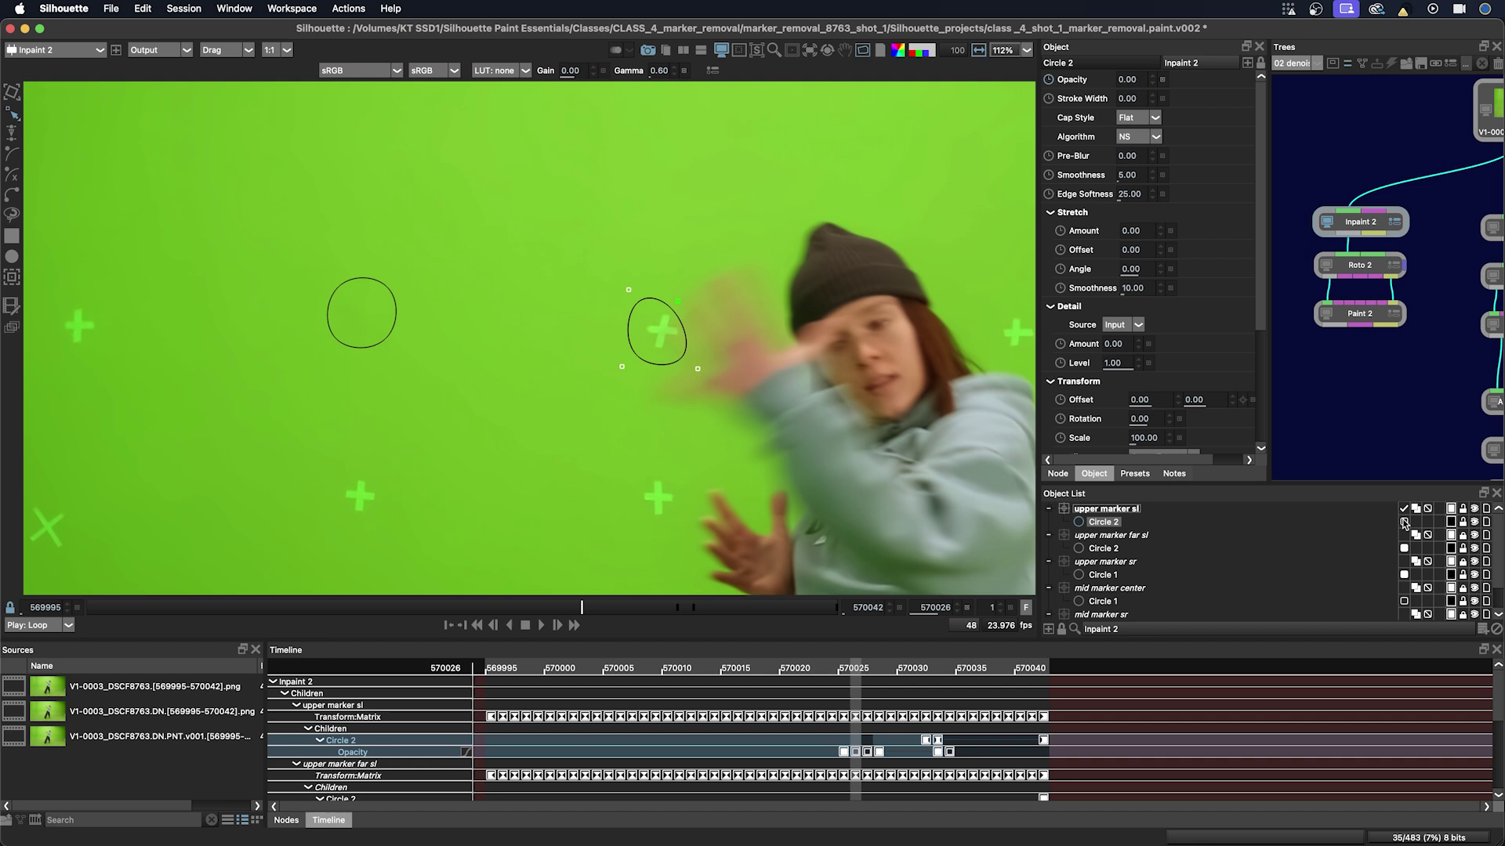
key(space)
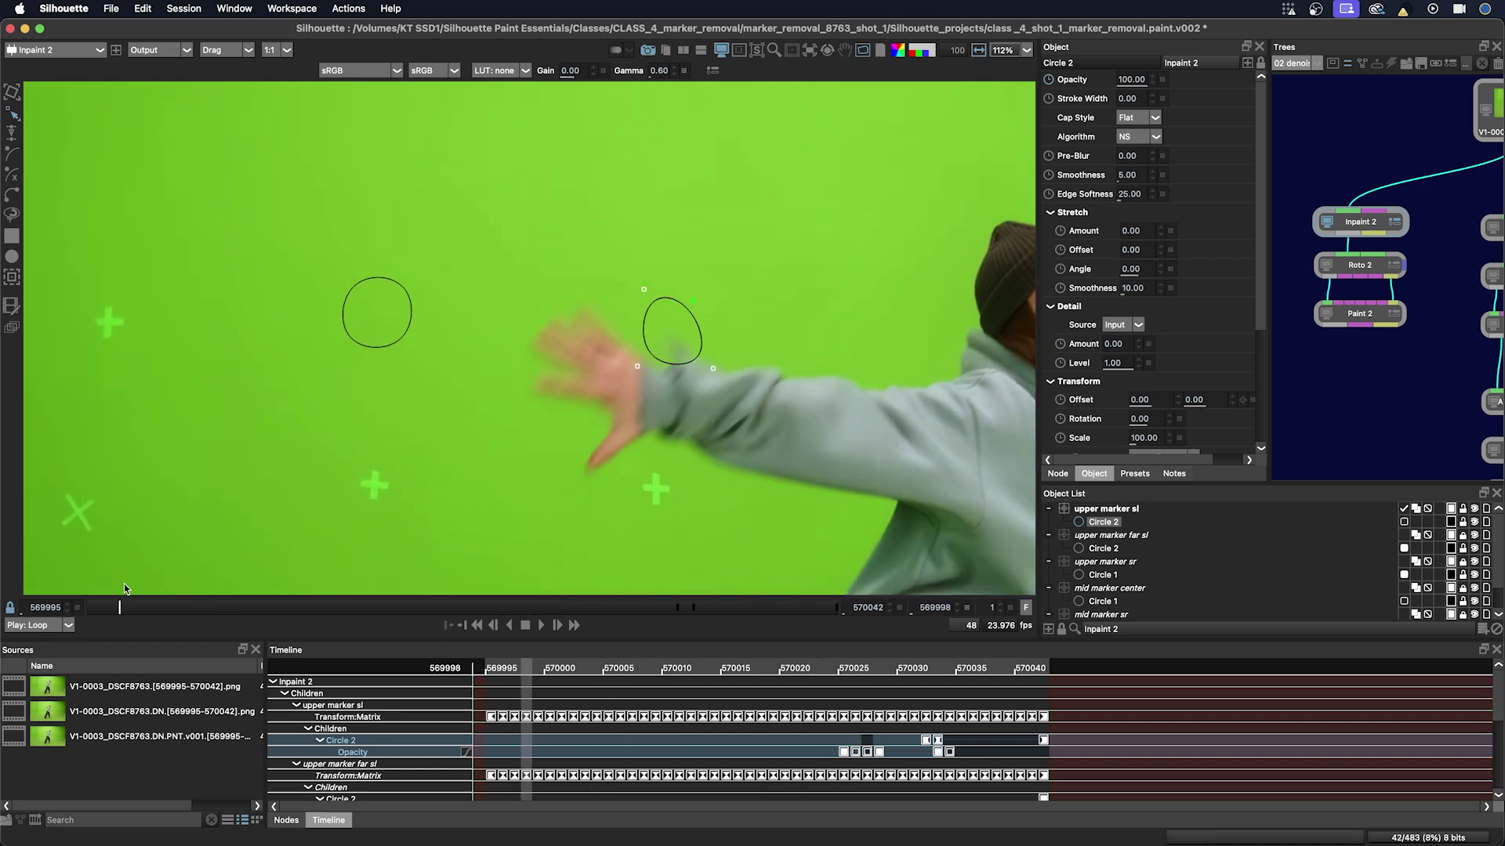
Add another off/on opacity key pair on earlier frames, then save the project.
click(1404, 521)
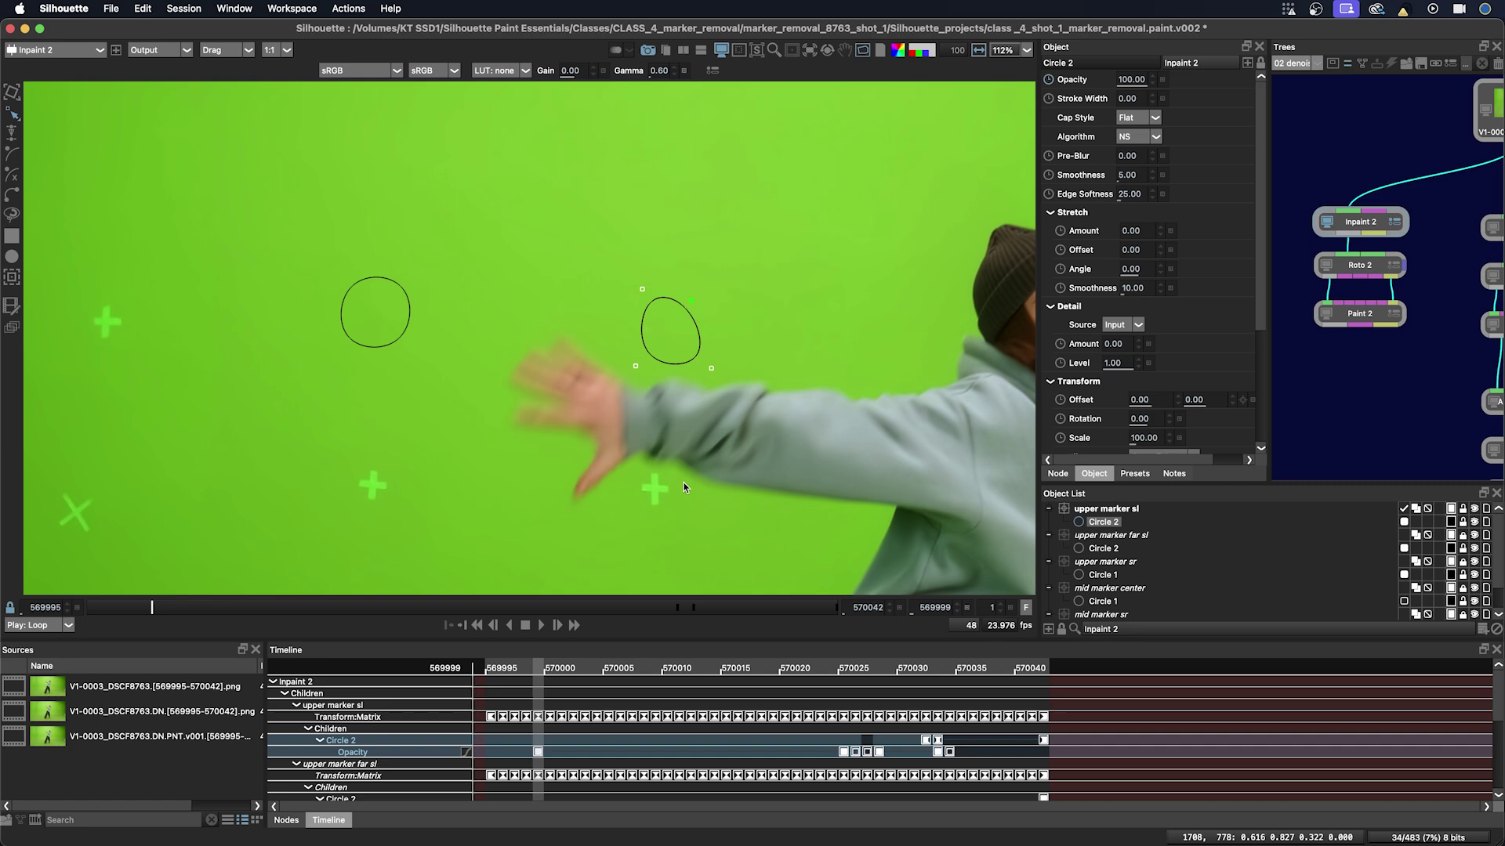
key(Left)
click(1403, 520)
key(Left)
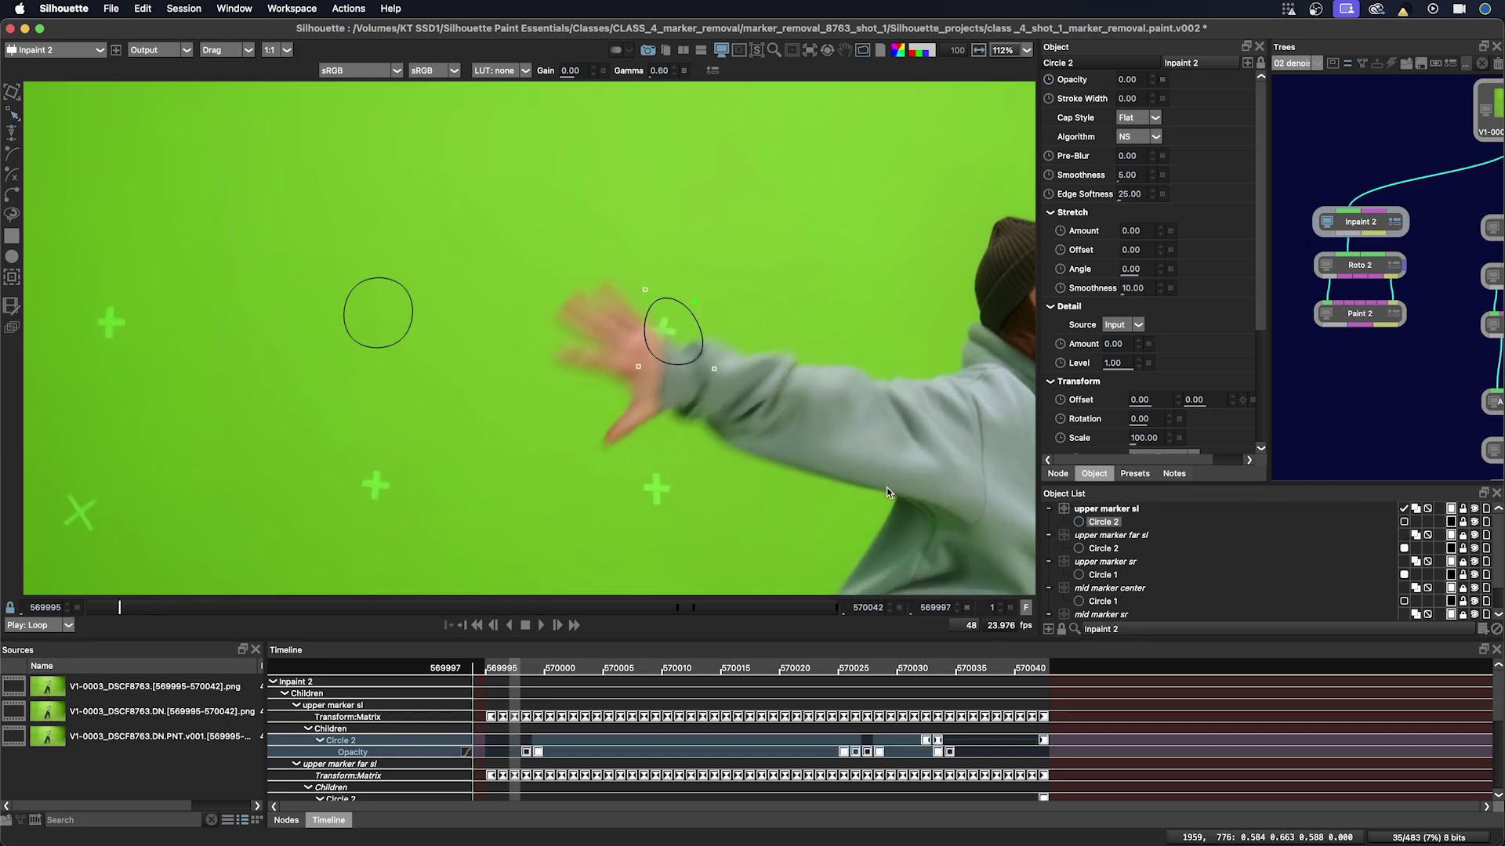
key(Left)
key(Left)
mouse_move(541, 670)
mouse_down()
mouse_move(968, 675)
mouse_move(842, 673)
mouse_up()
key(super+s)
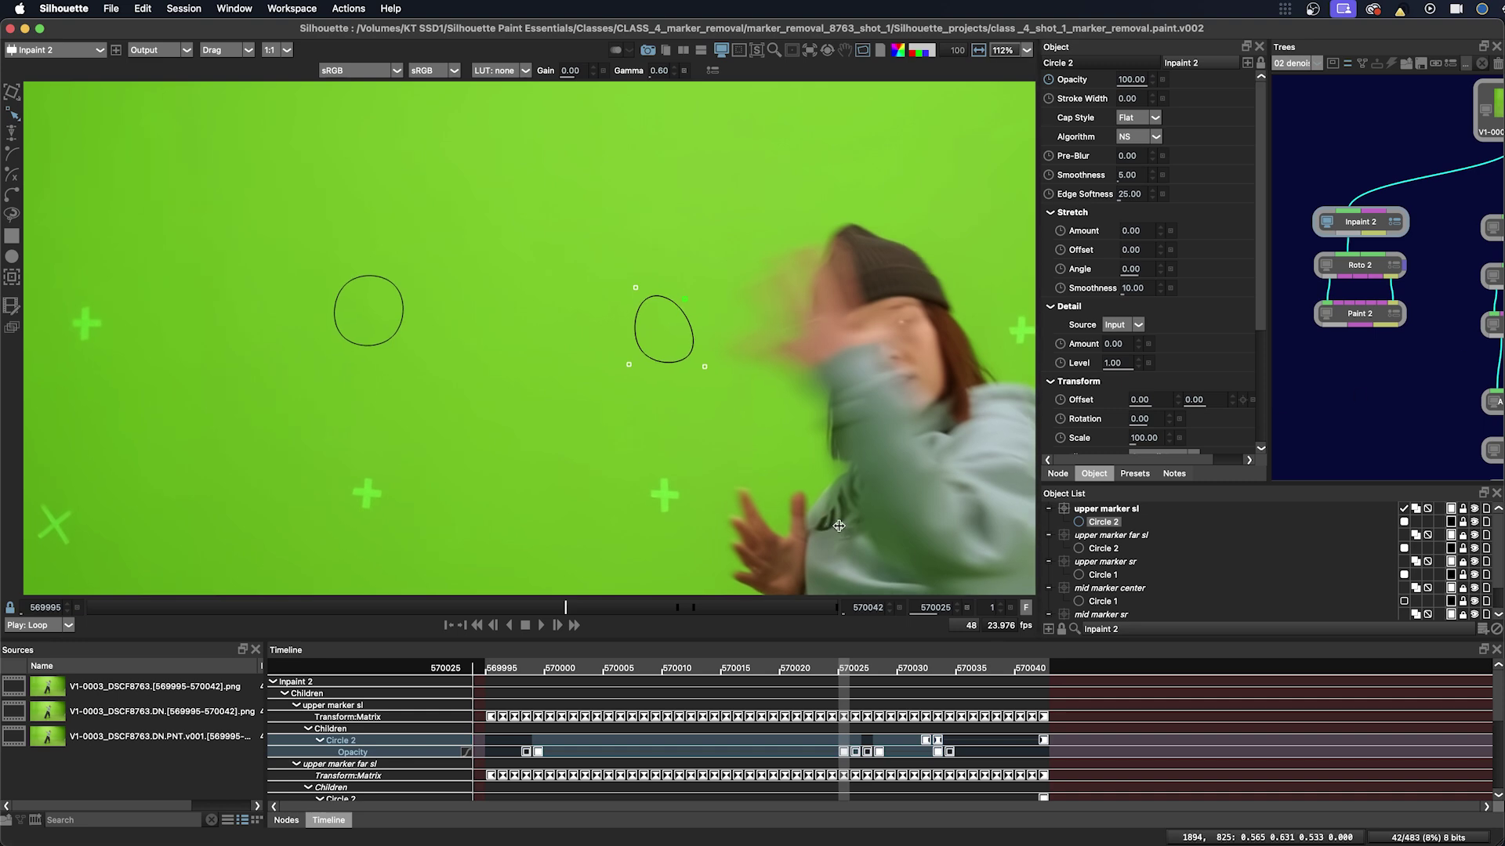
scroll(761, 345, down, 3)
scroll(775, 418, down, 5)
Play the whole shot to review the paint-outs and inspect the roto node's shapes.
mouse_move(565, 607)
mouse_down()
mouse_move(112, 622)
mouse_move(1029, 568)
mouse_up()
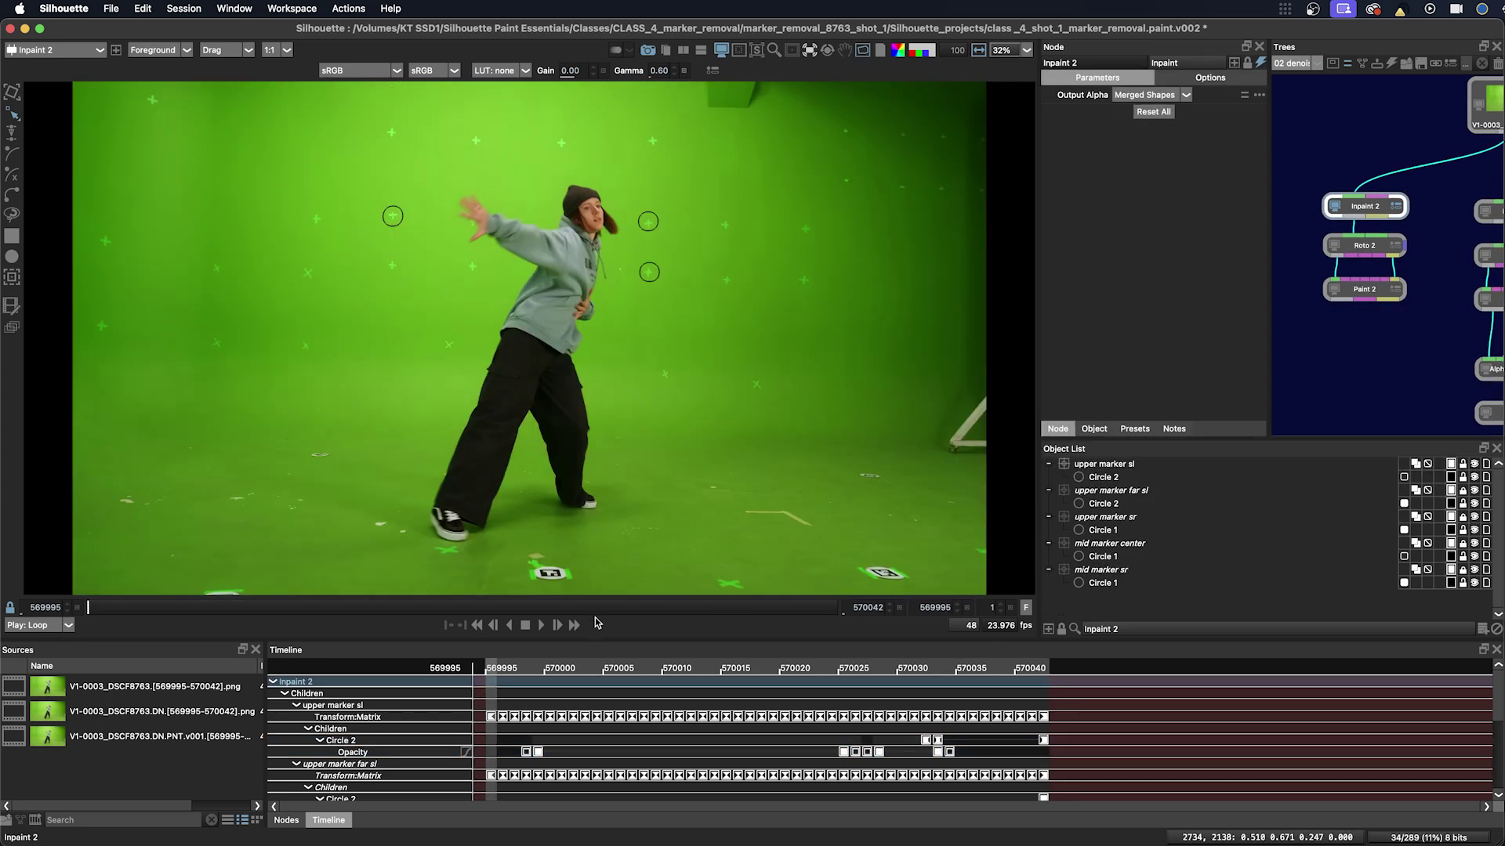
click(541, 625)
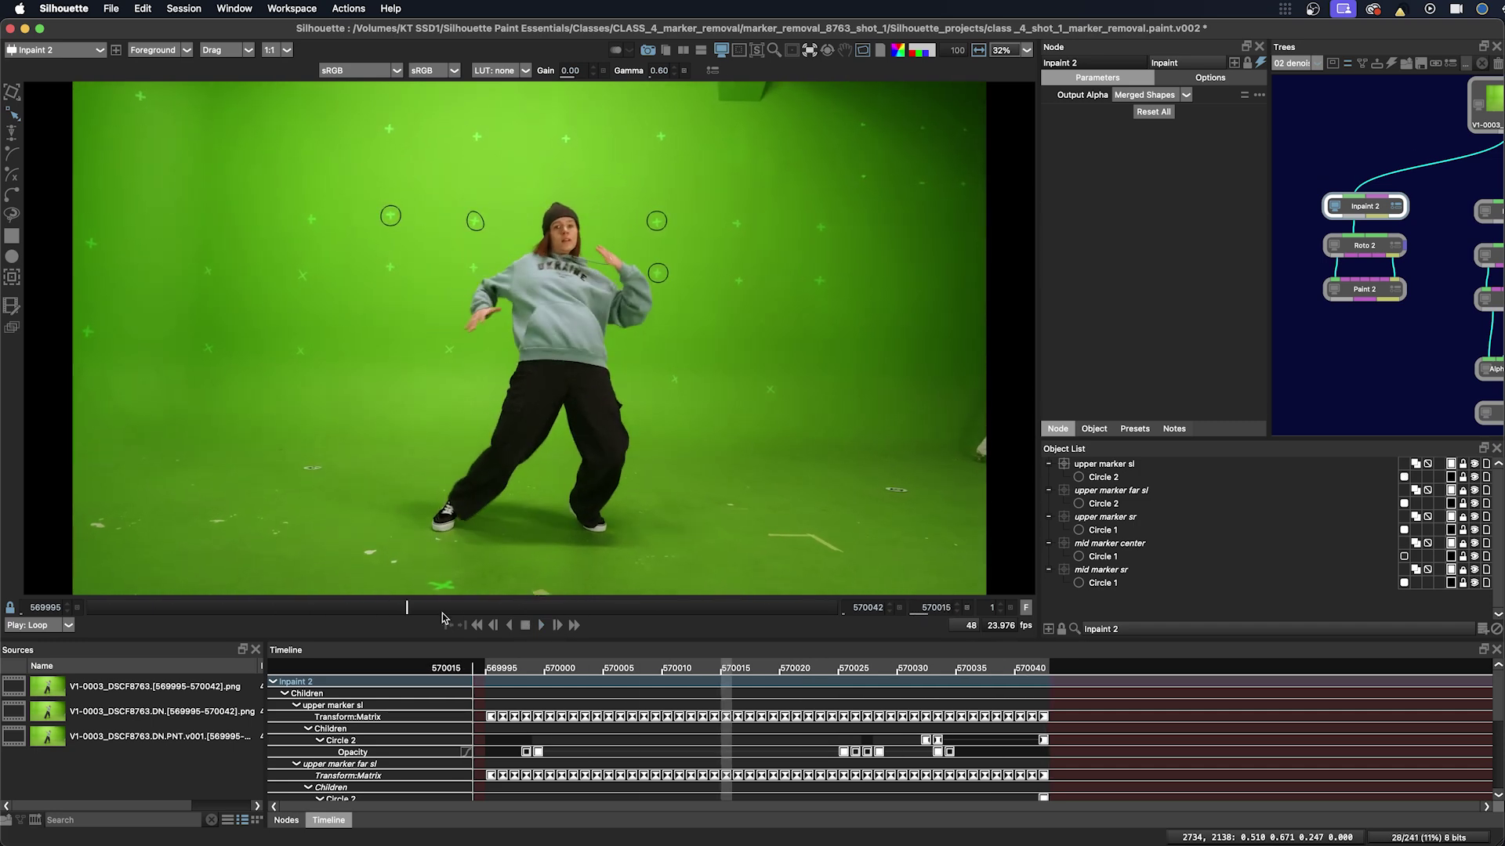
drag(446, 607, 370, 607)
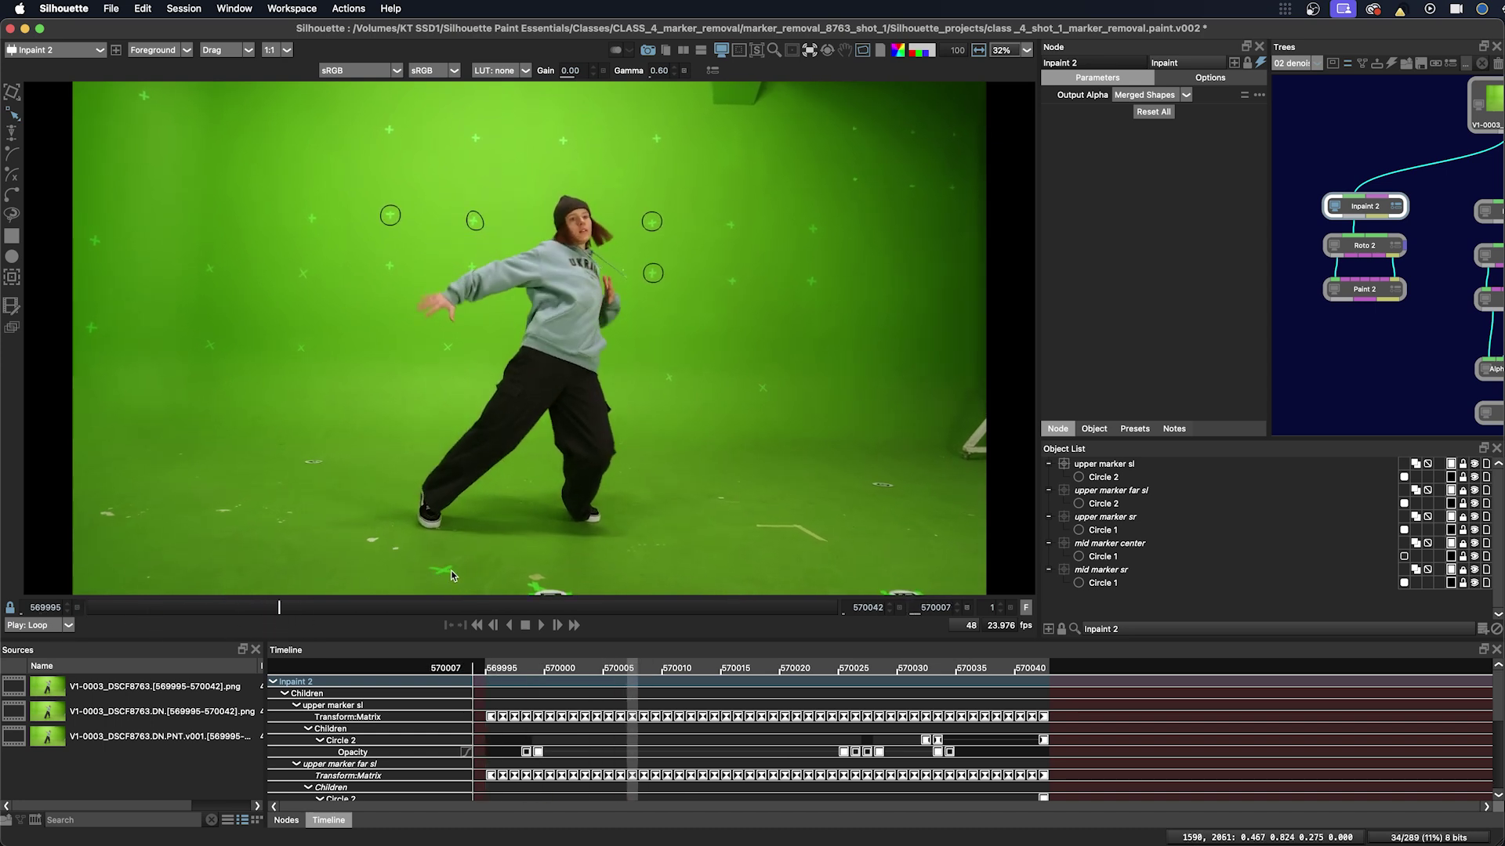
click(1363, 245)
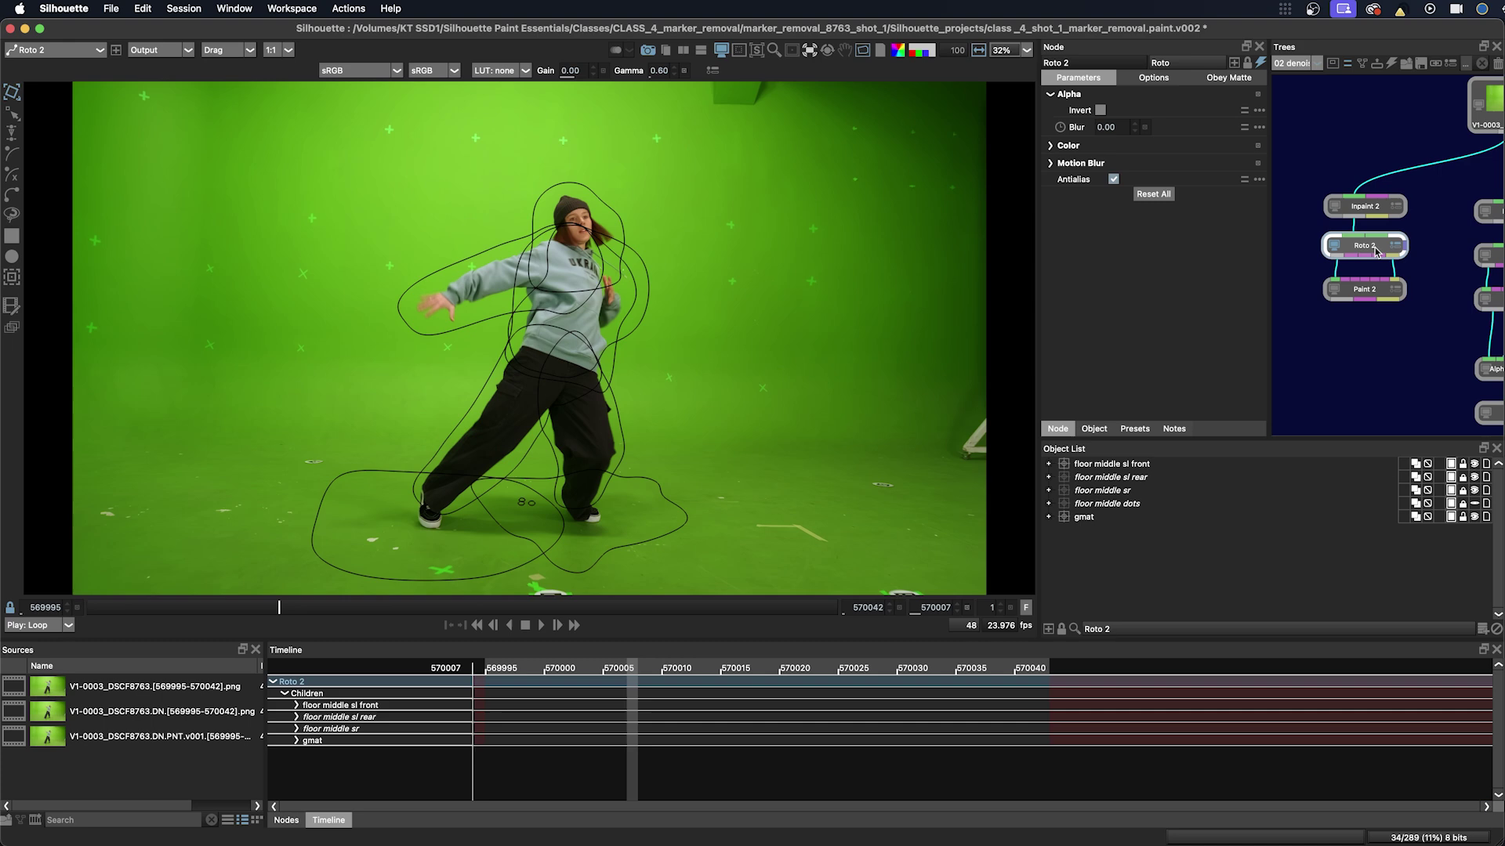
Return to the first frame, 569995, and bring up the Inpaint 2 node.
drag(282, 607, 435, 608)
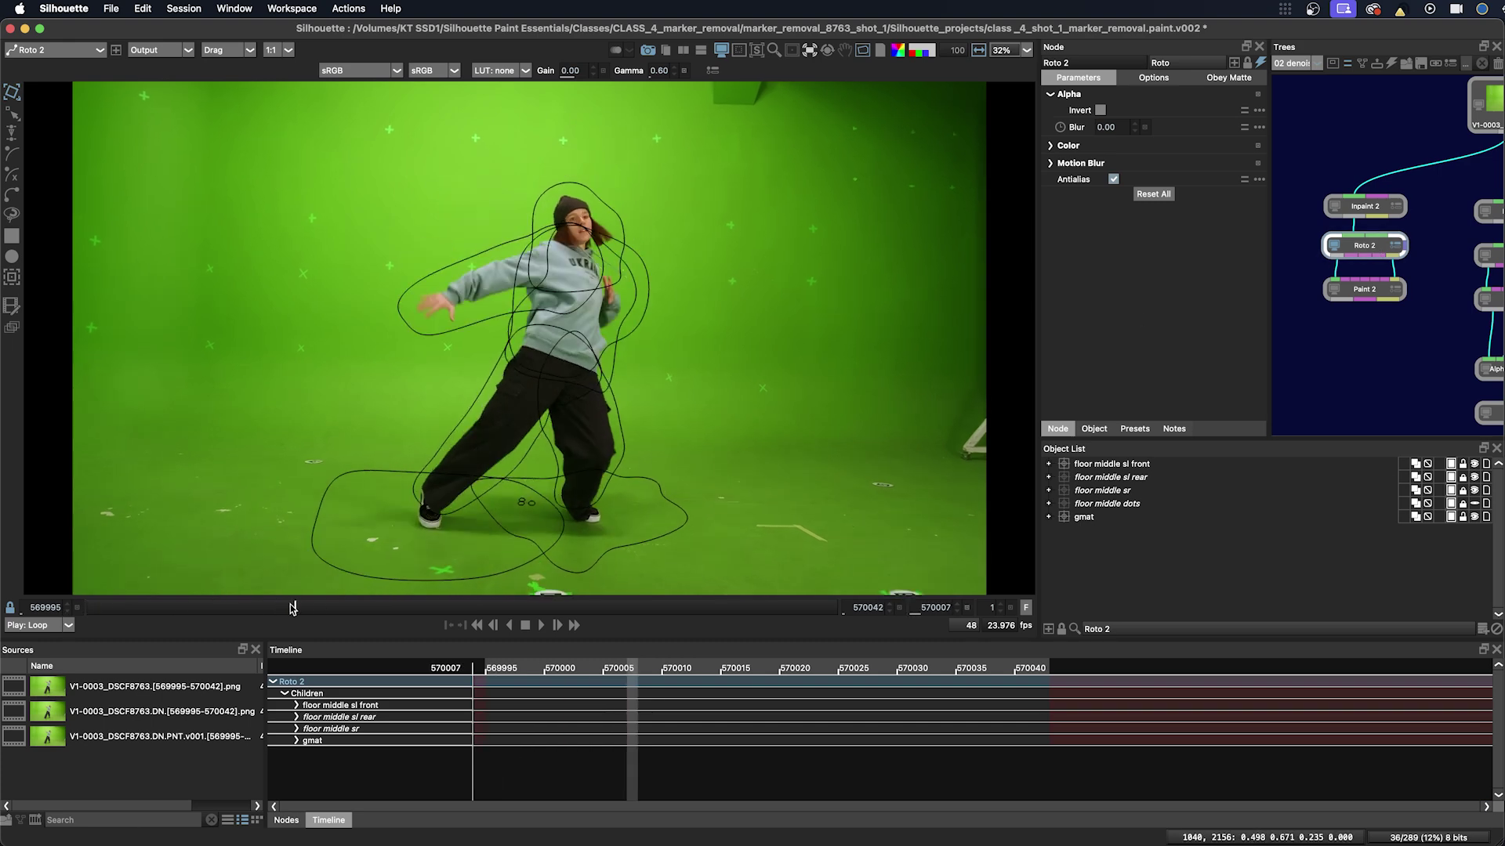
drag(436, 608, 23, 613)
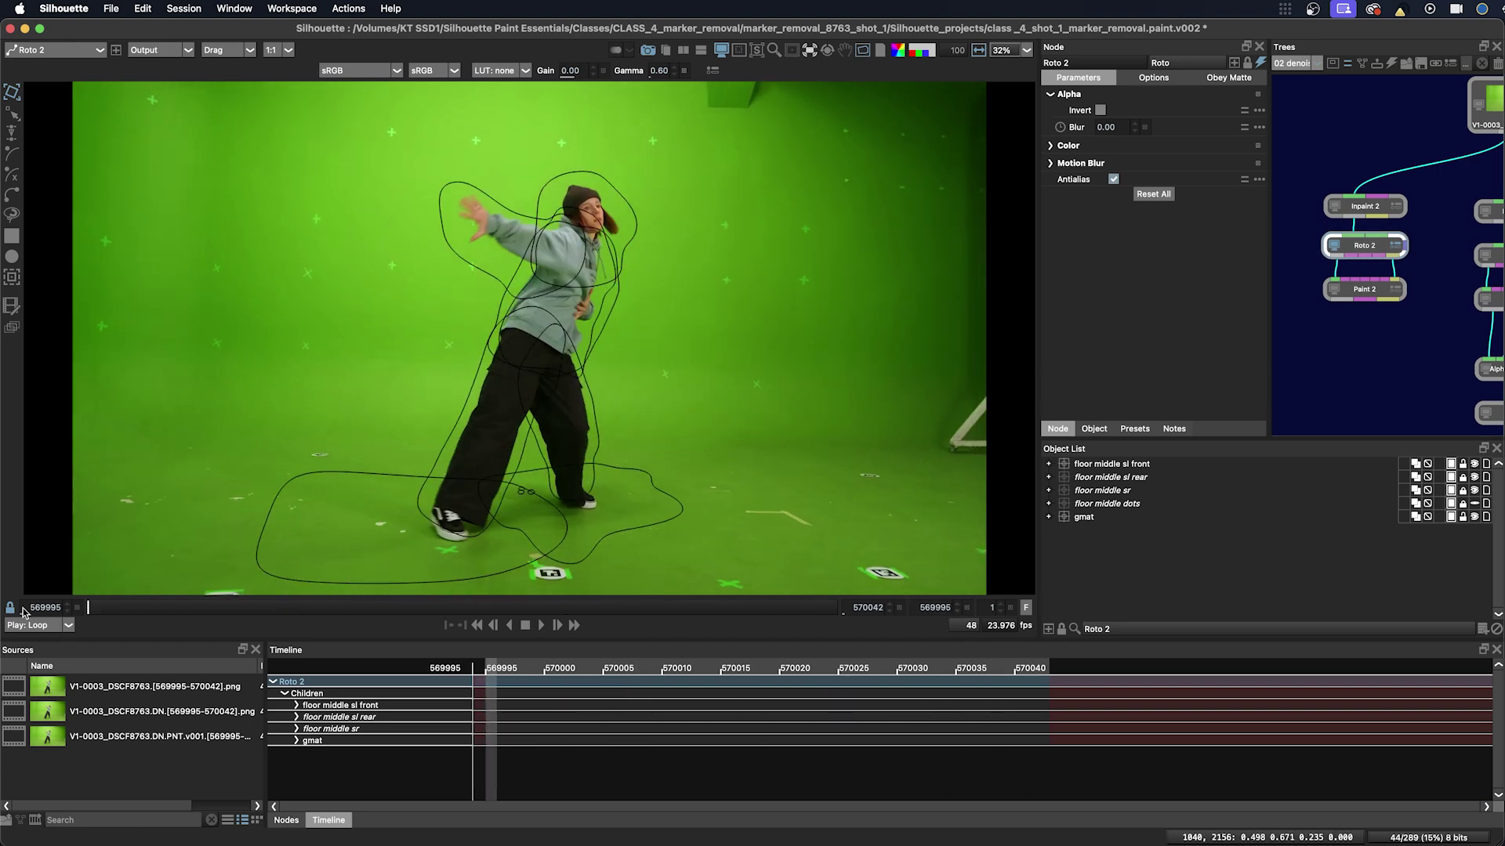
click(1364, 206)
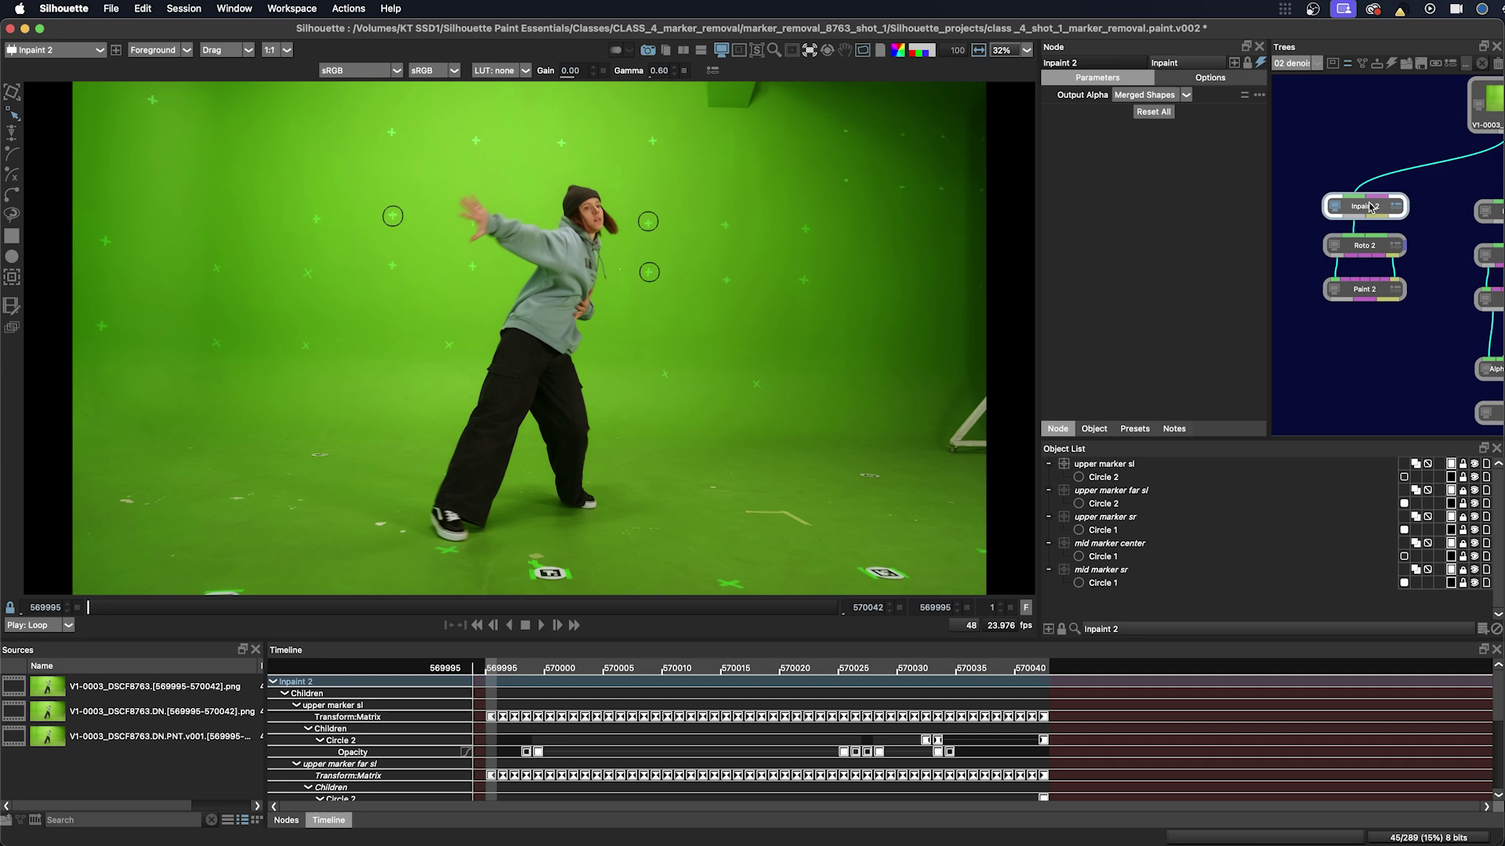
mouse_move(416, 551)
mouse_down()
mouse_move(505, 532)
mouse_move(581, 419)
mouse_up()
scroll(560, 534, up, 3)
scroll(582, 419, down, 1)
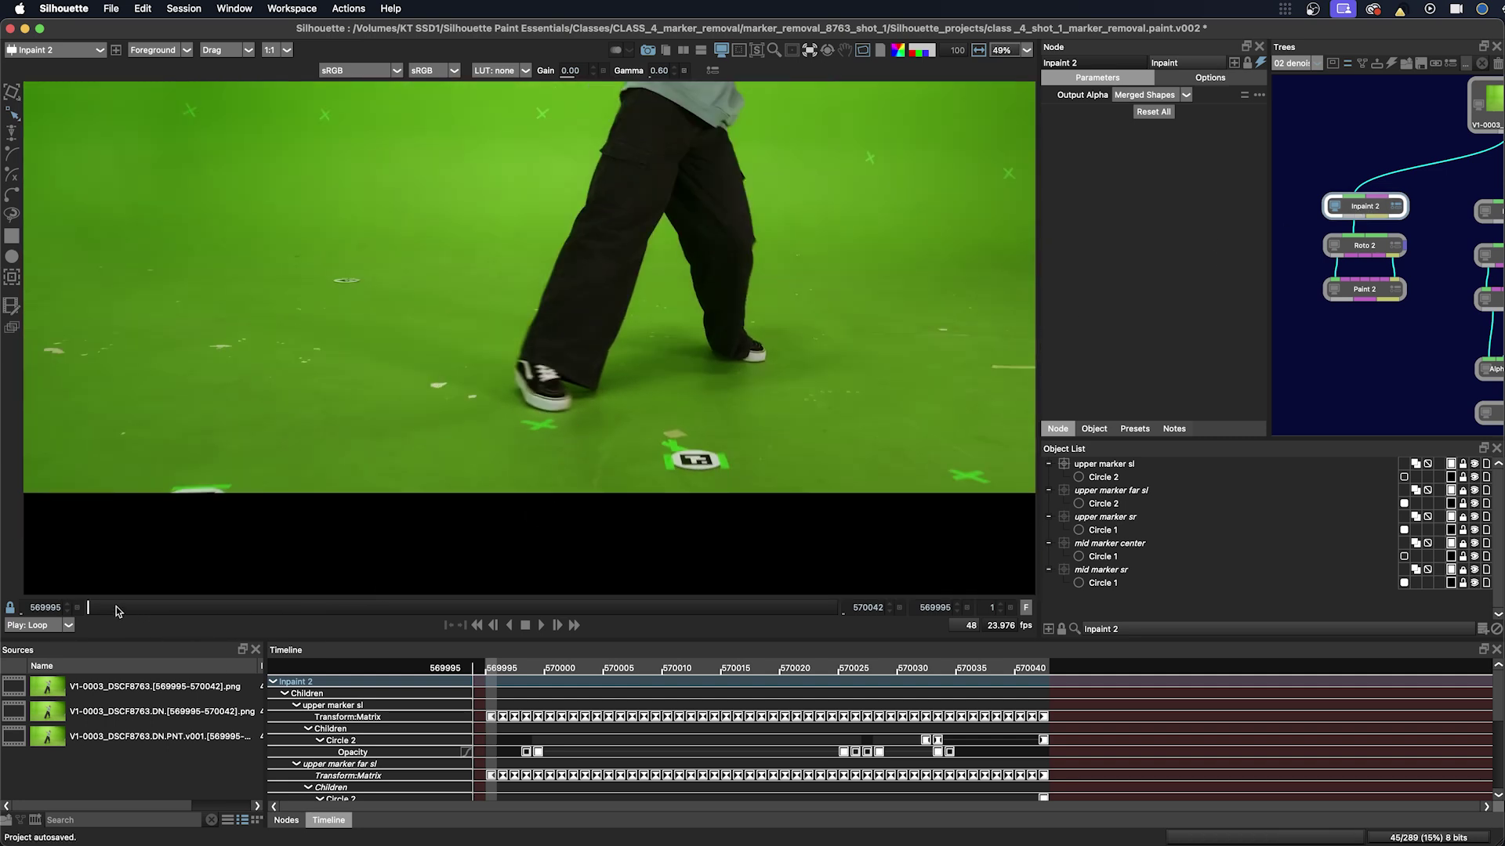
mouse_move(116, 608)
mouse_down()
mouse_move(373, 608)
mouse_move(87, 608)
mouse_up()
key(space)
key(shift+t)
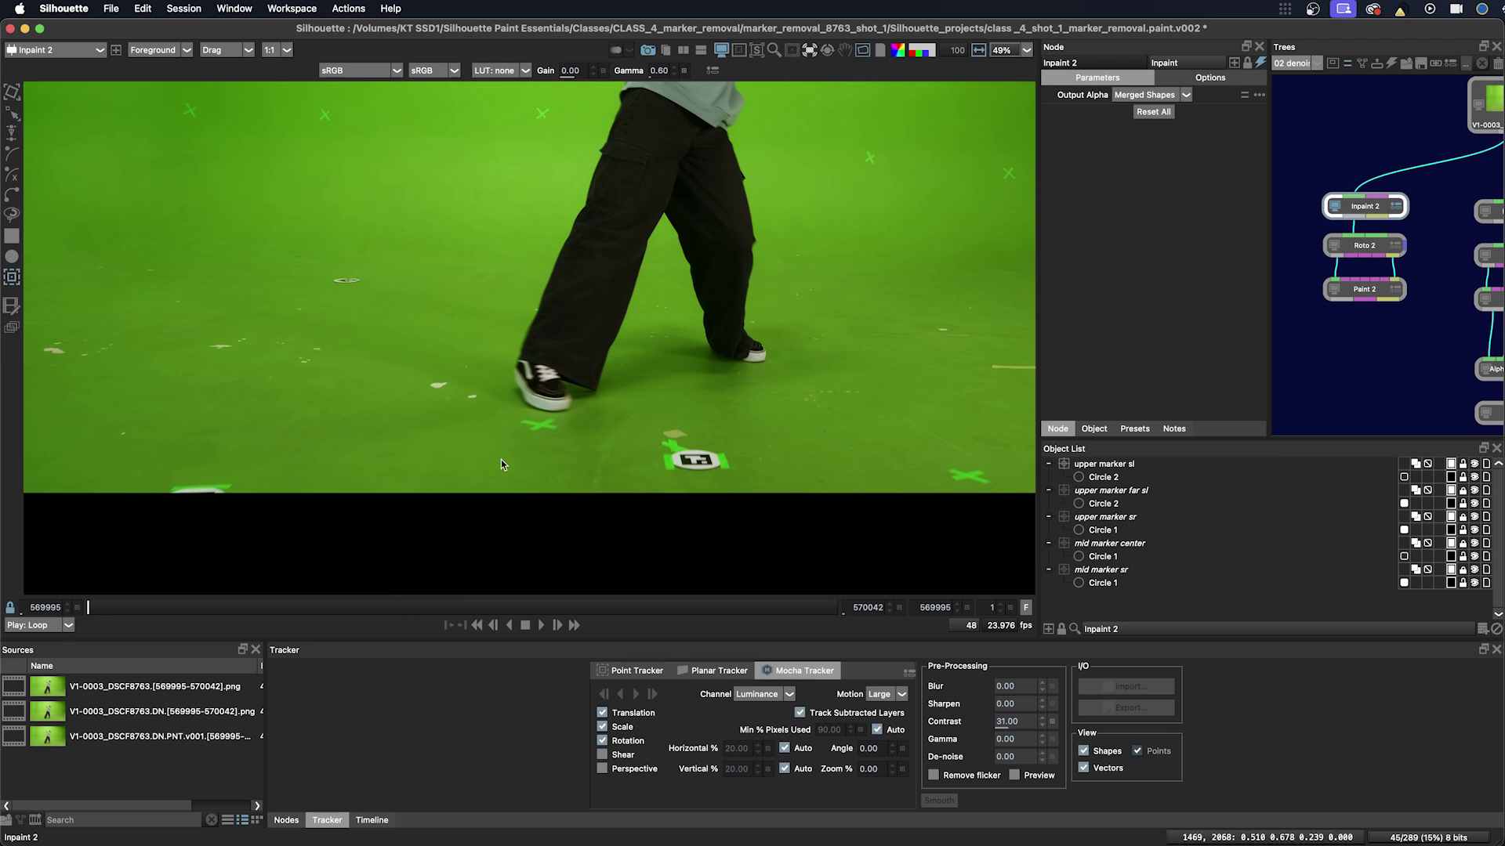
key(shift+t)
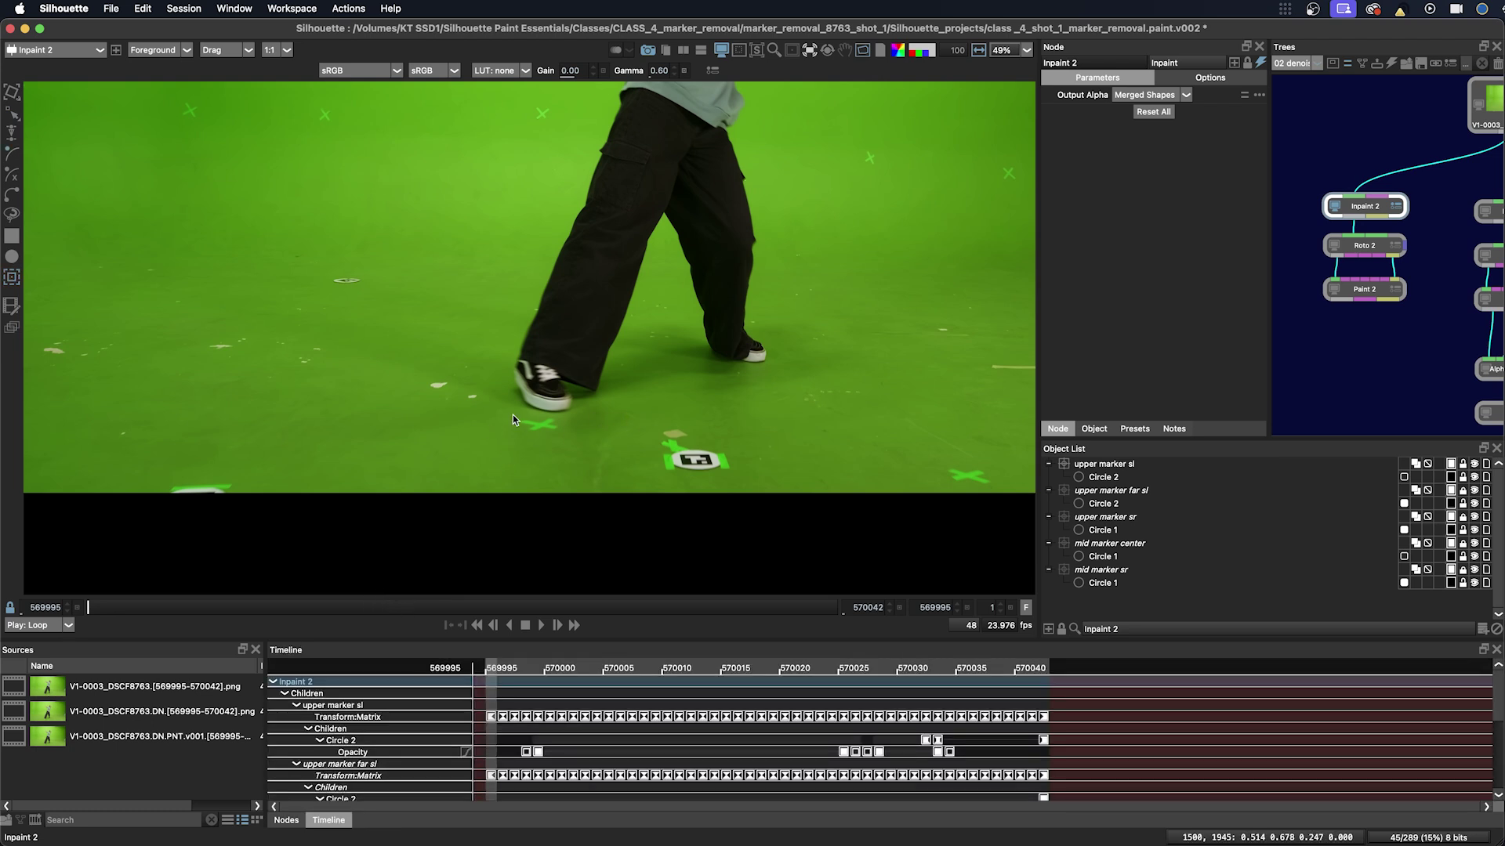
Draw a closed B-Spline shape around the floor cross beside the left shoe, then show tracker settings.
click(509, 413)
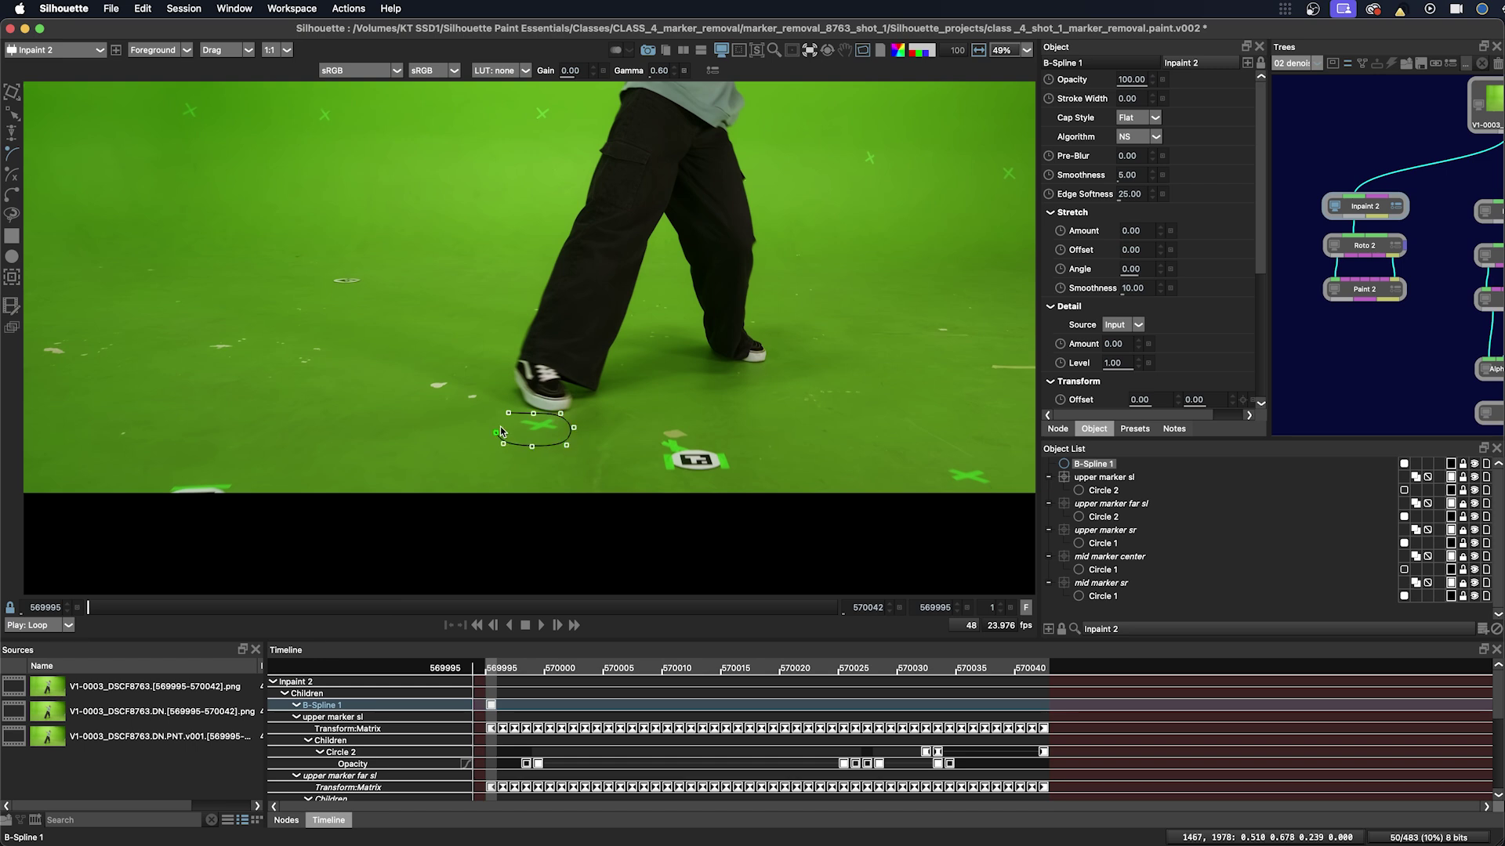
click(496, 431)
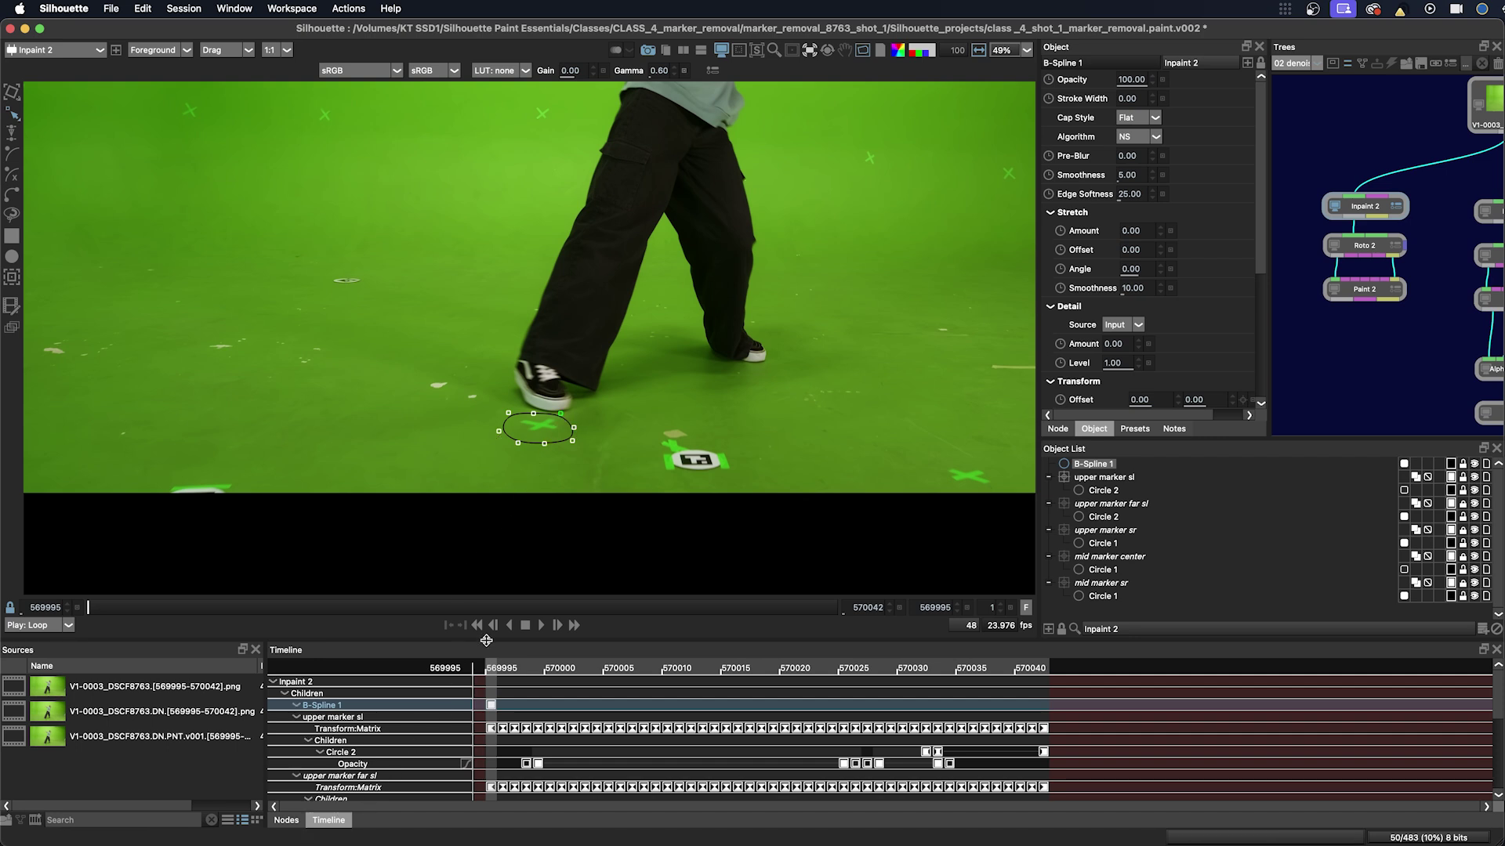
key(shift+t)
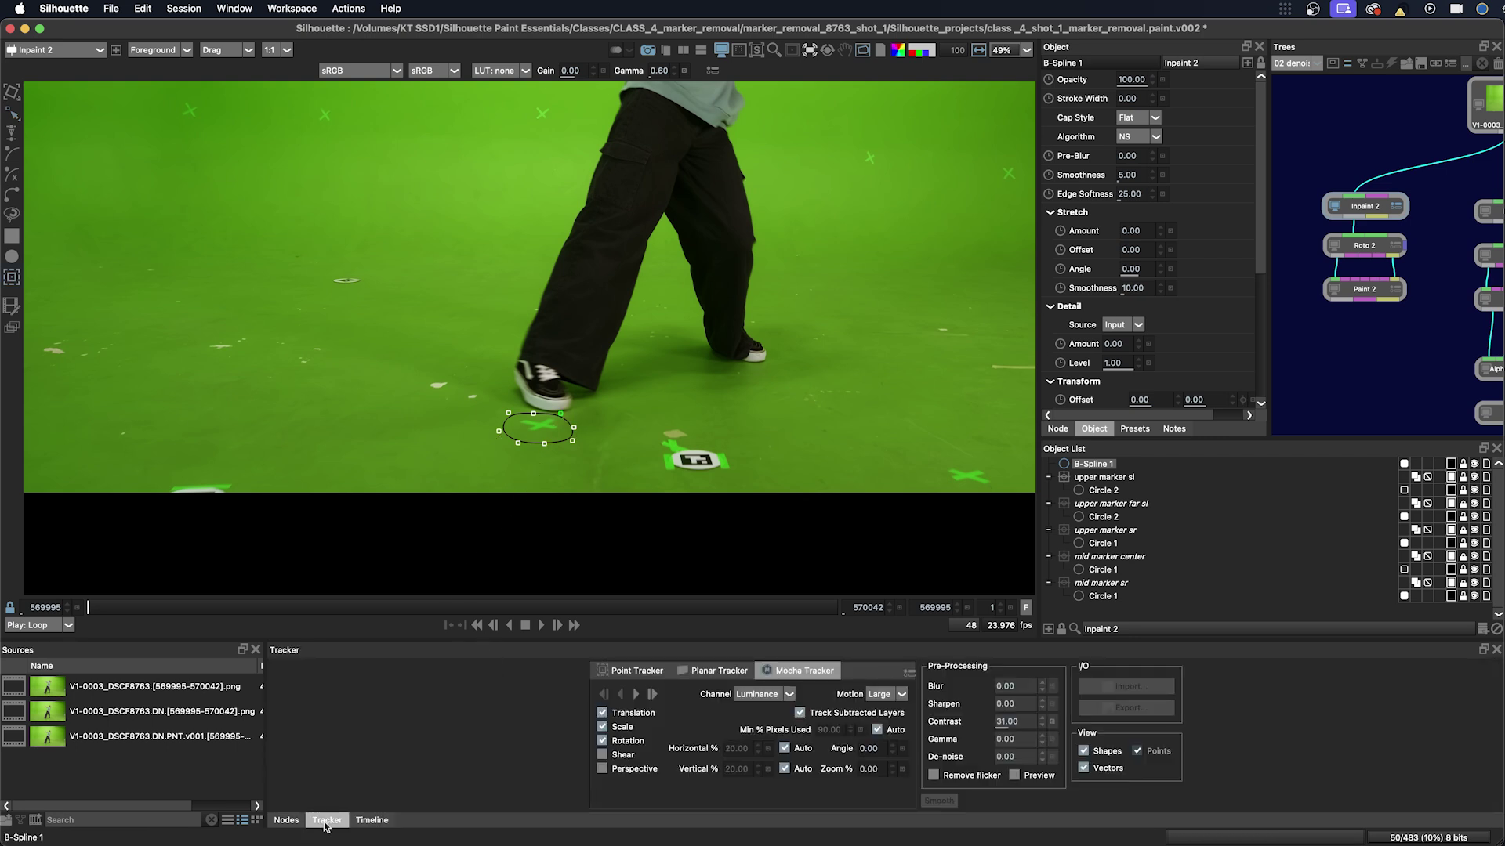
Track the floor-marker shape forward, then go to frame 570020 on the keyframe timeline.
click(636, 694)
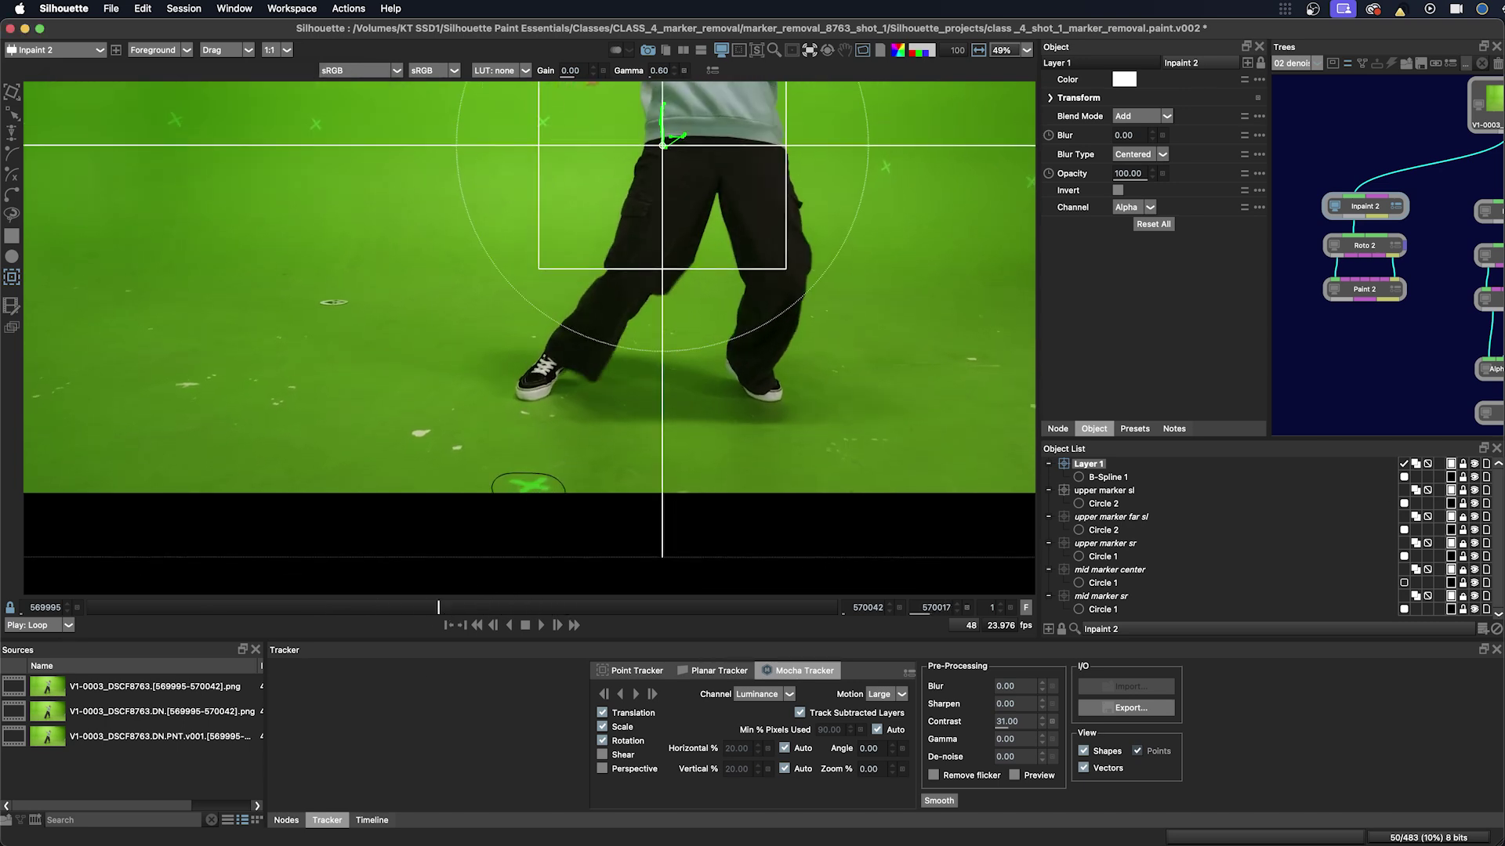
click(368, 820)
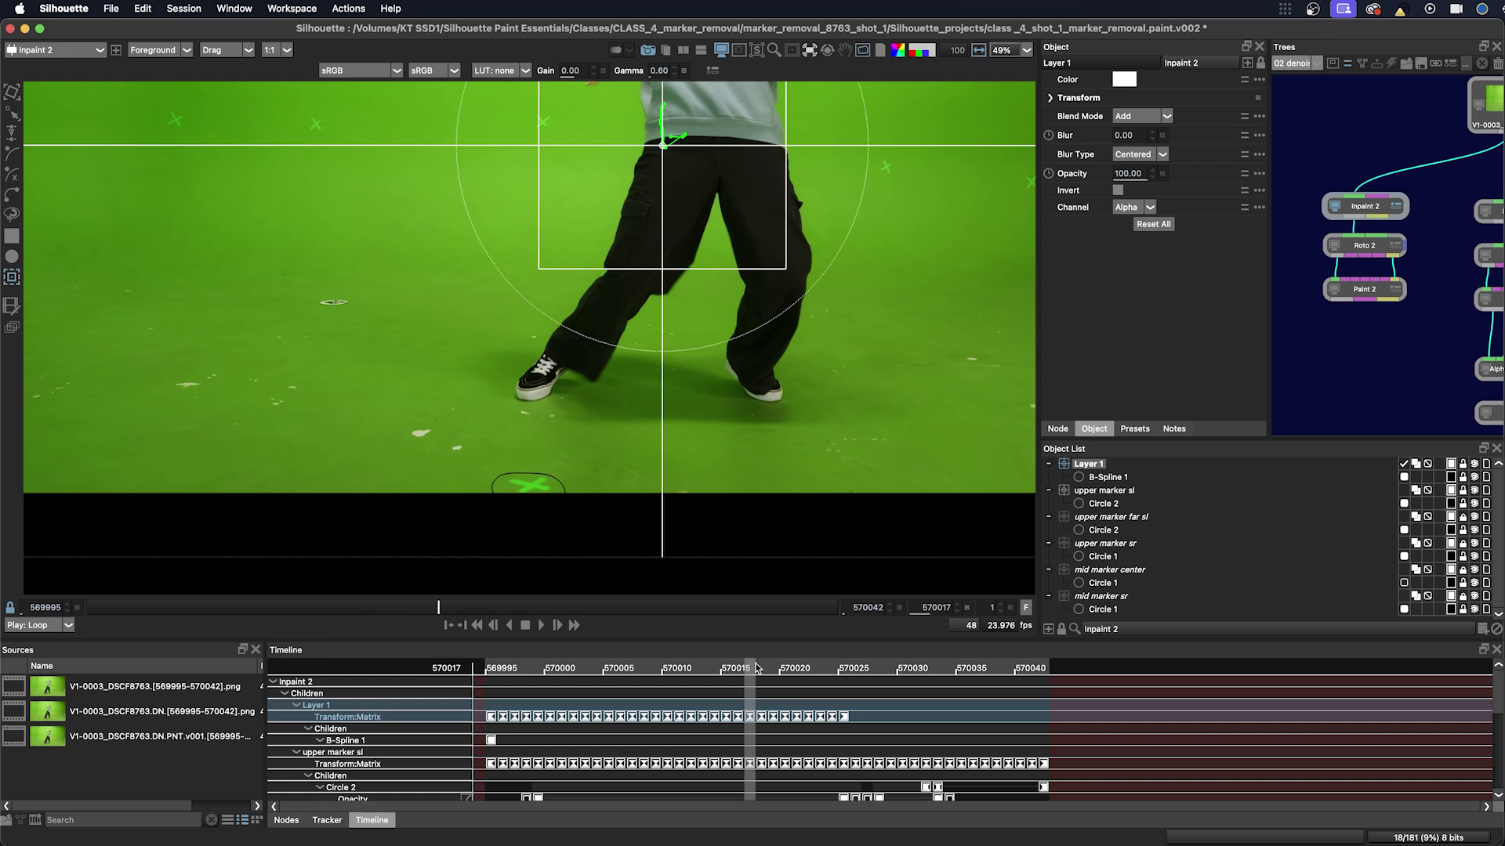
click(811, 666)
drag(811, 666, 748, 666)
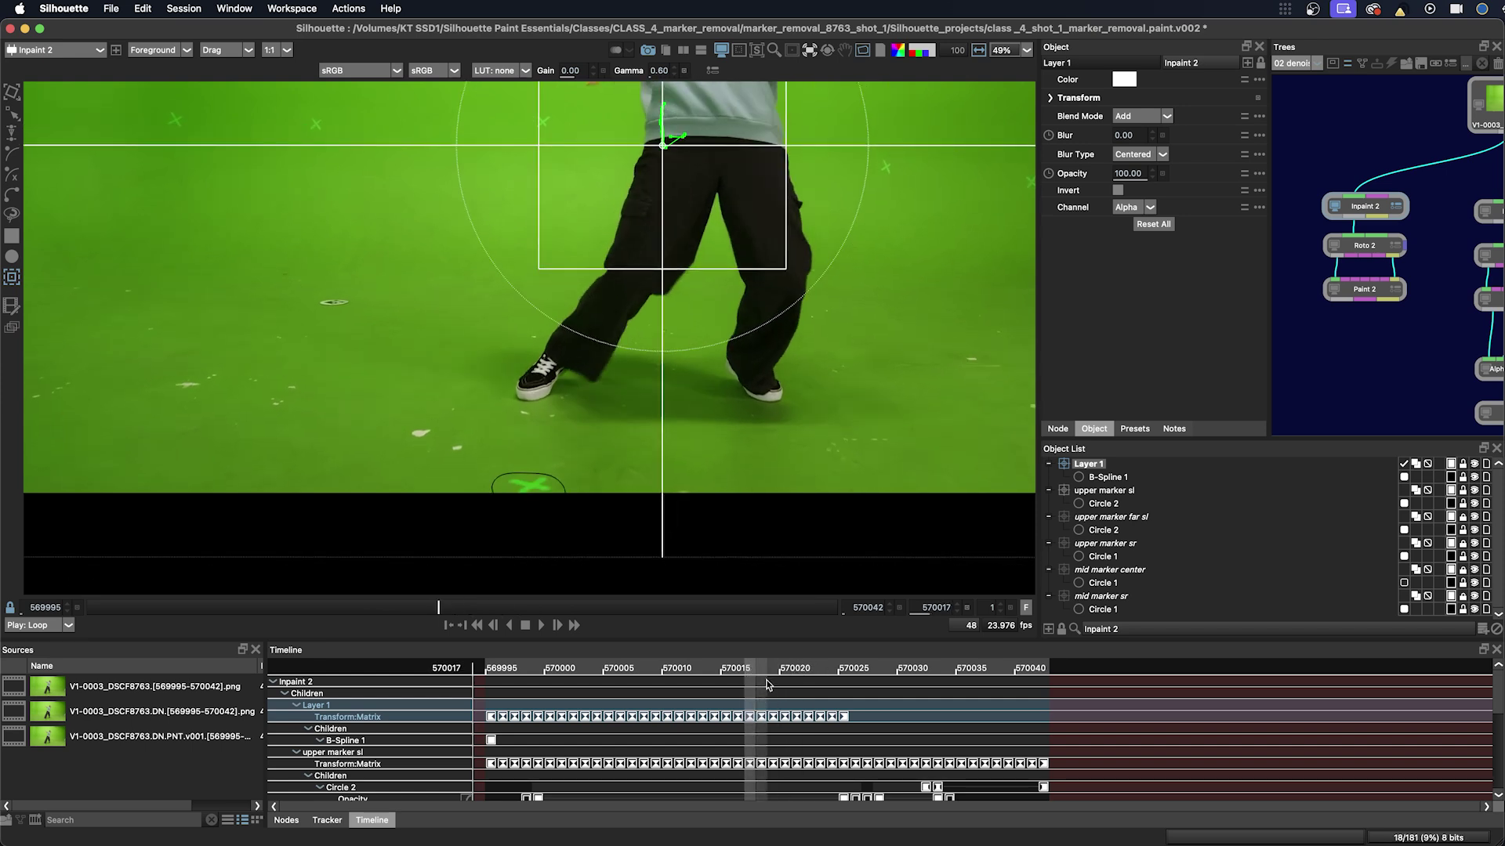
key(Right)
key(Right)
key(Right)
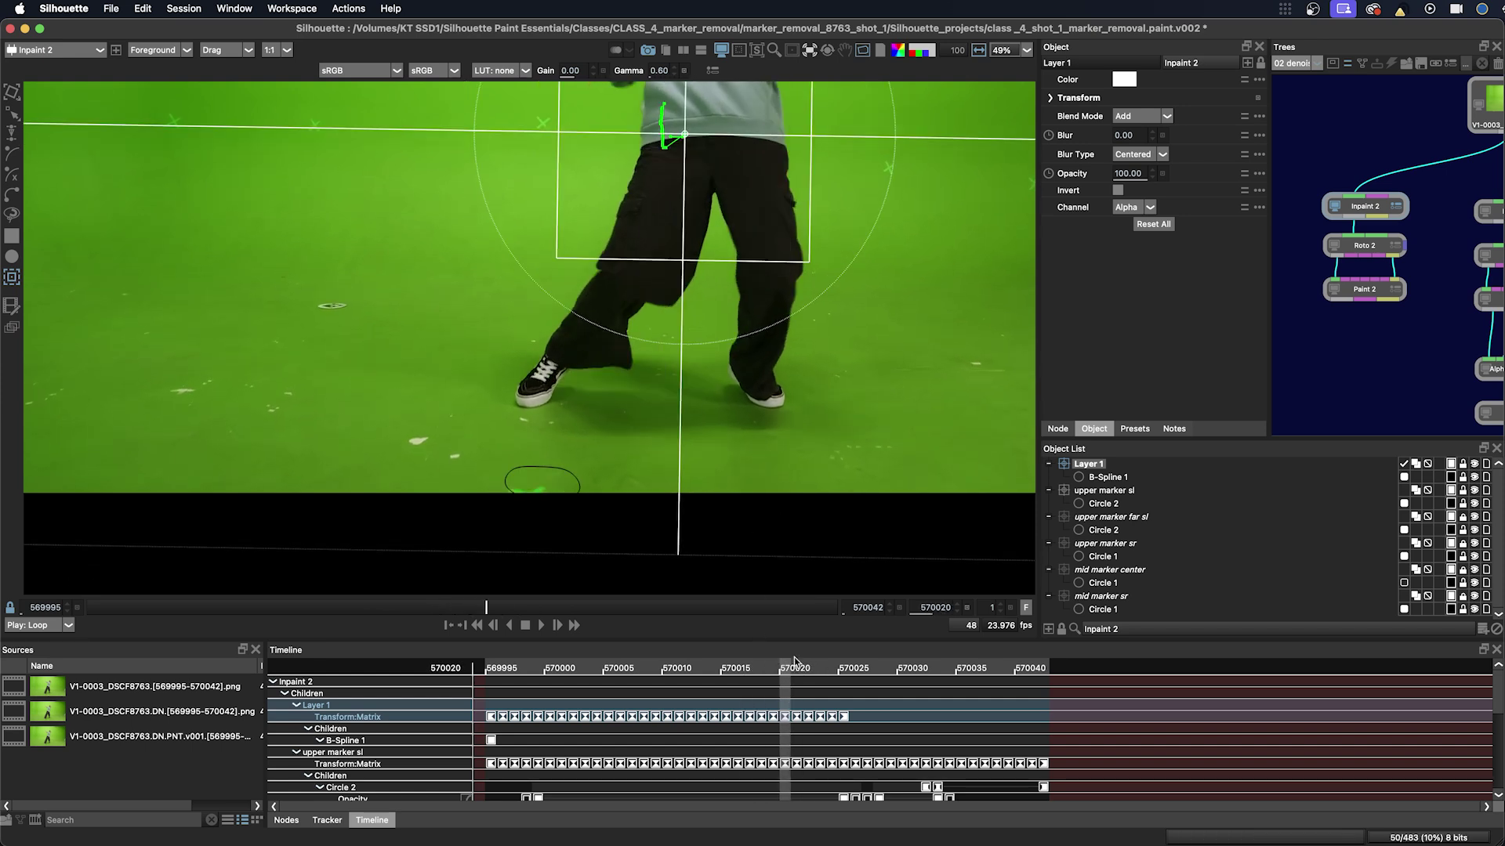
Delete the tracking keys from 570020 onward, then check the shape around frame 570019.
drag(785, 722, 848, 717)
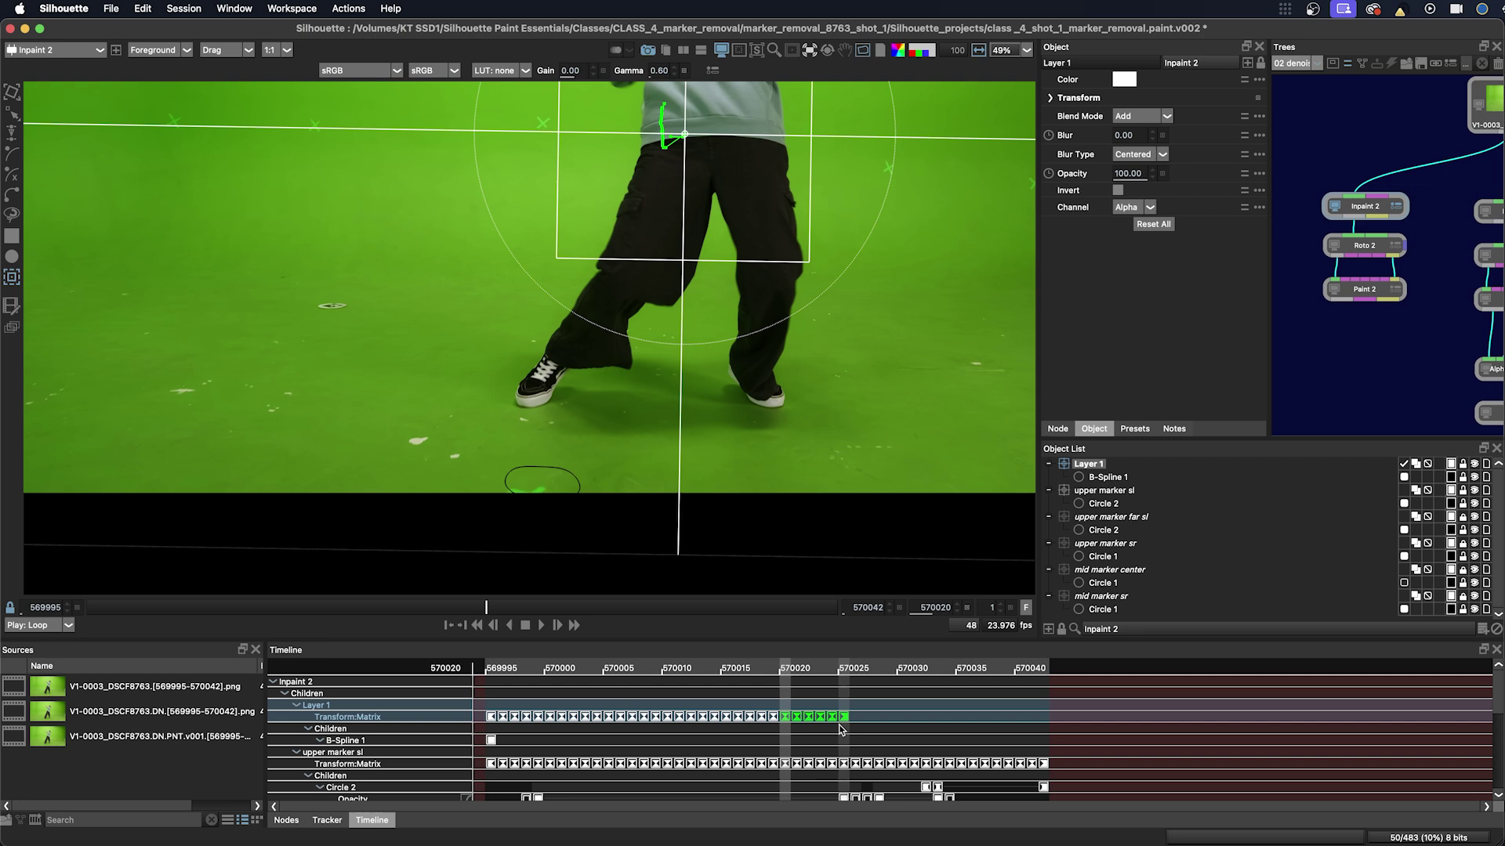
key(Delete)
click(773, 667)
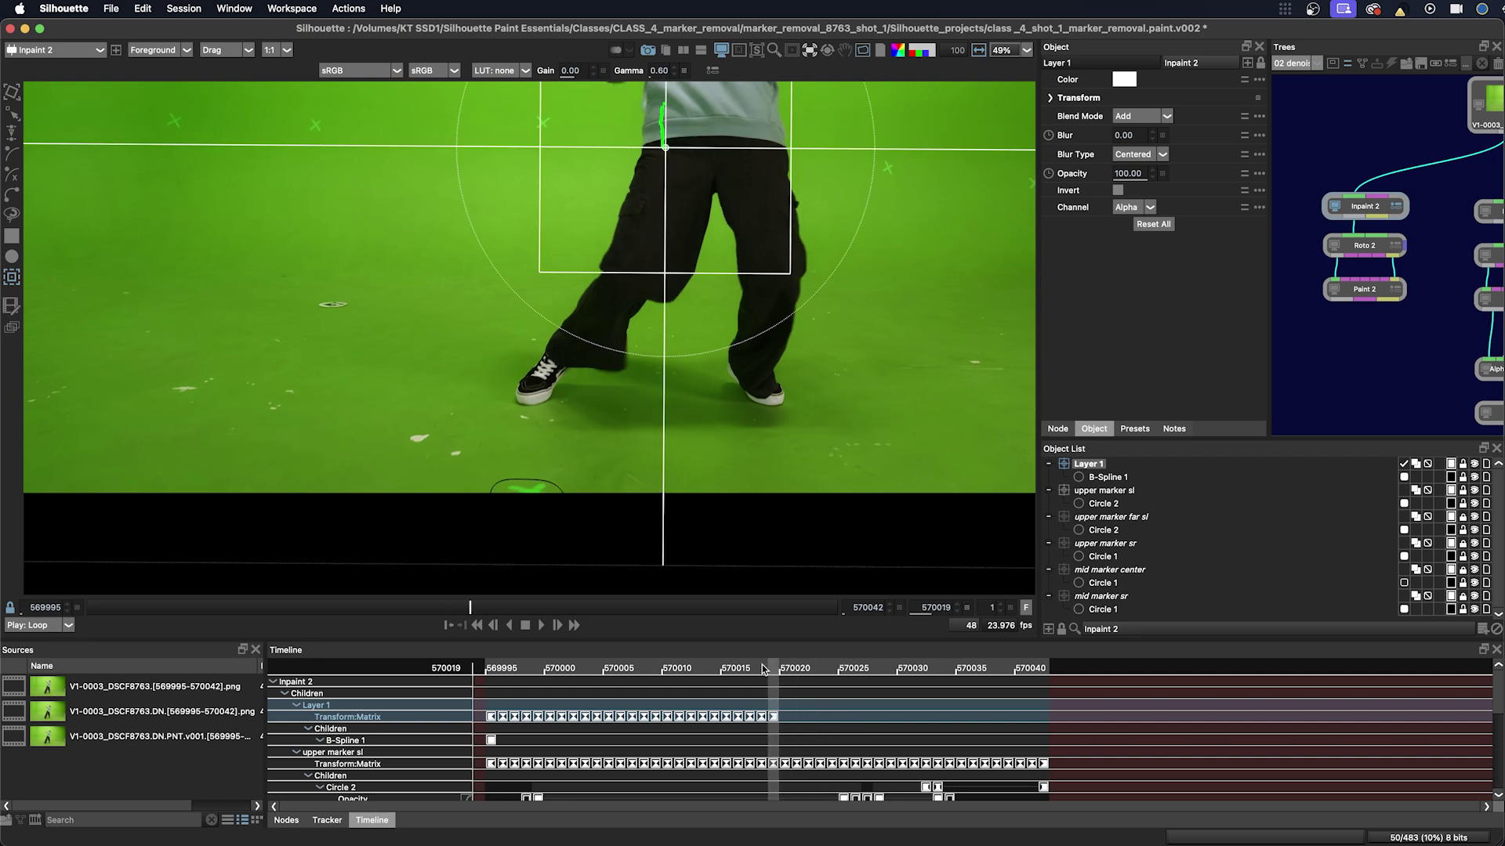
drag(764, 669, 772, 665)
drag(774, 670, 832, 668)
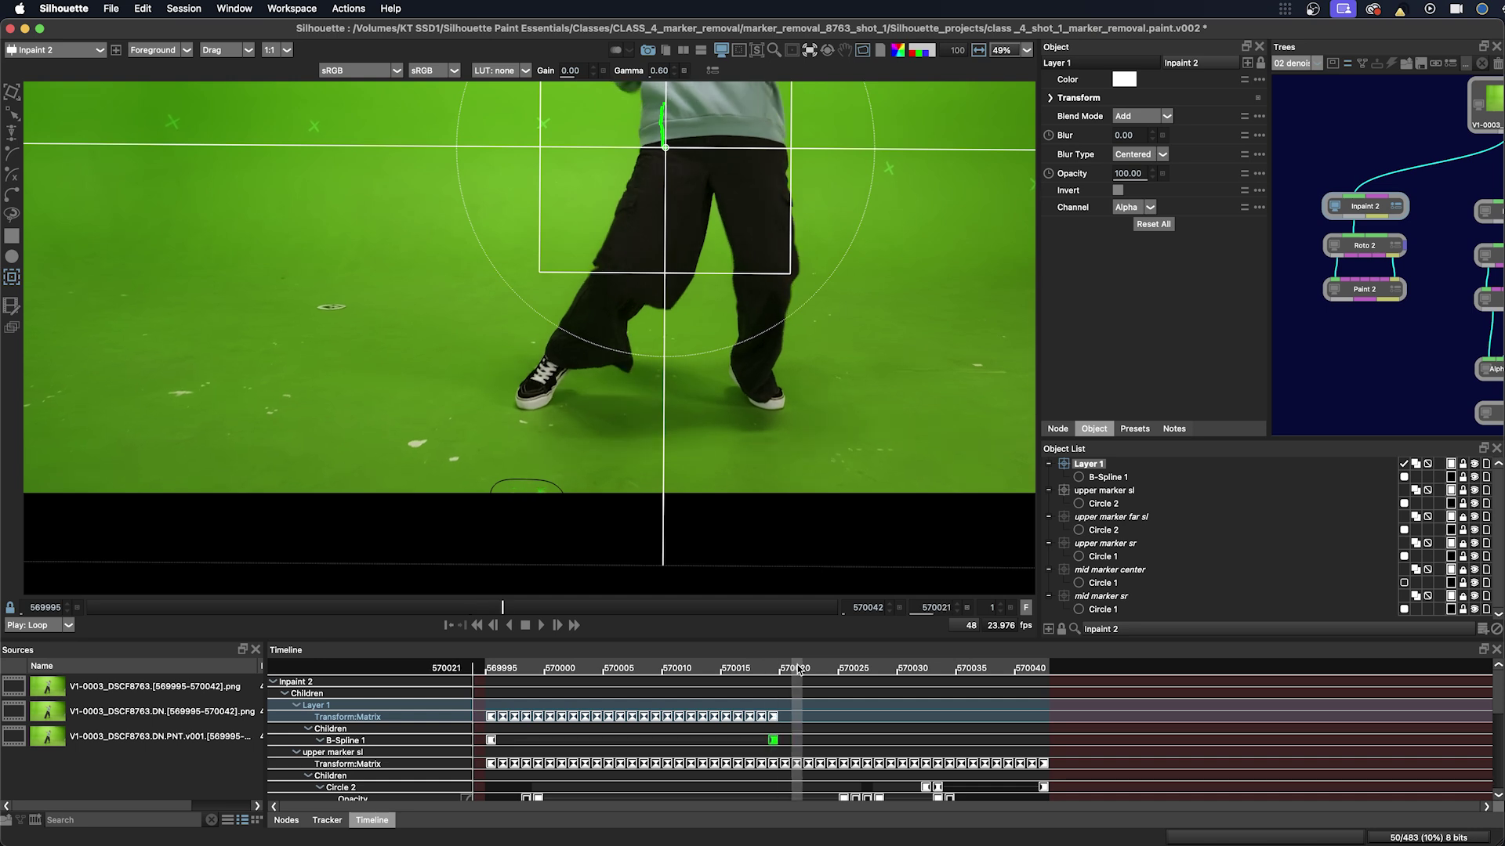
Key B-Spline 1's position at frame 570024 and play back to check the marker beside the shoe.
click(526, 485)
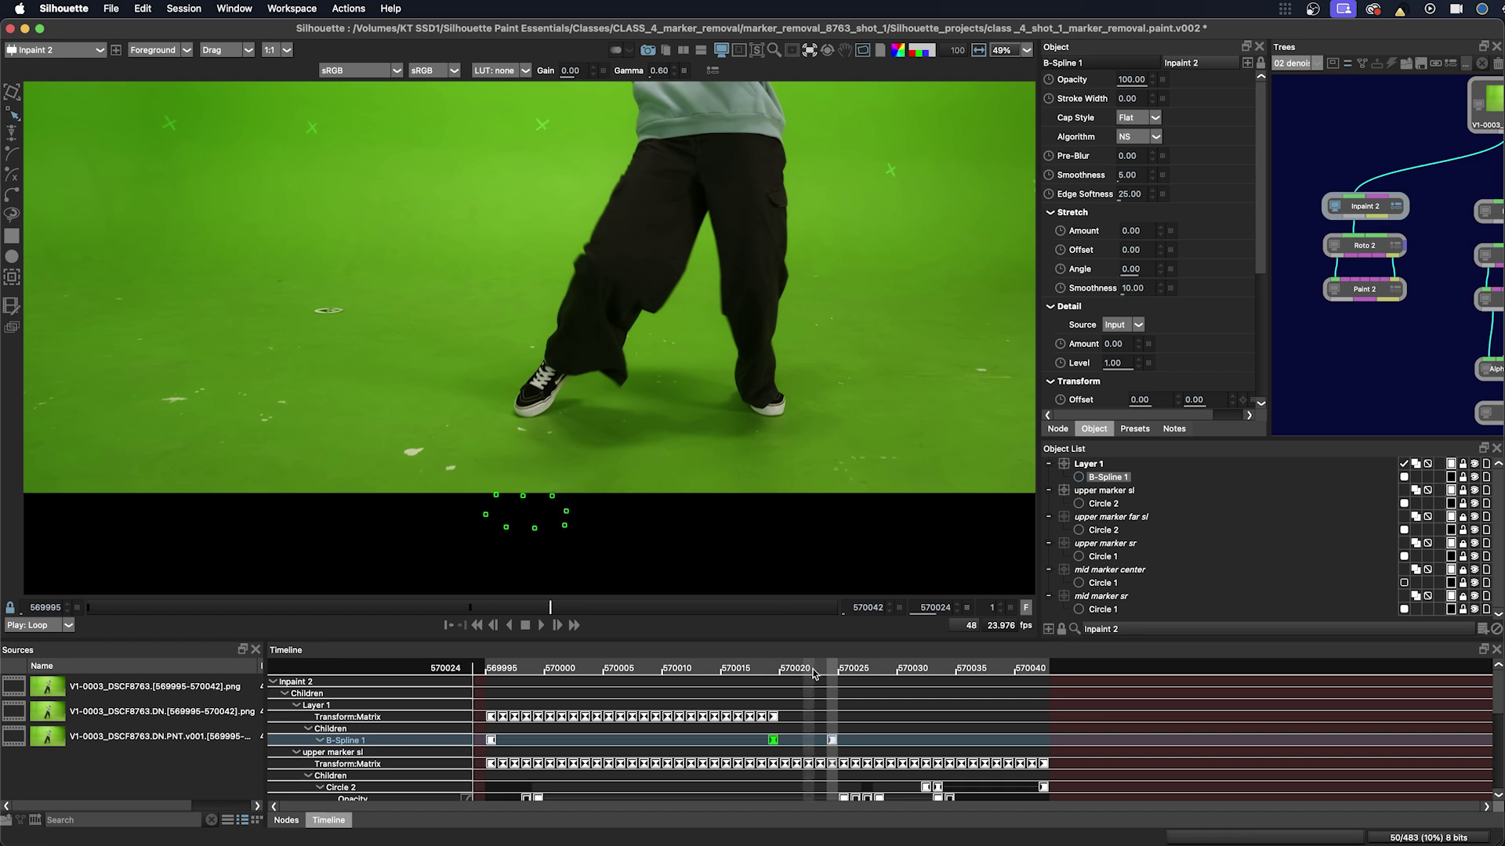
mouse_move(833, 669)
mouse_down()
mouse_move(750, 684)
mouse_move(814, 685)
mouse_up()
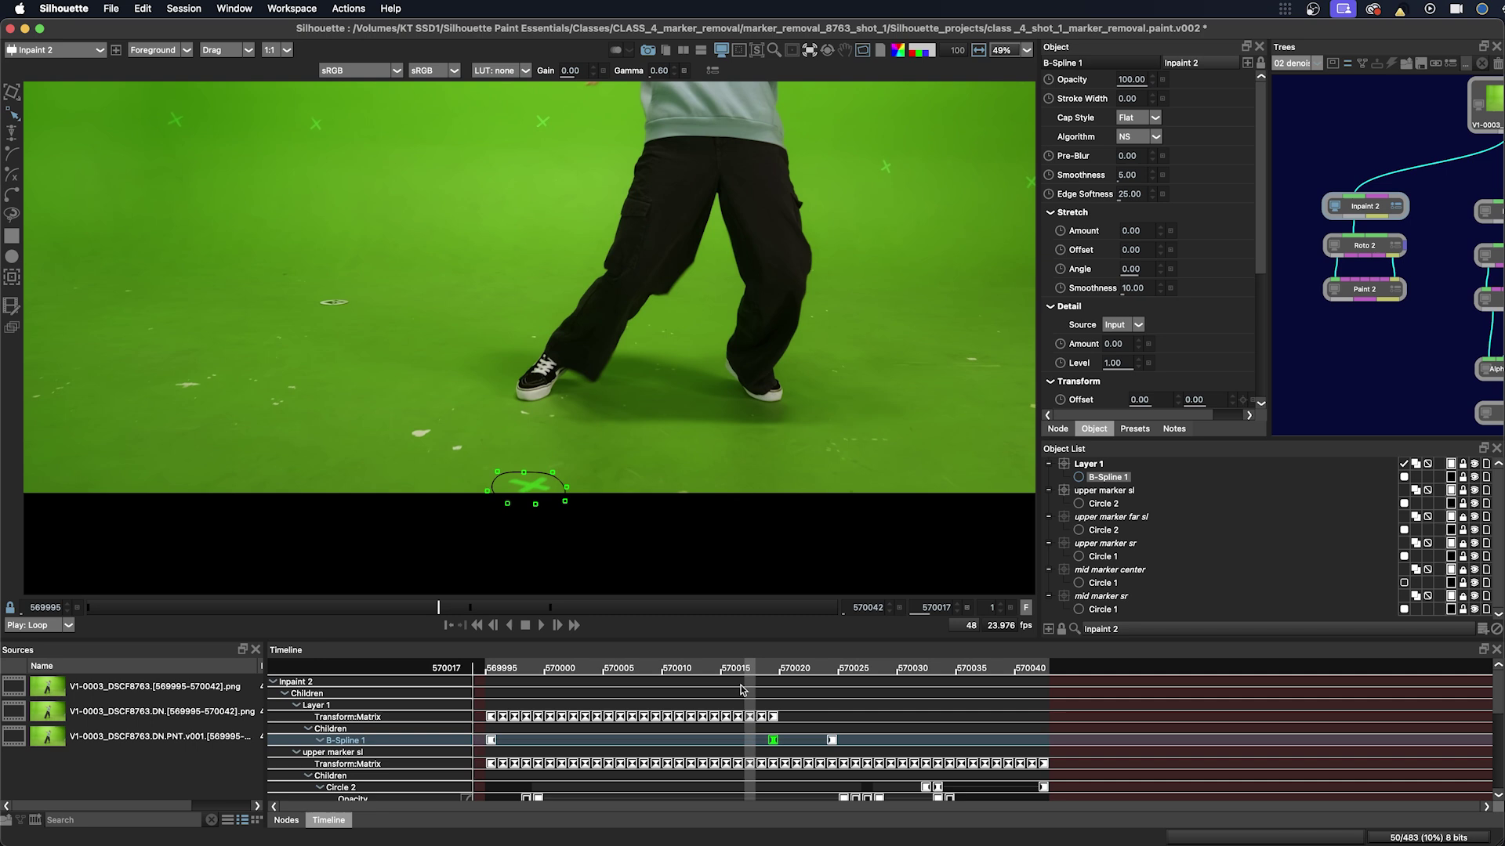
drag(813, 684, 773, 695)
key(space)
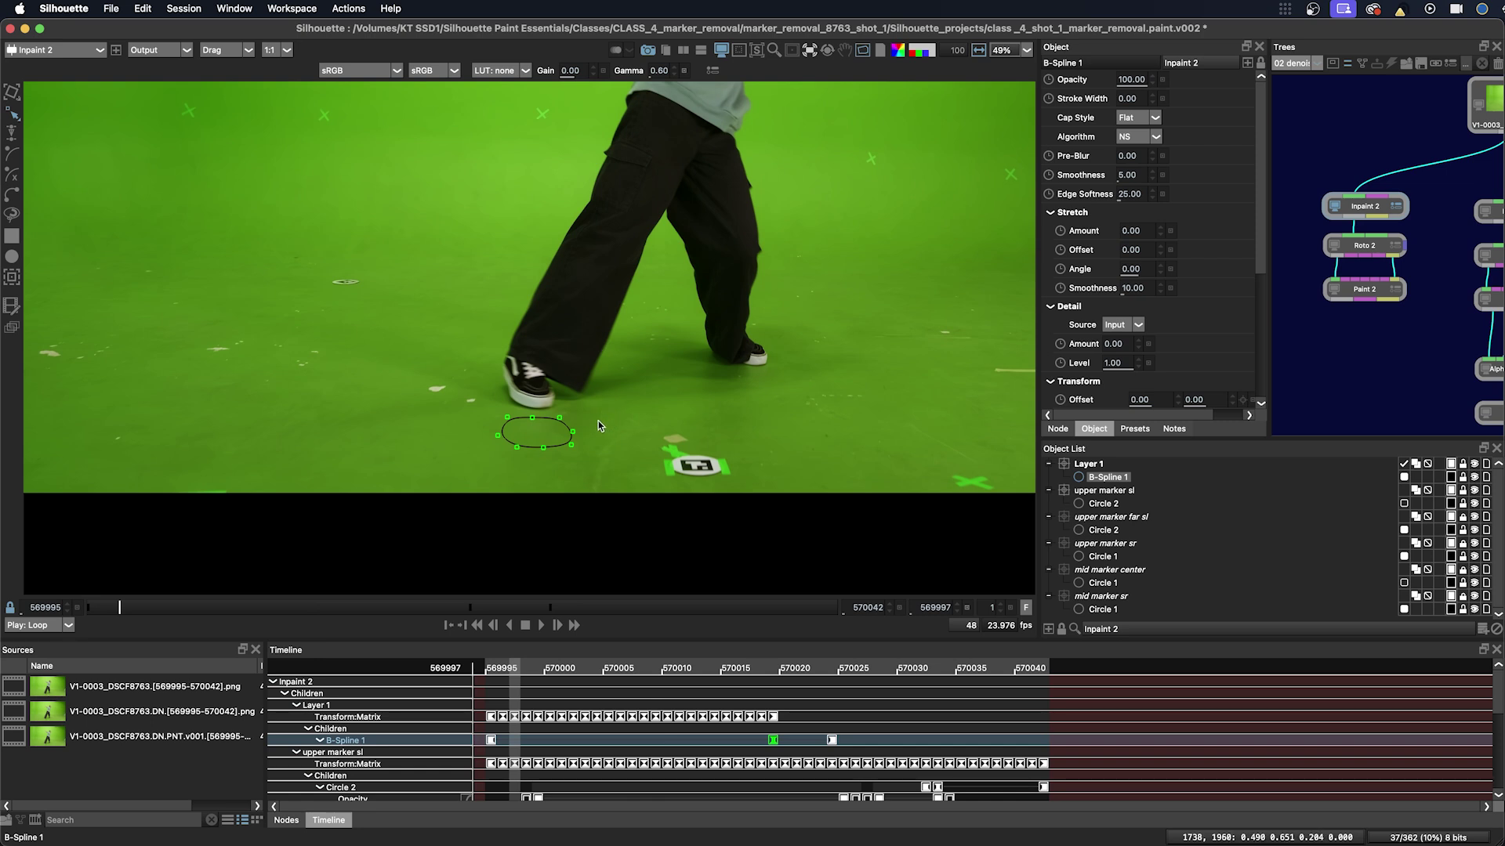
mouse_move(121, 610)
mouse_down()
mouse_move(340, 591)
mouse_move(103, 602)
mouse_up()
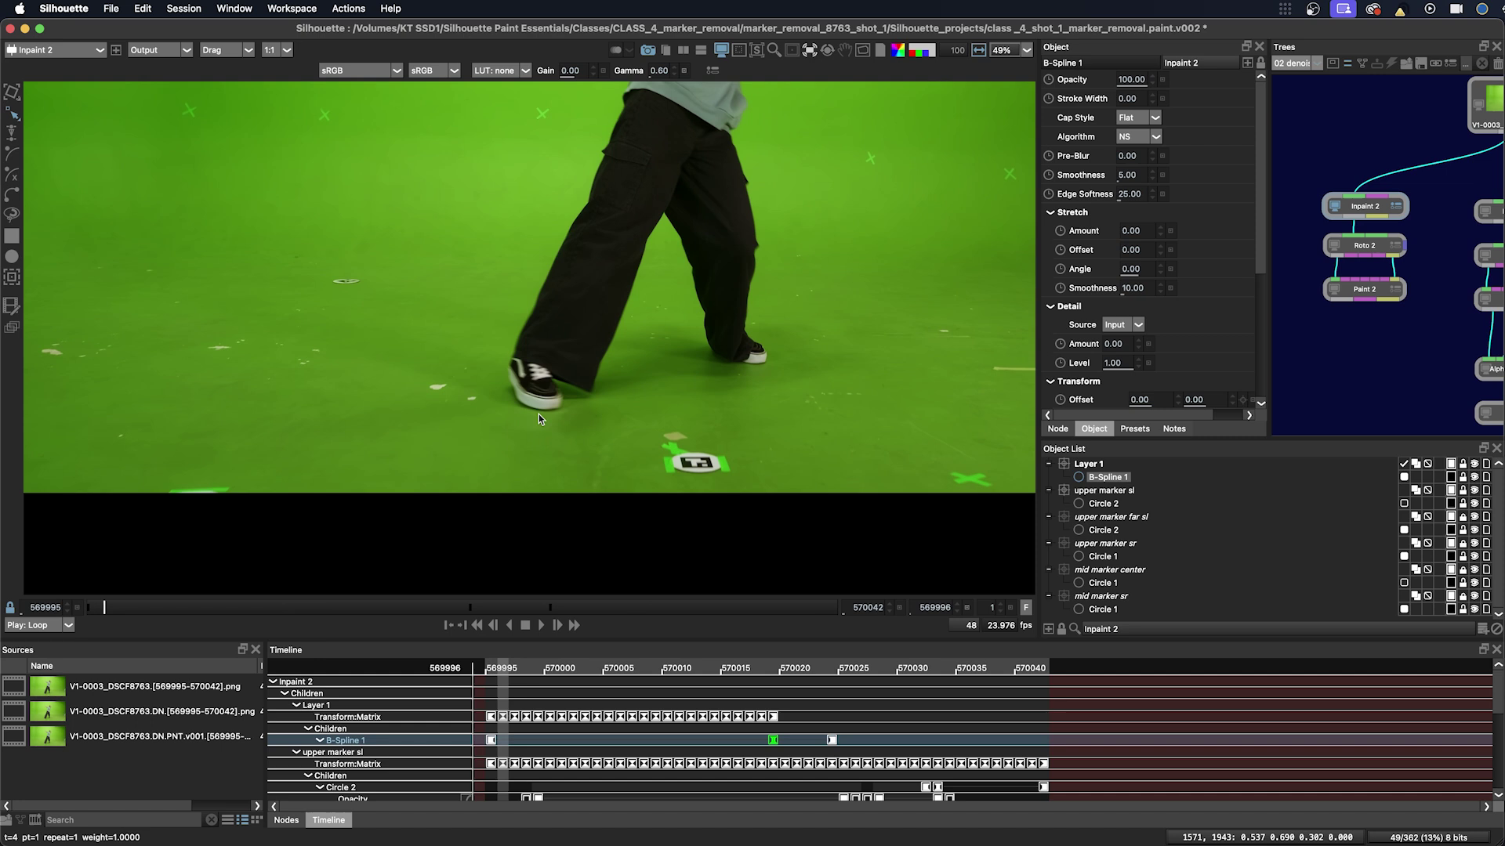
Return to the first frame and play the clip to review the floor-marker removal.
click(86, 610)
key(space)
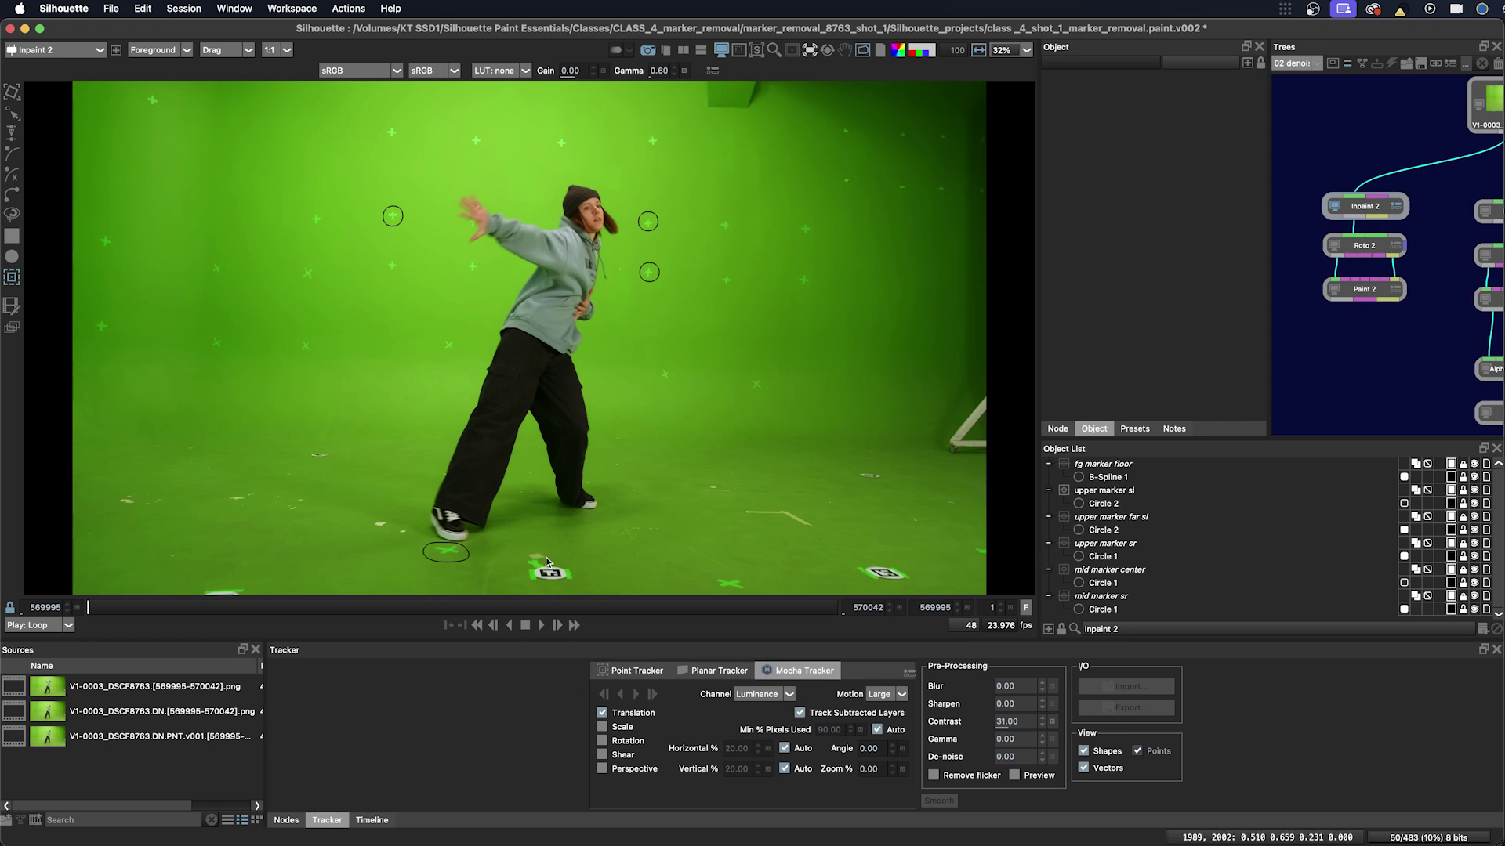
scroll(547, 562, up, 1)
scroll(547, 562, up, 3)
scroll(534, 530, up, 2)
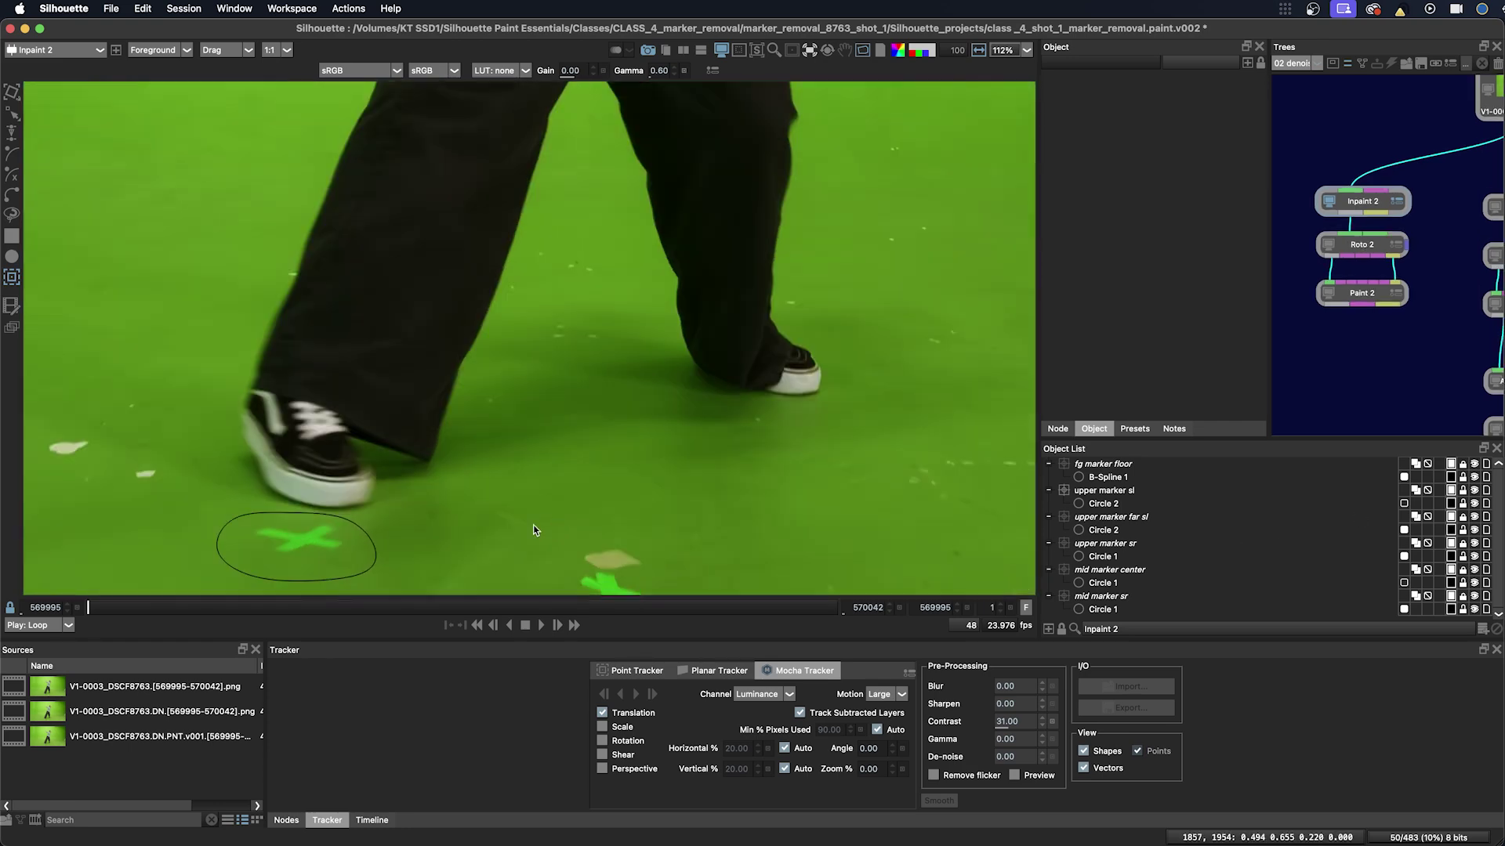
key(space)
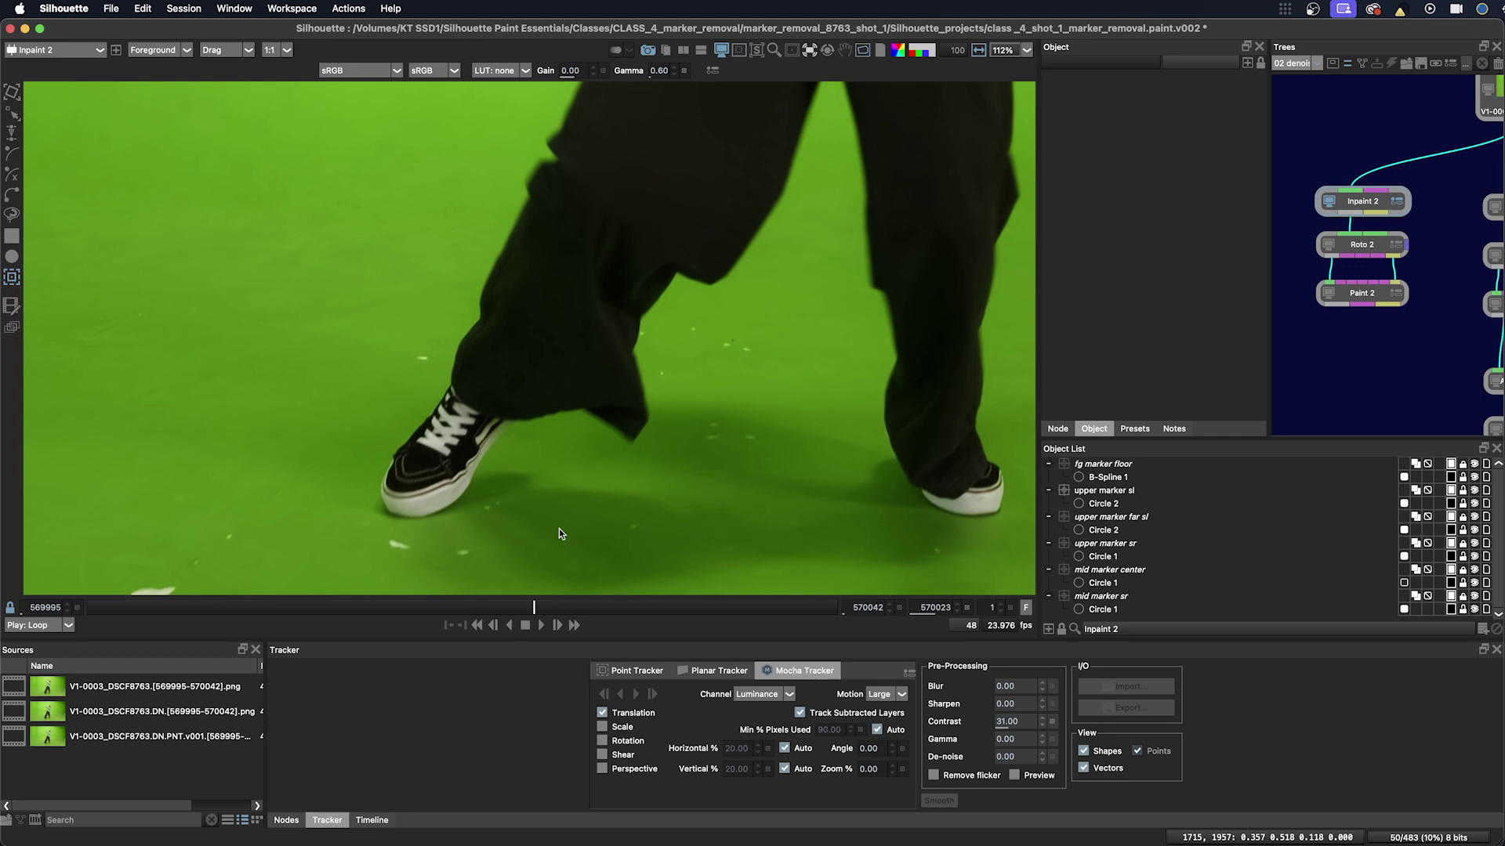
scroll(573, 412, up, 2)
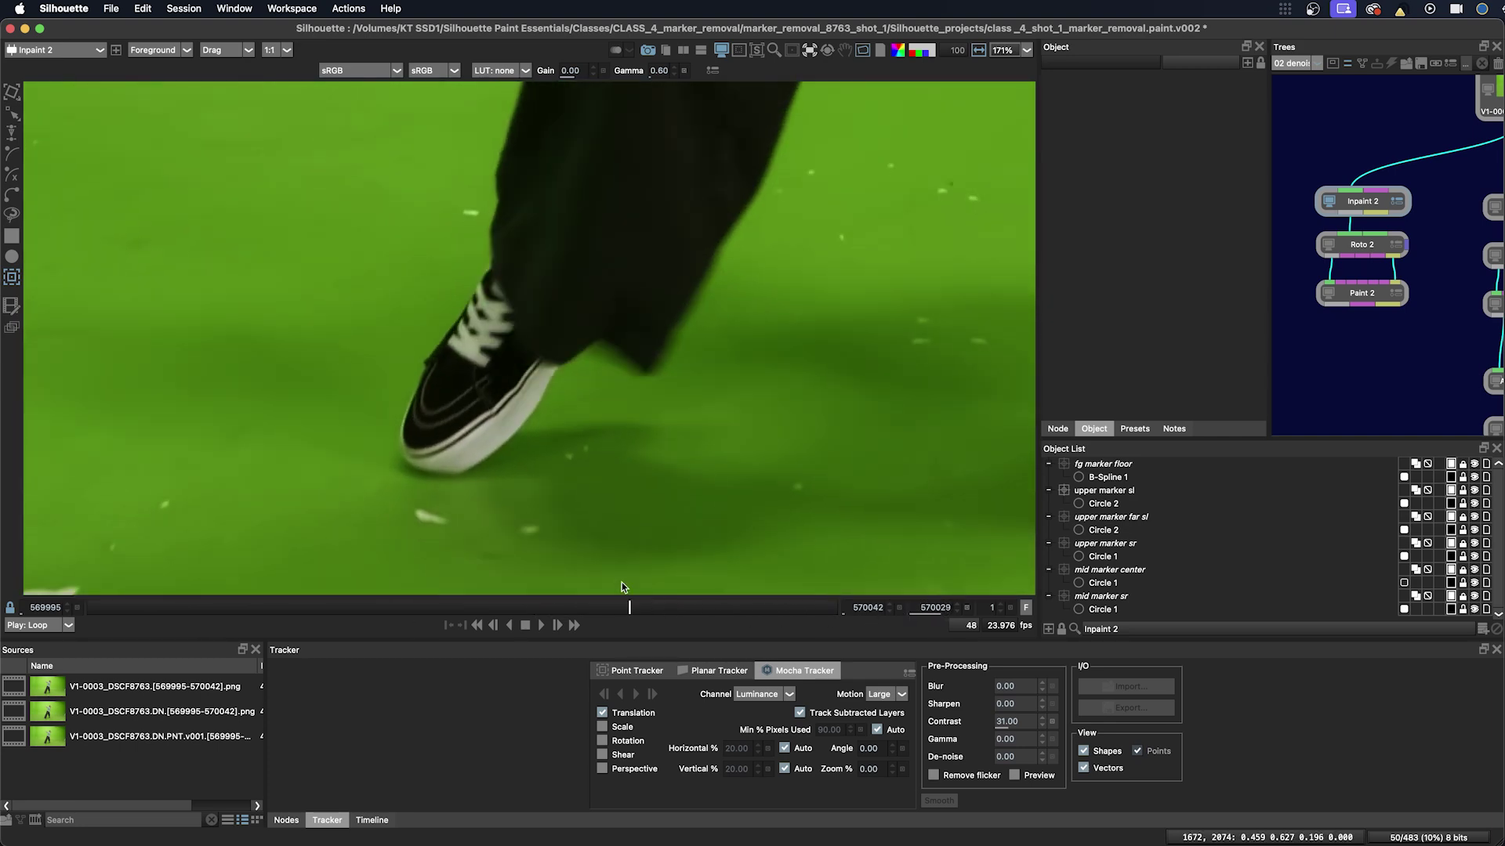
scroll(622, 587, down, 2)
mouse_move(630, 608)
mouse_down()
mouse_move(477, 612)
mouse_move(575, 624)
mouse_move(494, 573)
mouse_up()
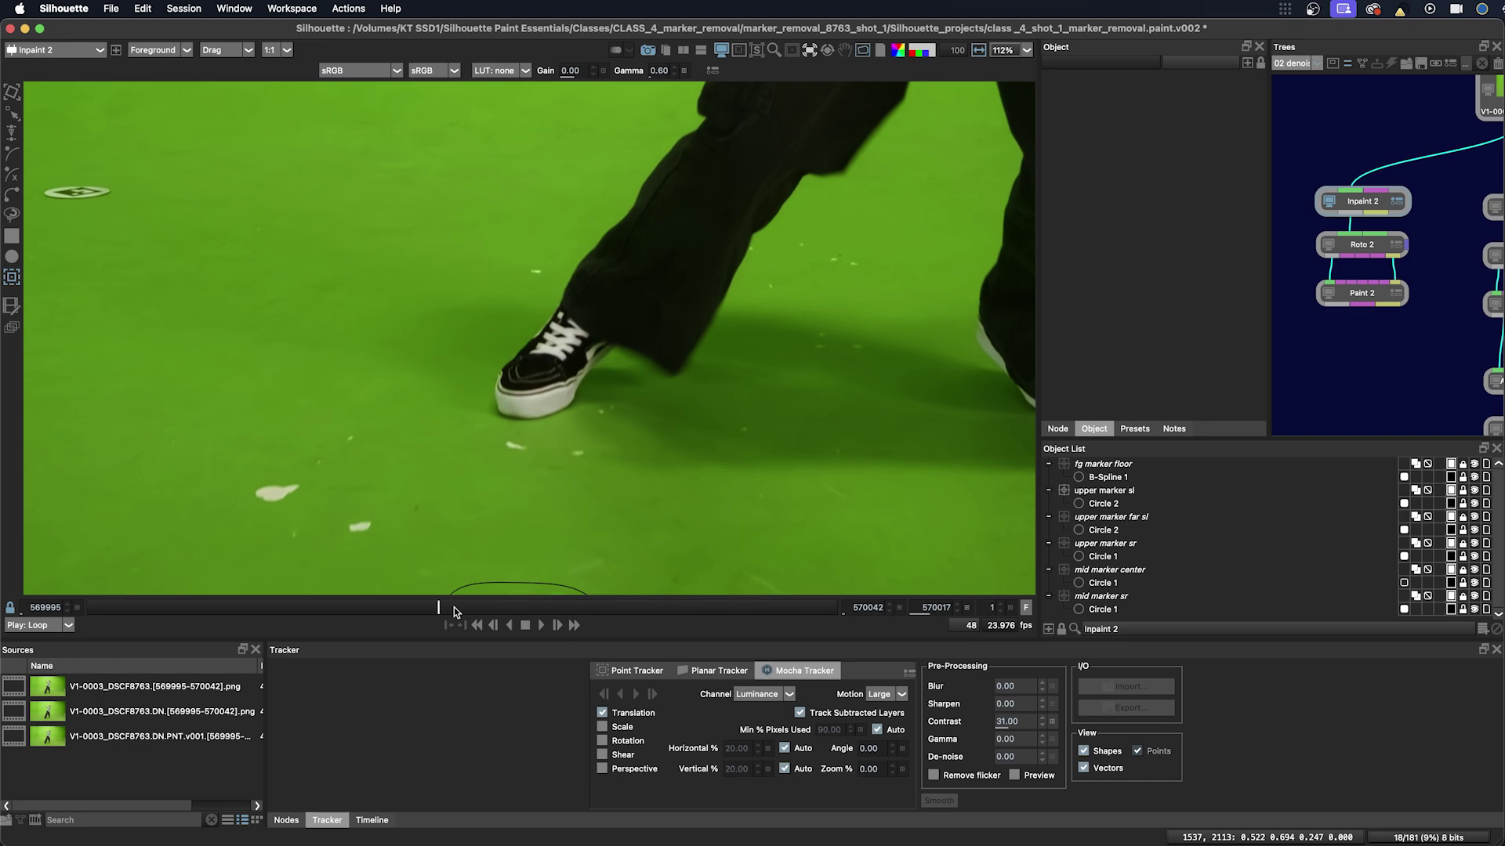
mouse_move(454, 611)
mouse_down()
mouse_move(666, 617)
mouse_move(440, 606)
mouse_up()
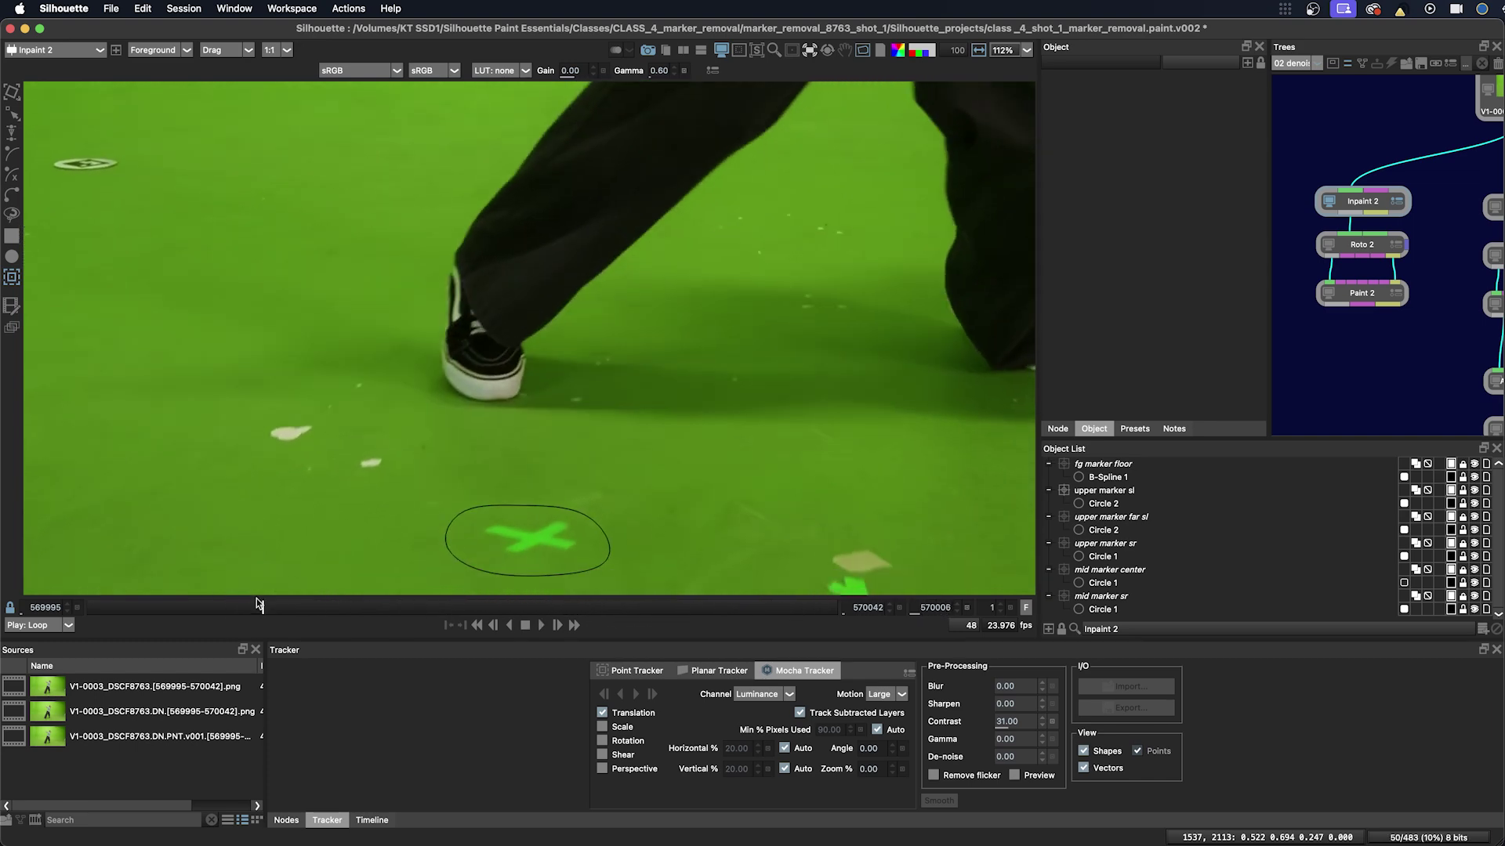
drag(260, 605, 876, 613)
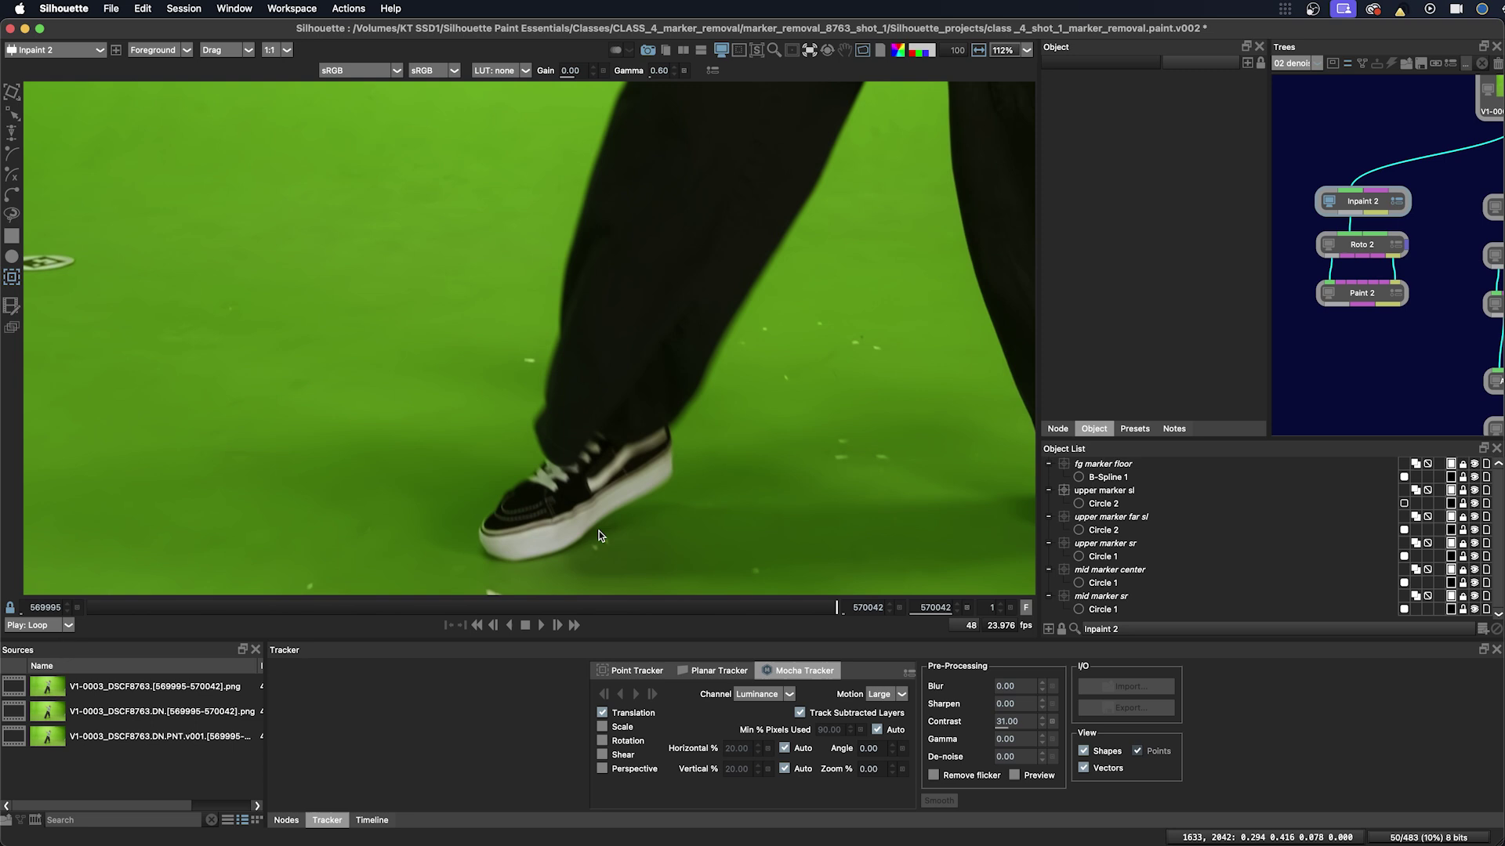
scroll(785, 559, up, 3)
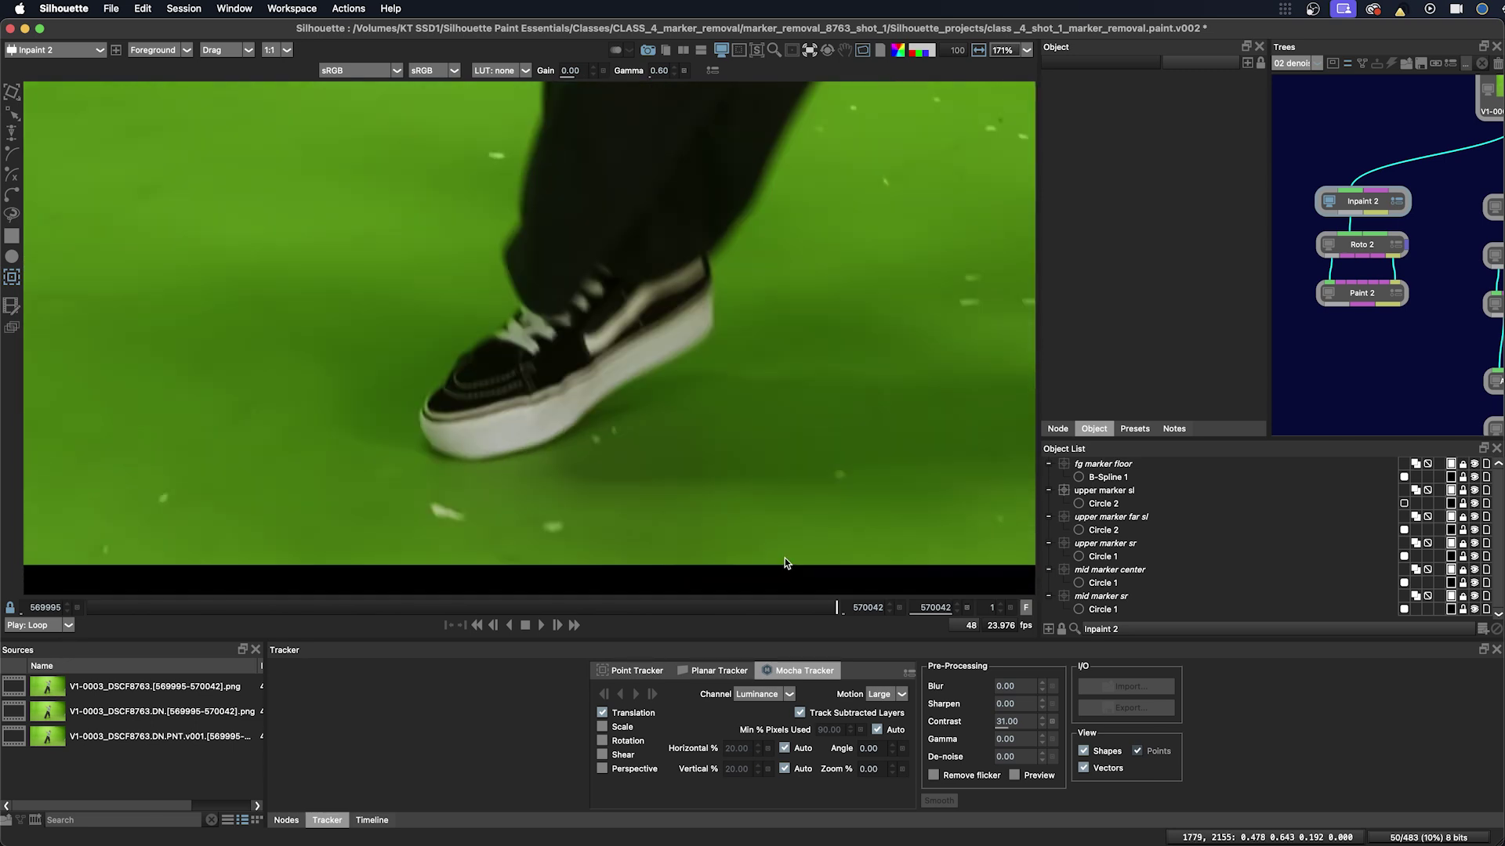
Add a new layer and draw a small B-Spline shape on the floor beside the shoe.
click(1482, 629)
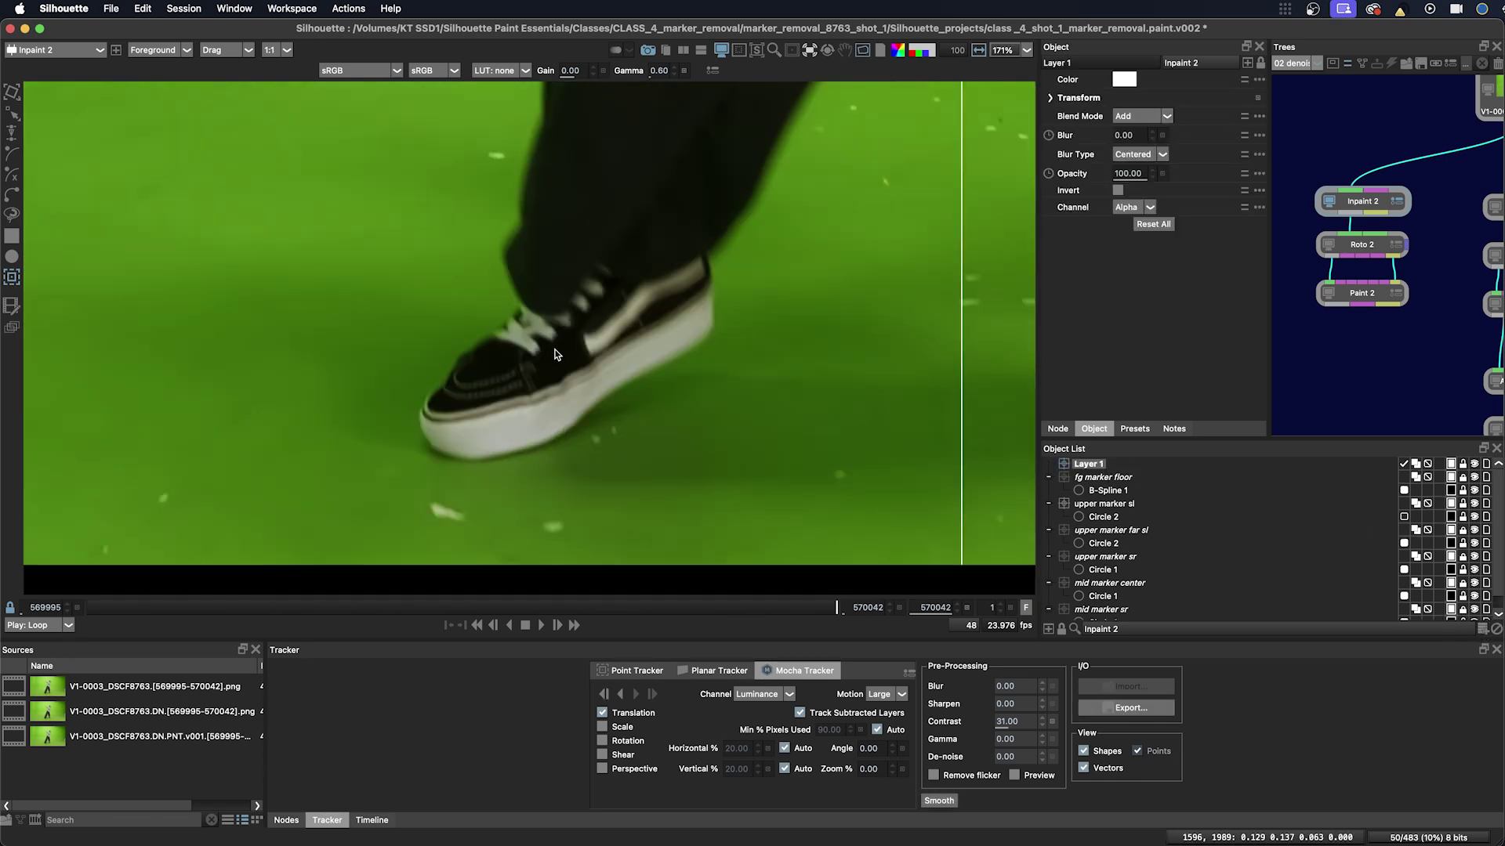
key(shift+t)
click(605, 420)
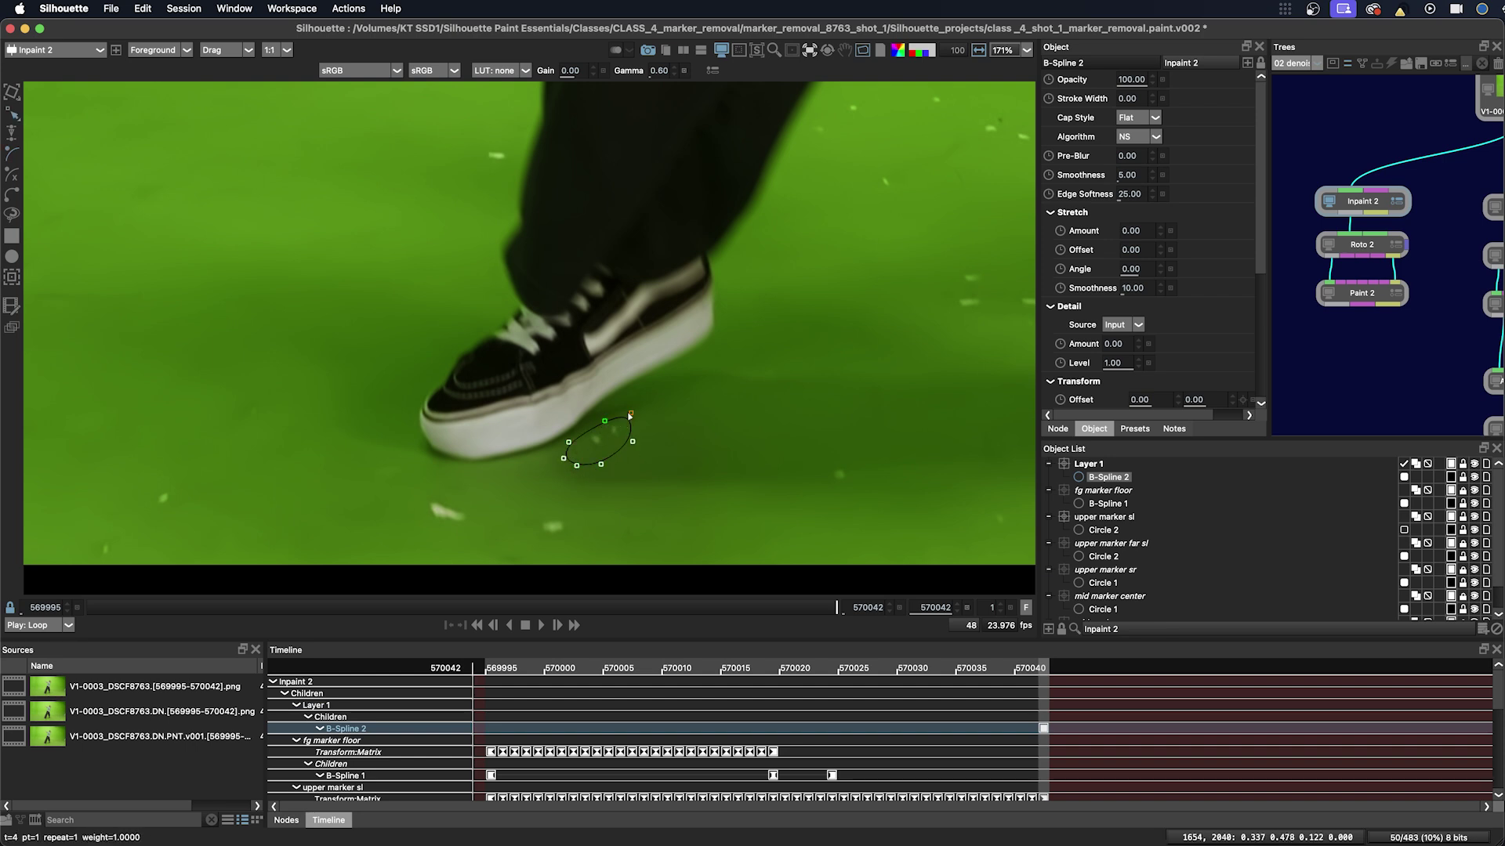
click(605, 421)
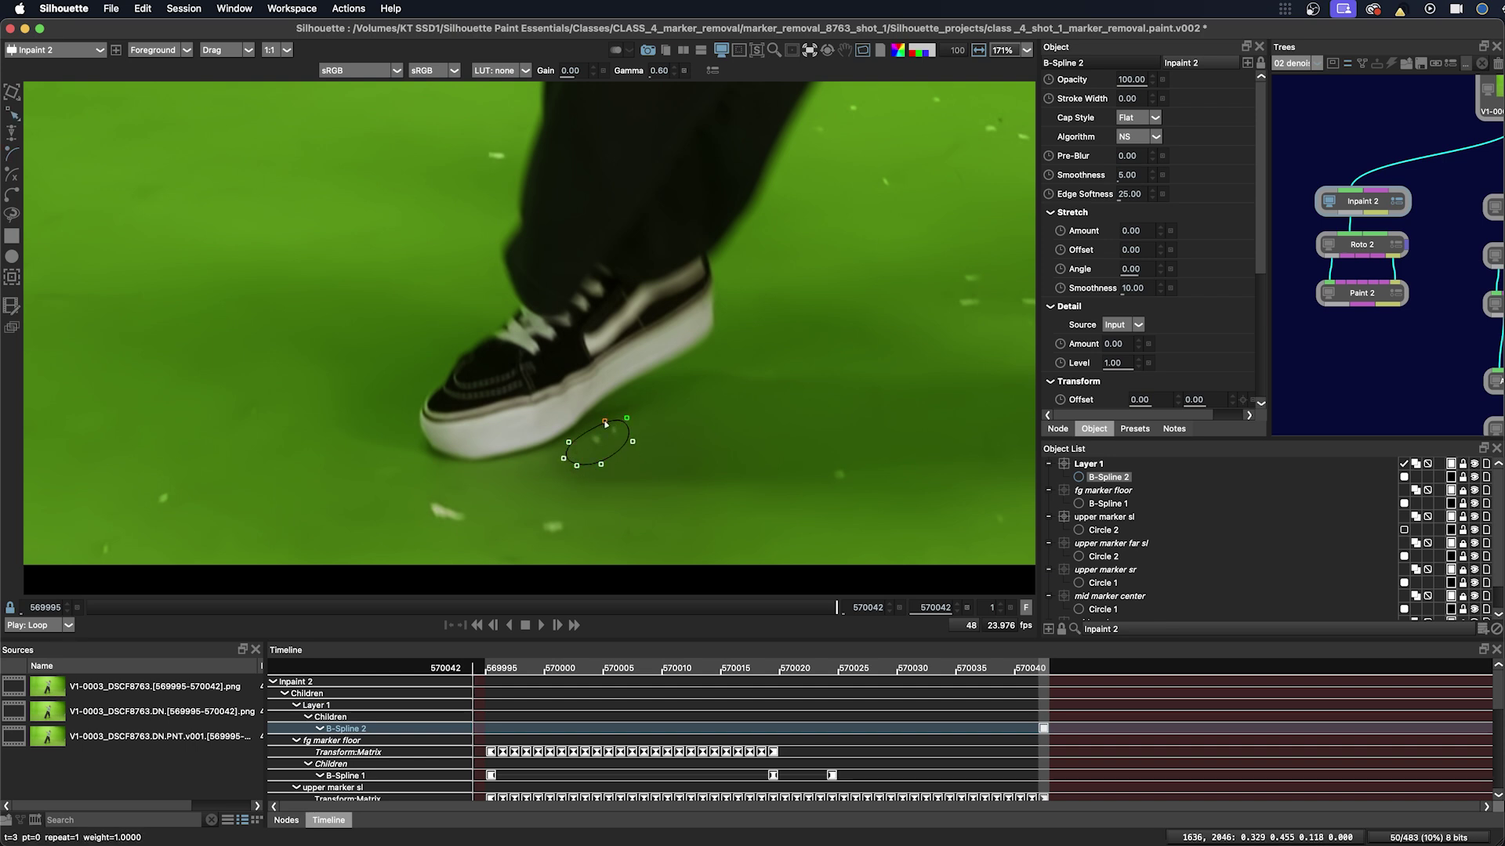
click(604, 461)
click(13, 277)
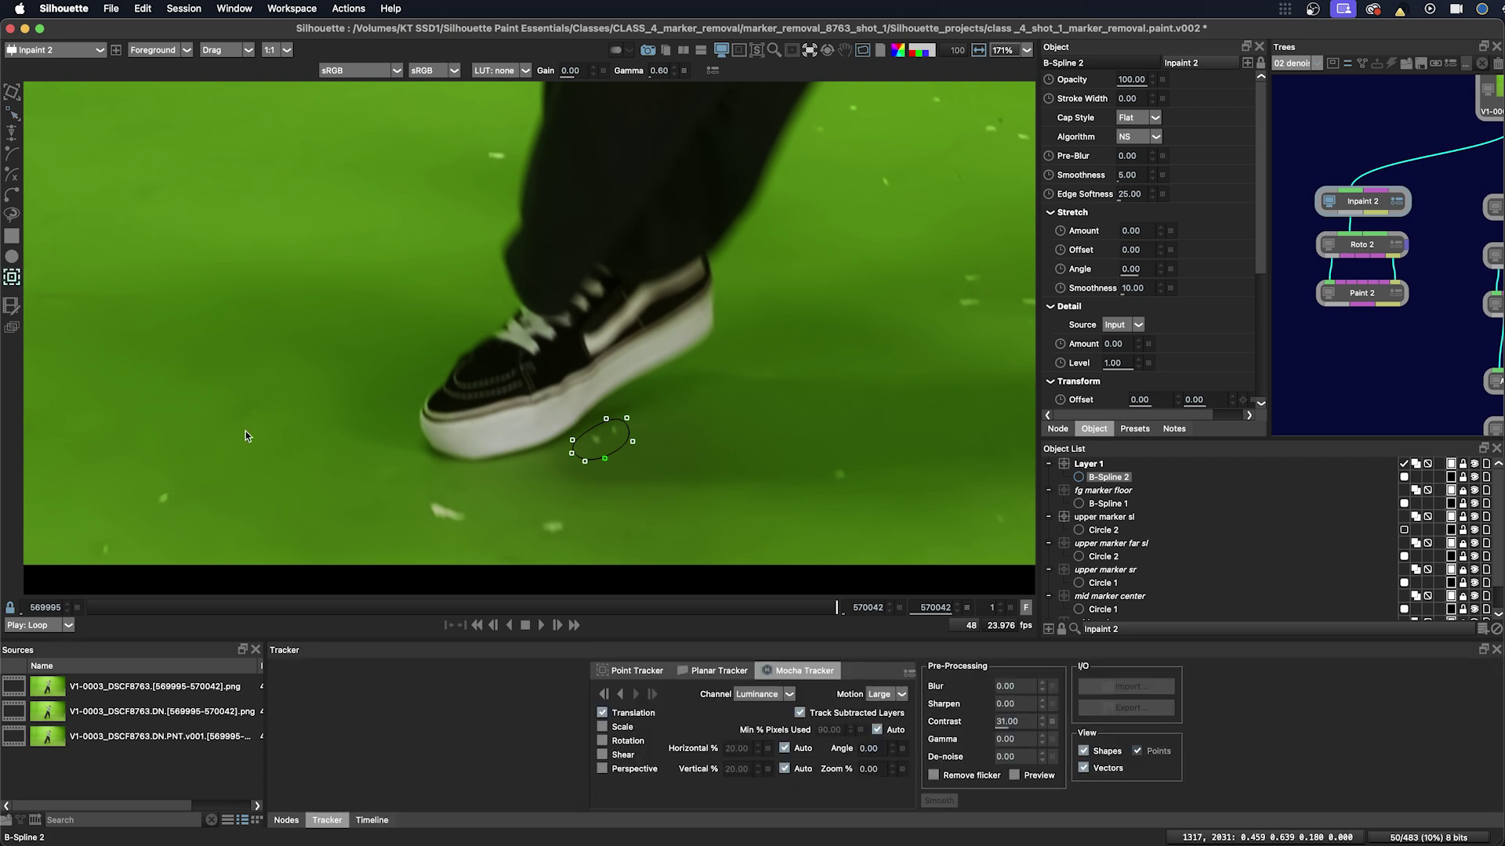
click(621, 695)
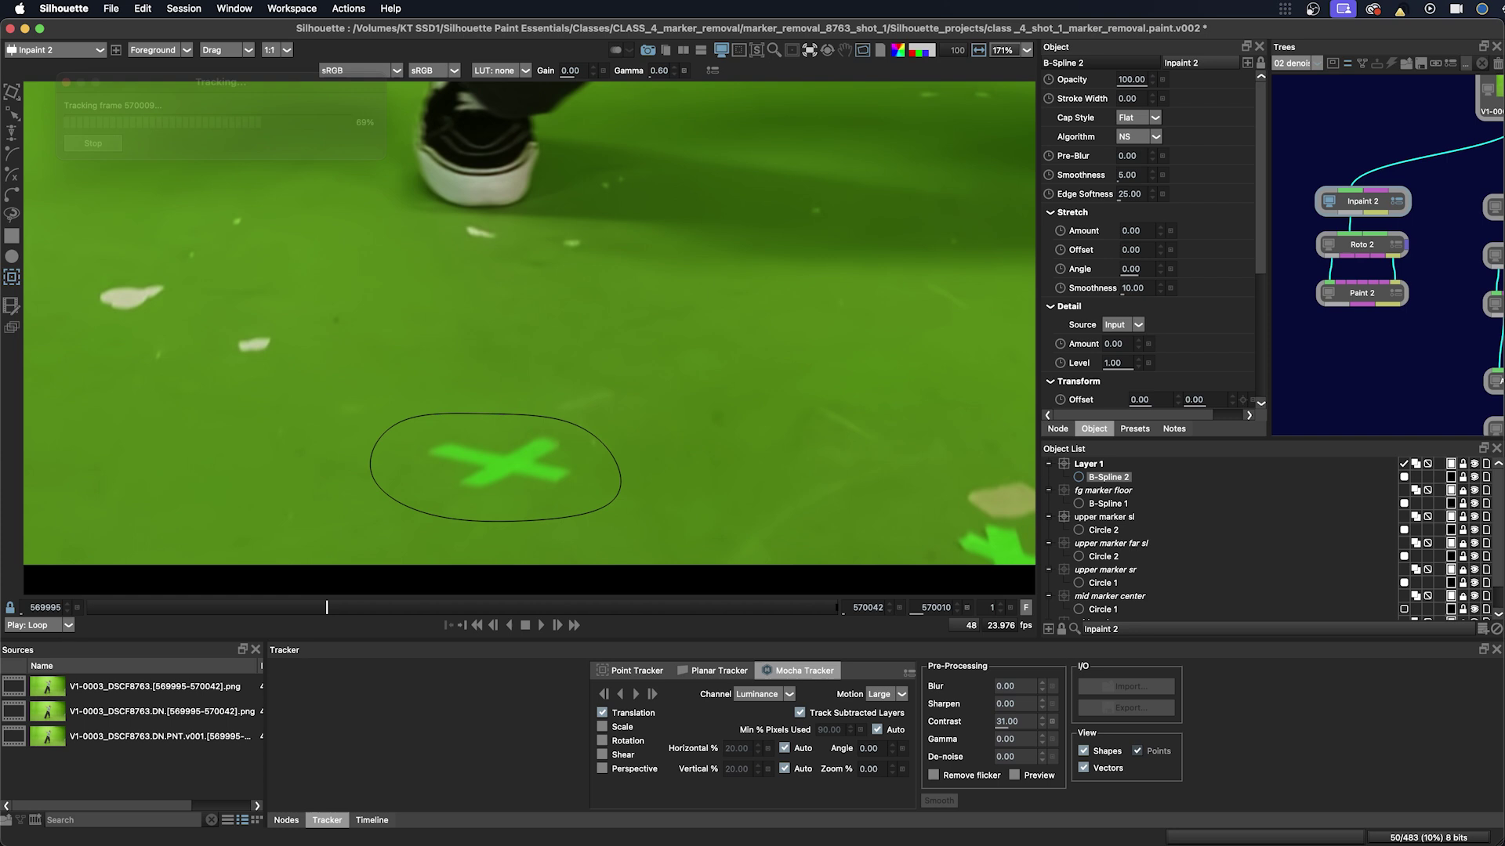
click(422, 609)
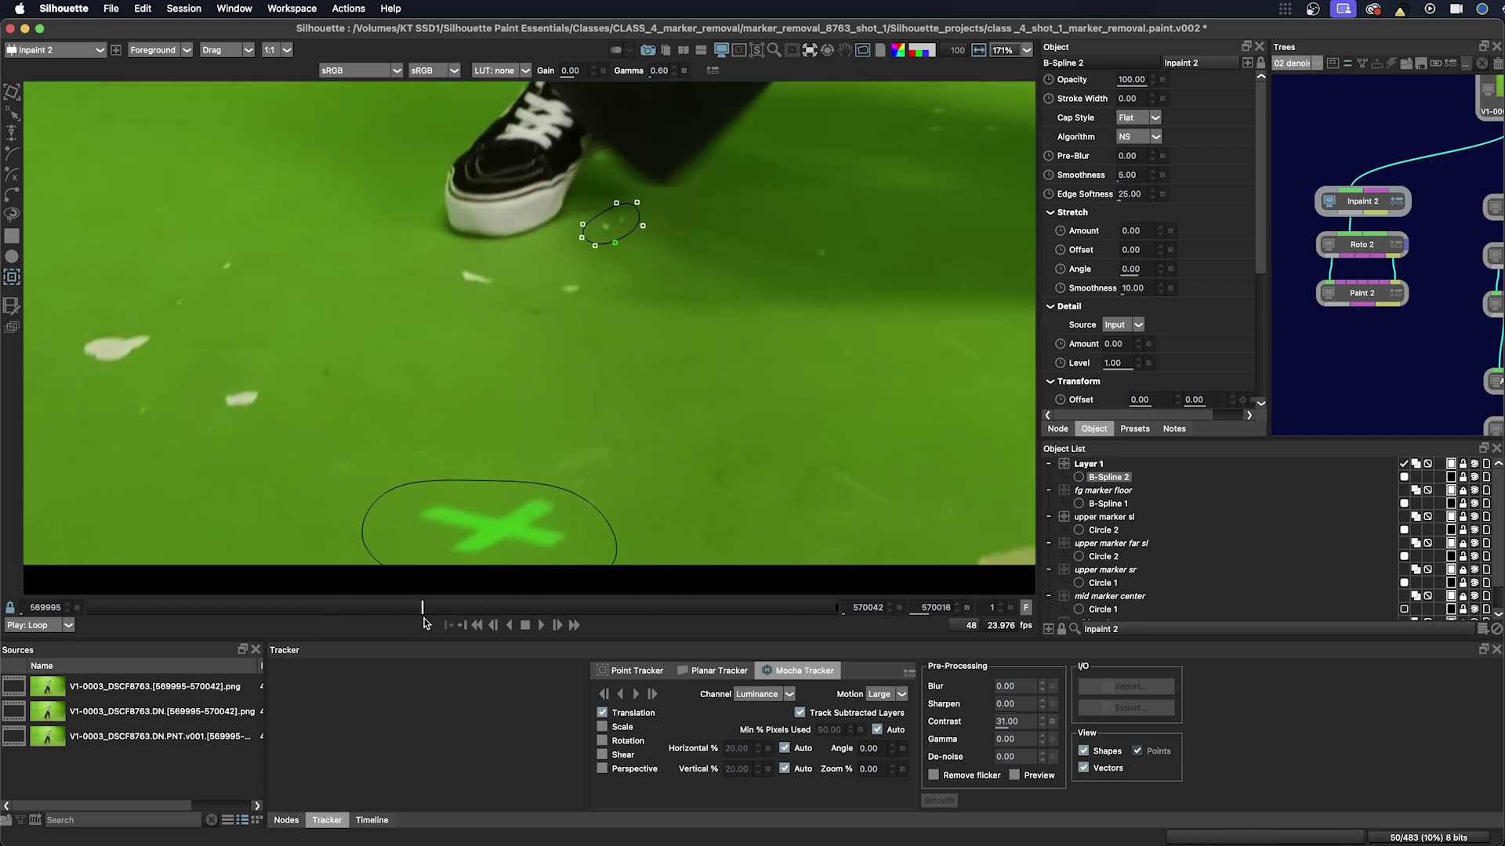
mouse_move(422, 616)
mouse_down()
mouse_move(455, 625)
mouse_move(420, 610)
mouse_up()
drag(430, 611, 516, 624)
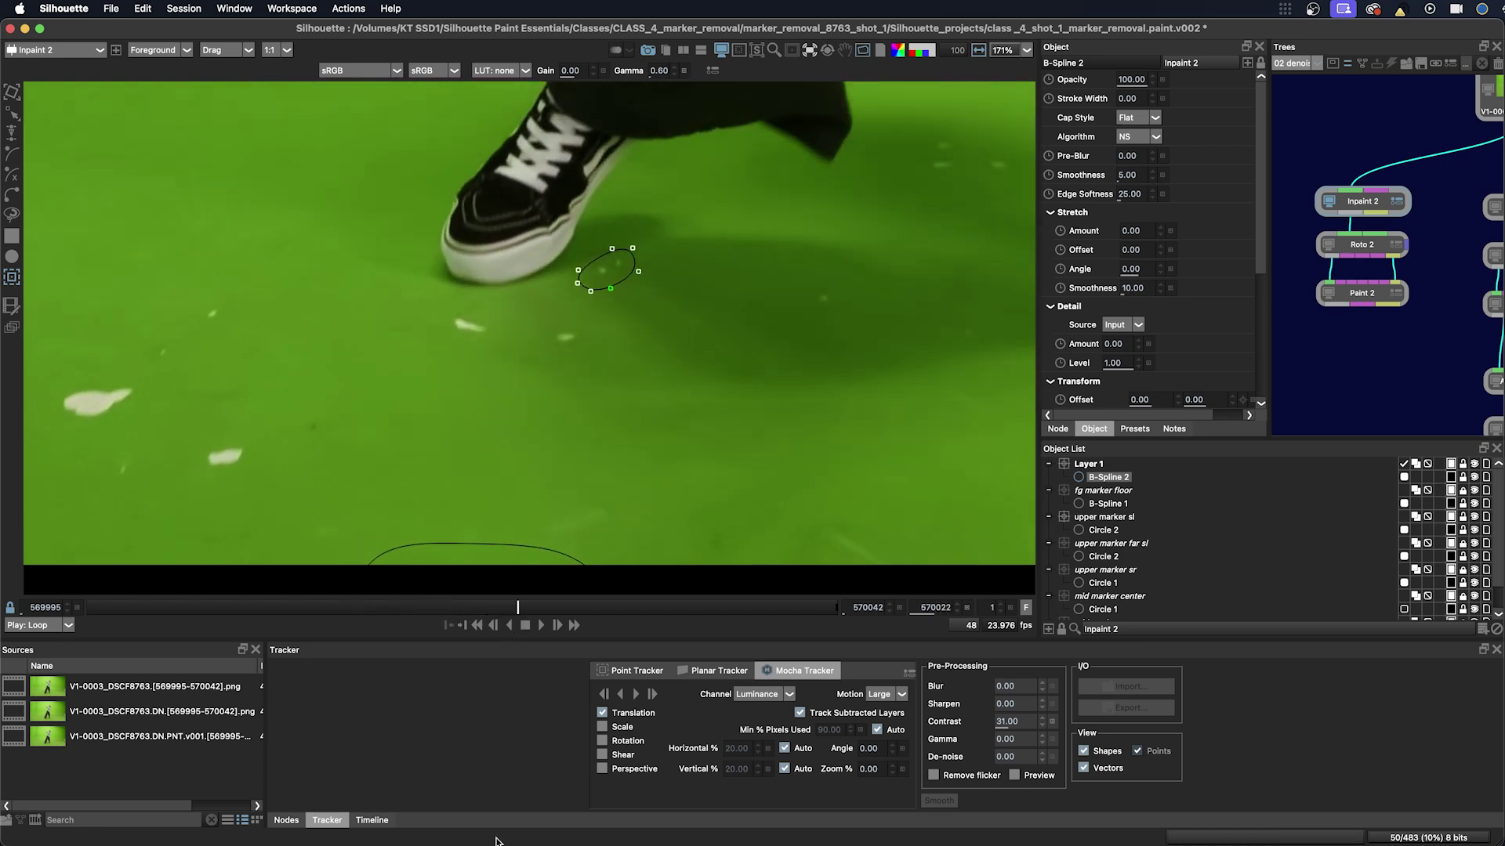
click(371, 820)
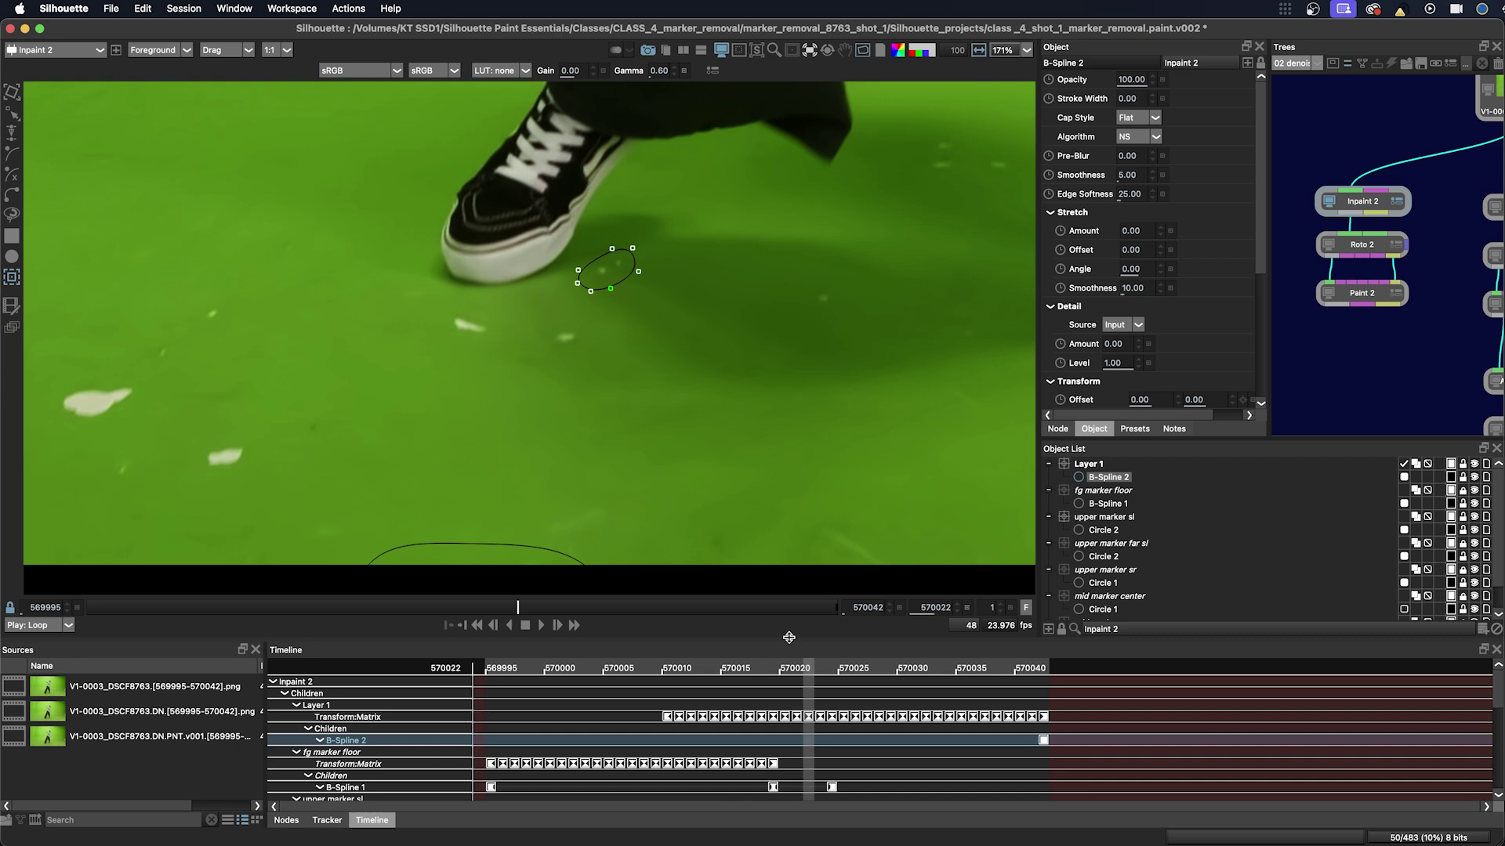
drag(800, 668, 750, 672)
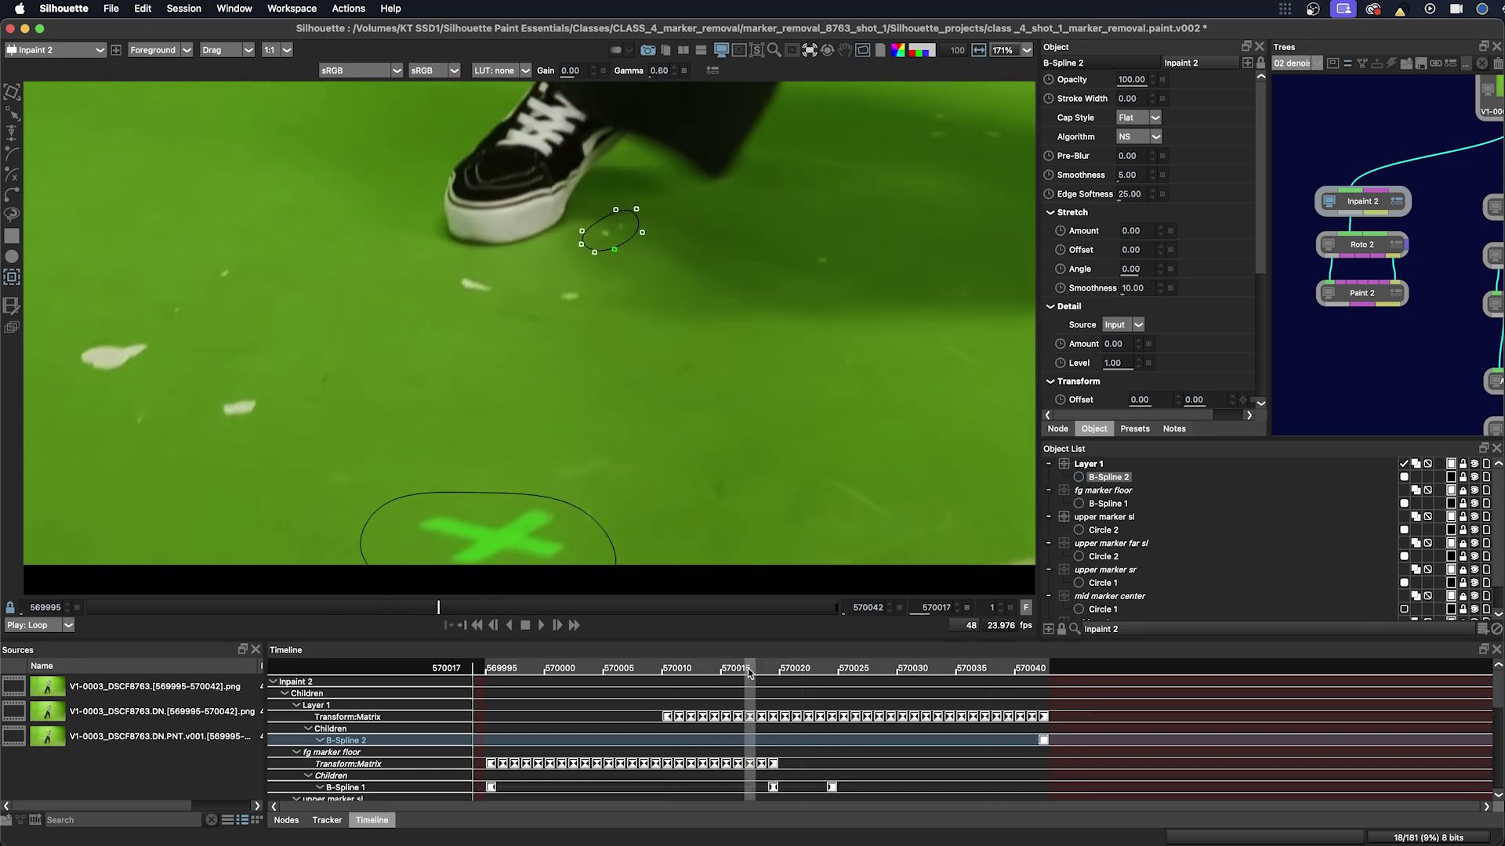
mouse_move(749, 669)
mouse_down()
mouse_move(782, 666)
mouse_move(749, 666)
mouse_up()
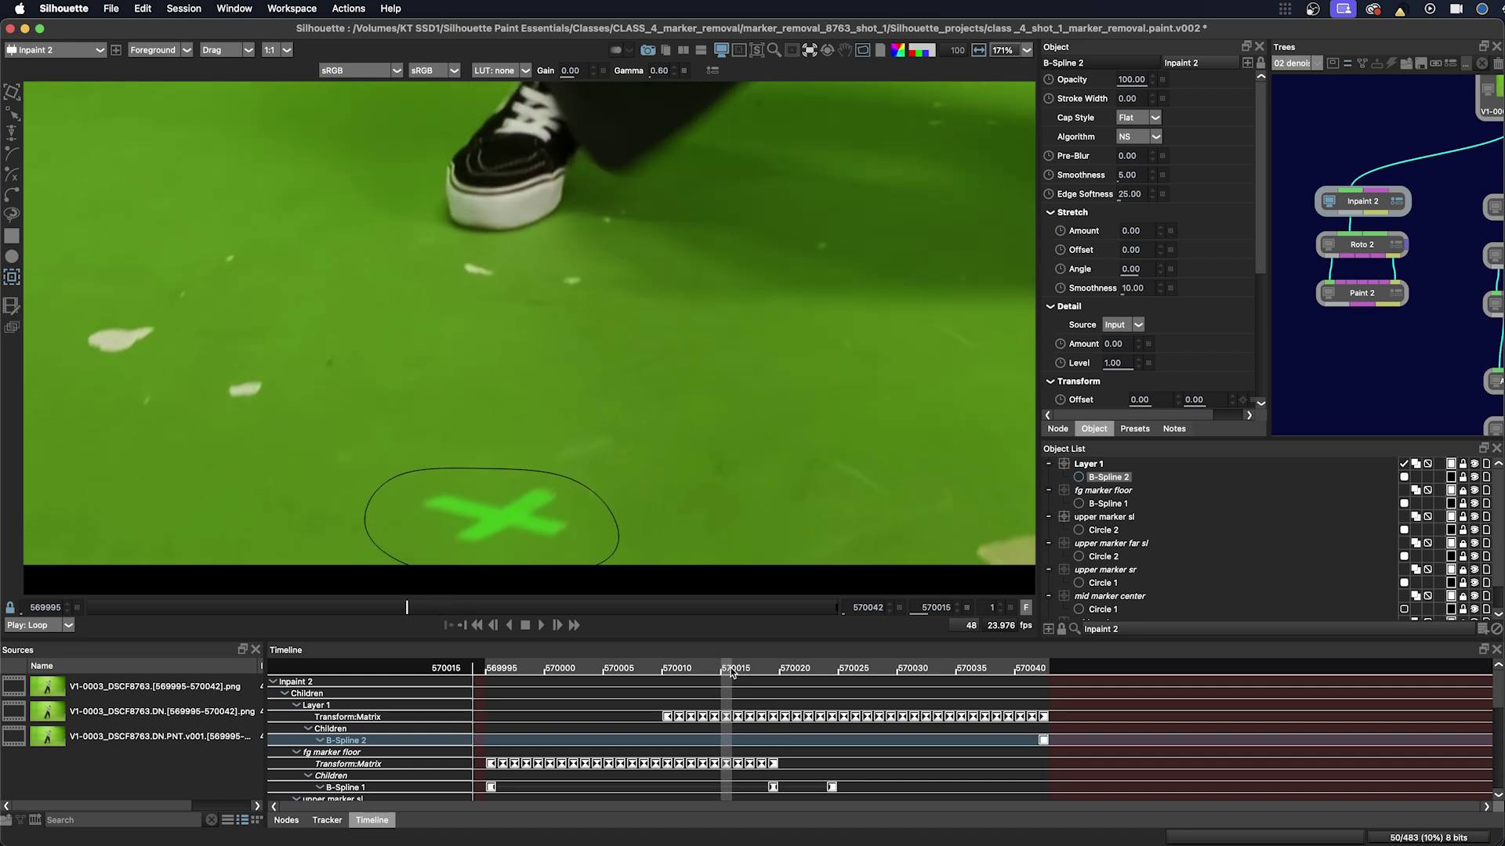
drag(750, 666, 740, 741)
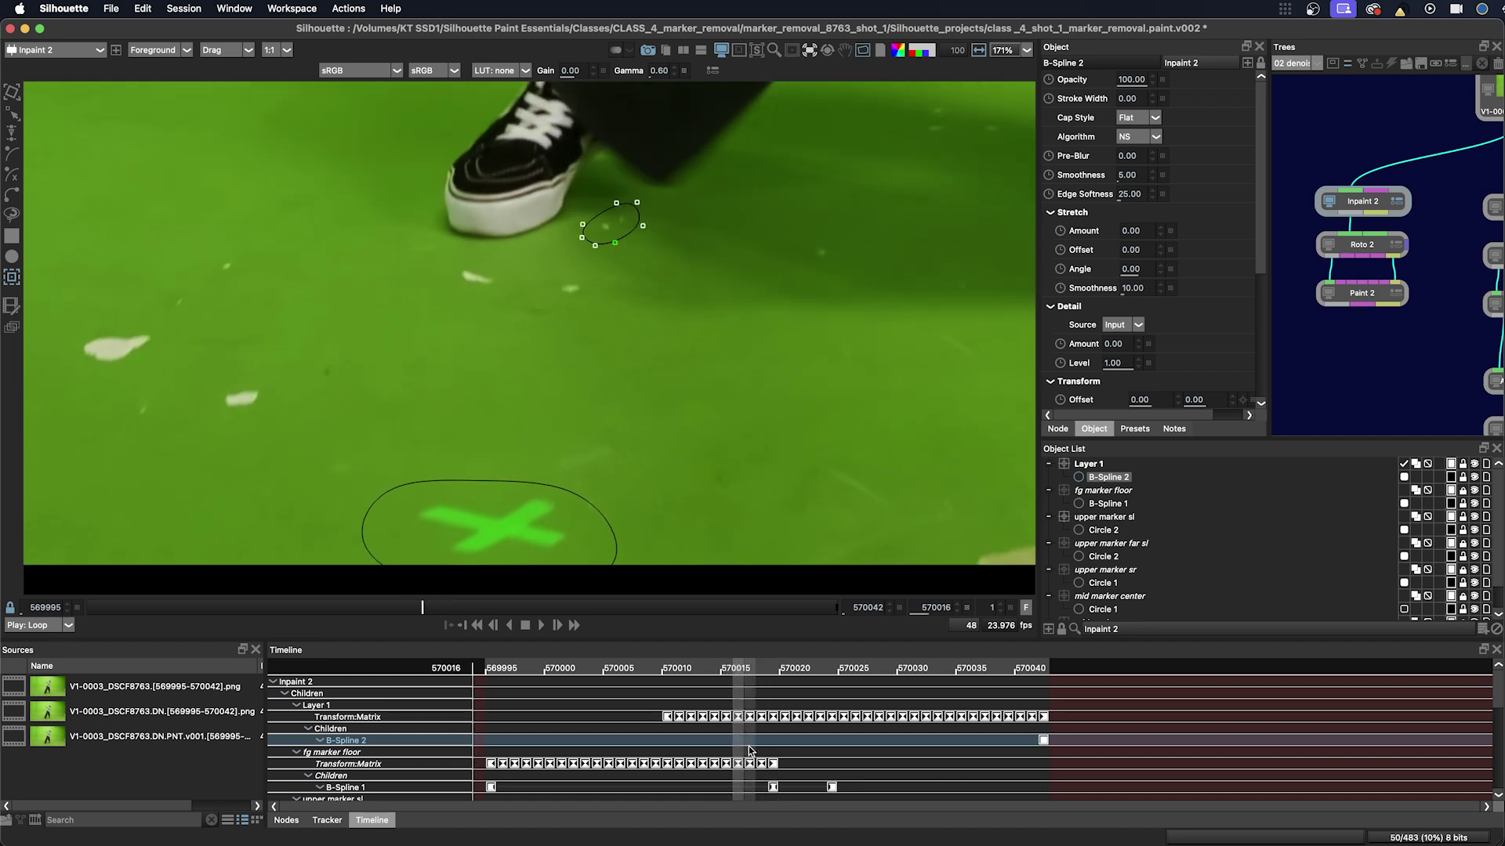
click(726, 716)
drag(674, 721, 732, 746)
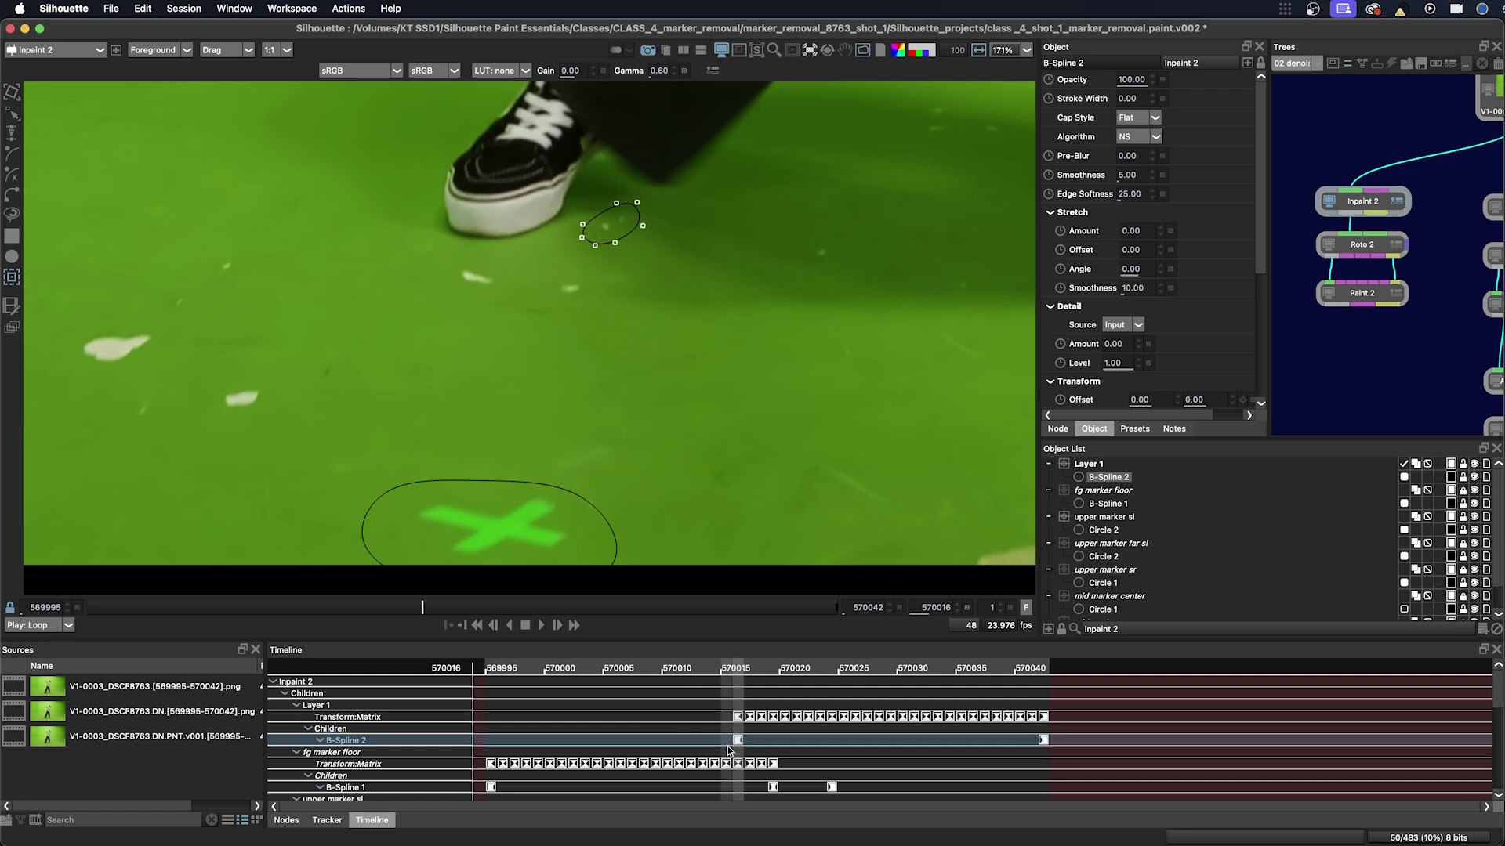
Reposition the spline beside the shoe to key it at frames 570001, 570007 and 570012.
drag(740, 672, 605, 669)
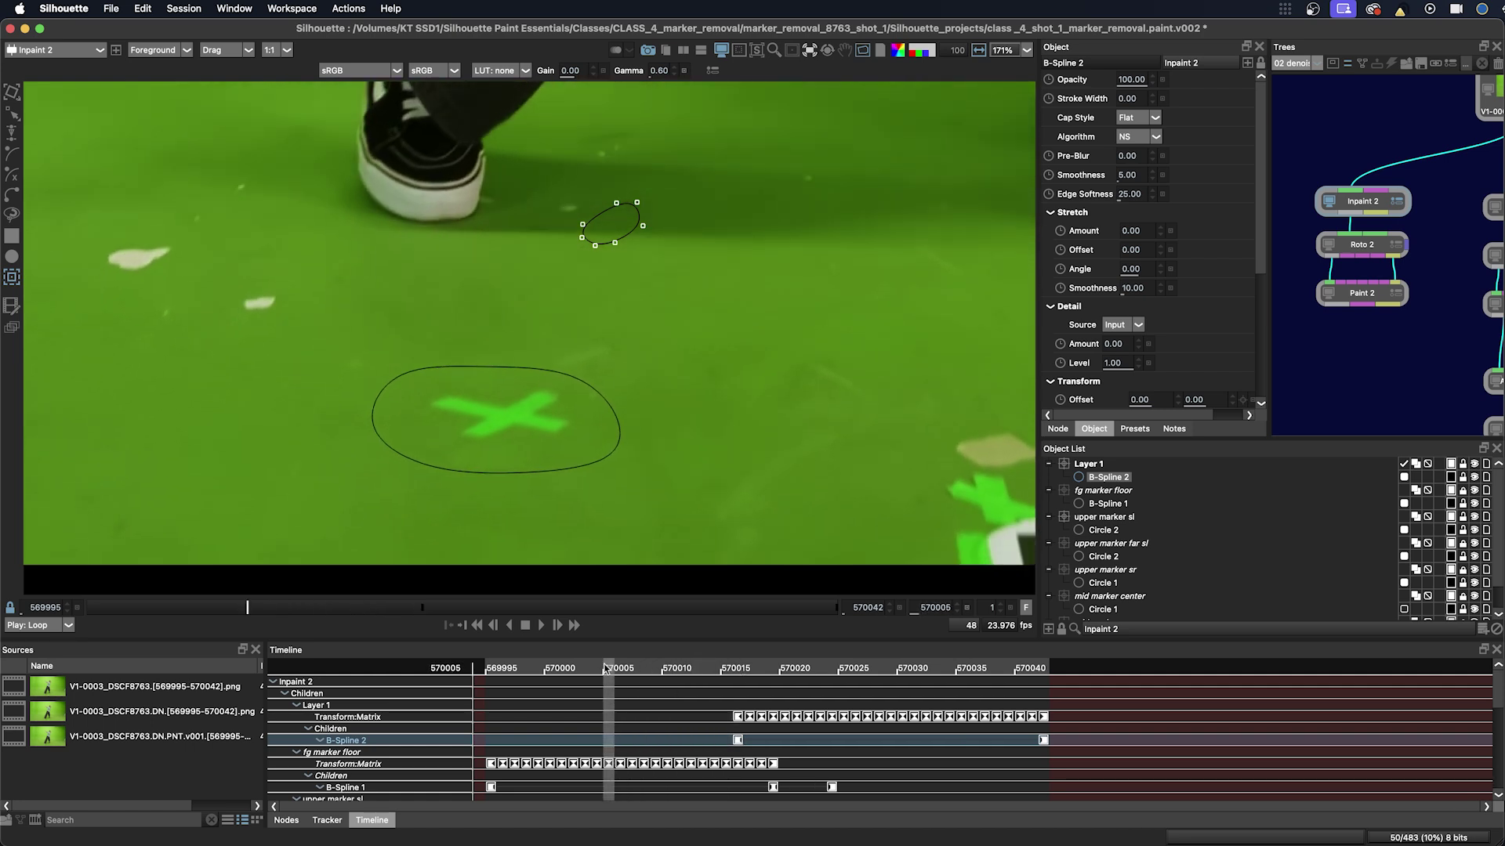
click(211, 609)
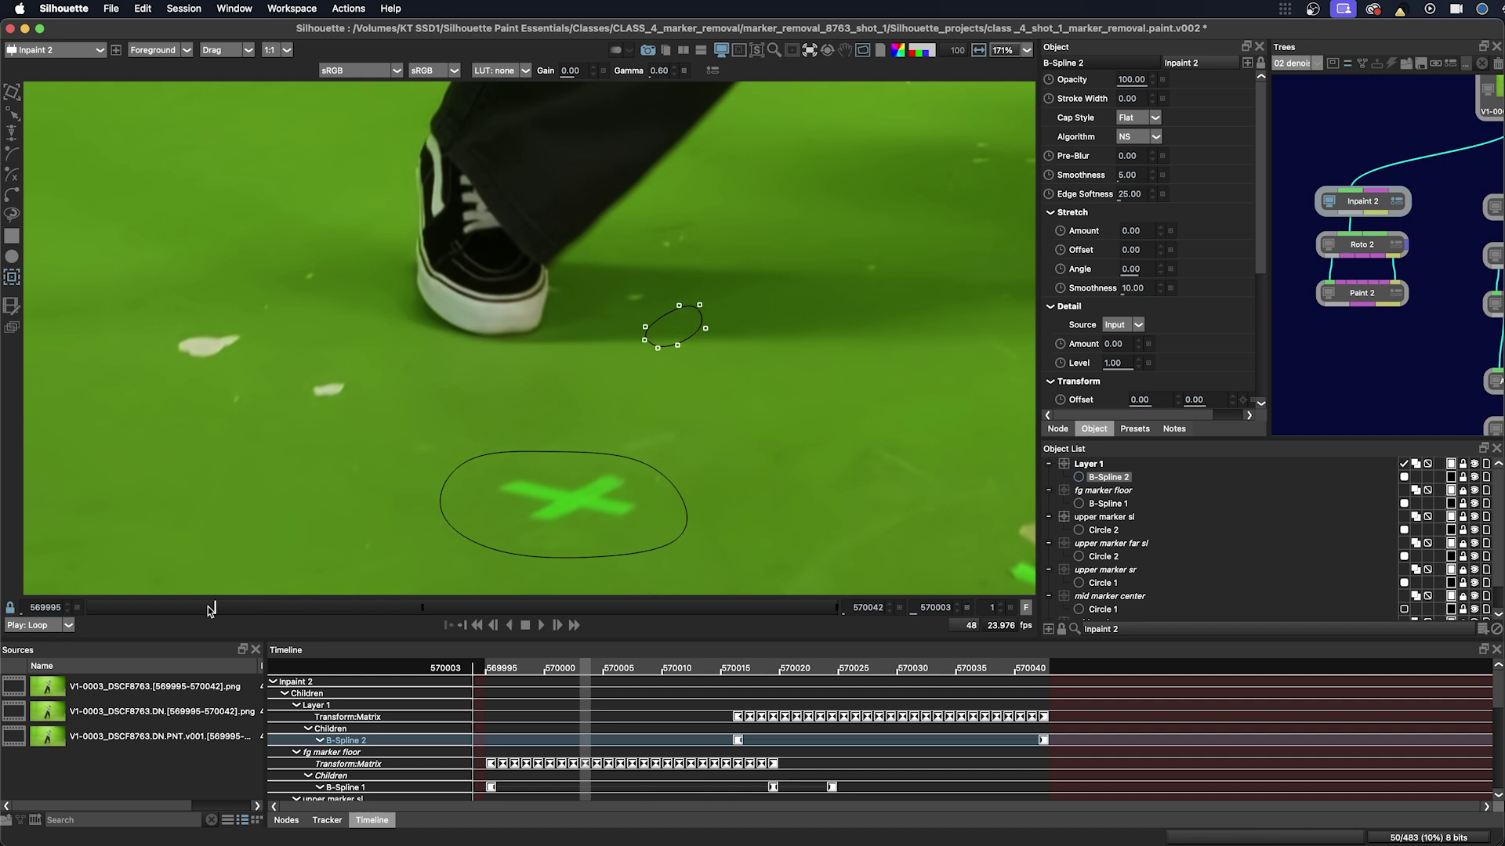
drag(211, 610, 186, 610)
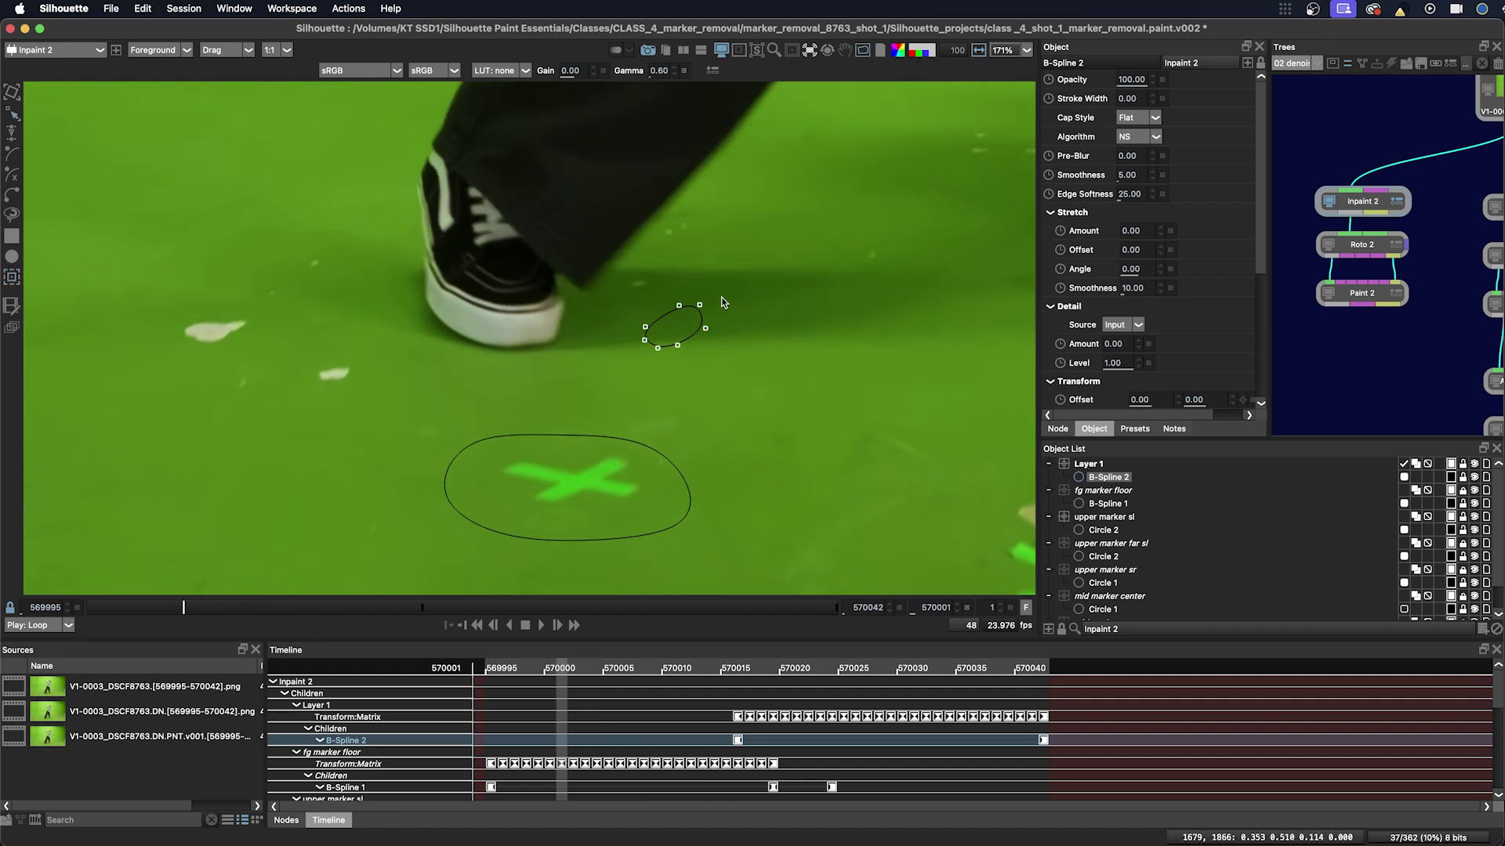
drag(676, 326, 680, 235)
key(Right)
key(Right)
key(Right)
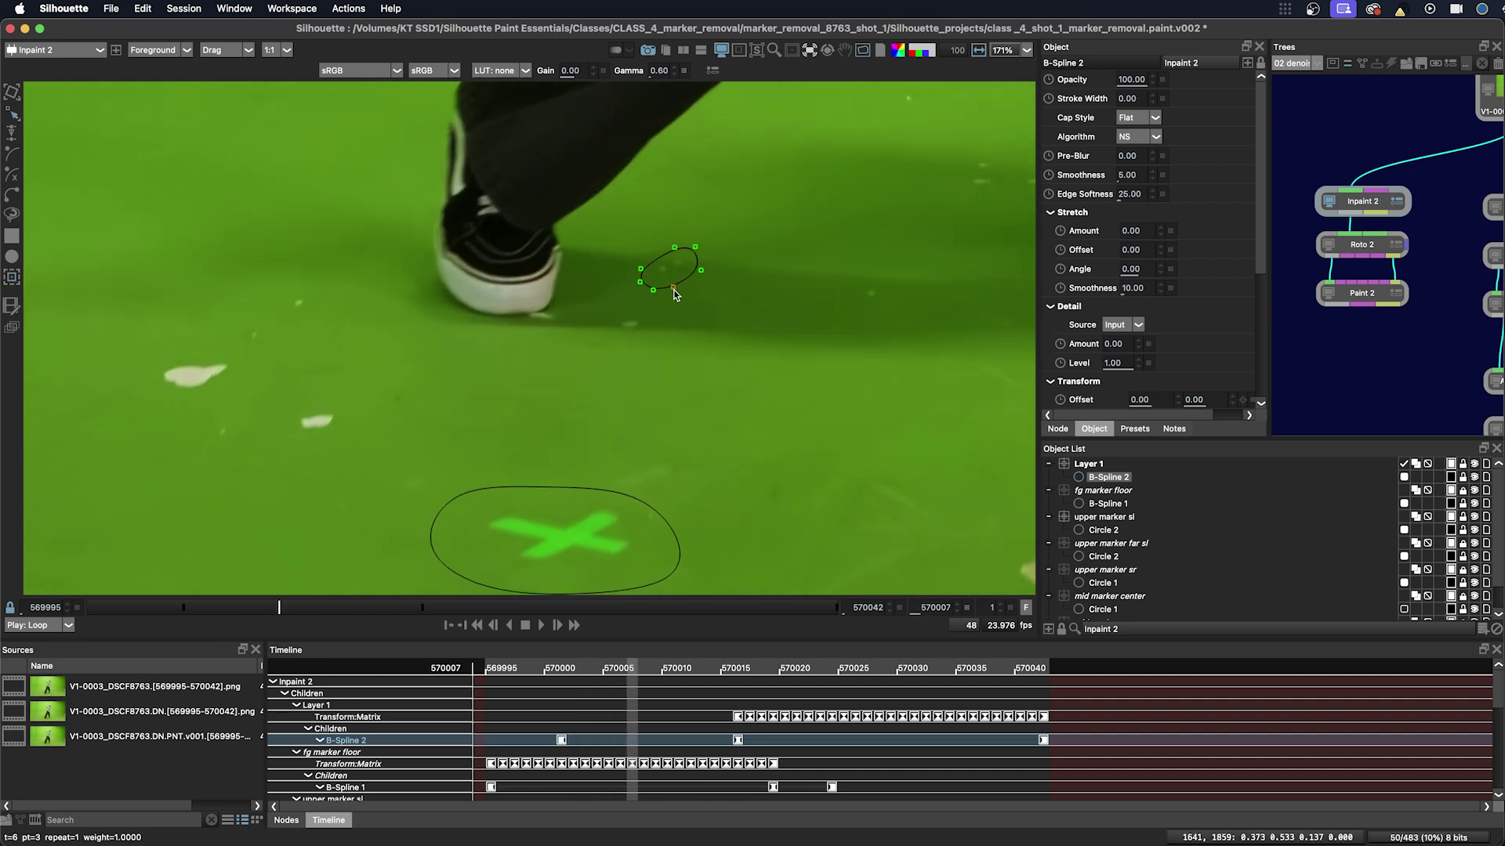
key(Right)
mouse_move(674, 295)
mouse_down()
mouse_move(660, 287)
mouse_move(681, 322)
mouse_up()
key(Right)
key(Right)
key(Right)
key(Right)
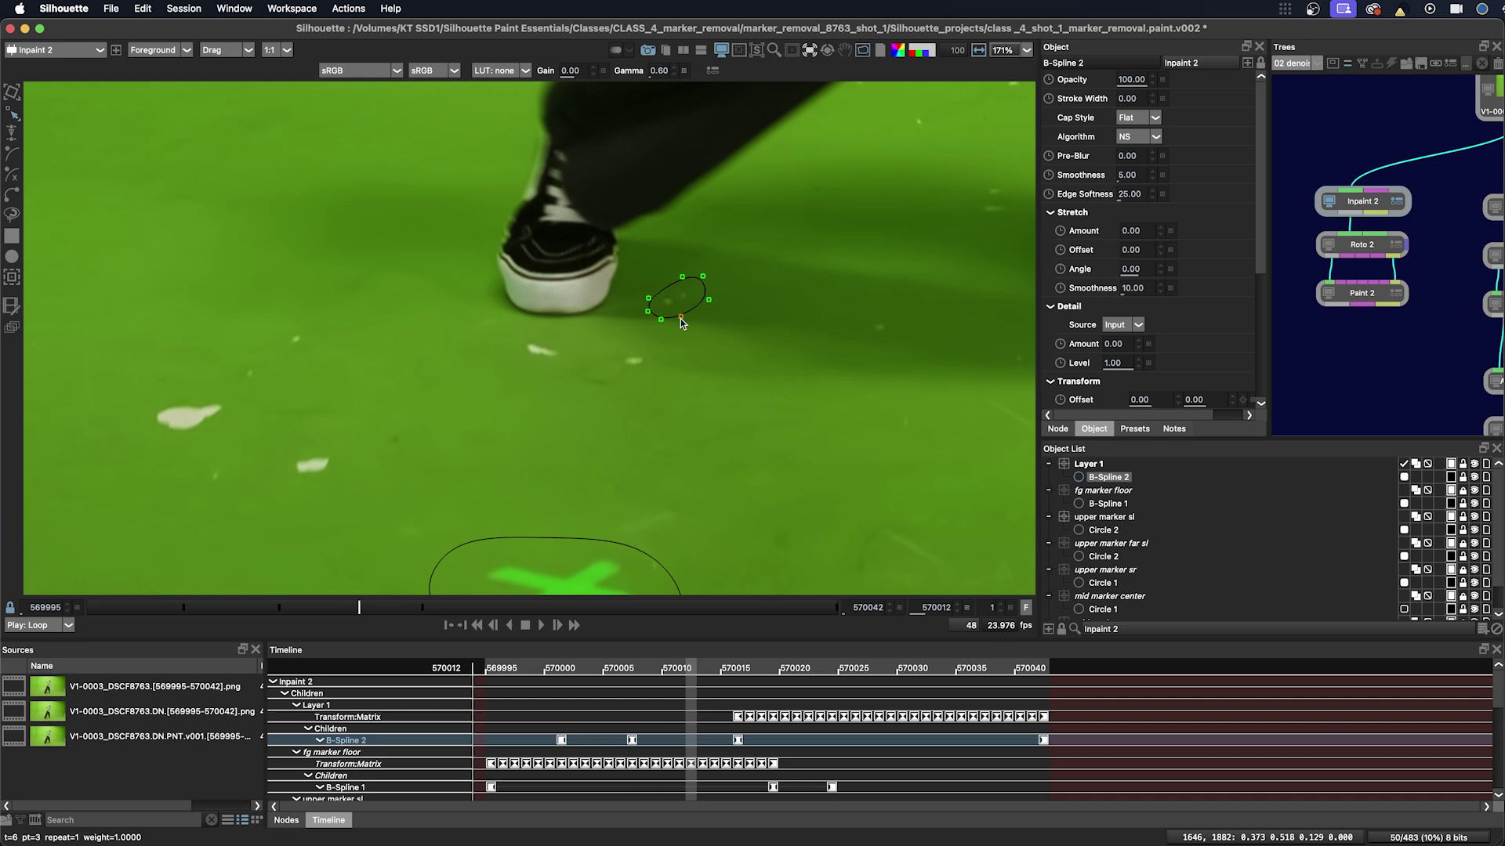
drag(359, 608, 374, 609)
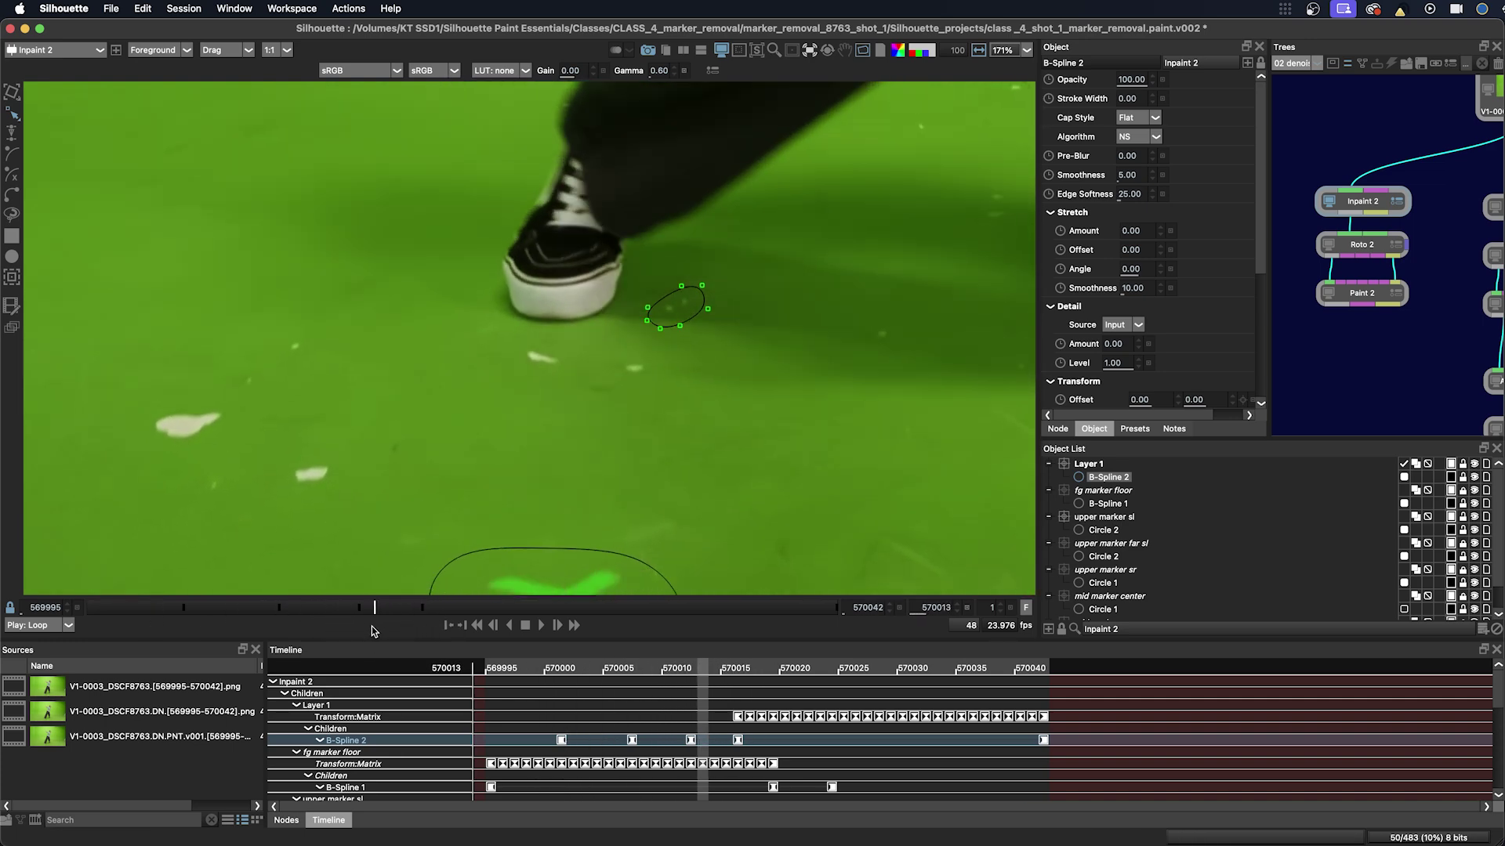
key(Left)
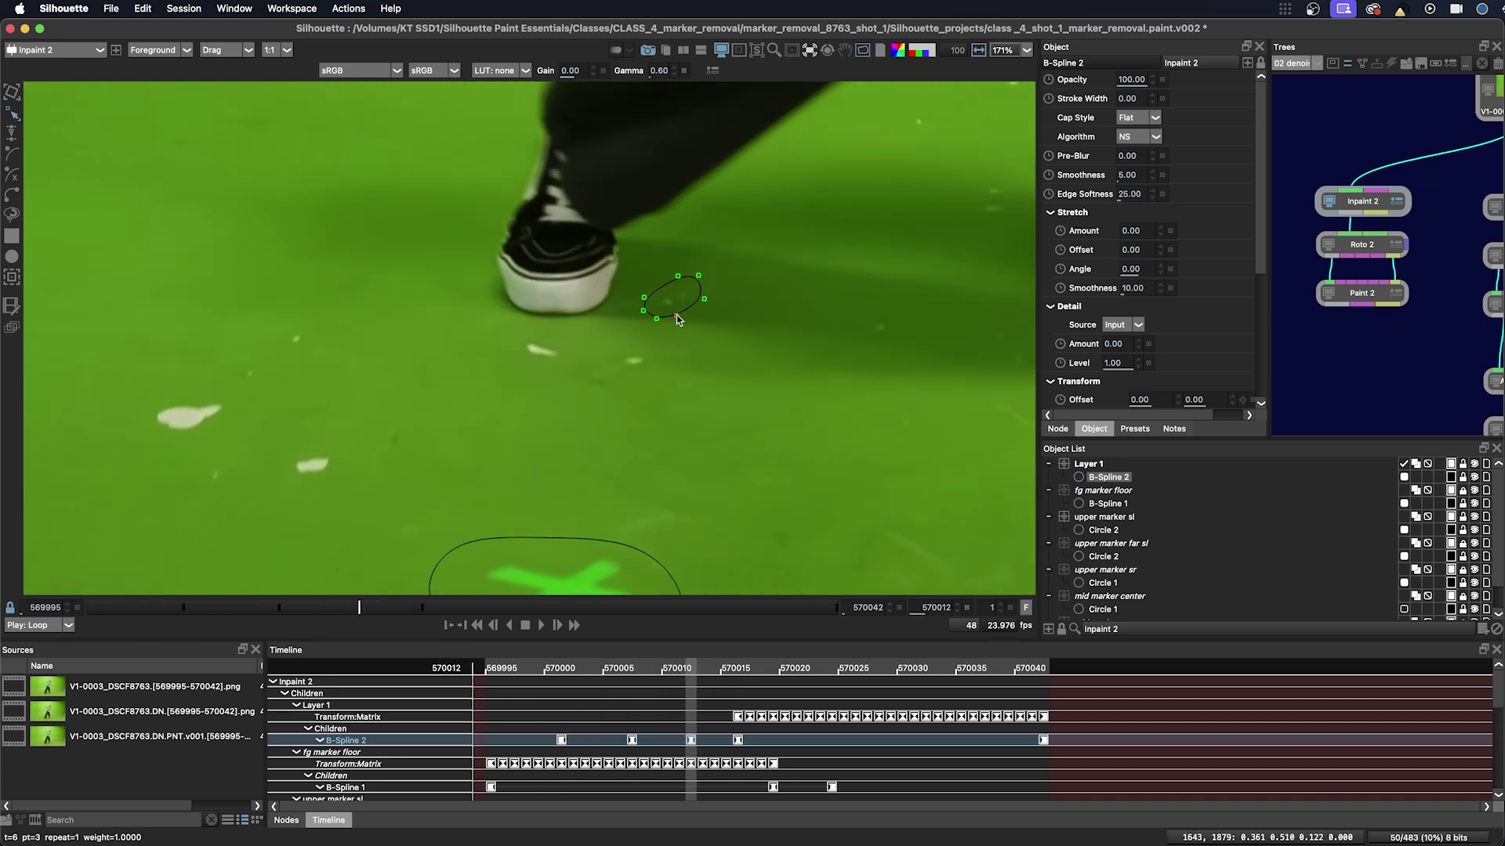
Scrub the Output view between frames 570010 and 570022 to check the spline animation.
mouse_move(363, 612)
mouse_down()
mouse_move(625, 614)
mouse_move(502, 611)
mouse_up()
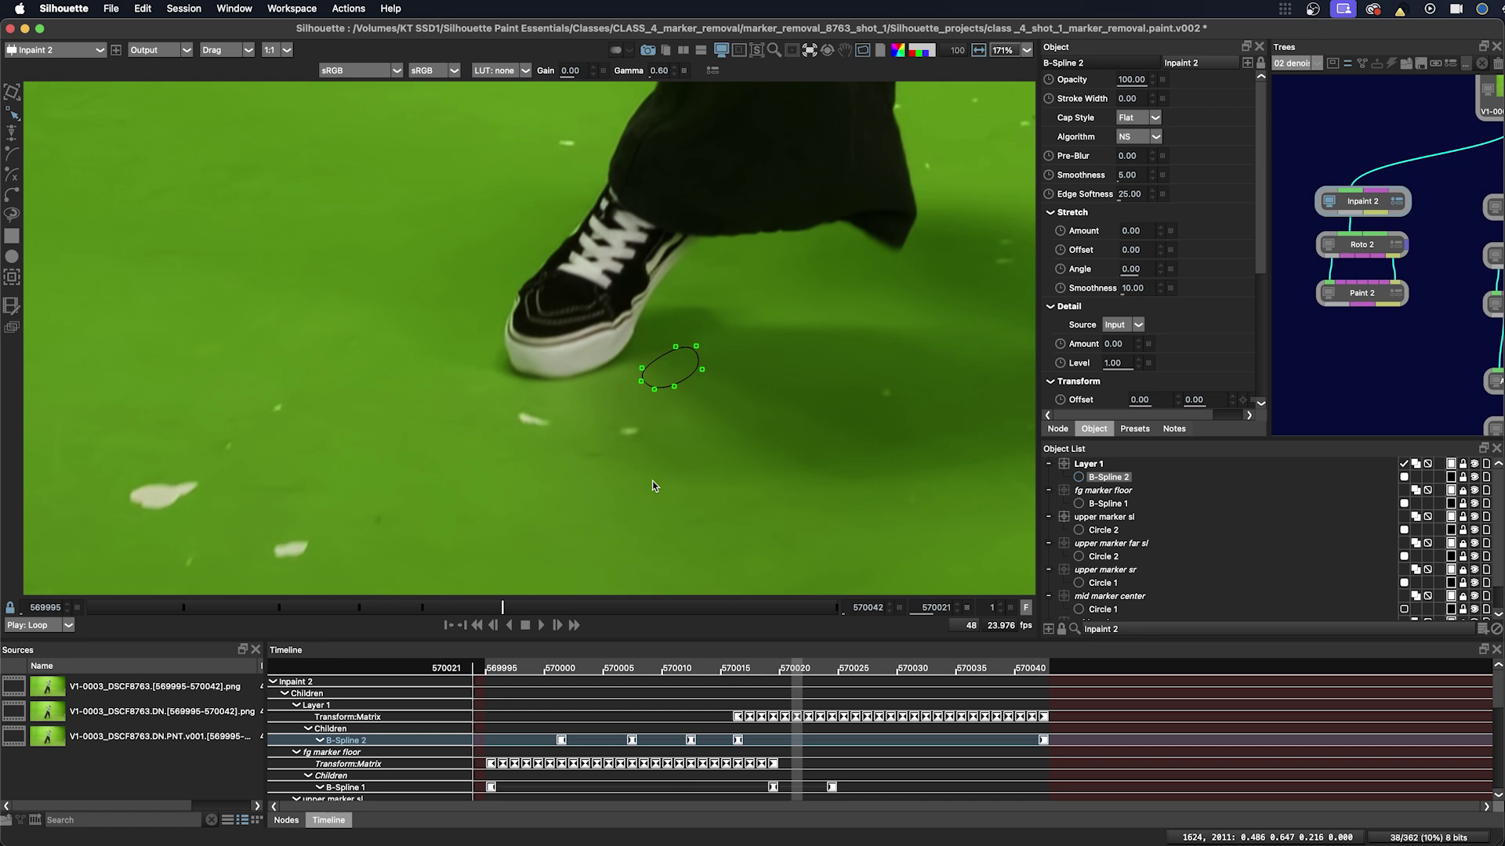
drag(502, 611, 169, 613)
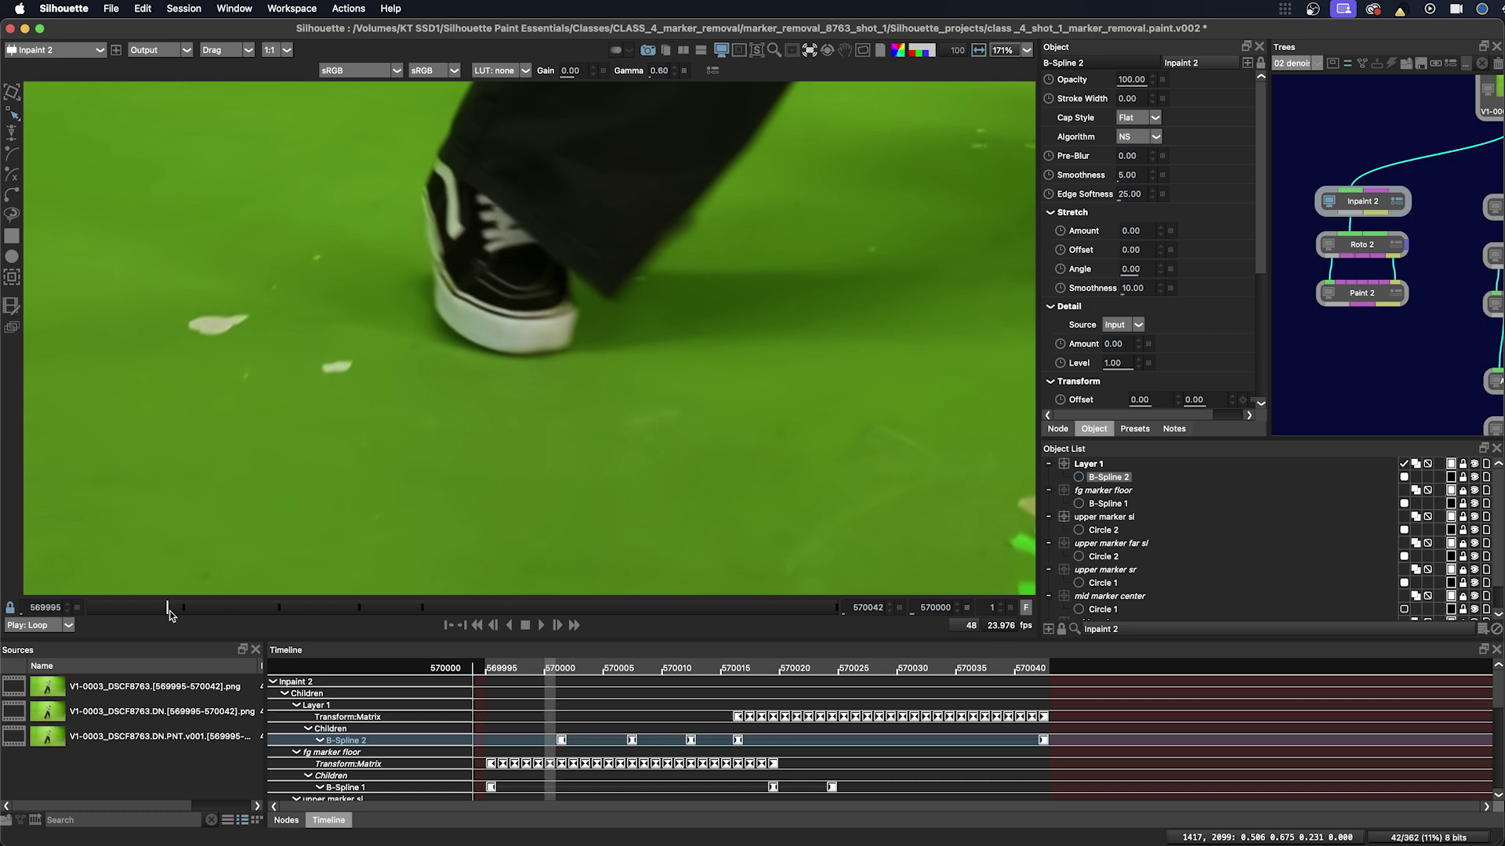
mouse_move(169, 613)
mouse_down()
mouse_move(485, 624)
mouse_move(260, 642)
mouse_move(733, 622)
mouse_move(392, 613)
mouse_up()
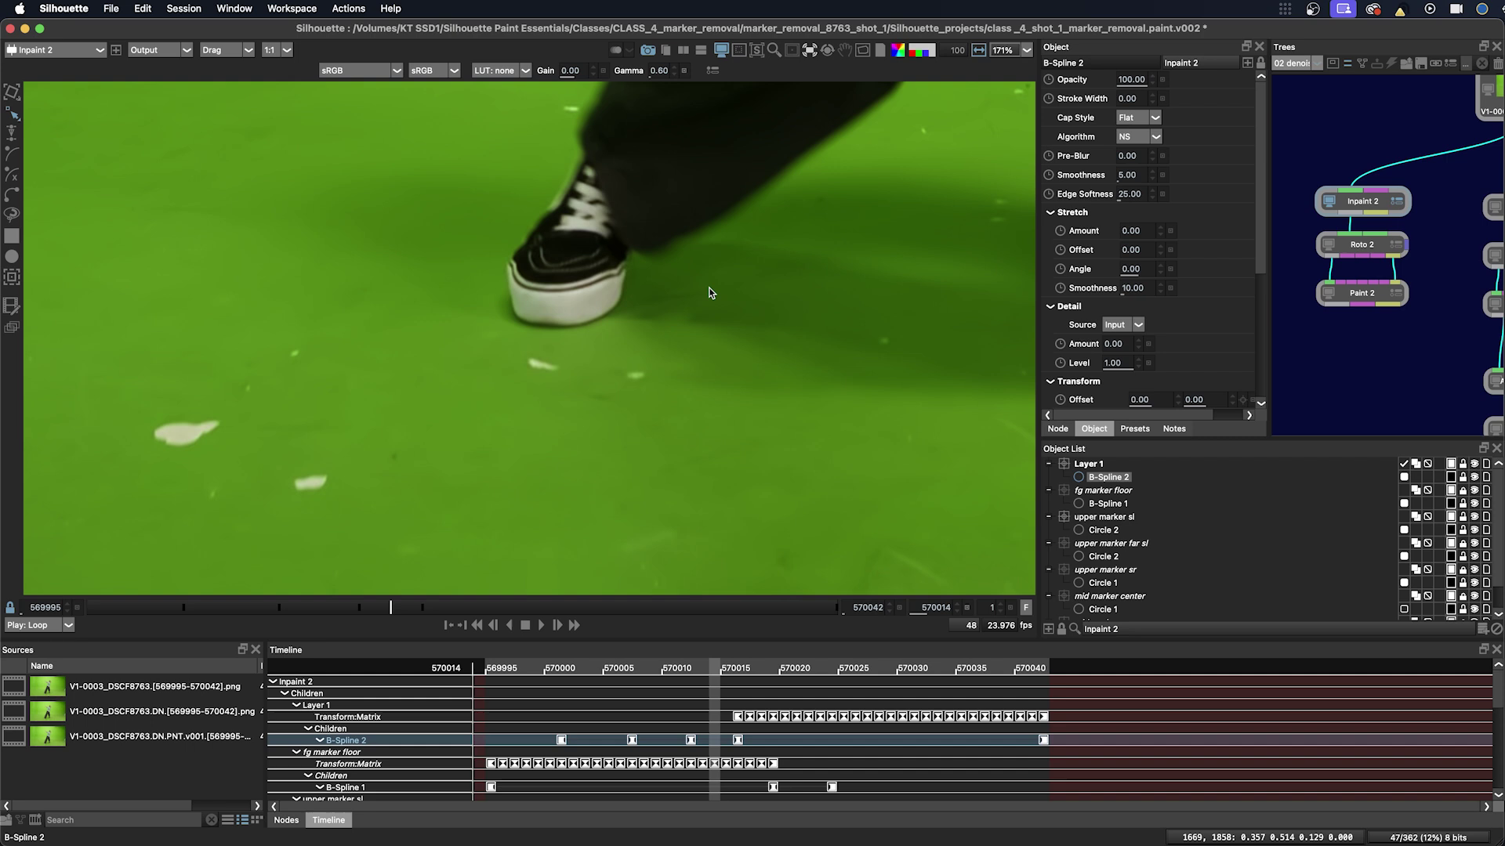
click(315, 613)
drag(319, 618, 597, 617)
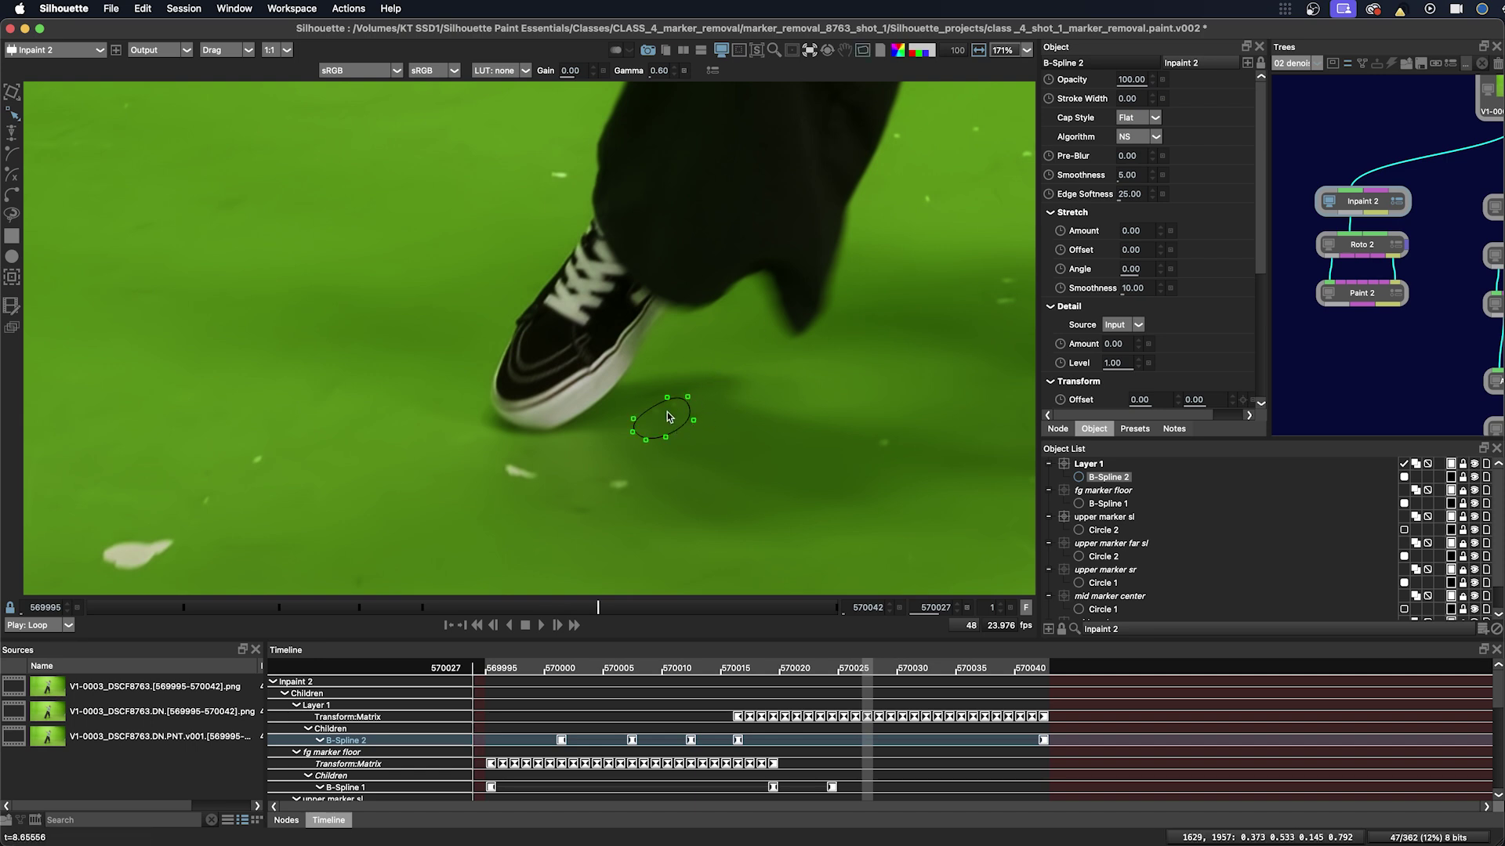
With MultiFrame editing on, adjust a corner point of the small spline and check frame 570023.
key(m)
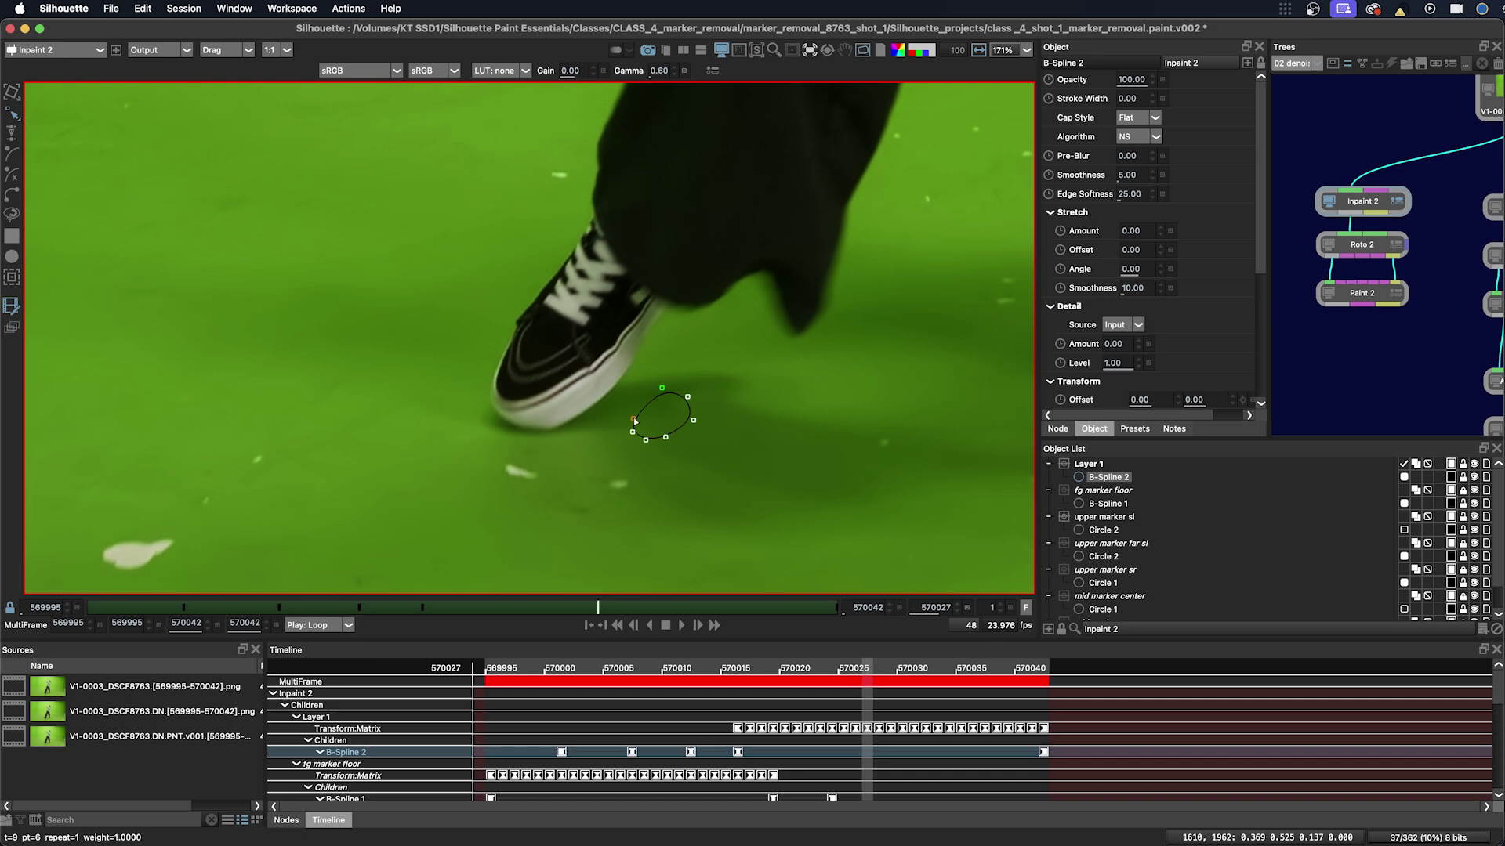
click(689, 395)
mouse_move(588, 607)
mouse_down()
mouse_move(506, 610)
mouse_move(566, 608)
mouse_up()
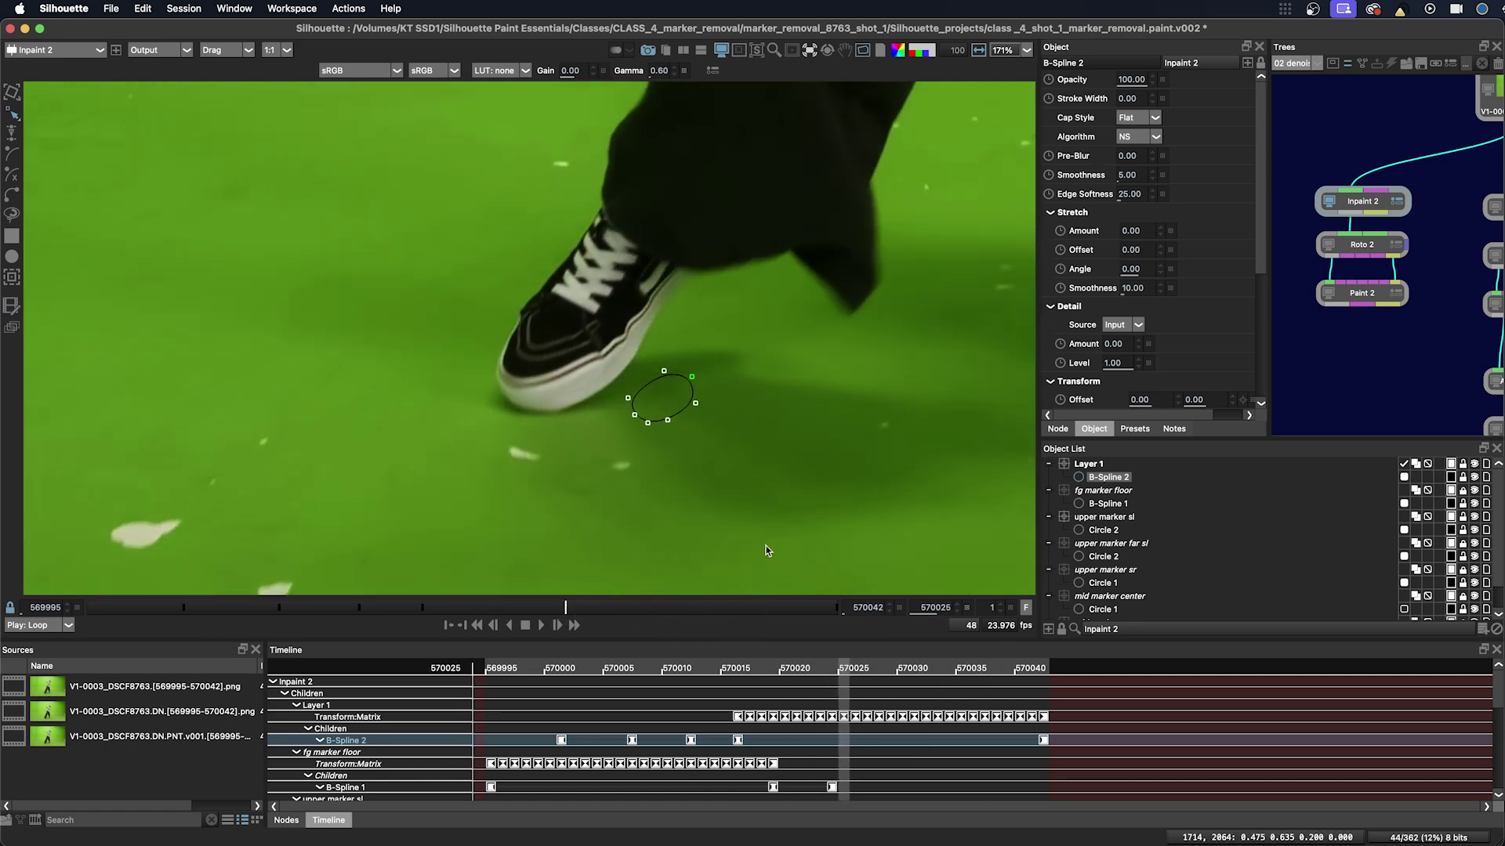
Switch the small spline's inpainting to Clone and review the patch against the shoe.
click(1145, 141)
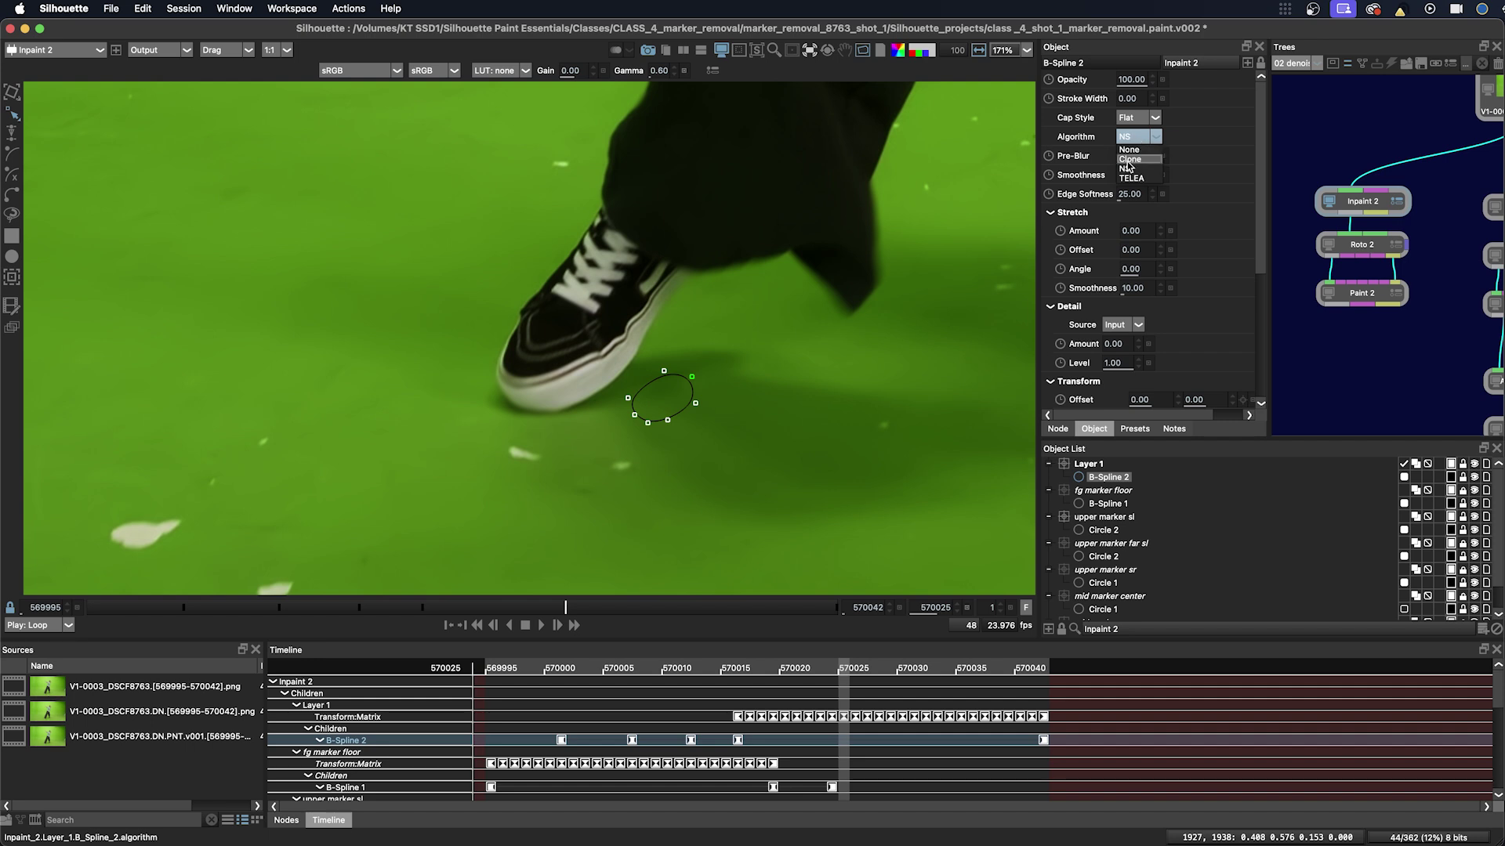
click(1126, 160)
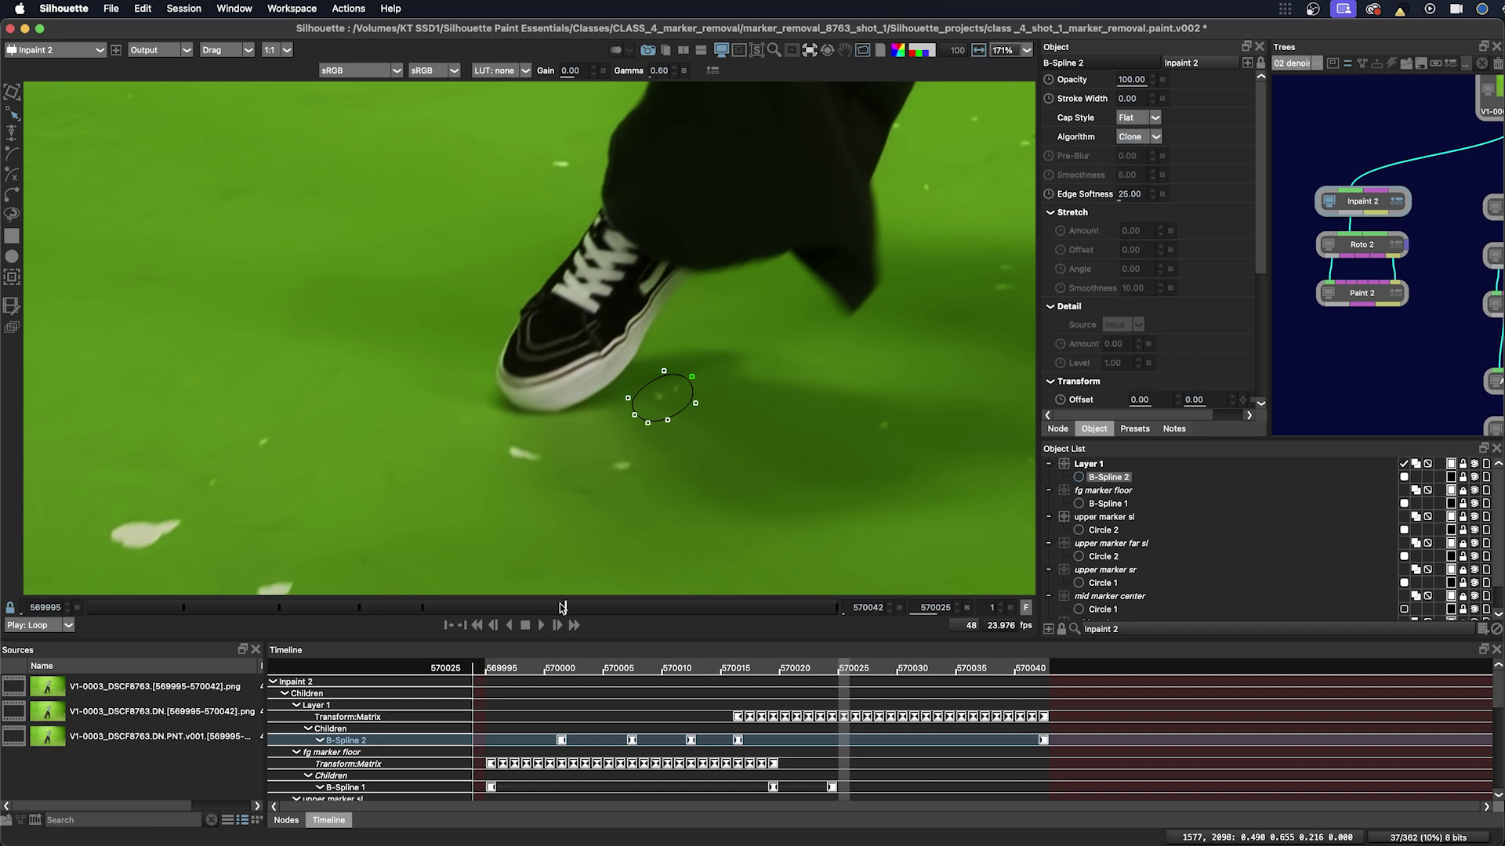
drag(562, 606, 752, 622)
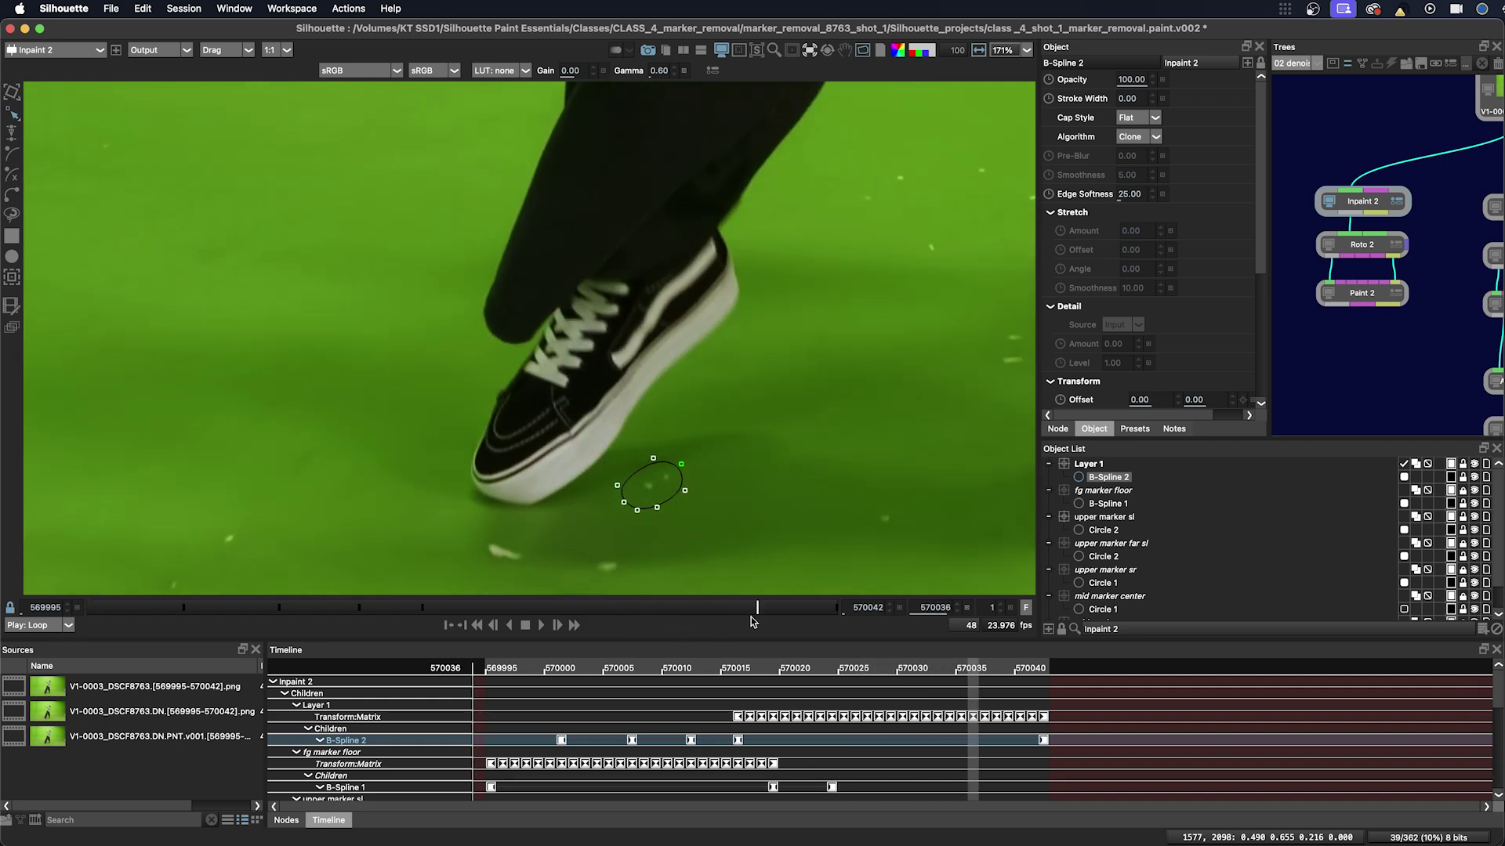
drag(751, 622, 668, 618)
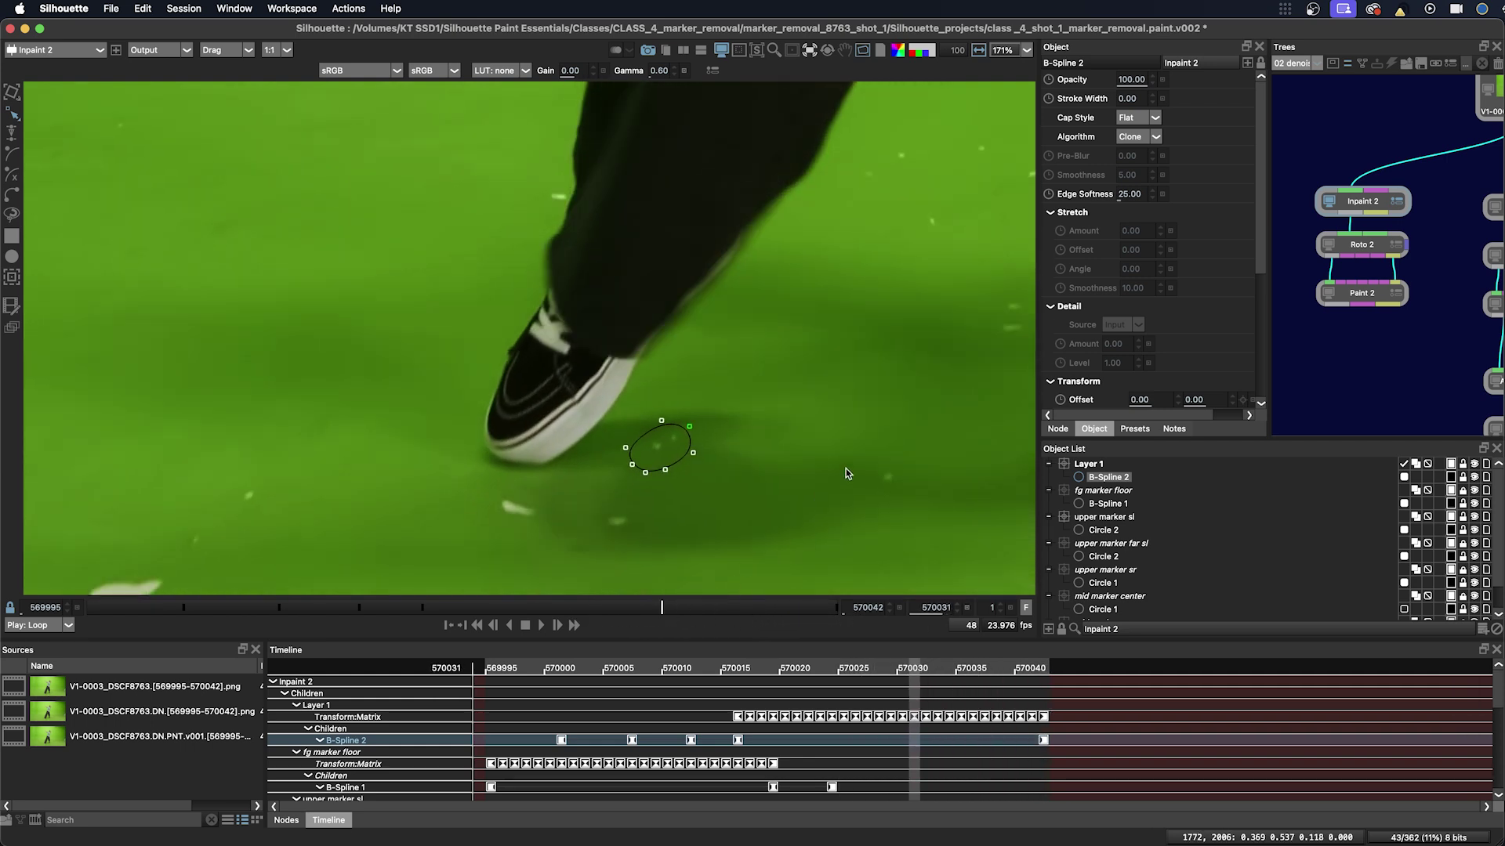
drag(1260, 265, 1258, 316)
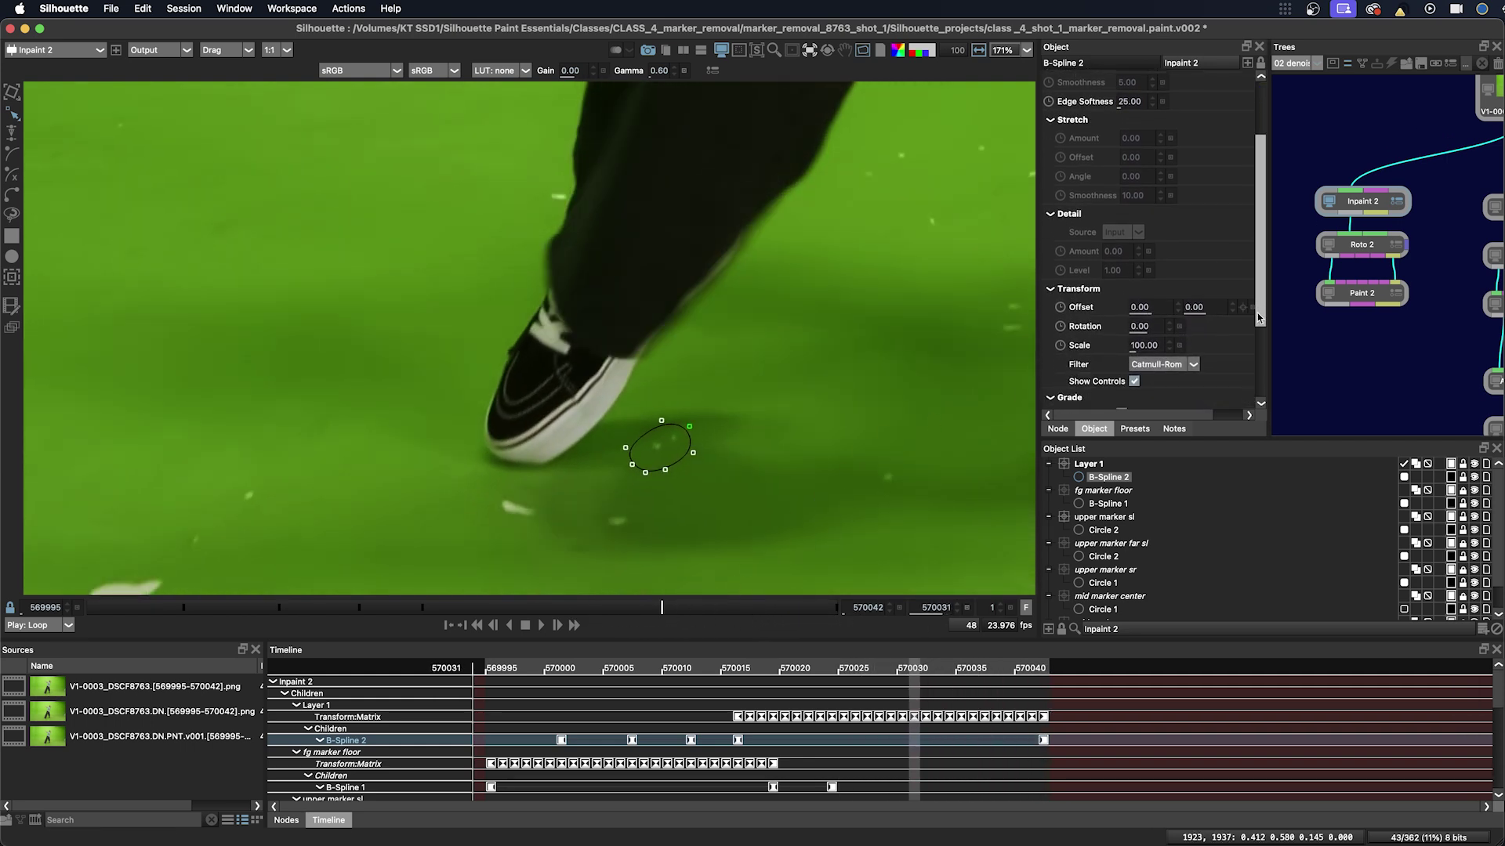
scroll(1253, 308, down, 2)
scroll(1246, 301, down, 2)
scroll(1239, 296, down, 2)
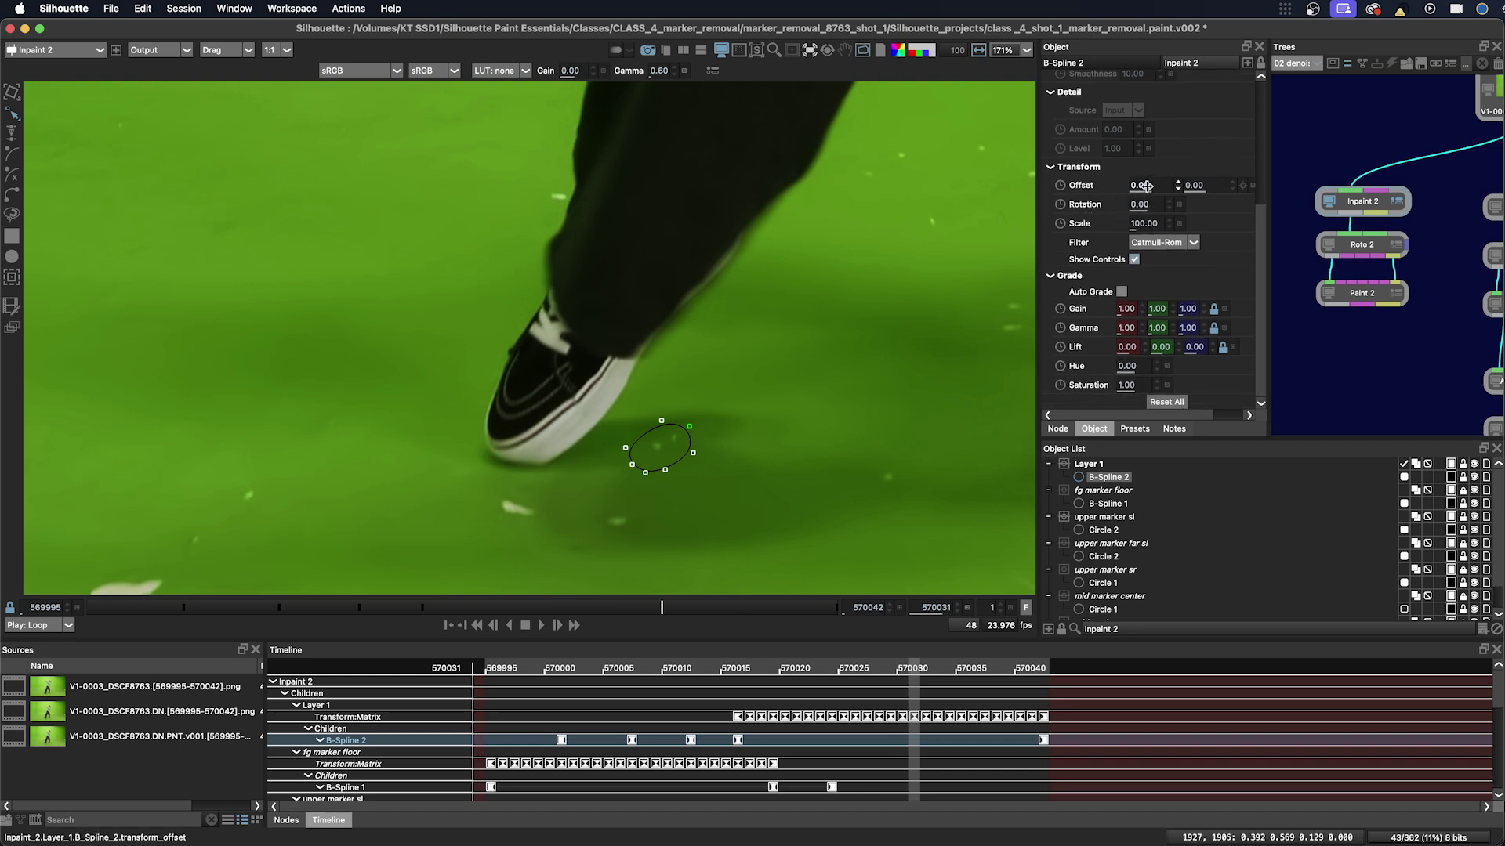
On frame 570042, set the clone Offset X to 54 and view the result without outlines.
drag(661, 611, 837, 611)
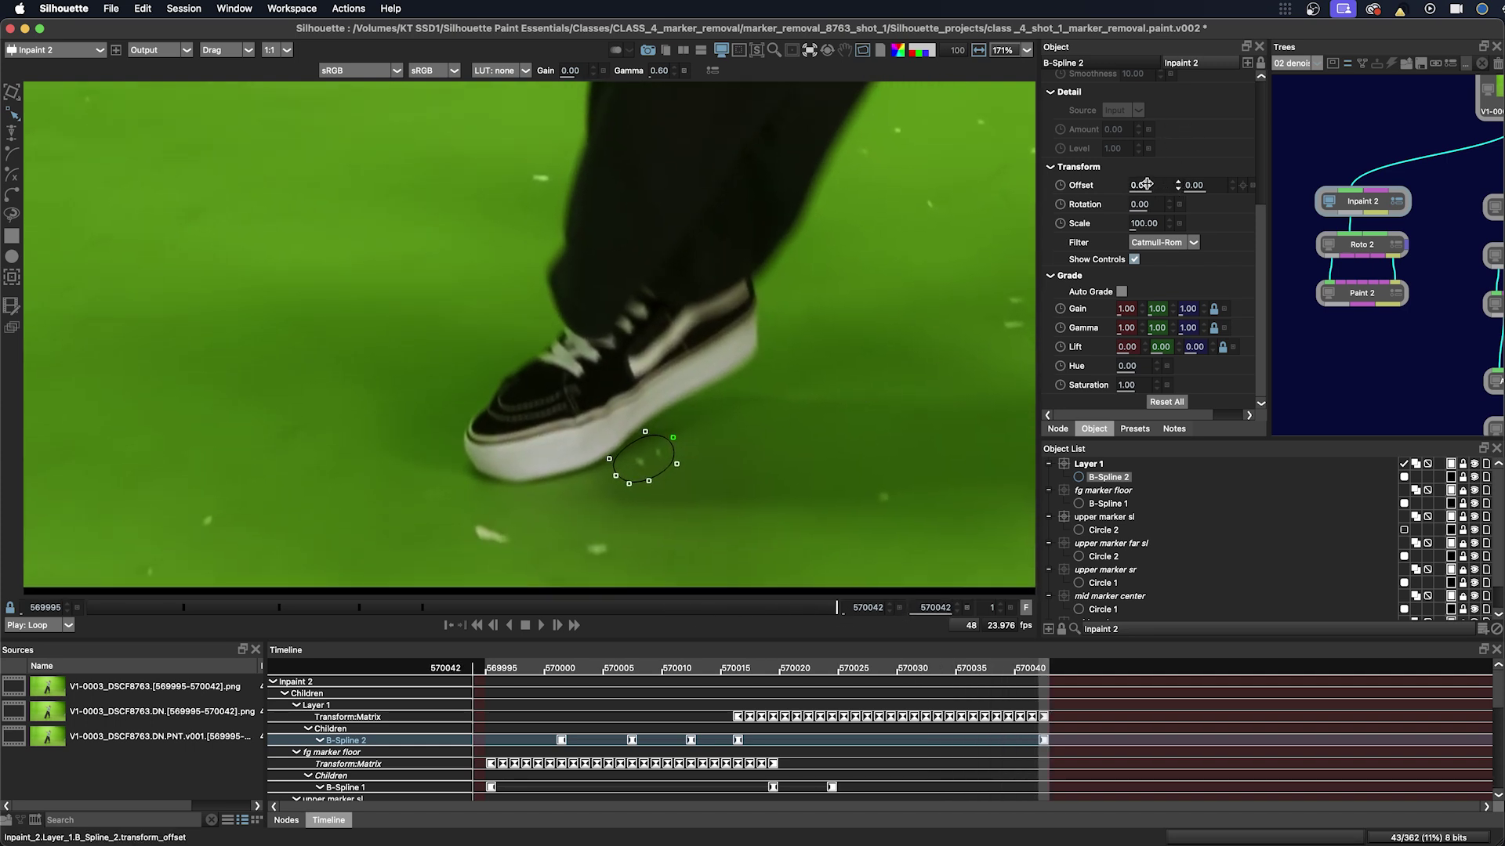
drag(1139, 185, 1155, 185)
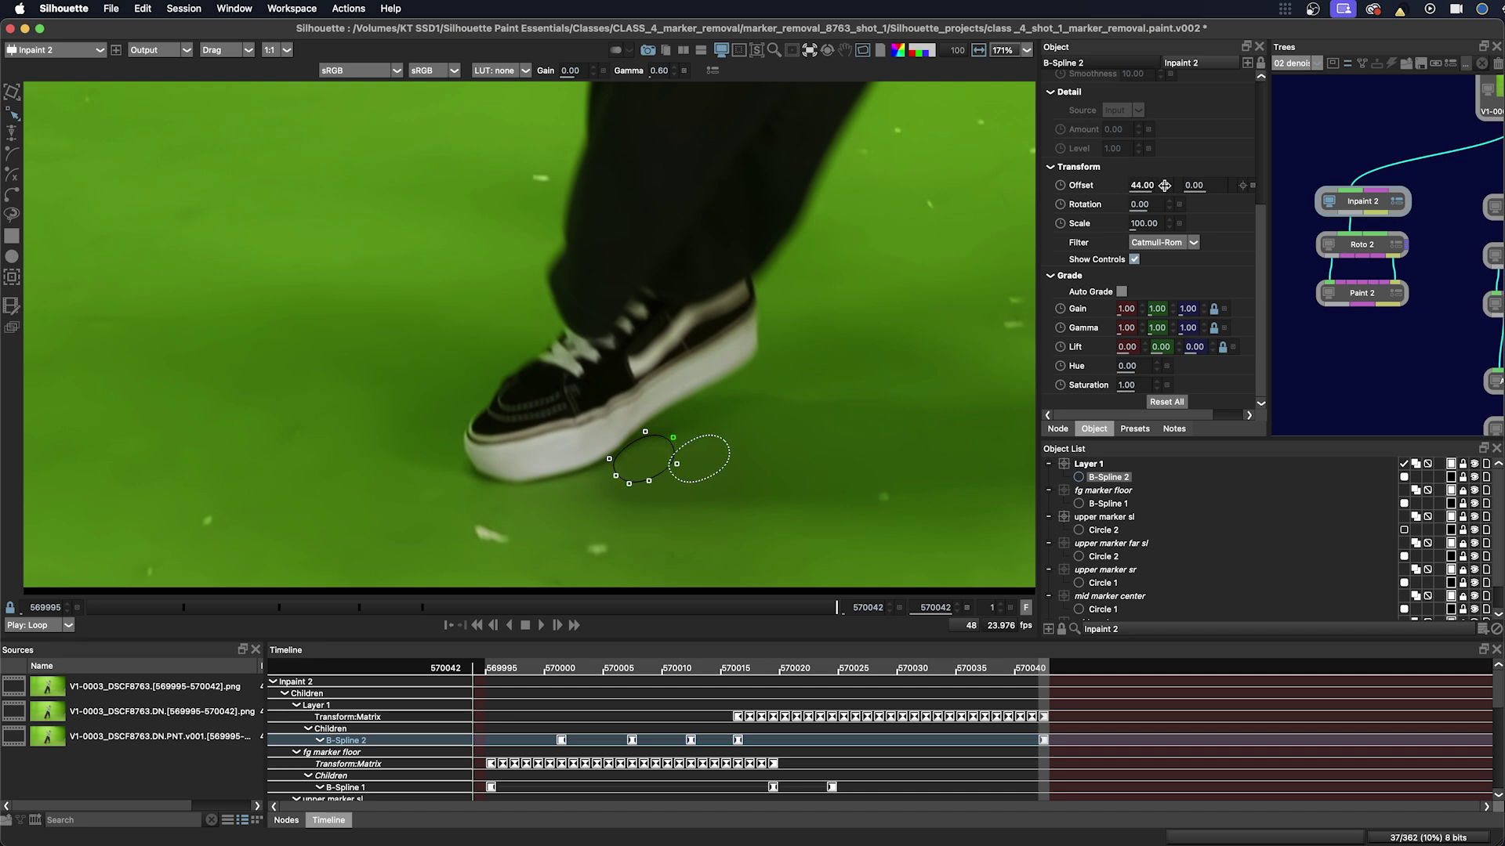
drag(1156, 185, 1132, 185)
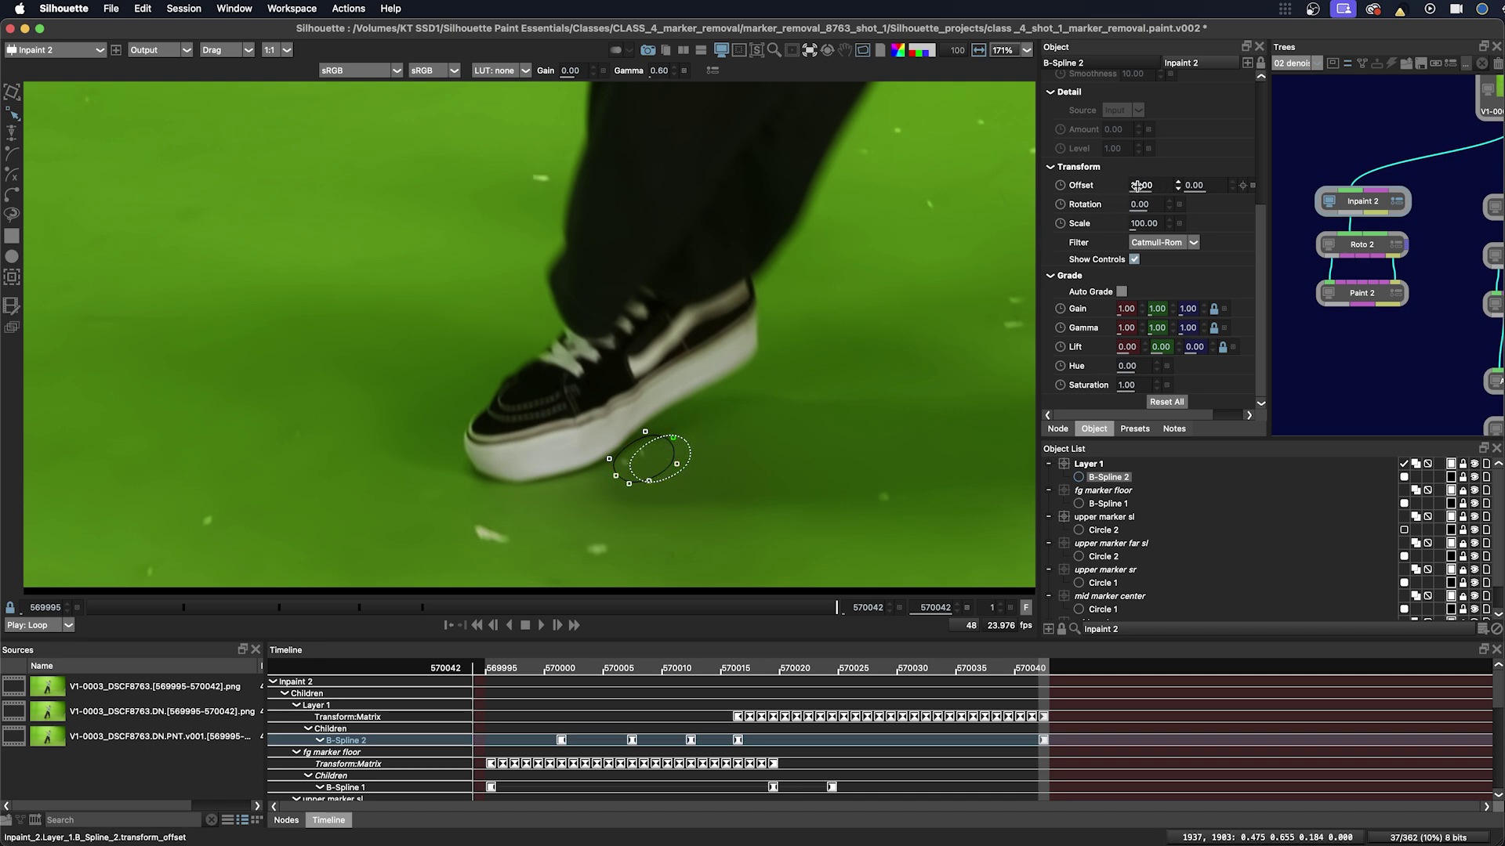
drag(1139, 185, 1176, 180)
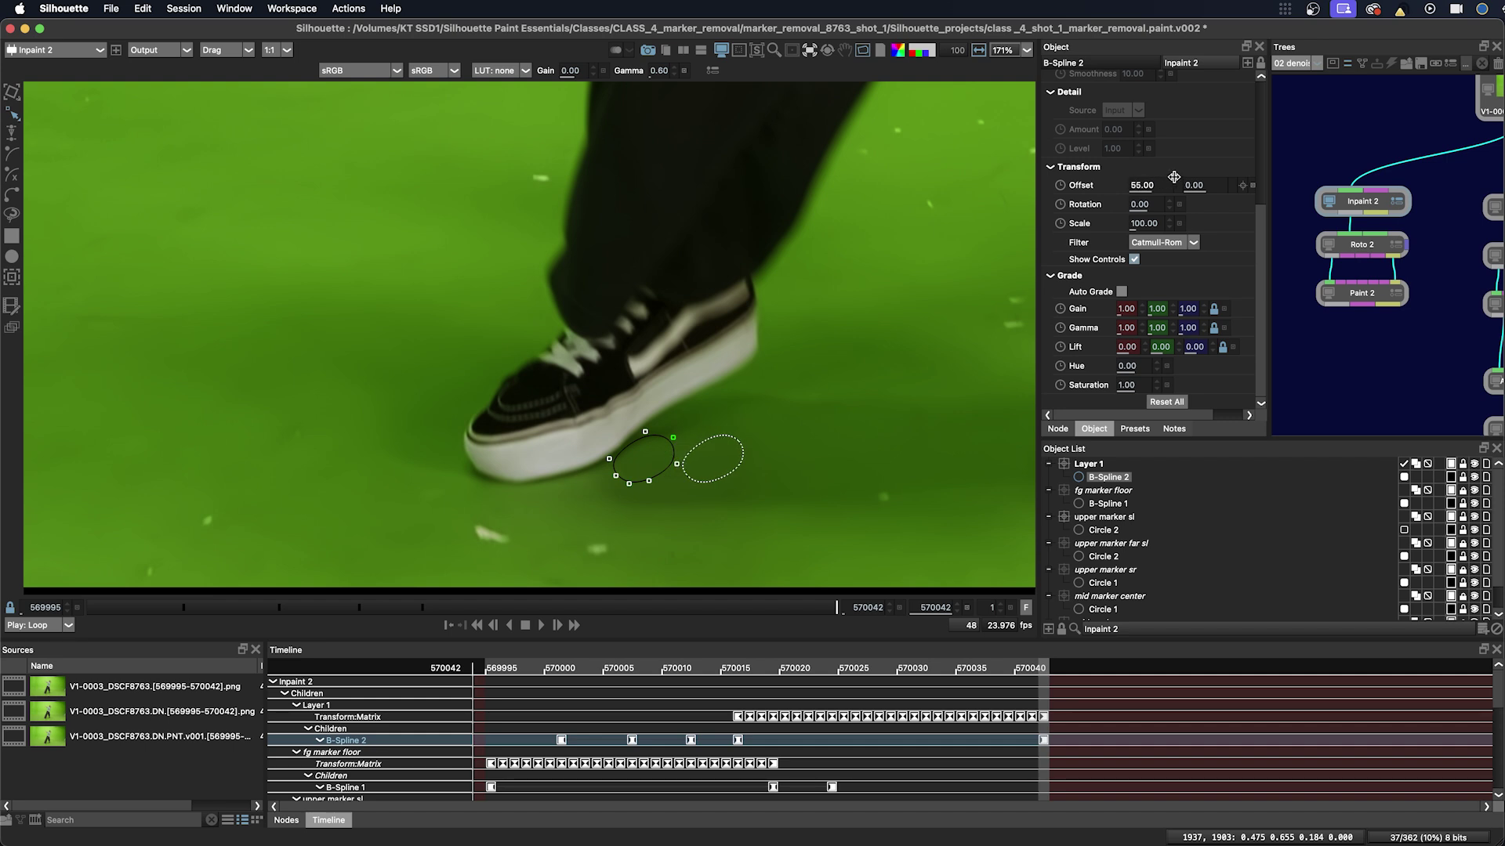
click(786, 471)
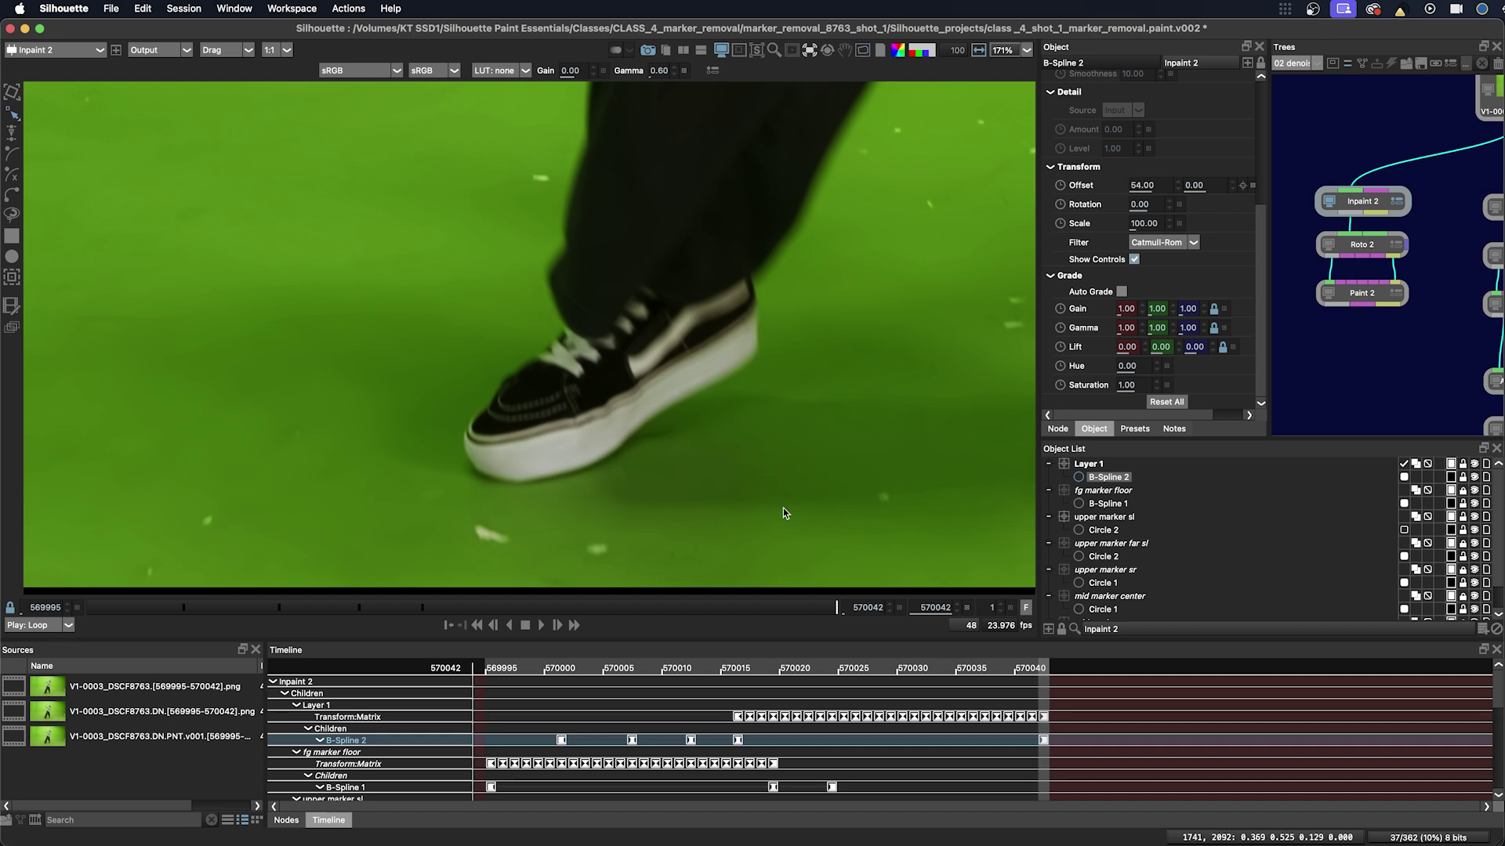
mouse_move(829, 611)
mouse_down()
mouse_move(655, 616)
mouse_move(837, 611)
mouse_up()
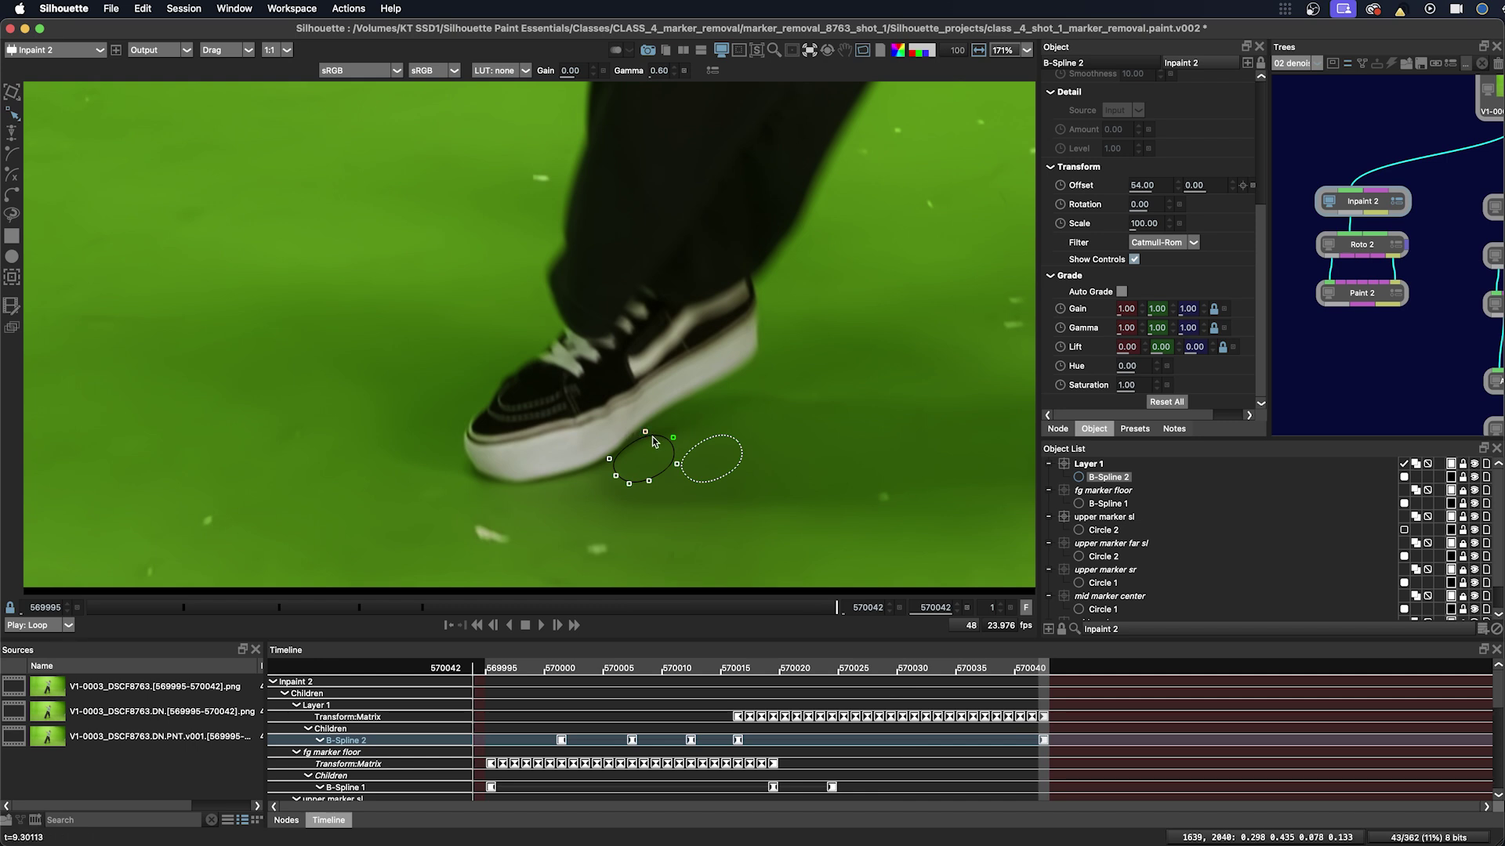
In MultiFrame mode, pull B-Spline 2's top point down, then review it on the Foreground view.
key(shift+m)
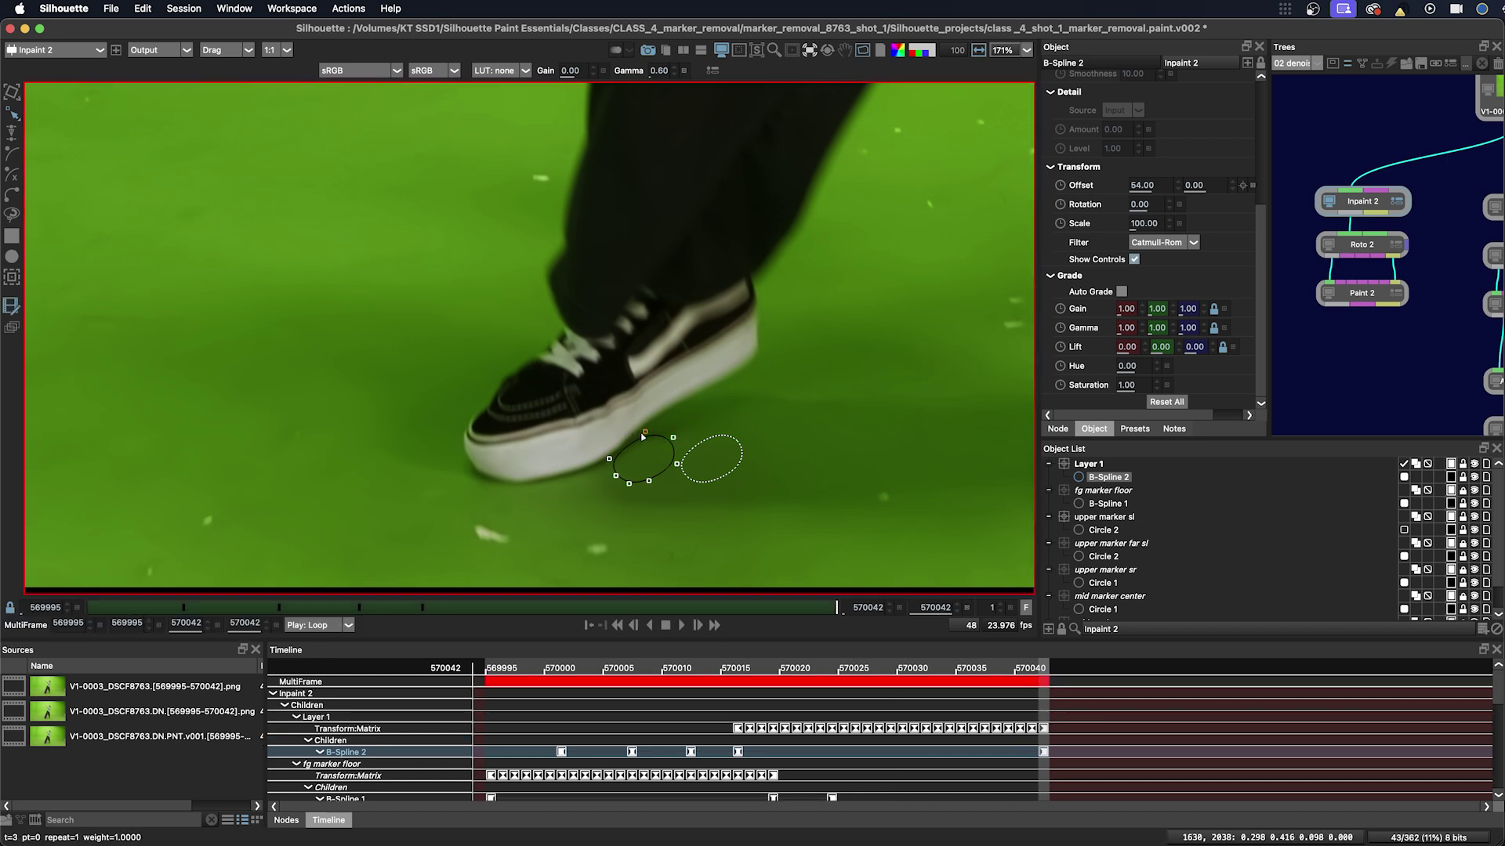
drag(644, 435, 614, 464)
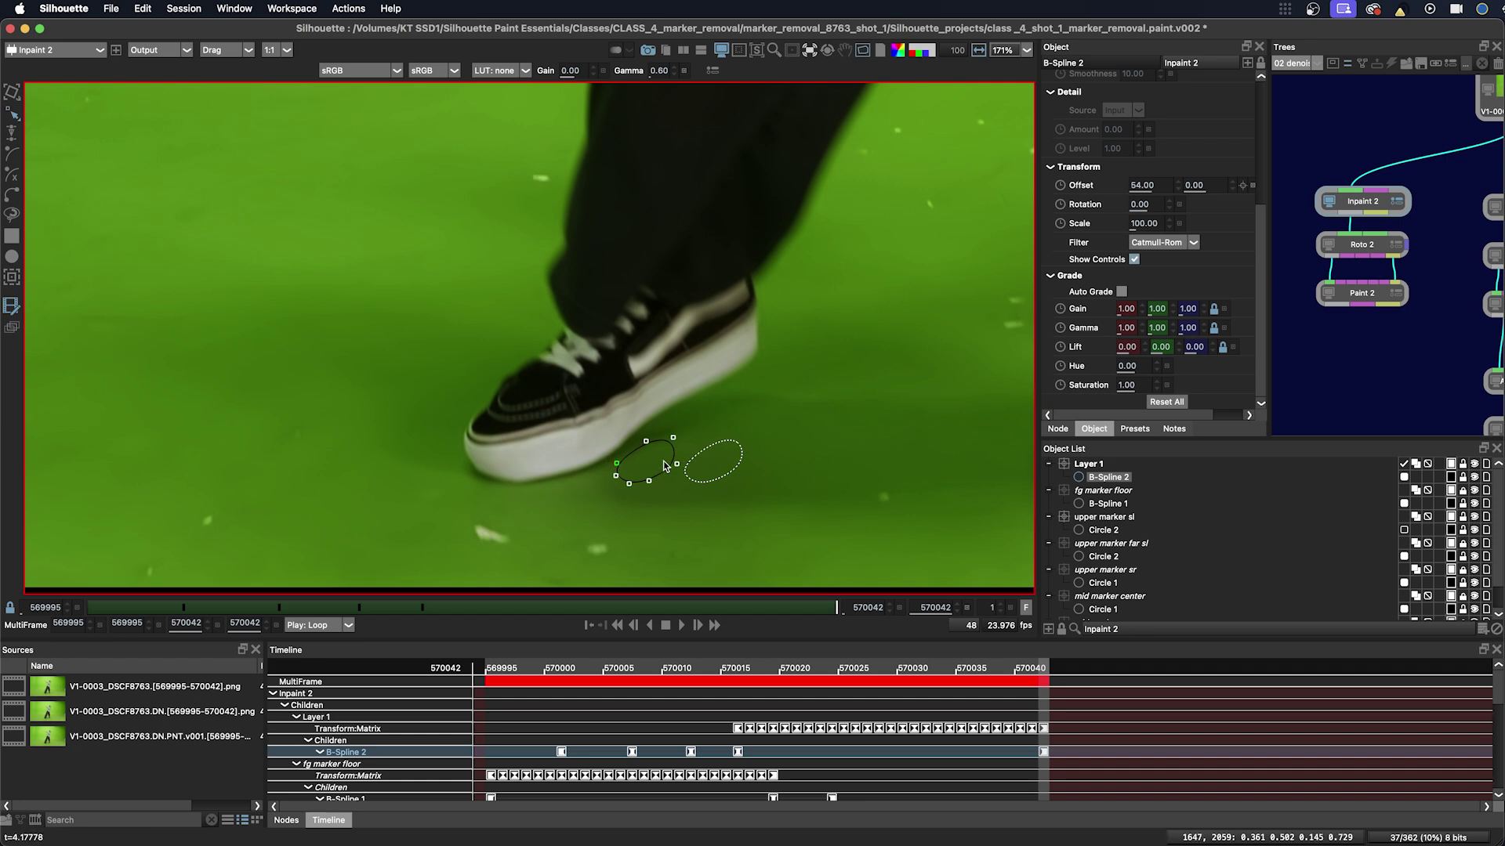
key(shift+m)
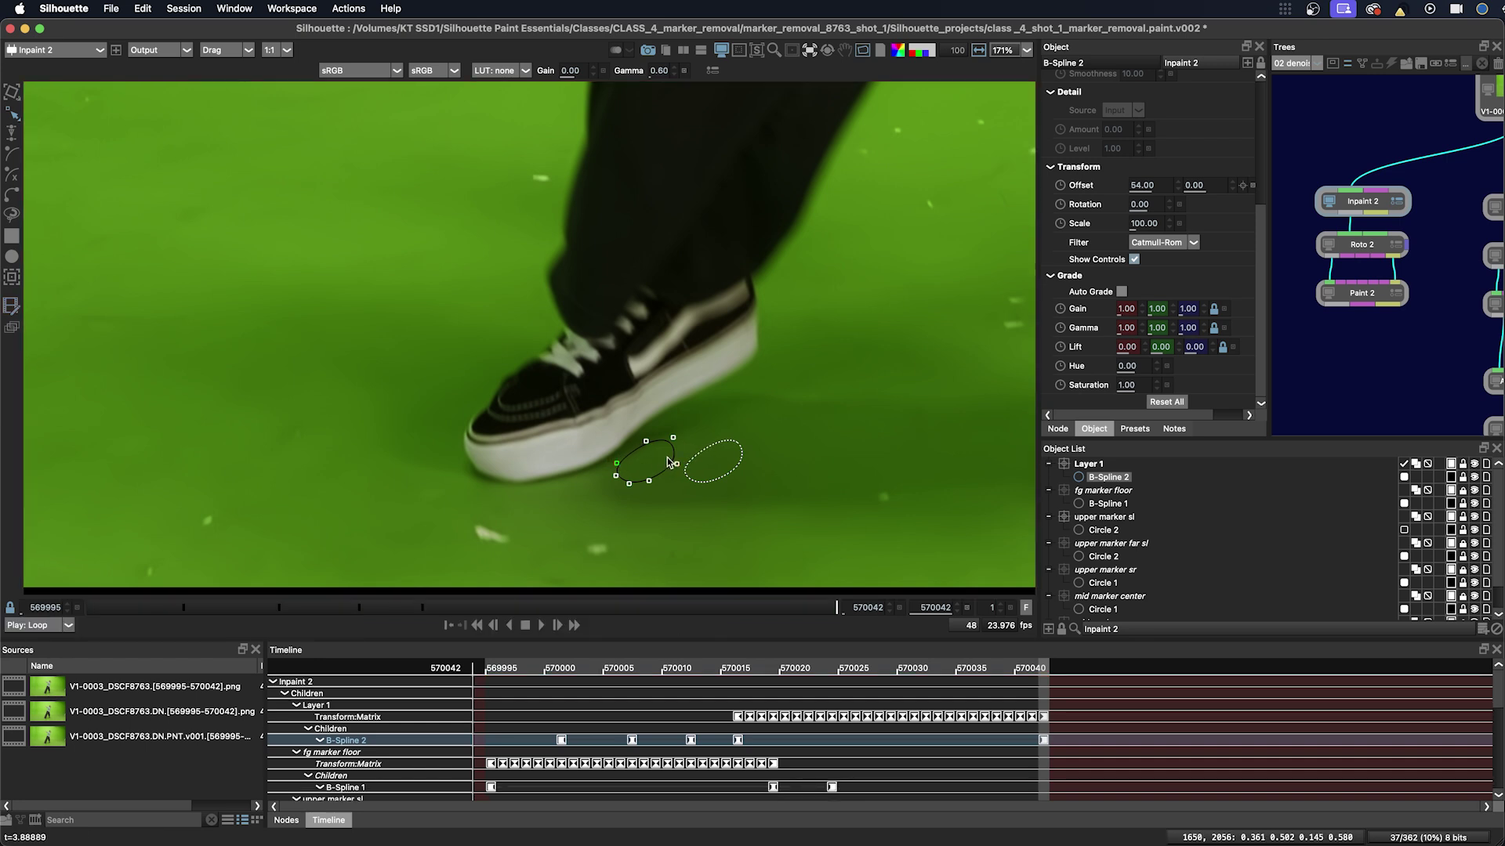
key(1)
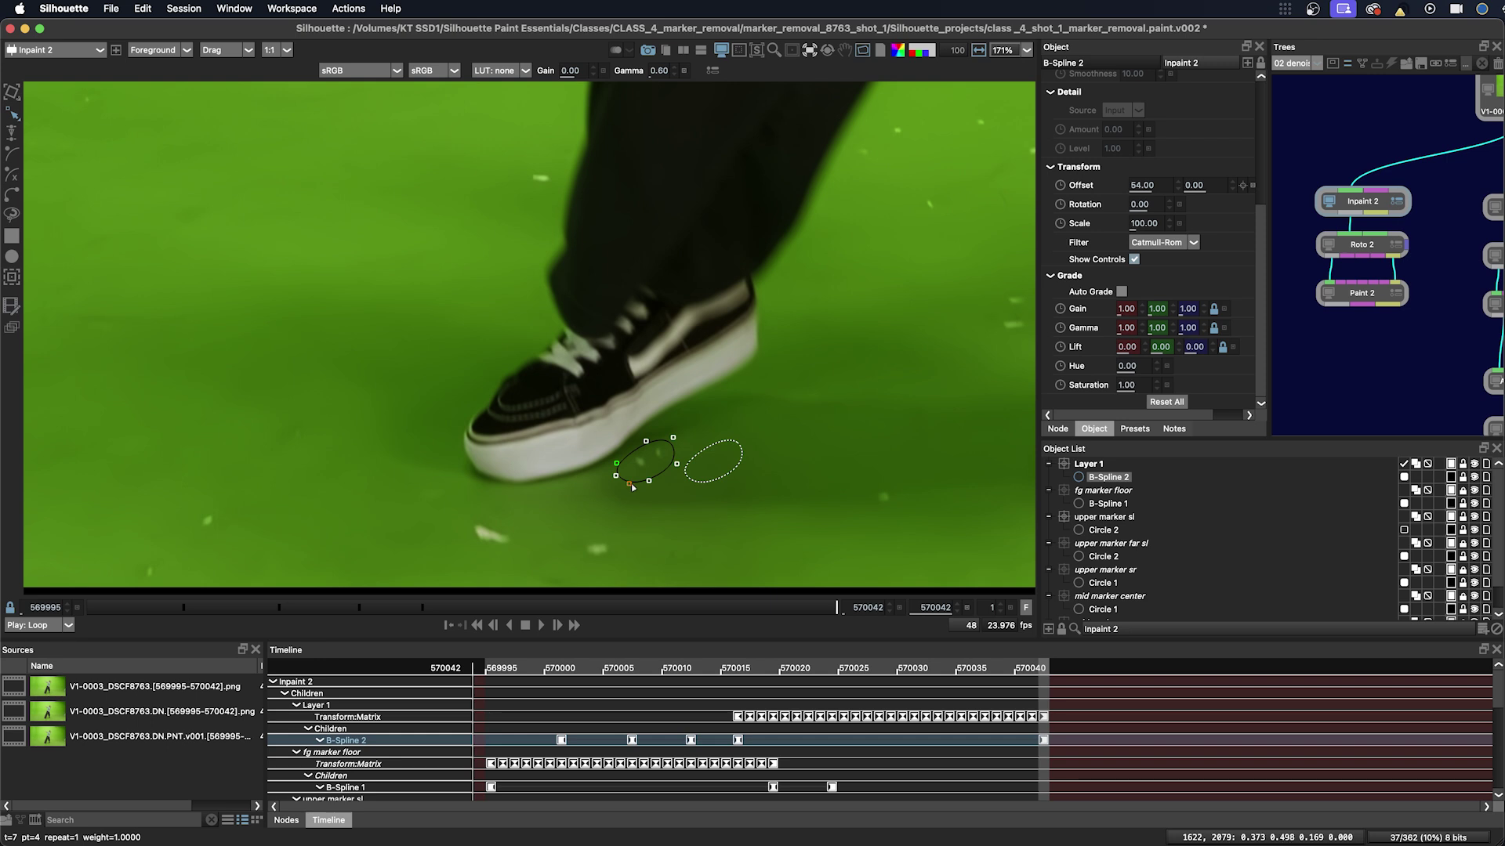
key(shift+m)
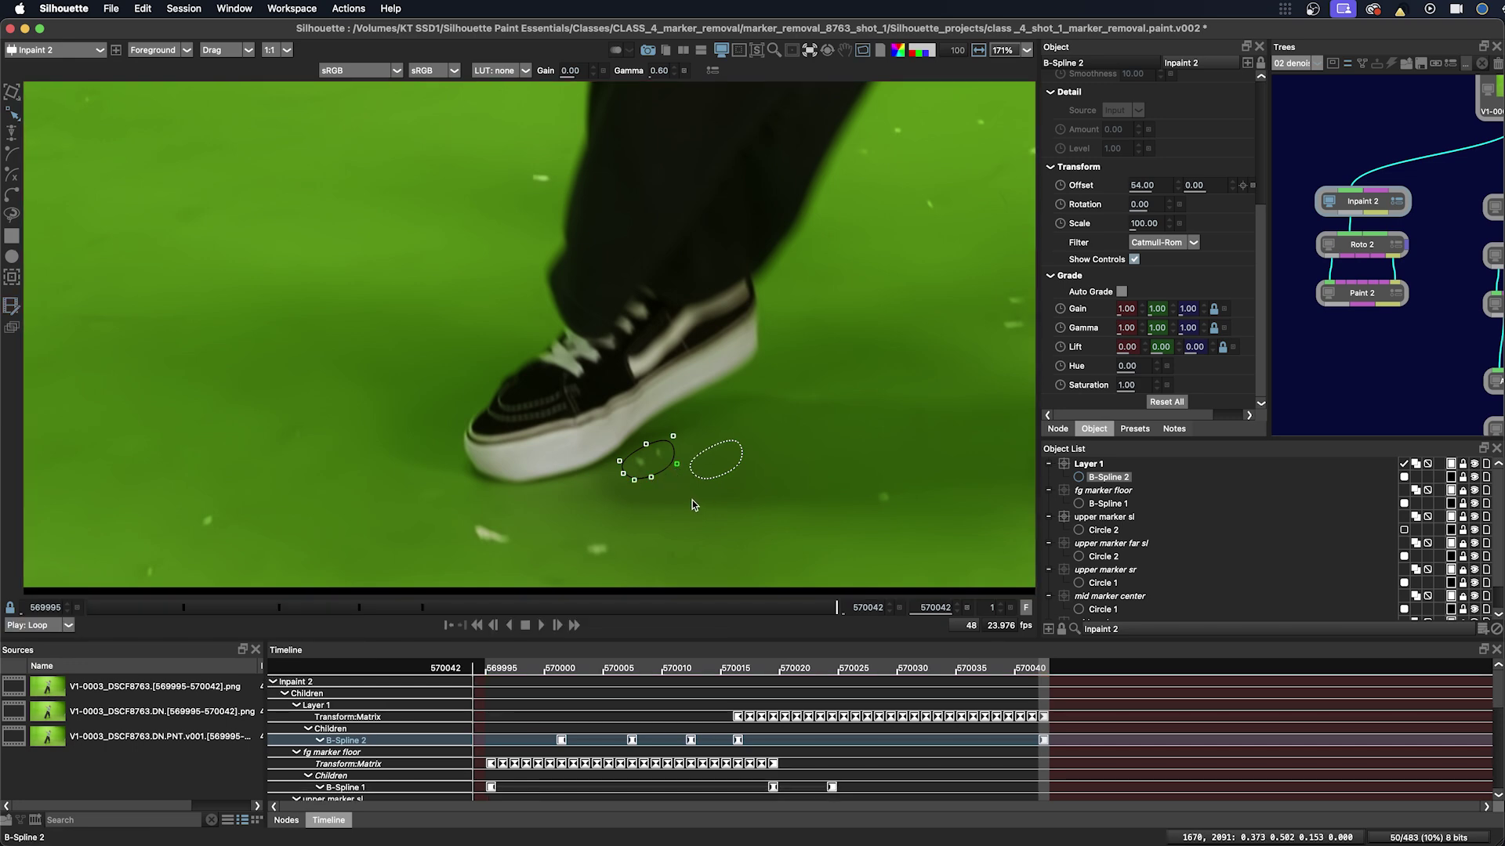
key(space)
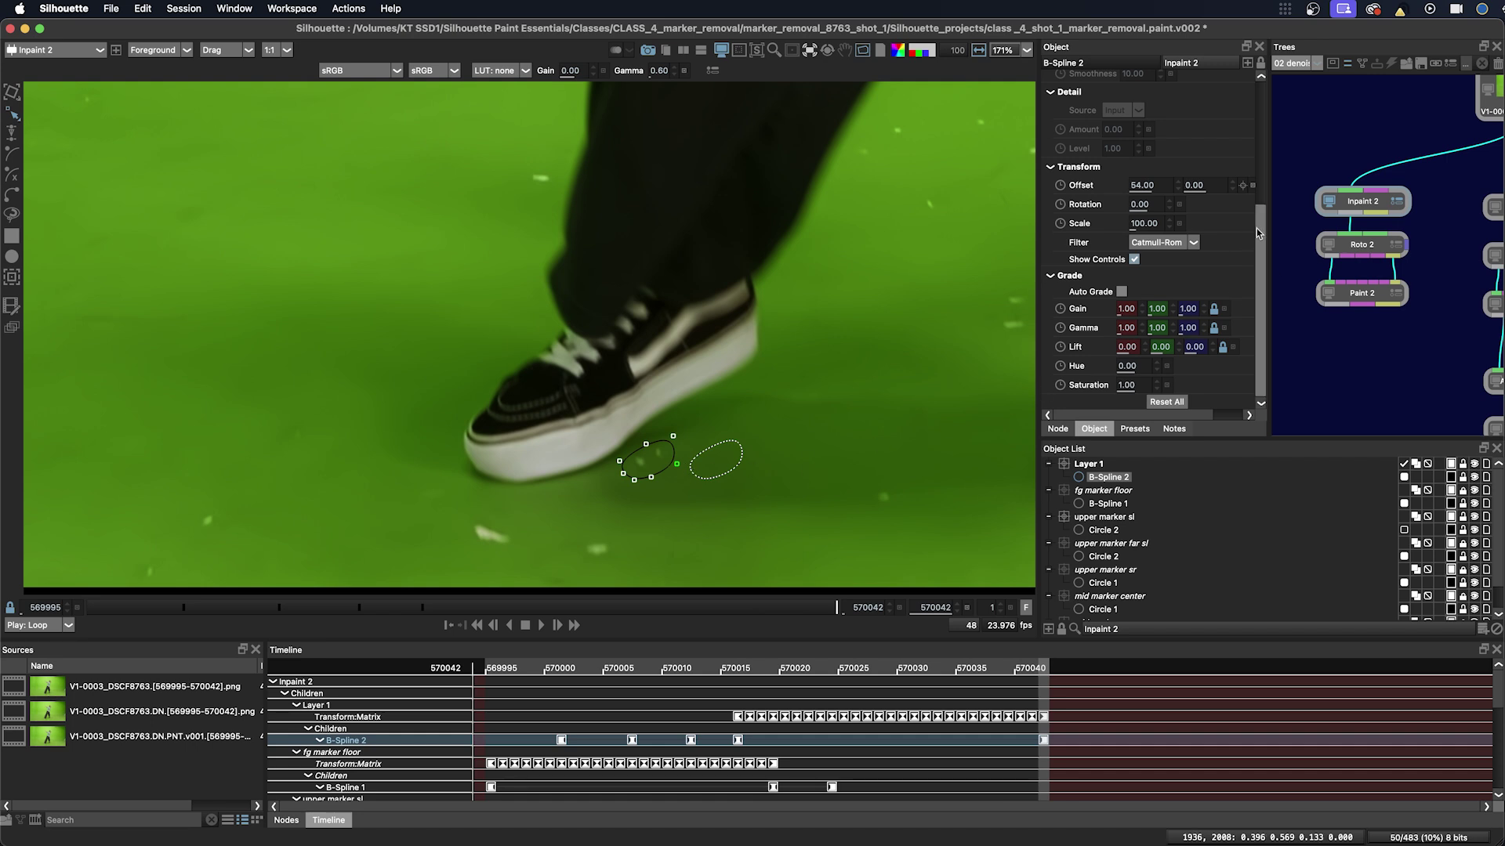
scroll(1251, 173, up, 5)
scroll(1252, 172, up, 5)
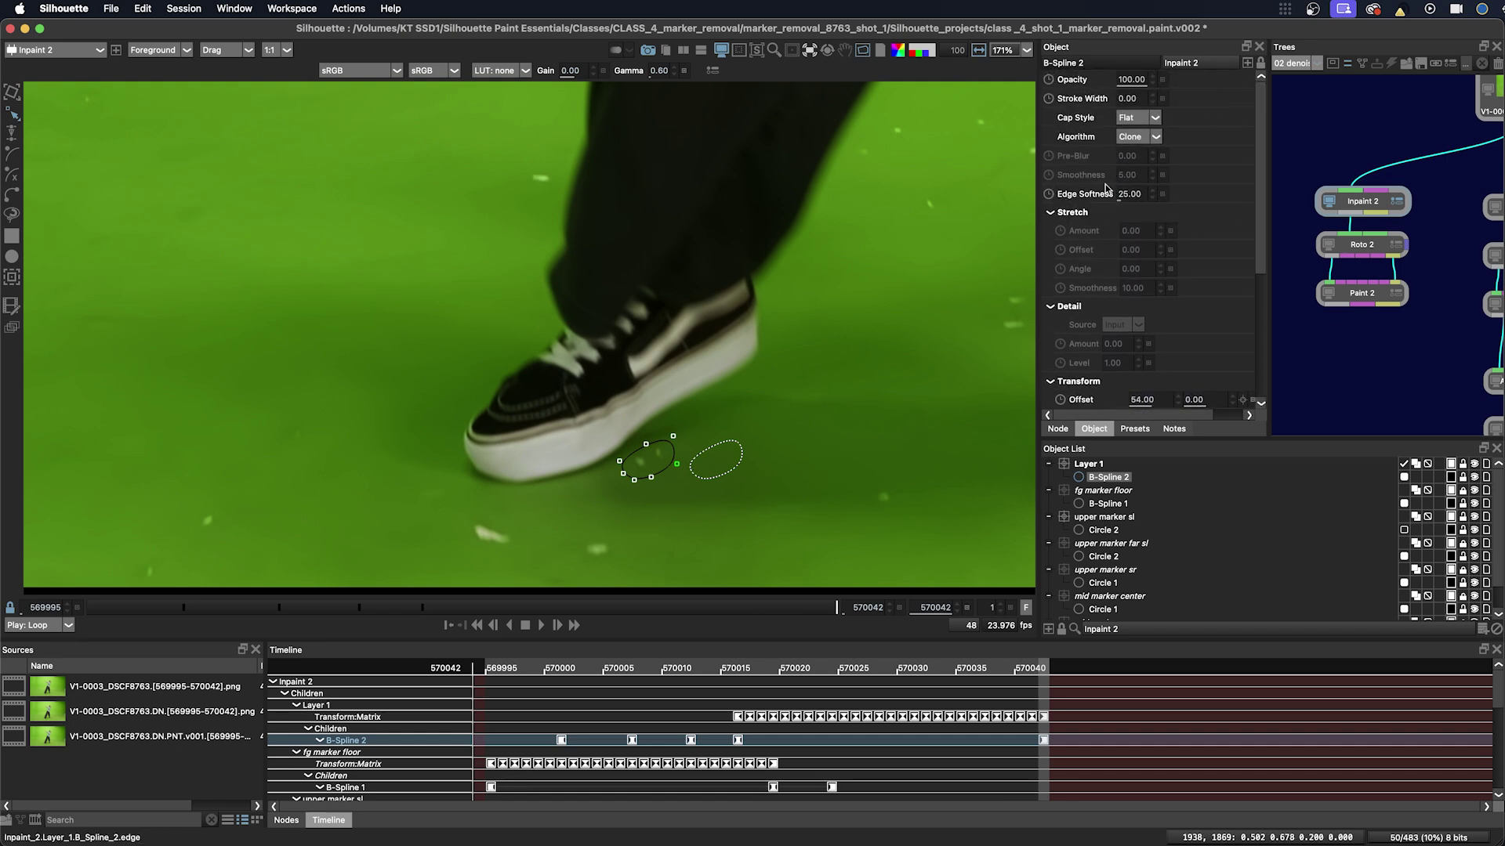
click(765, 458)
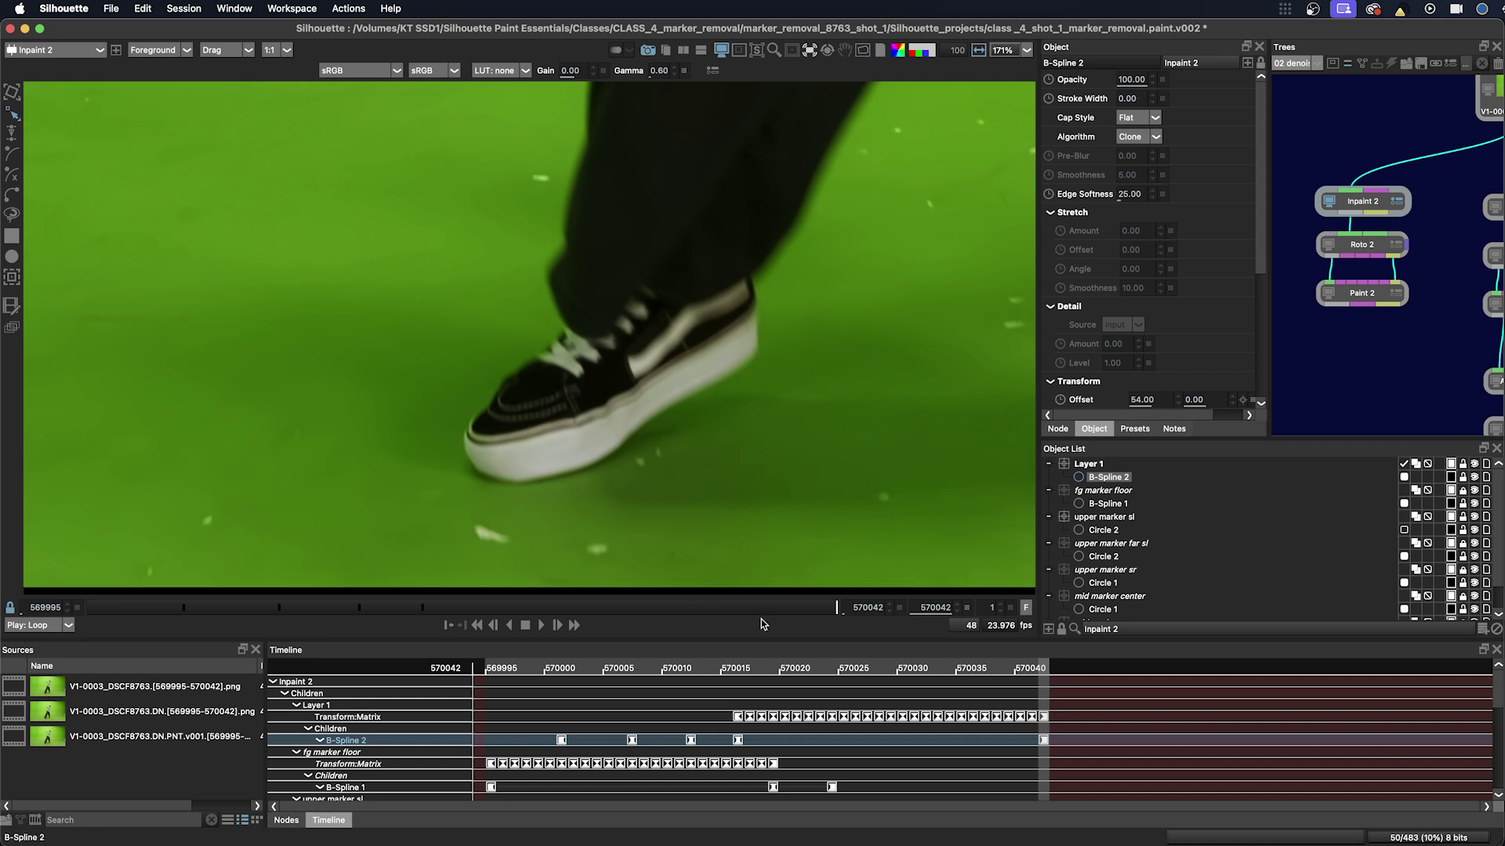
drag(820, 607, 837, 606)
key(3)
click(757, 607)
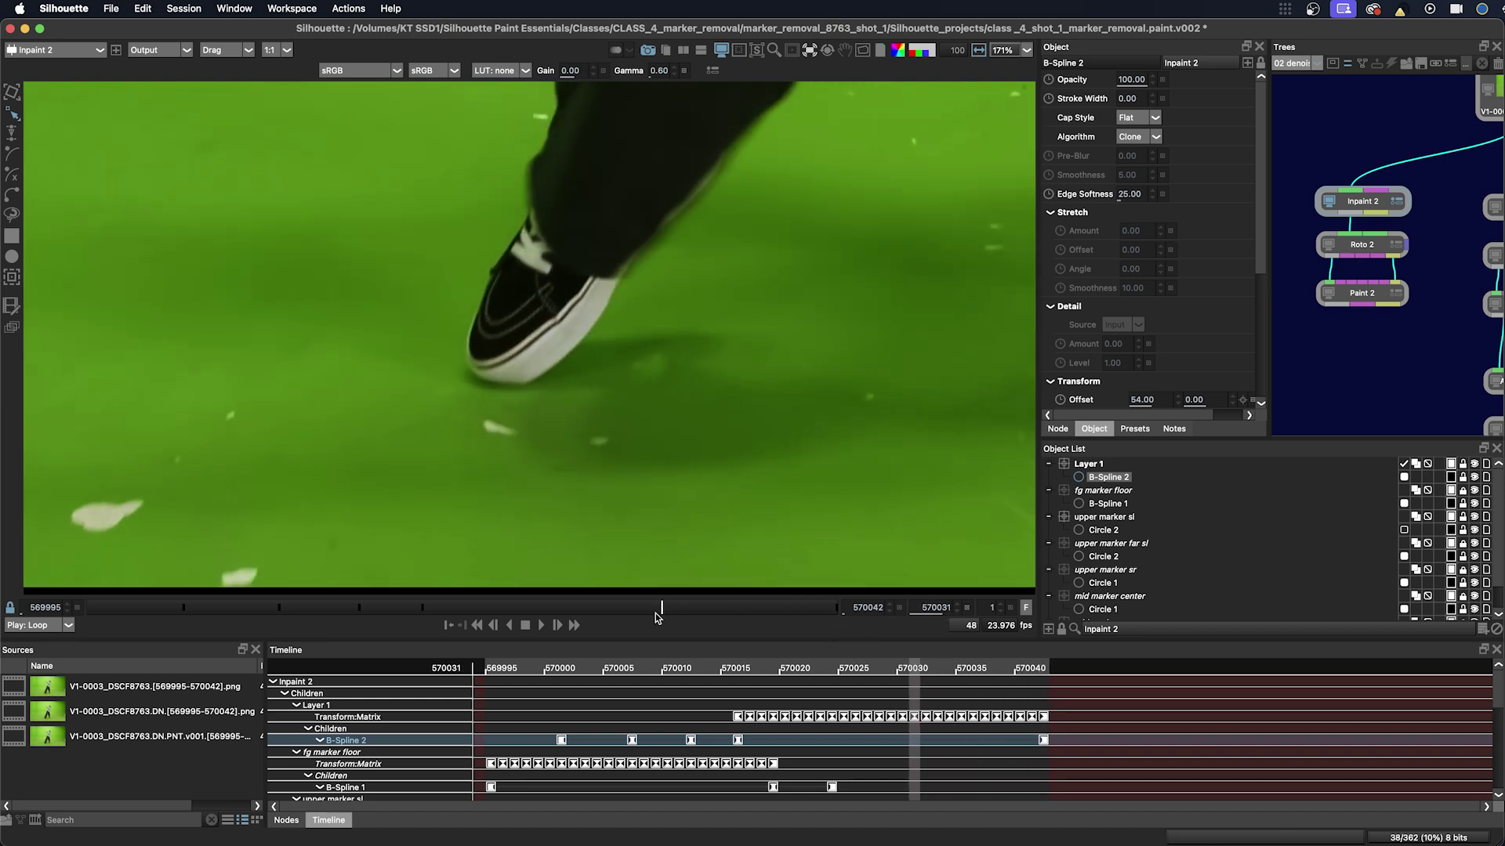
drag(757, 607, 678, 607)
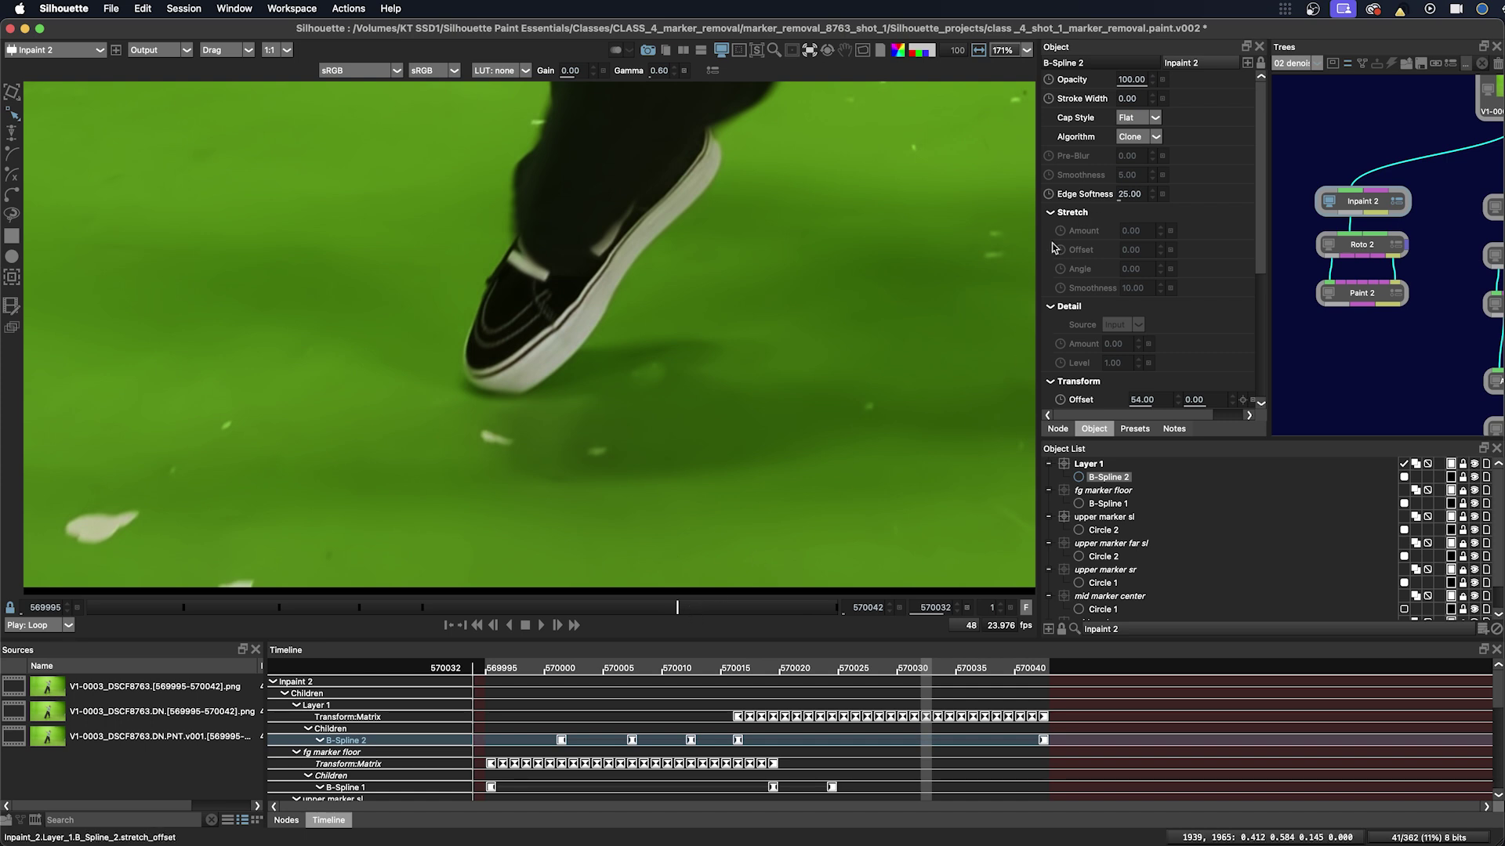
drag(677, 612, 662, 609)
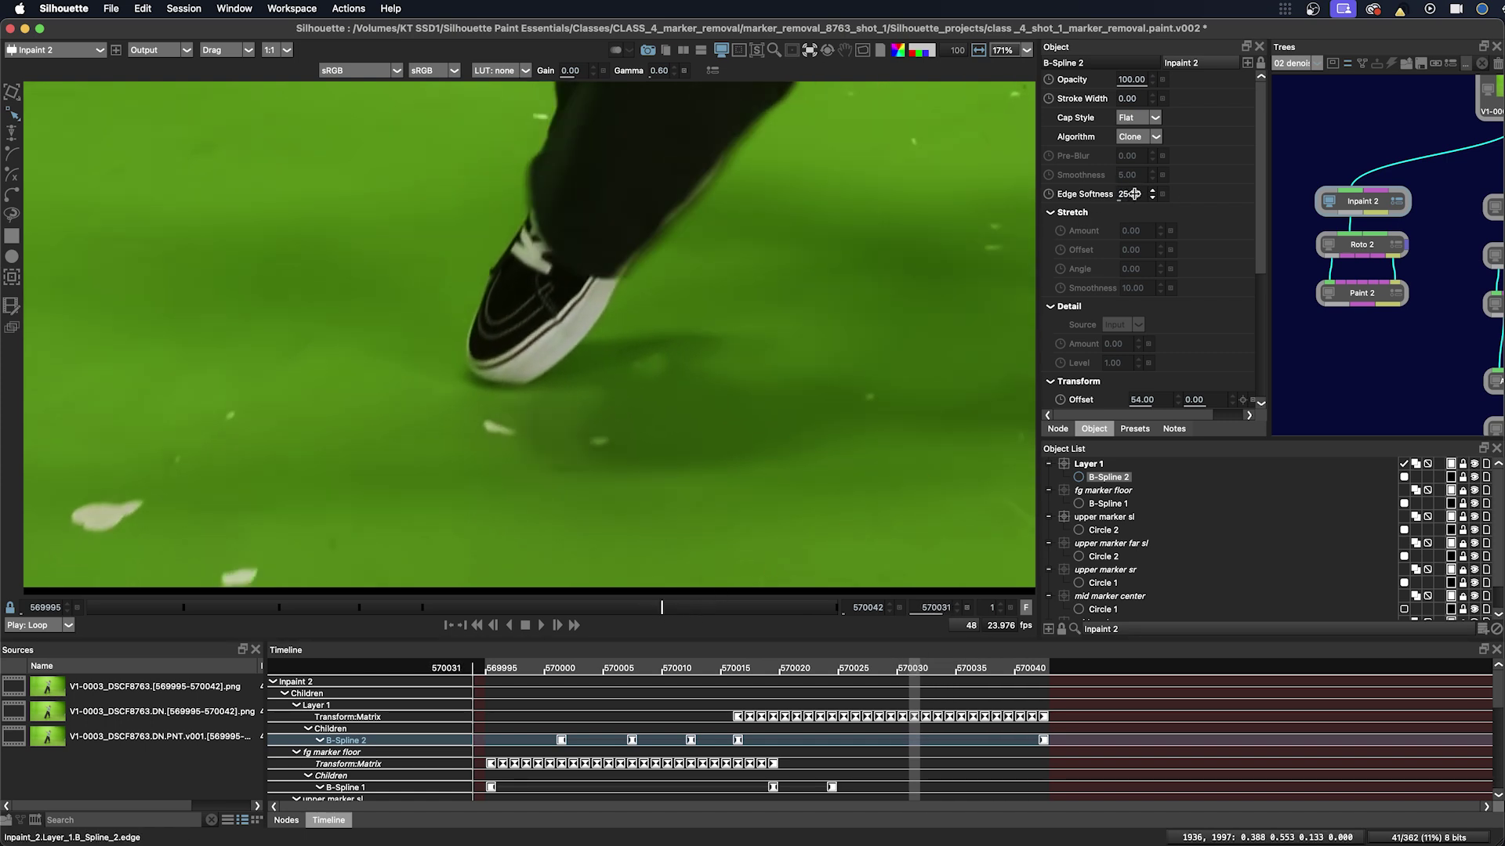
Set Edge Softness to 2, then show the outlines on the last frame.
drag(1135, 194, 1128, 194)
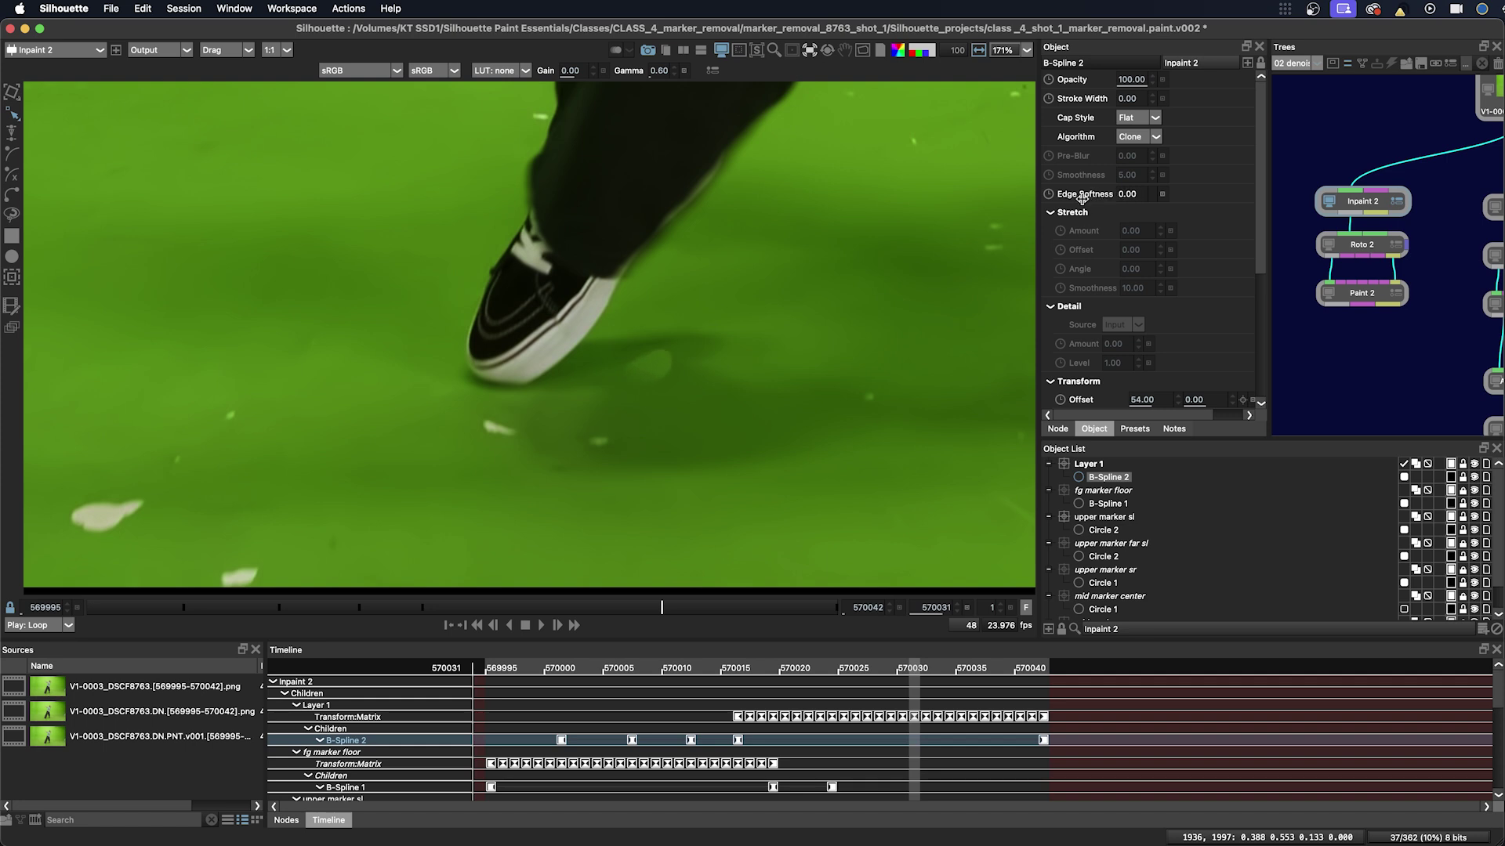
drag(1090, 196, 1129, 194)
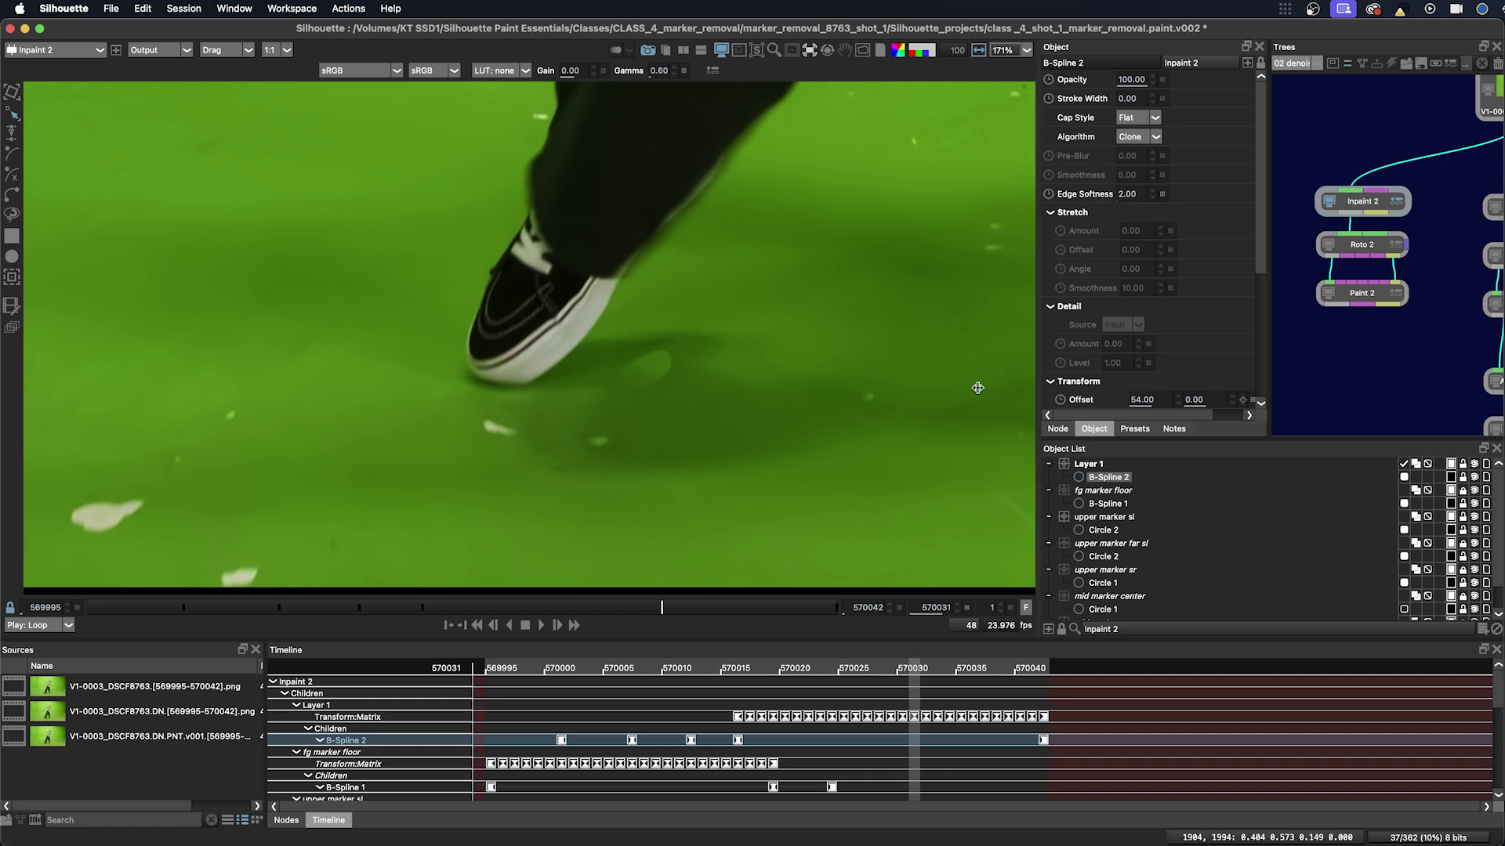
drag(662, 608, 847, 610)
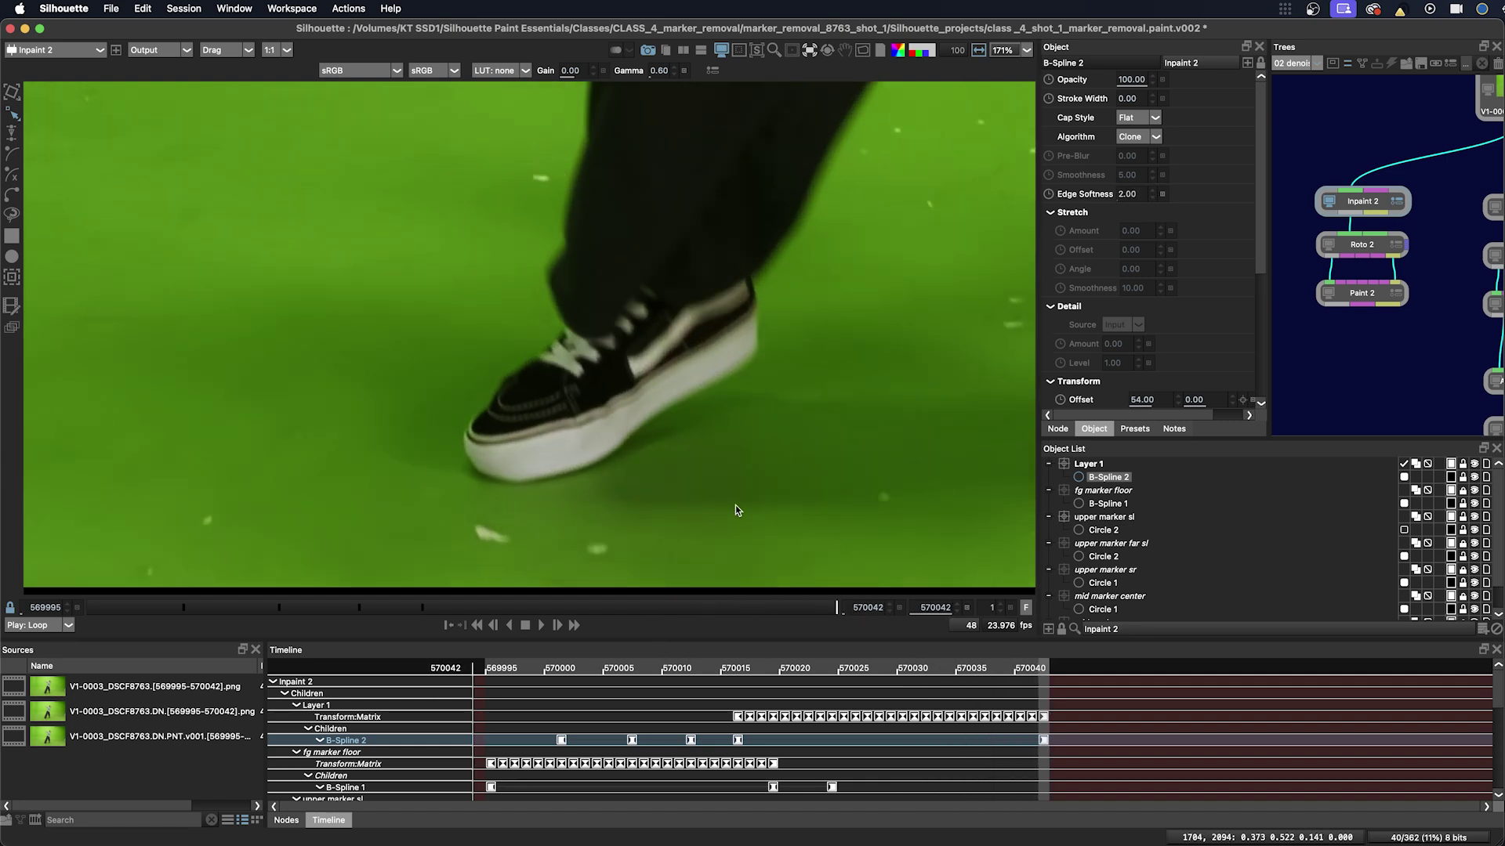
key(o)
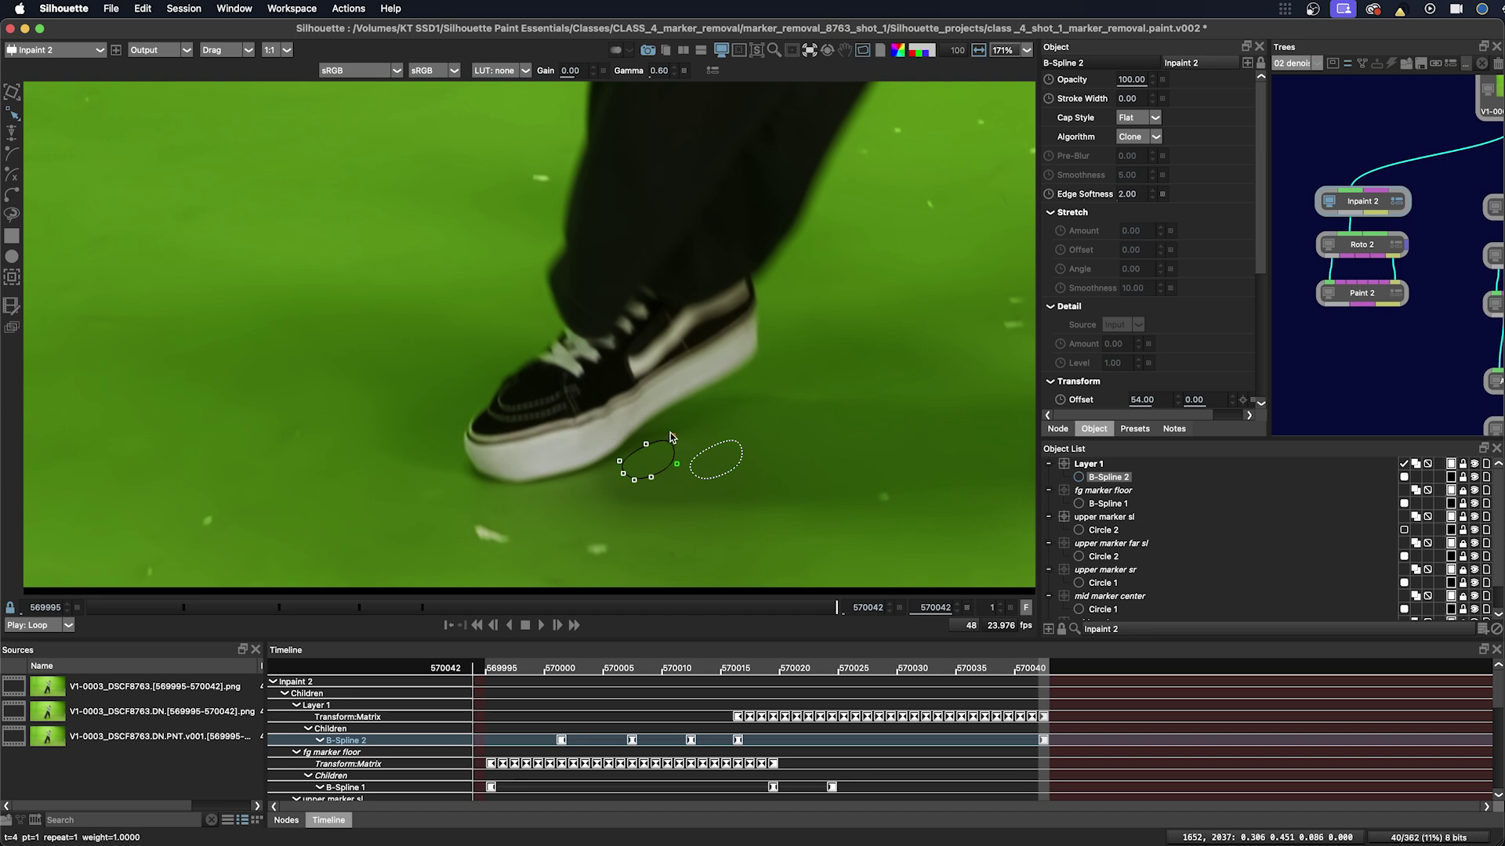
Select B-Spline 2's upper and left points in MultiFrame mode and play to check the patch.
mouse_move(693, 421)
mouse_down()
mouse_move(664, 450)
mouse_move(611, 462)
mouse_up()
click(668, 438)
key(ctrl+z)
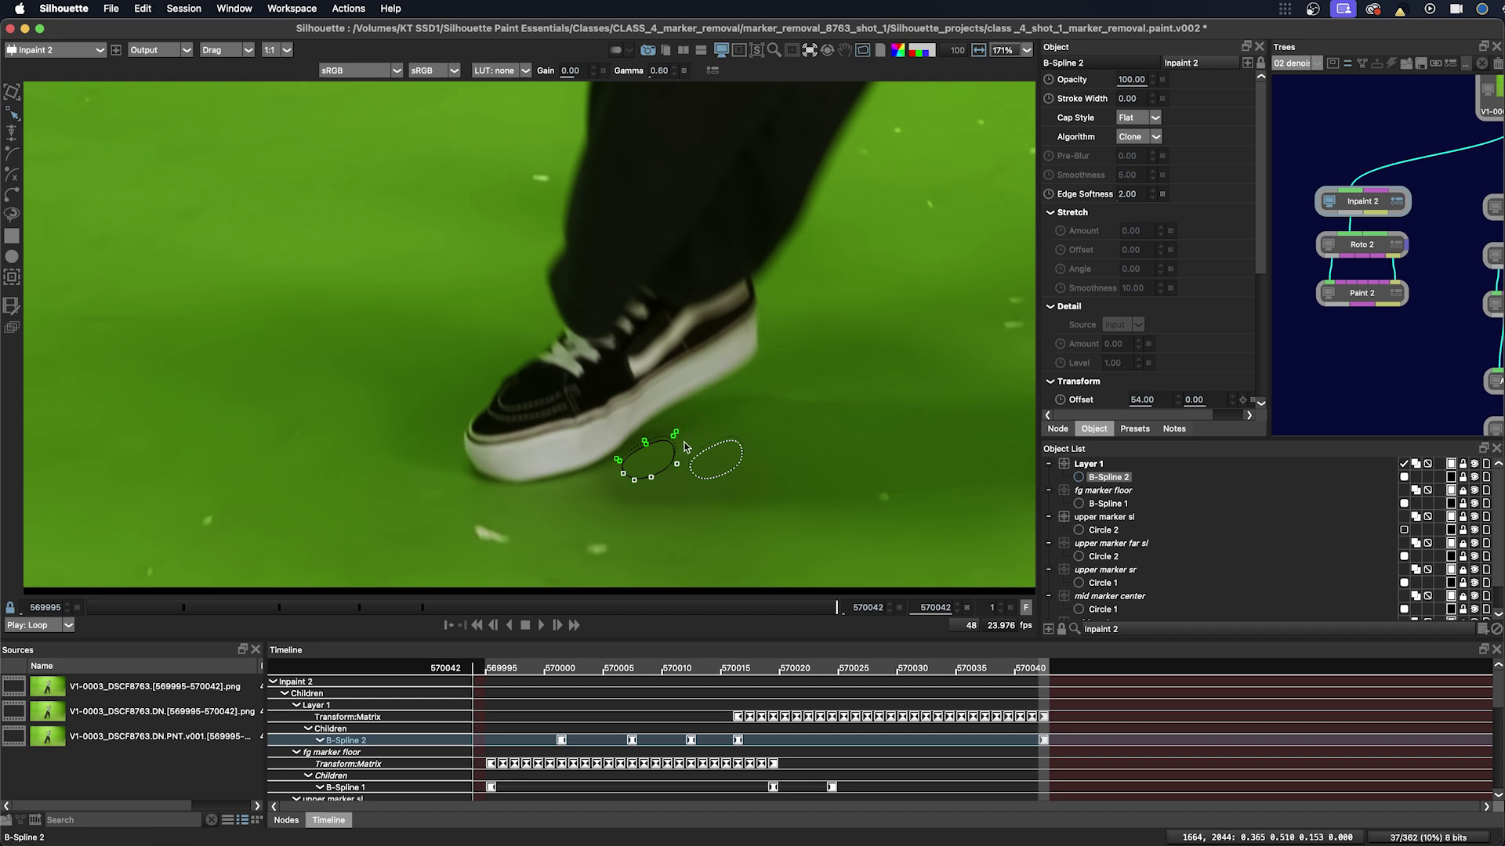
key(ctrl+shift+z)
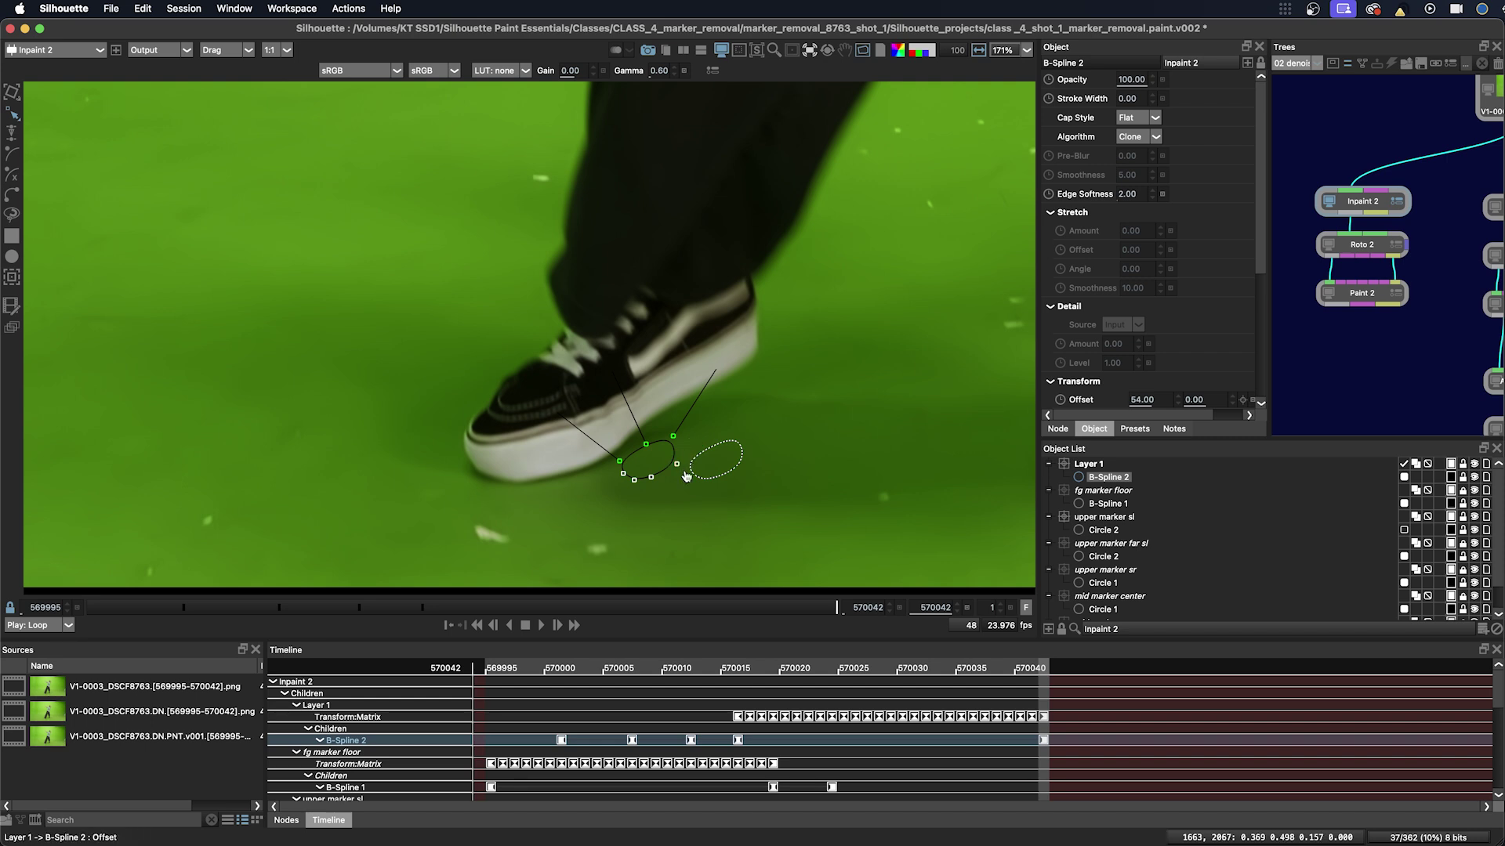
key(shift+m)
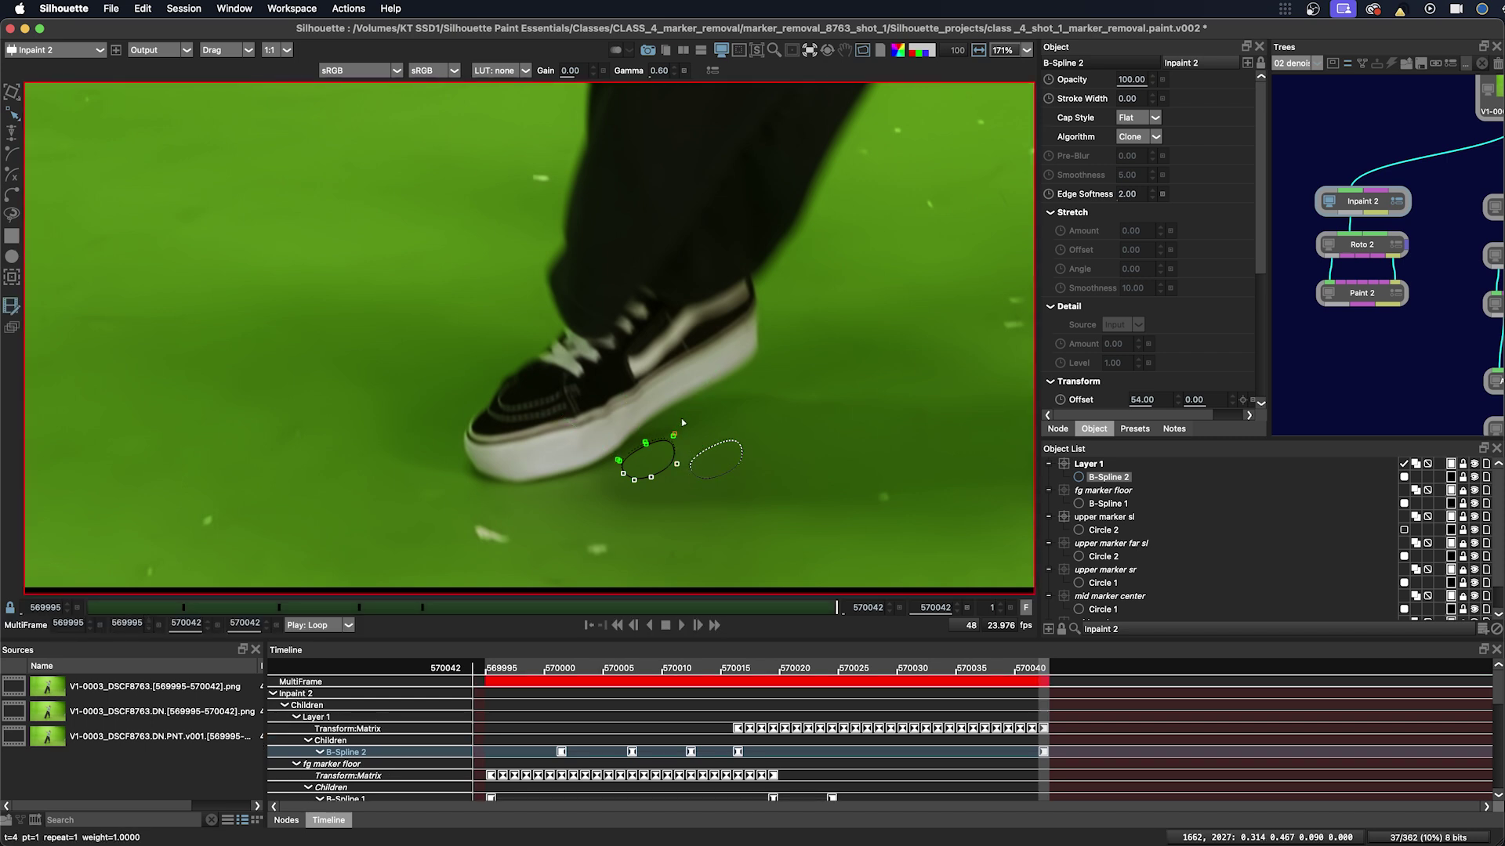
click(678, 466)
click(617, 471)
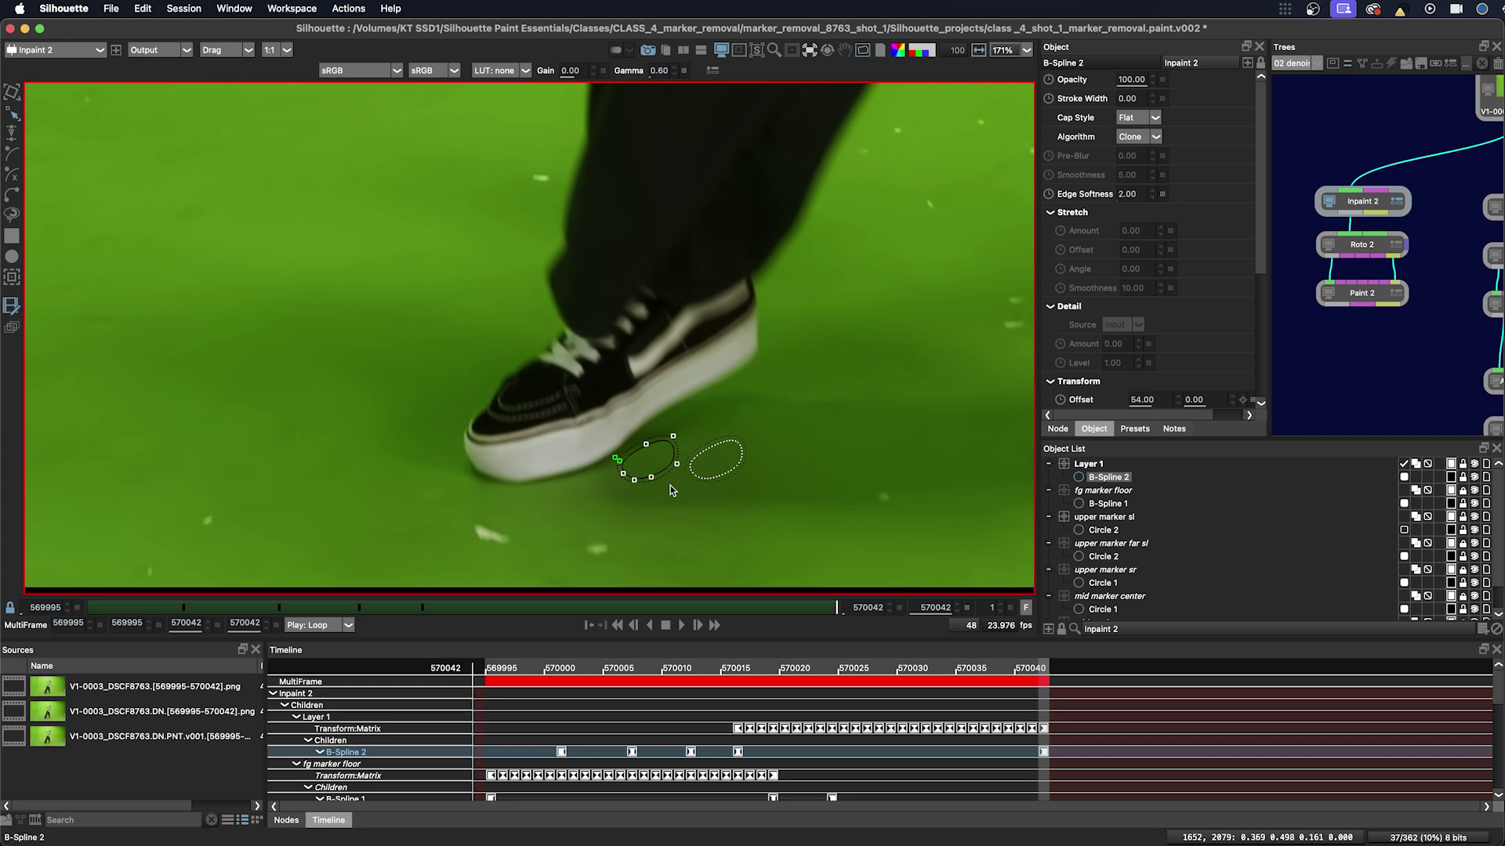
key(space)
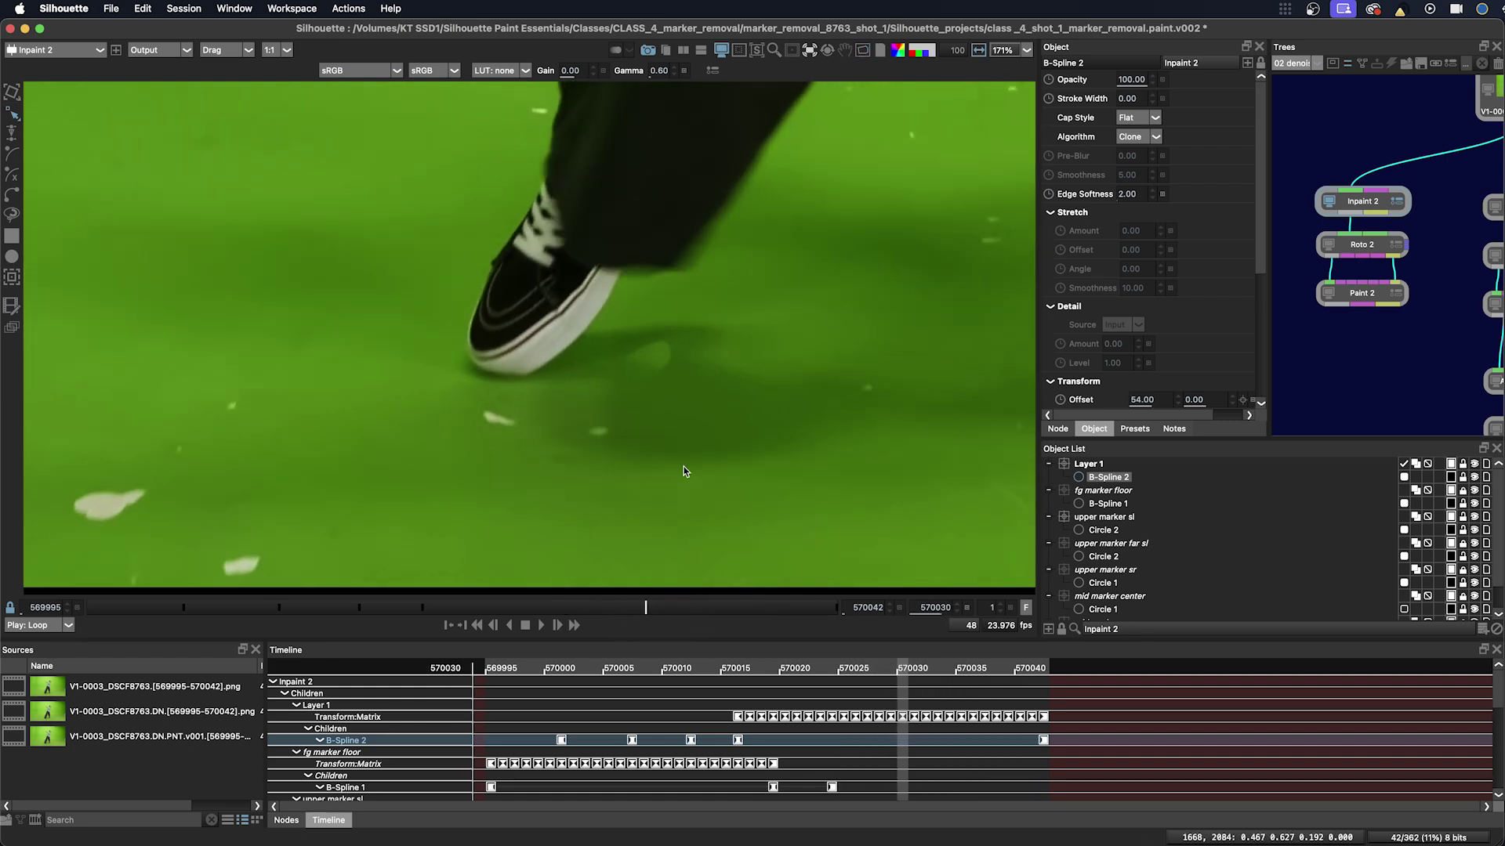
Reshape the clone patch at frame 570030, hide overlays, and review it in playback.
drag(670, 353, 694, 344)
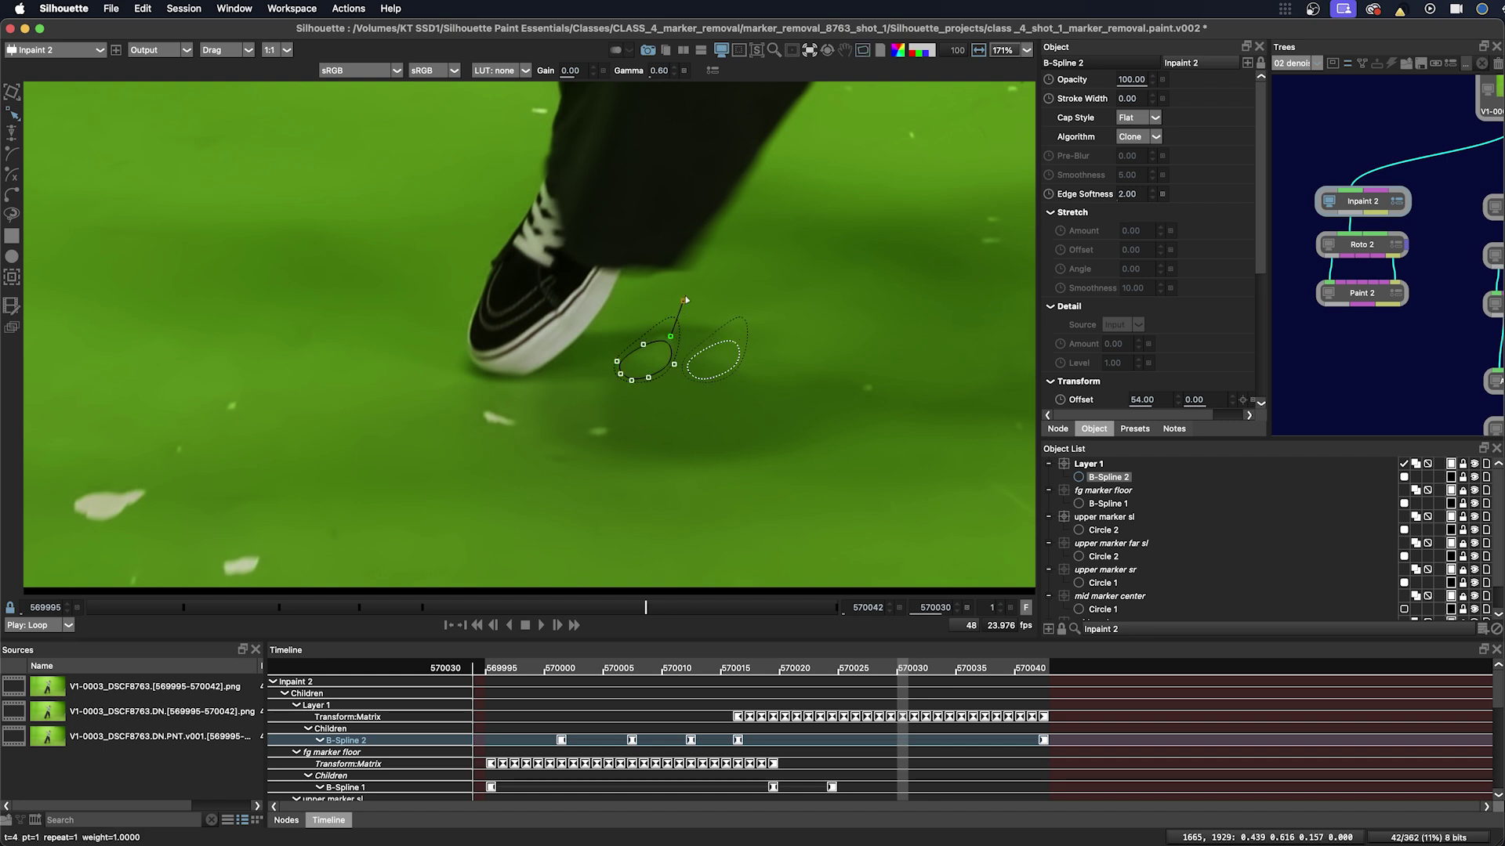
key(m)
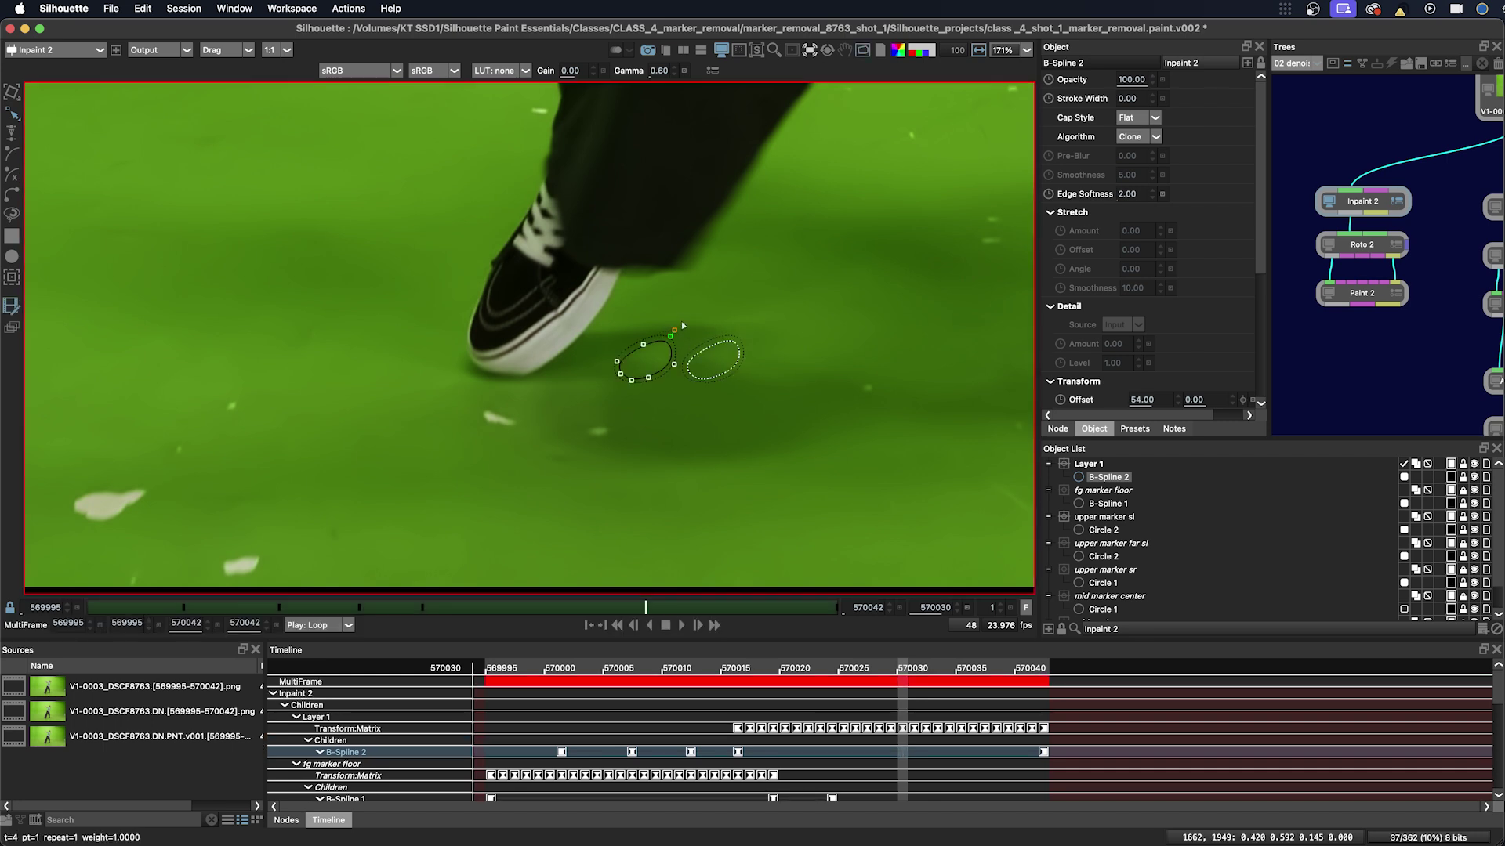
click(660, 360)
key(Return)
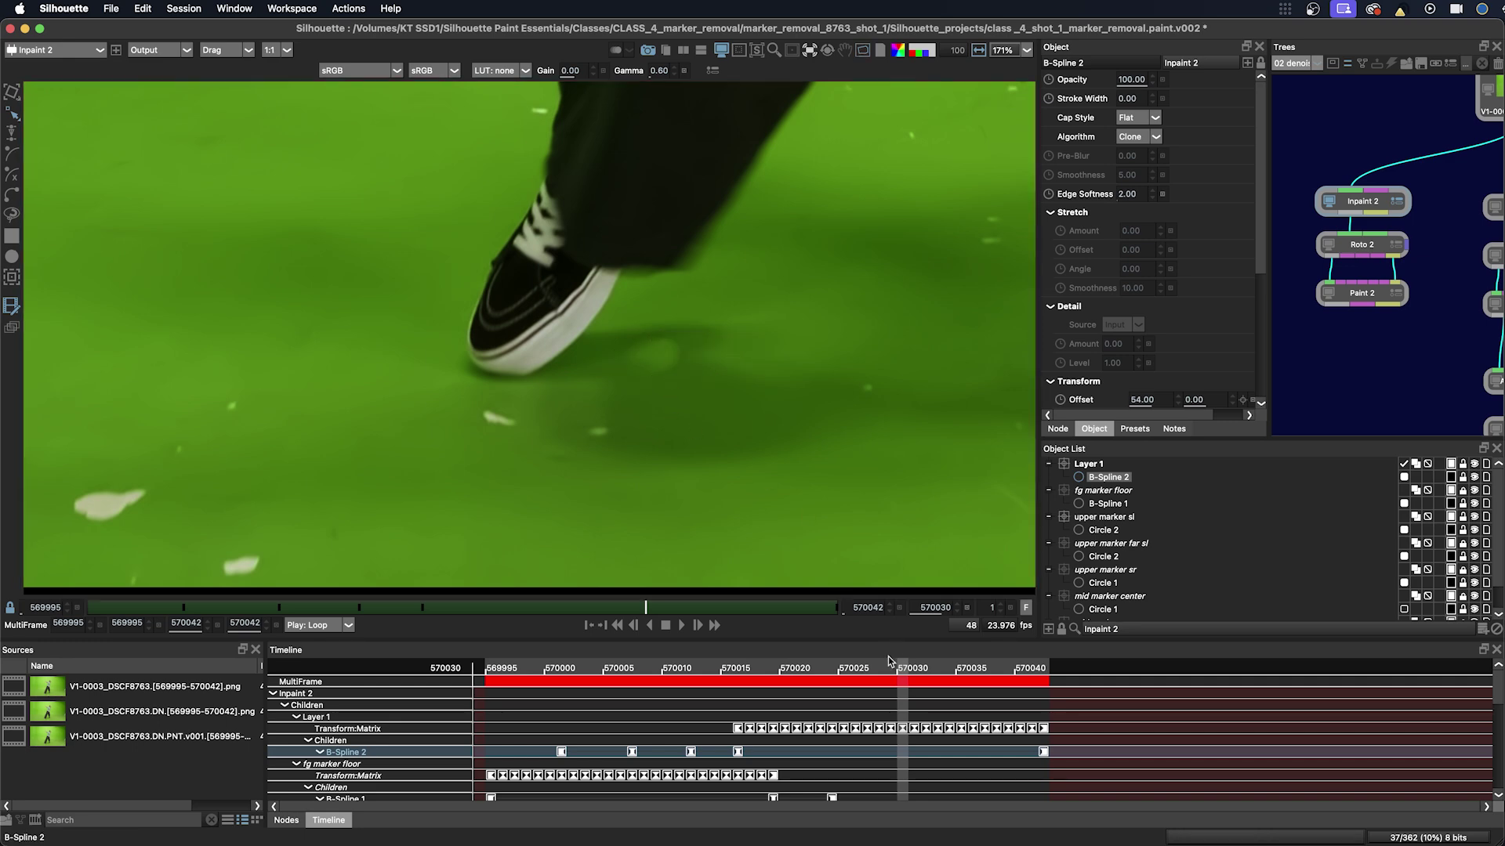
mouse_move(900, 672)
mouse_down()
mouse_move(639, 684)
mouse_move(739, 686)
mouse_up()
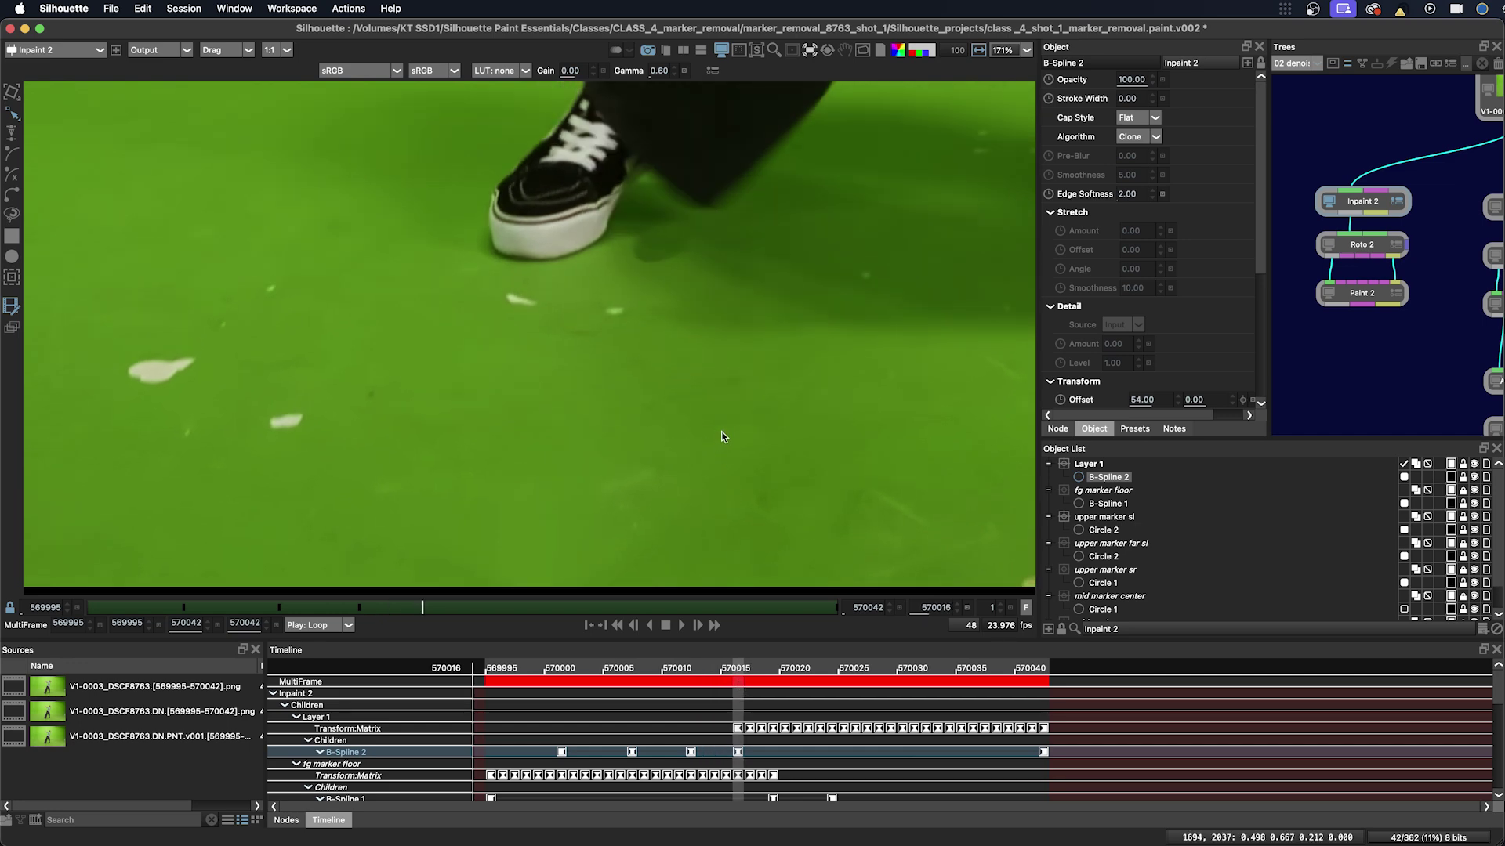
key(space)
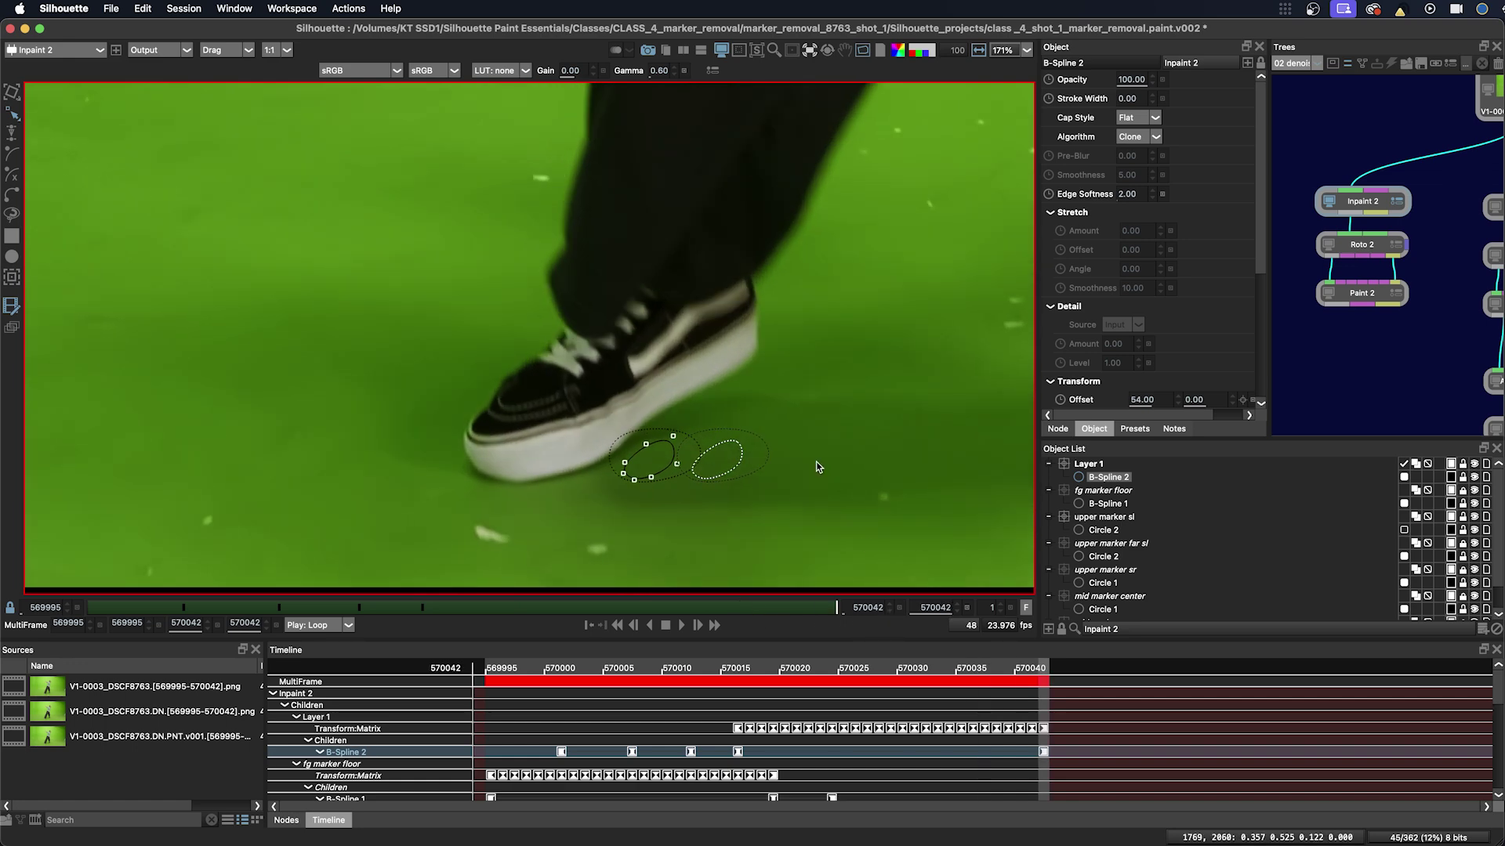
key(space)
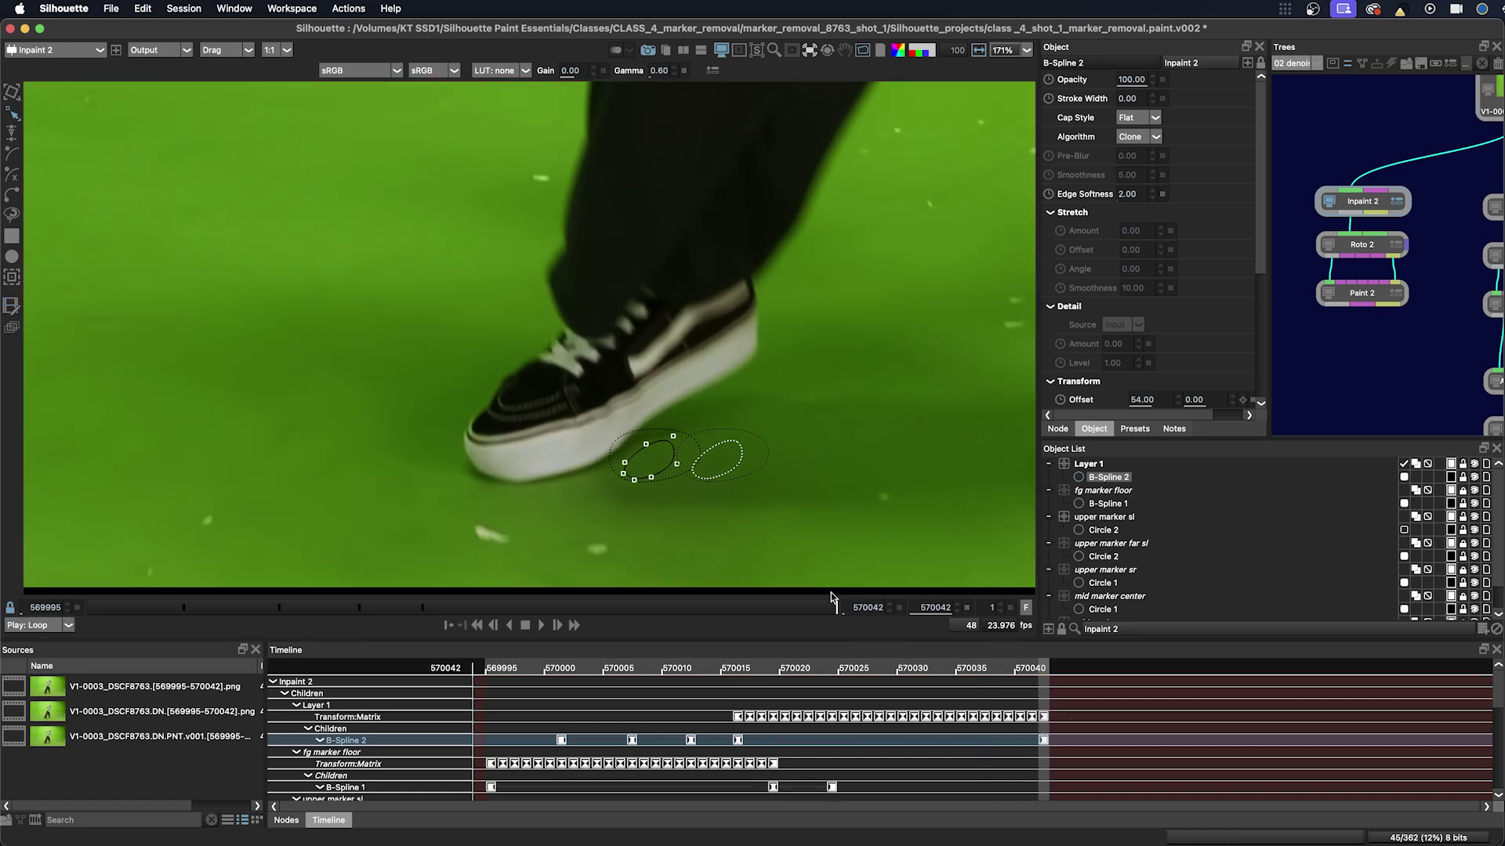
Near frame 570031, show the shape overlays and add a point to the clone shape.
mouse_move(838, 608)
mouse_down()
mouse_move(664, 610)
mouse_move(837, 608)
mouse_up()
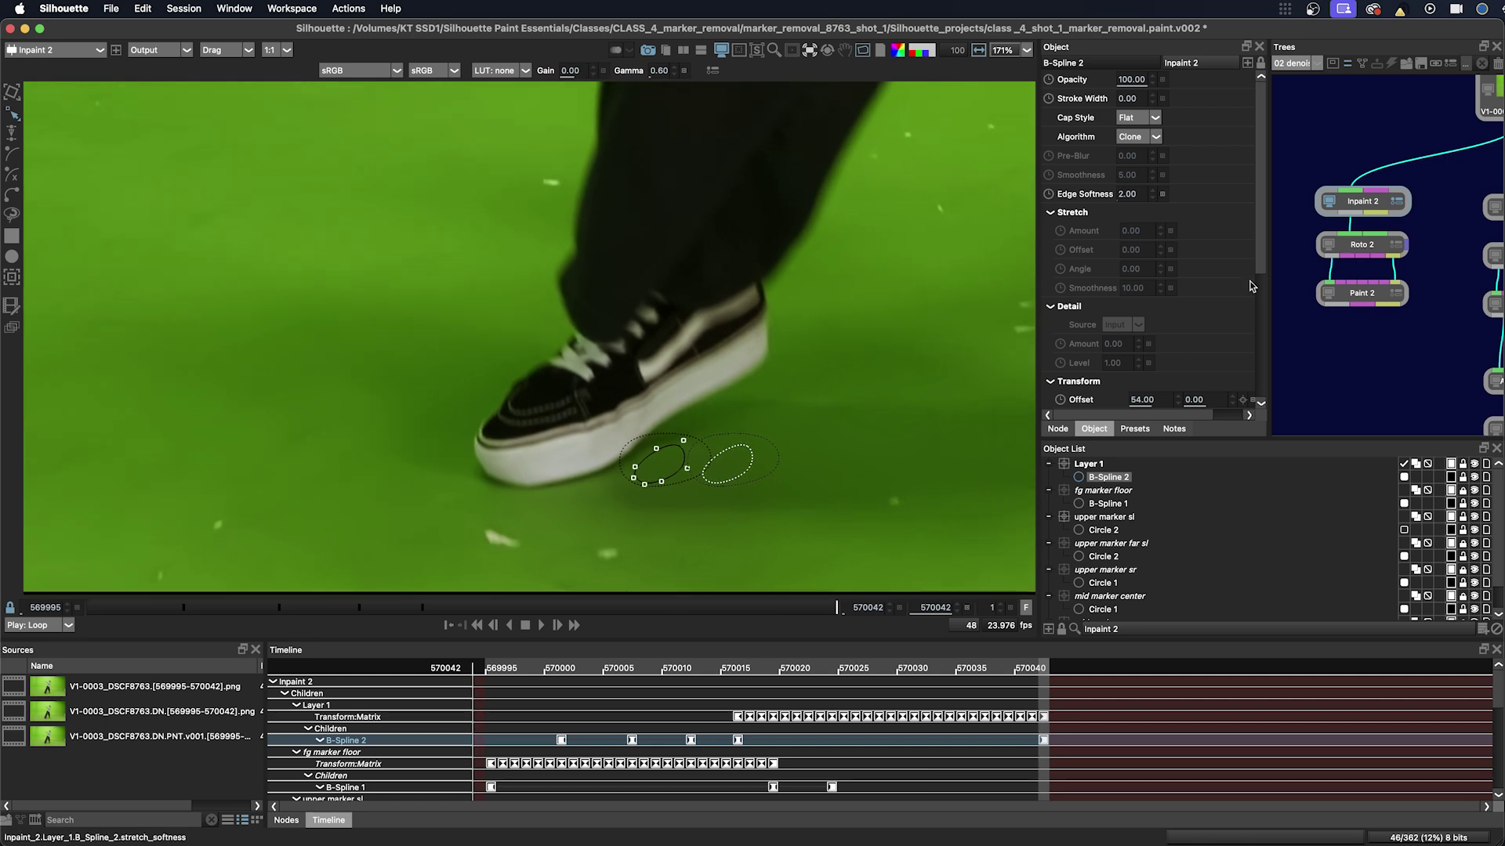
scroll(1077, 302, down, 5)
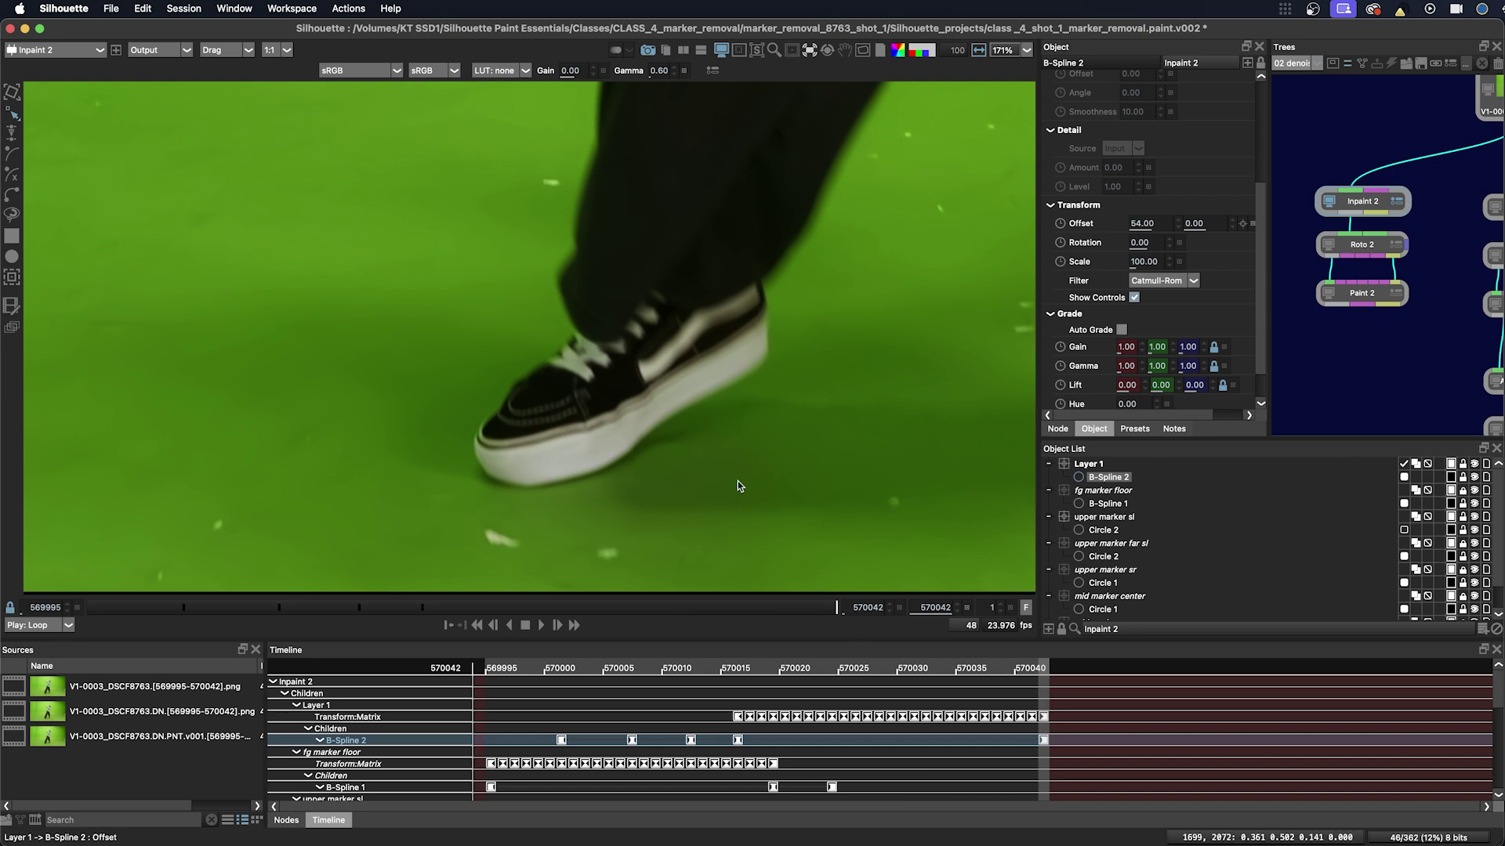
key(r)
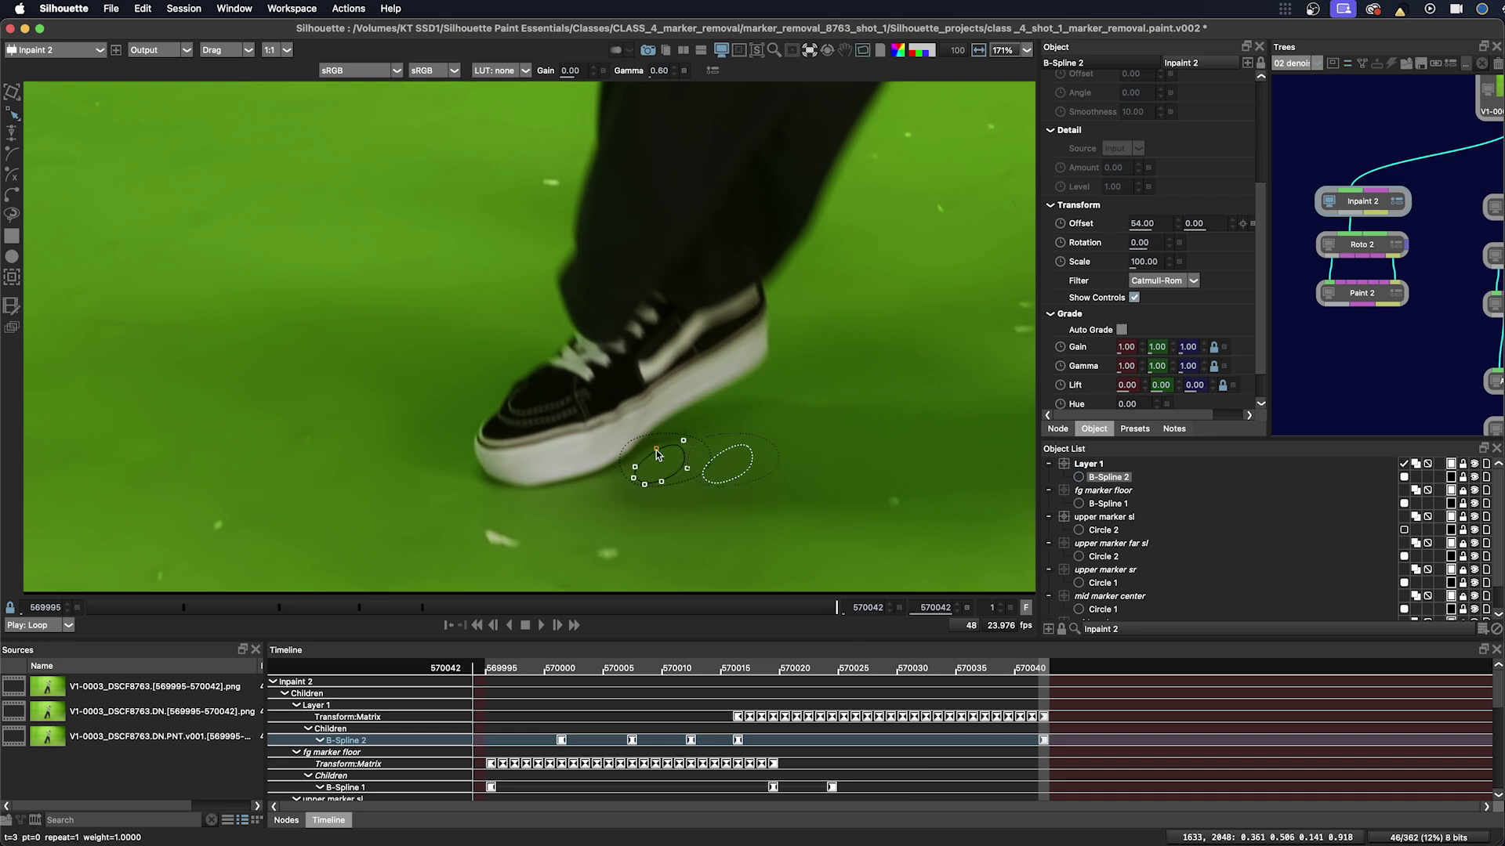
click(614, 464)
Select another point of the clone shape and toggle the overlays to compare the patch.
key(p)
key(r)
click(659, 453)
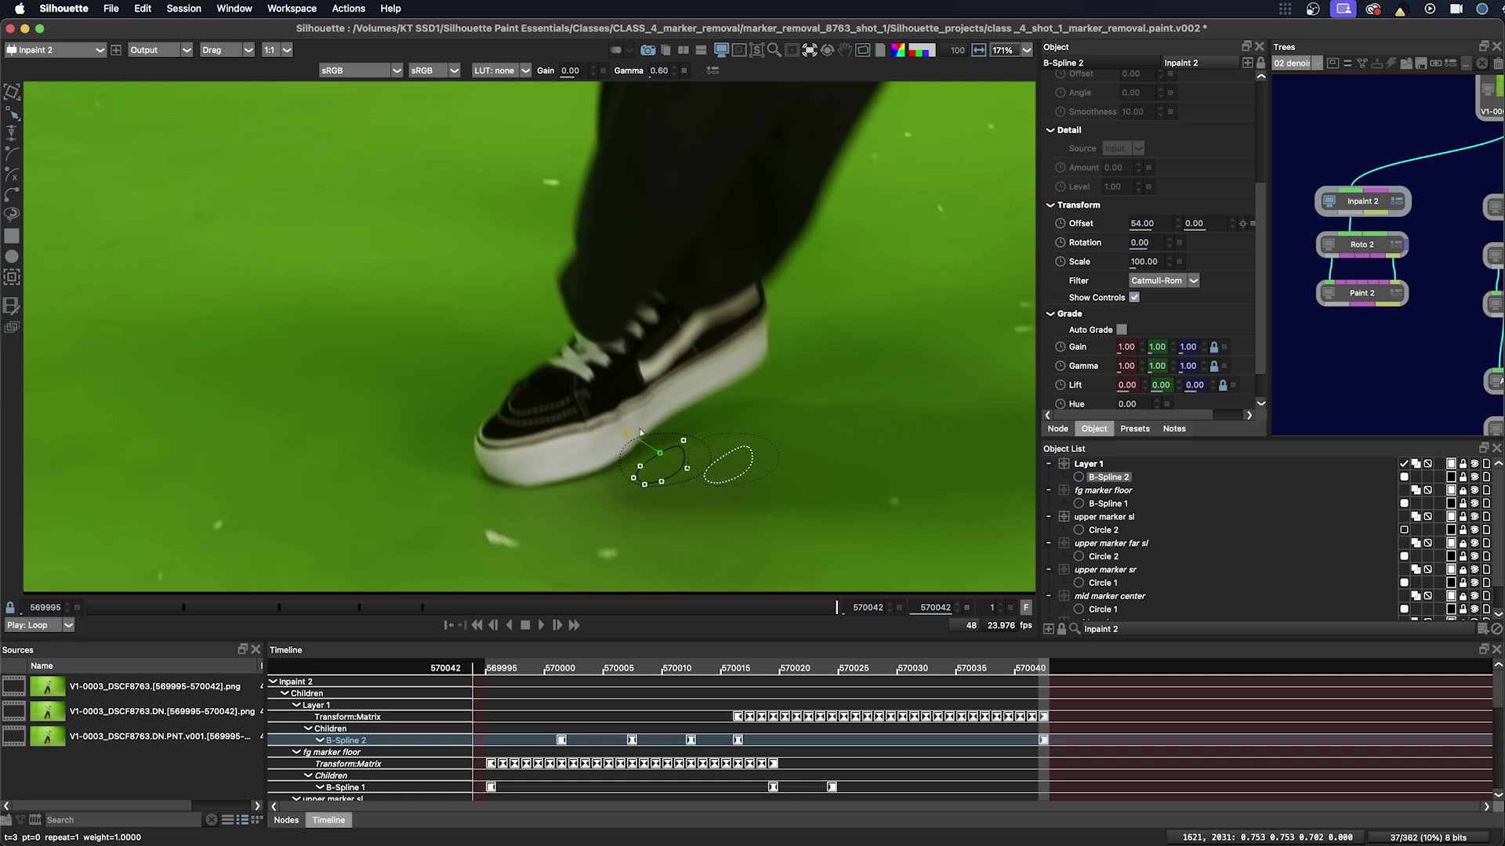
key(p)
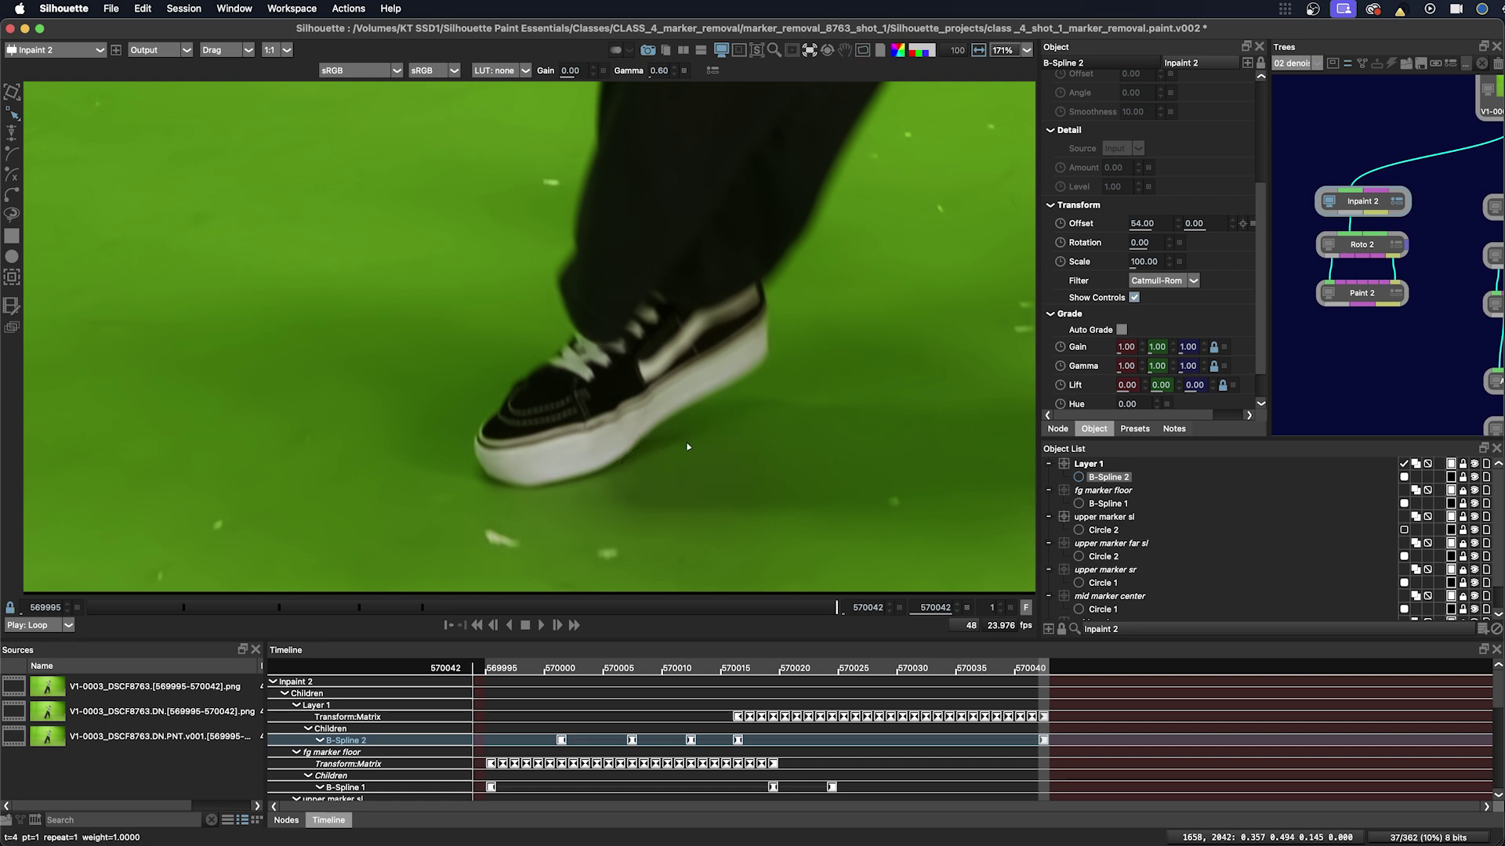
key(p)
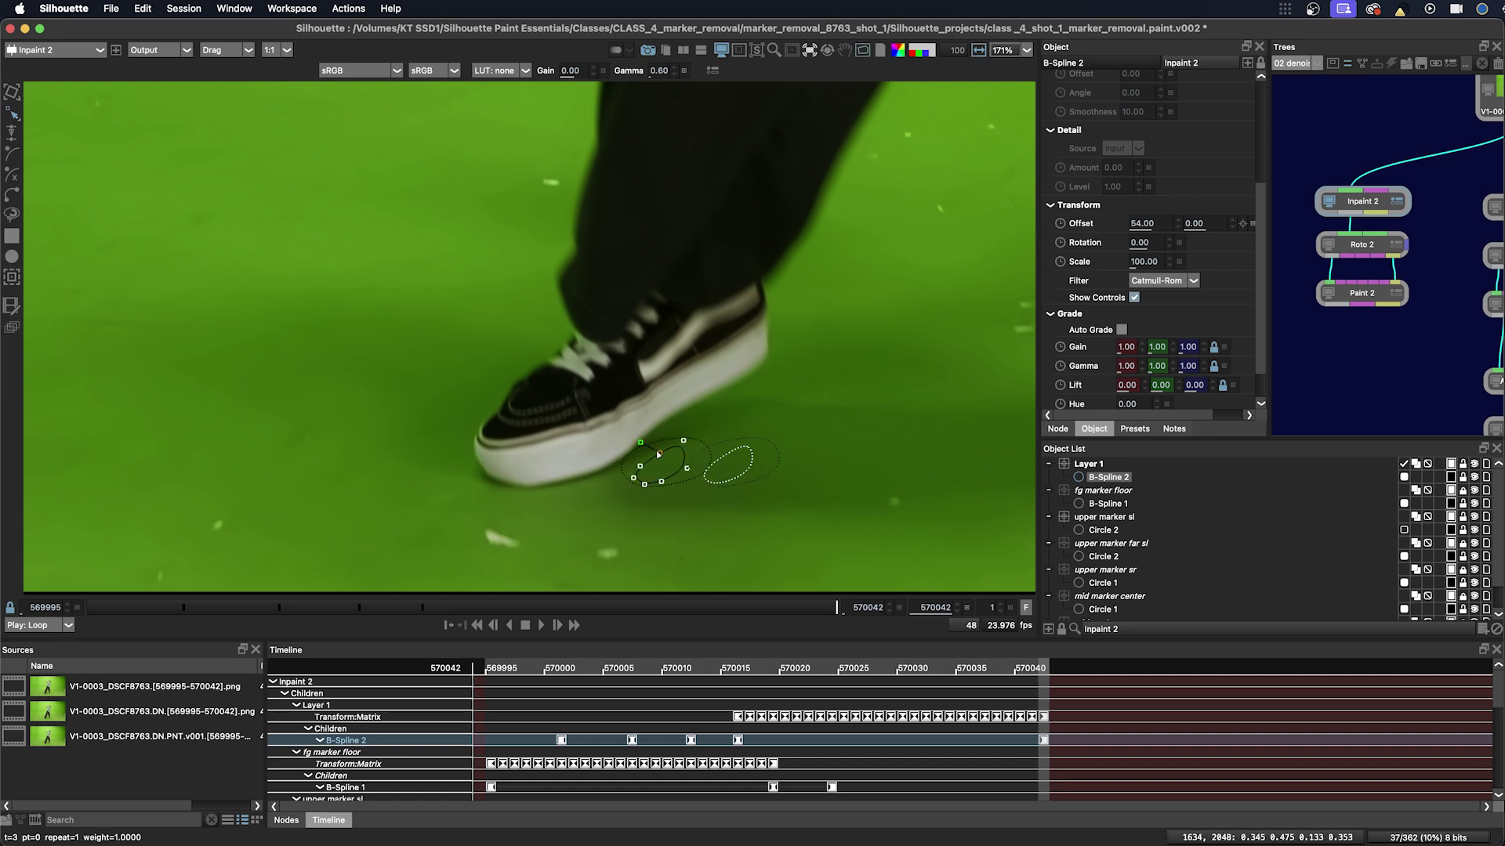
key(p)
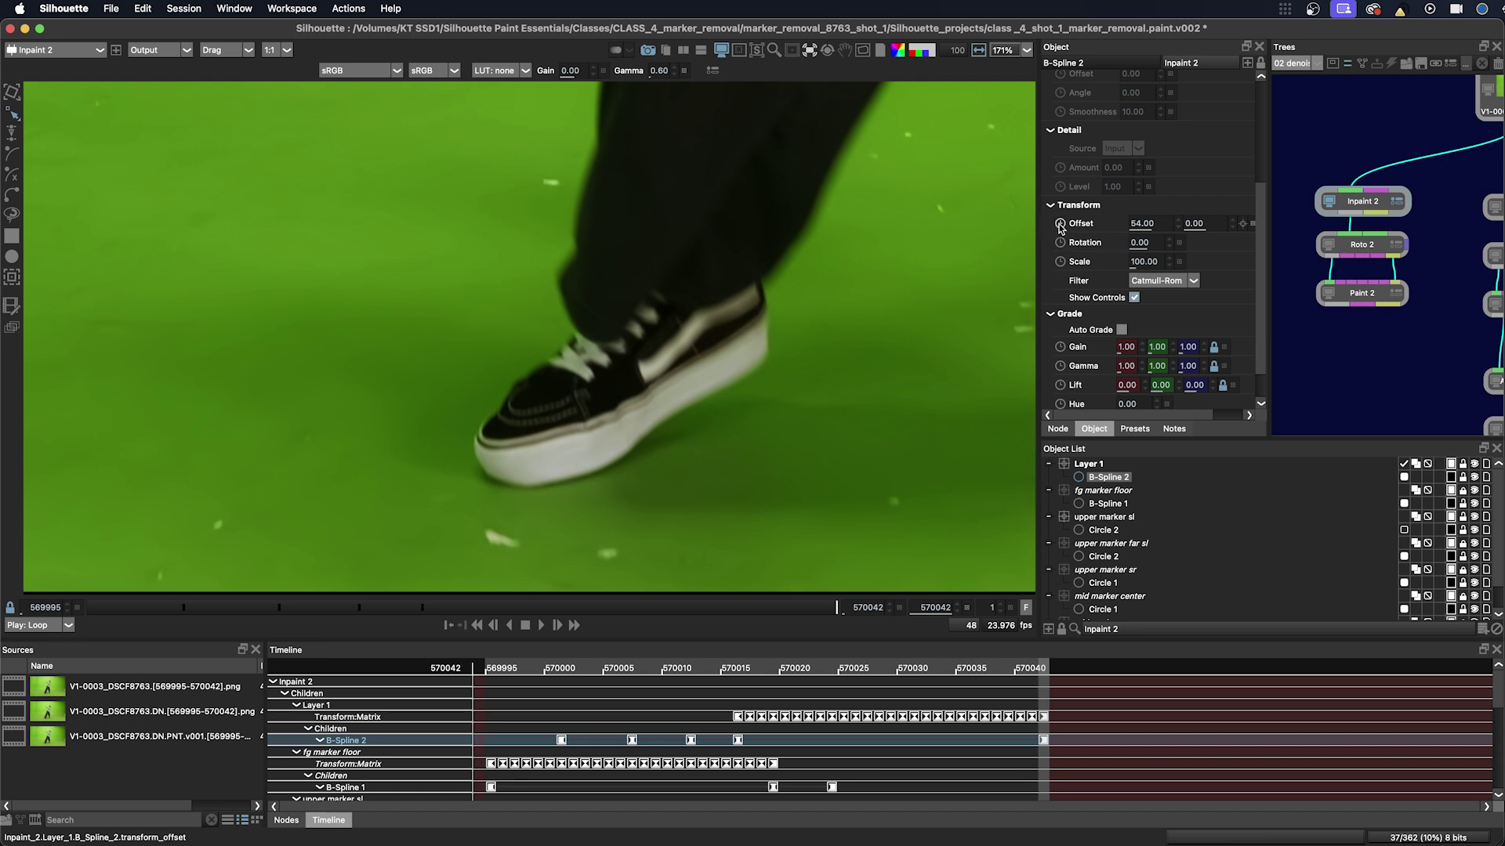
Enable keyframing on the clone source Offset and add a keyframe at frame 570037.
click(1061, 223)
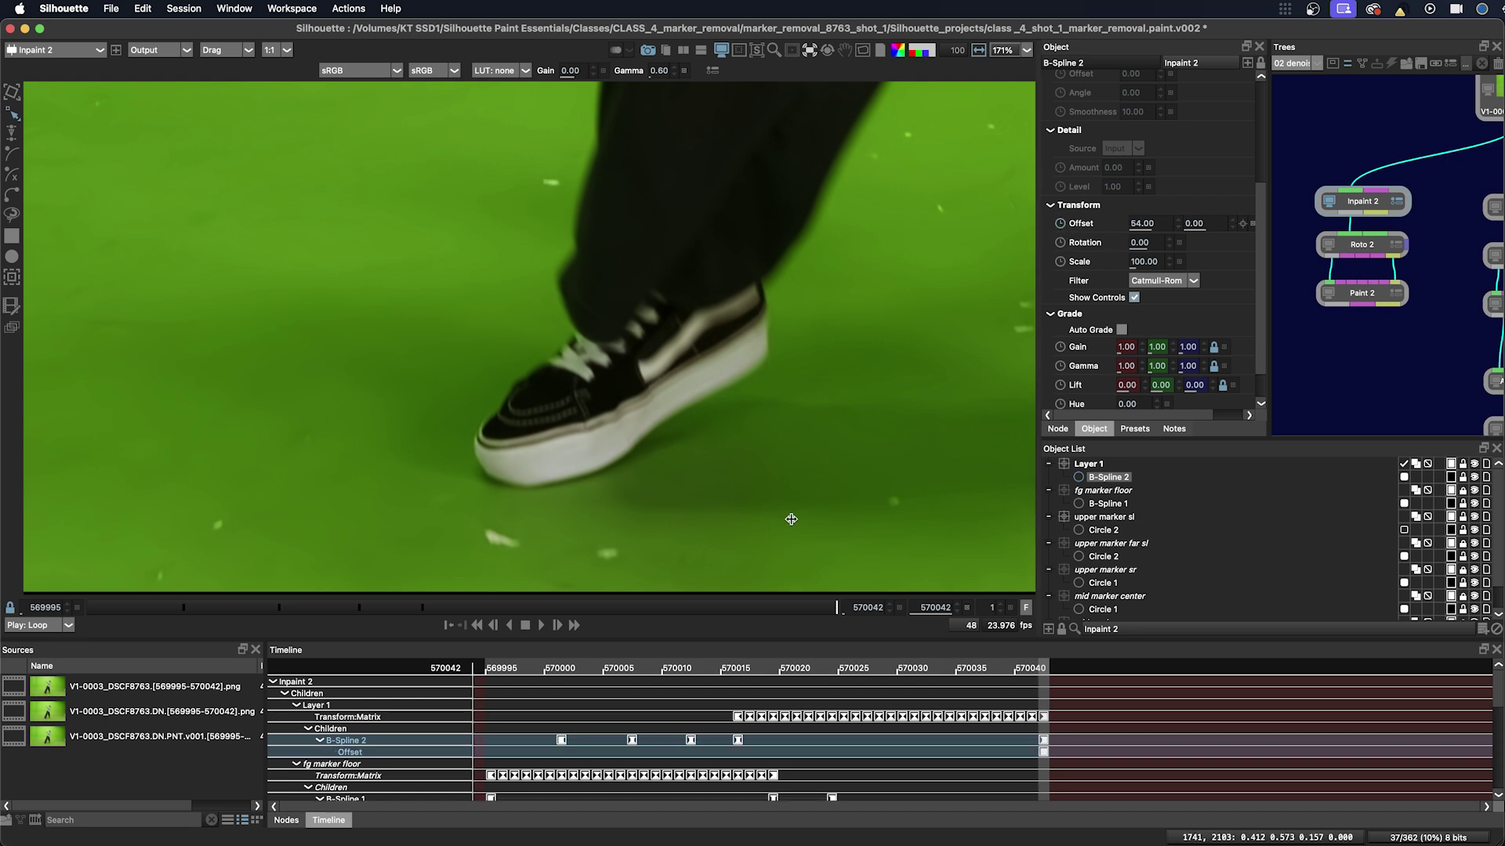
click(826, 609)
mouse_move(826, 609)
mouse_down()
mouse_move(673, 607)
mouse_move(757, 608)
mouse_up()
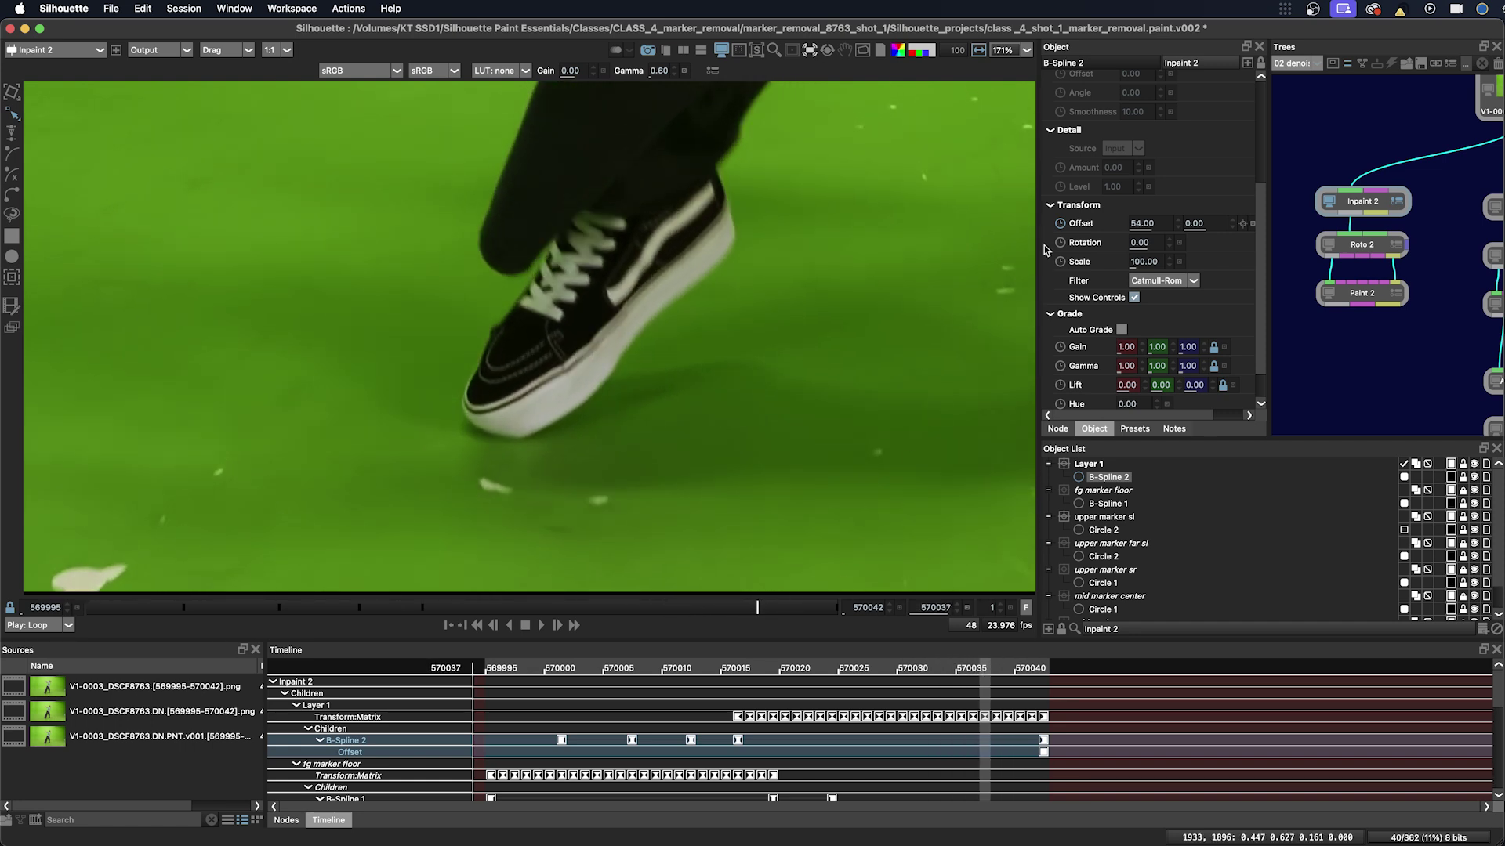
click(985, 753)
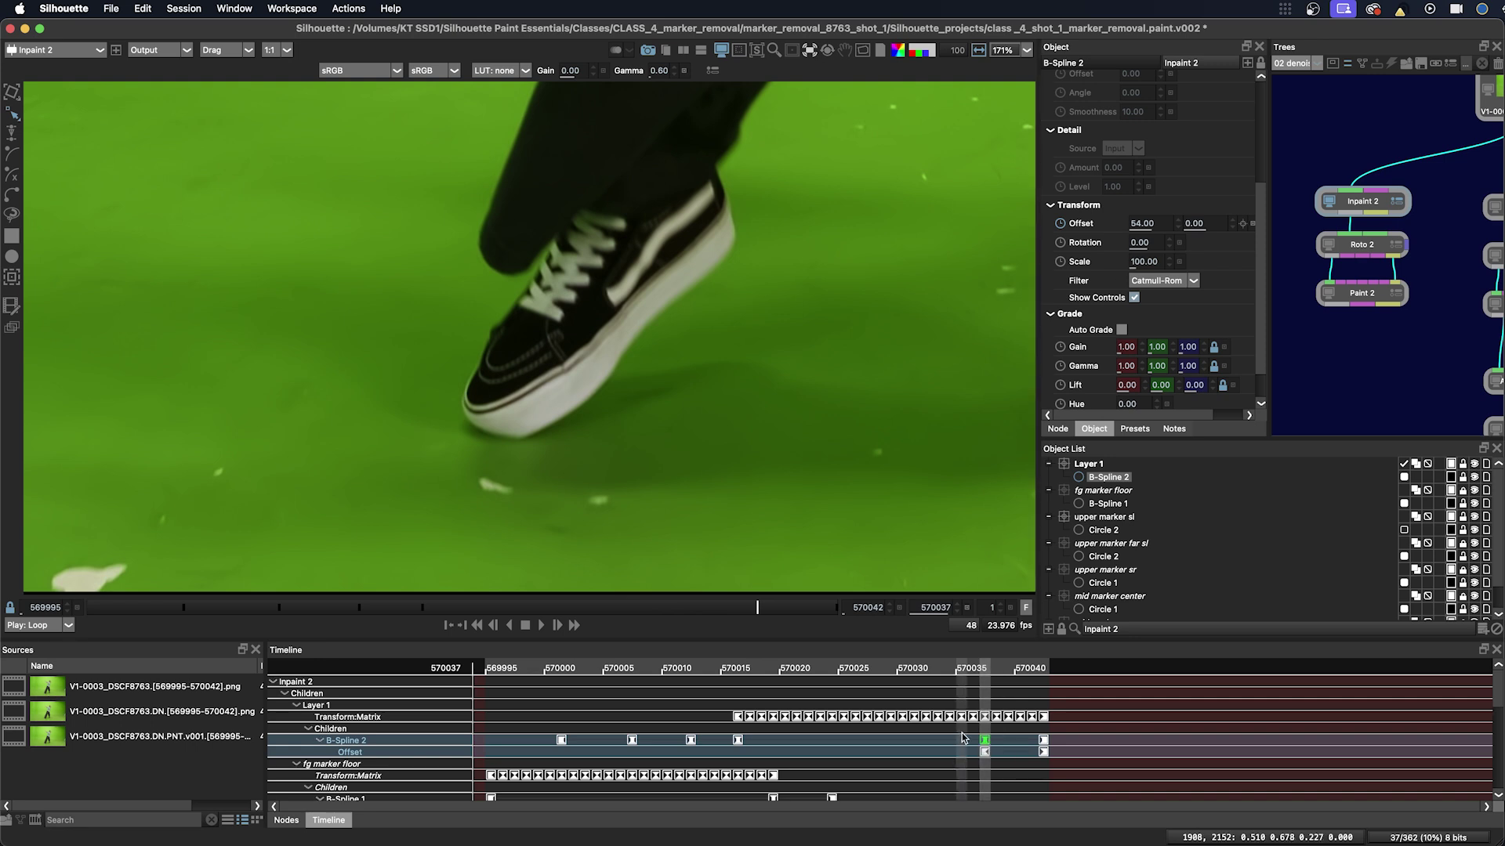
Around frame 570031, raise the vertical source offset from 30 to 42 and check nearby frames.
drag(757, 609, 638, 621)
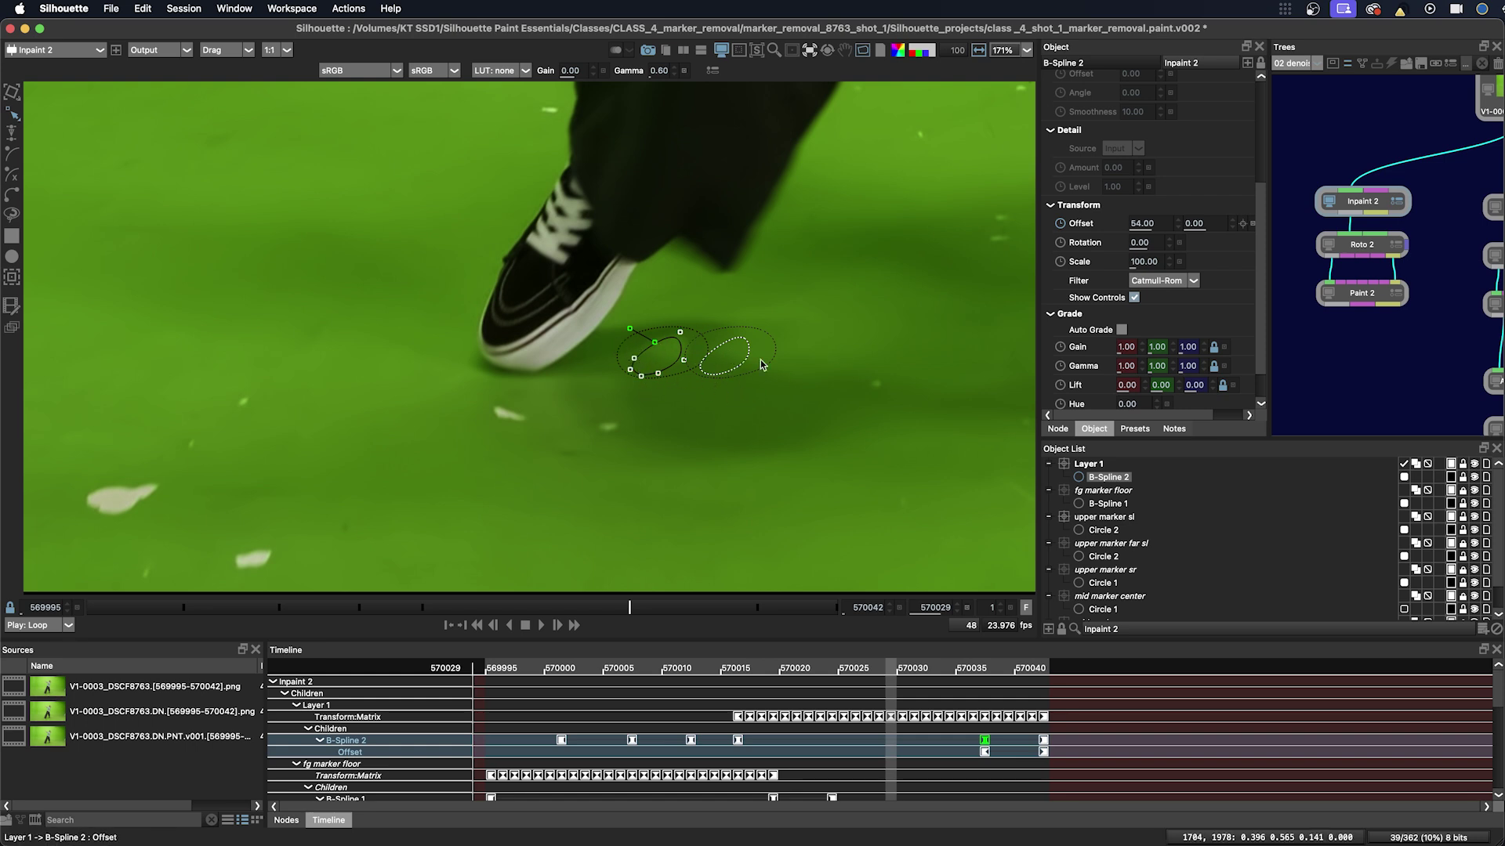
drag(1202, 224, 1176, 224)
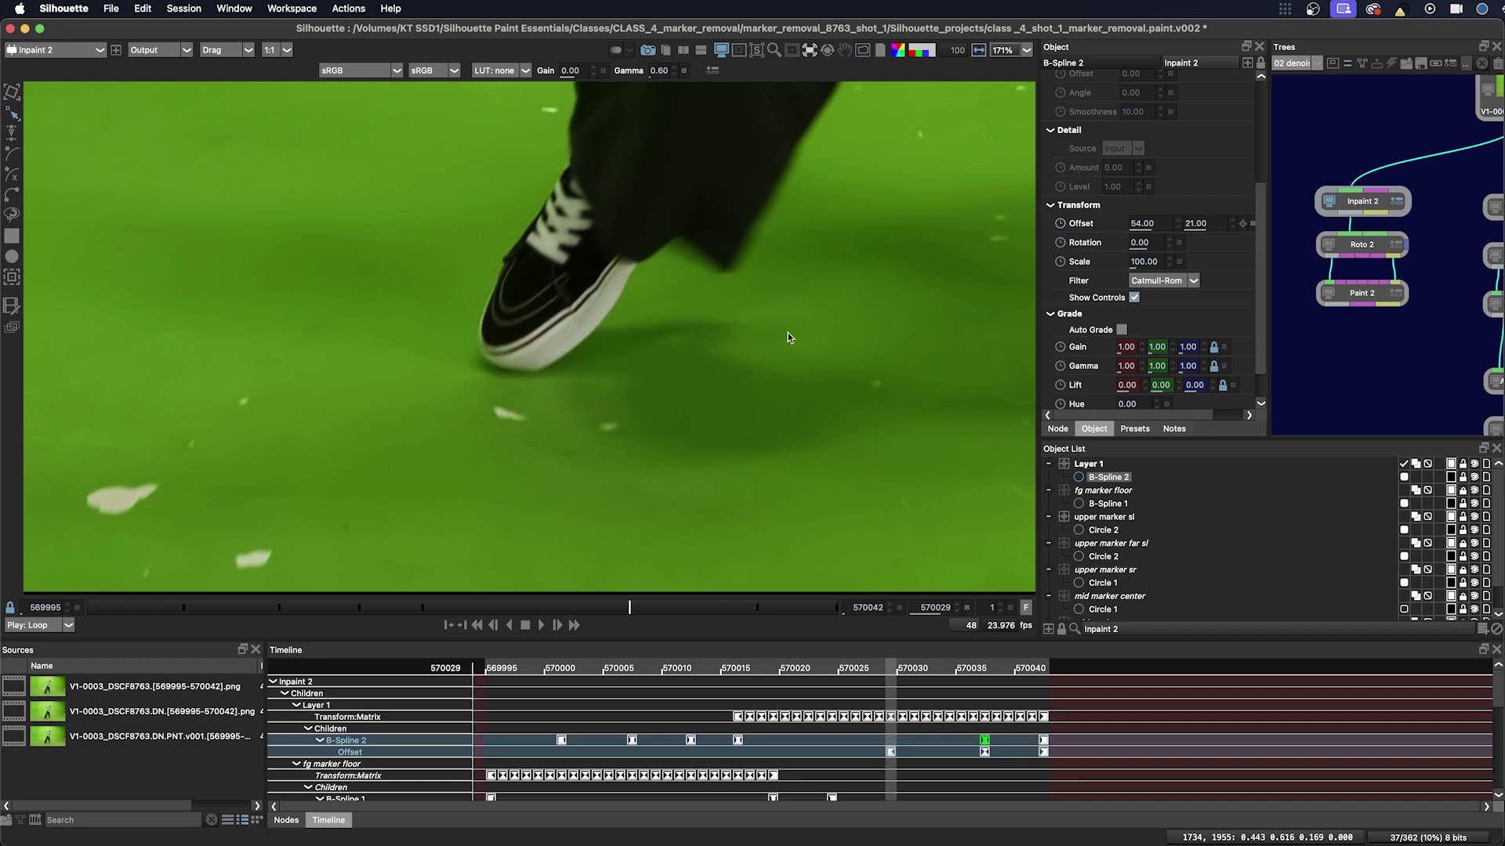
drag(1190, 224, 1202, 221)
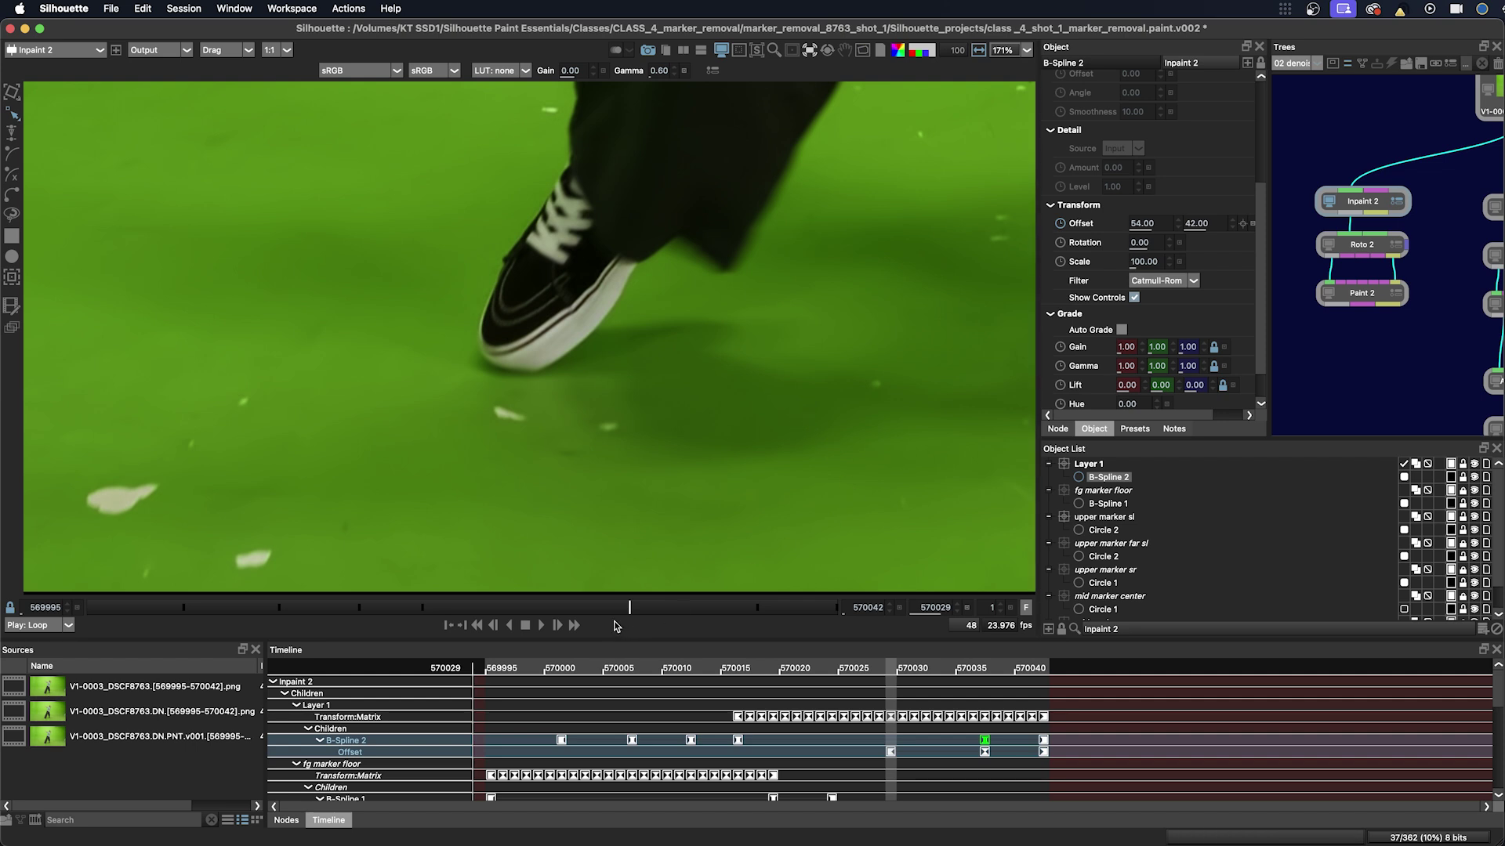
click(645, 609)
drag(646, 611, 630, 611)
drag(624, 608, 626, 613)
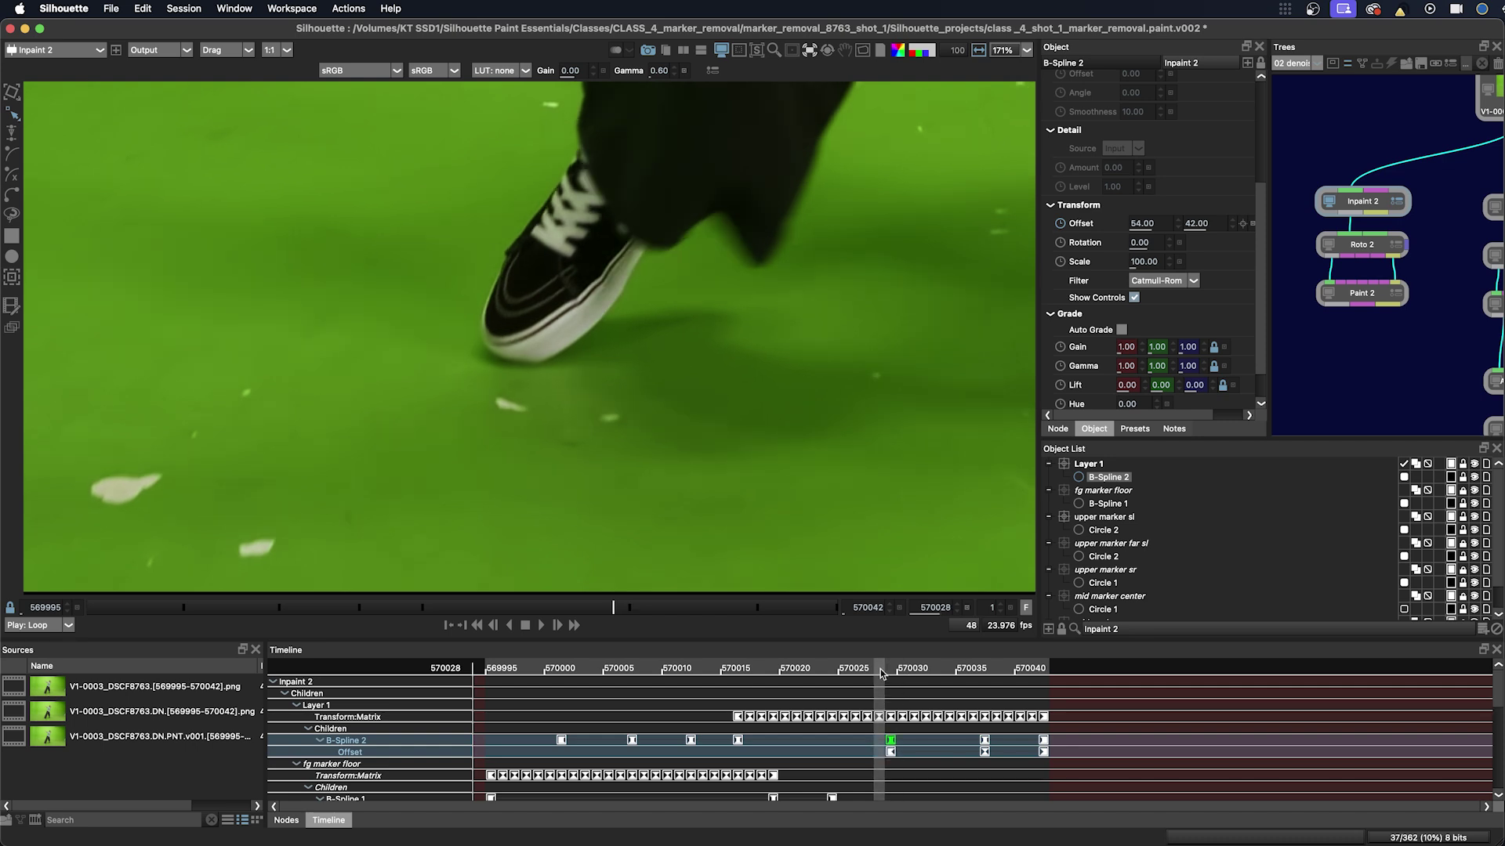
Key the source offset at X 39, Y 32 near frame 570022, then select the 570021 keyframe.
drag(891, 671, 810, 672)
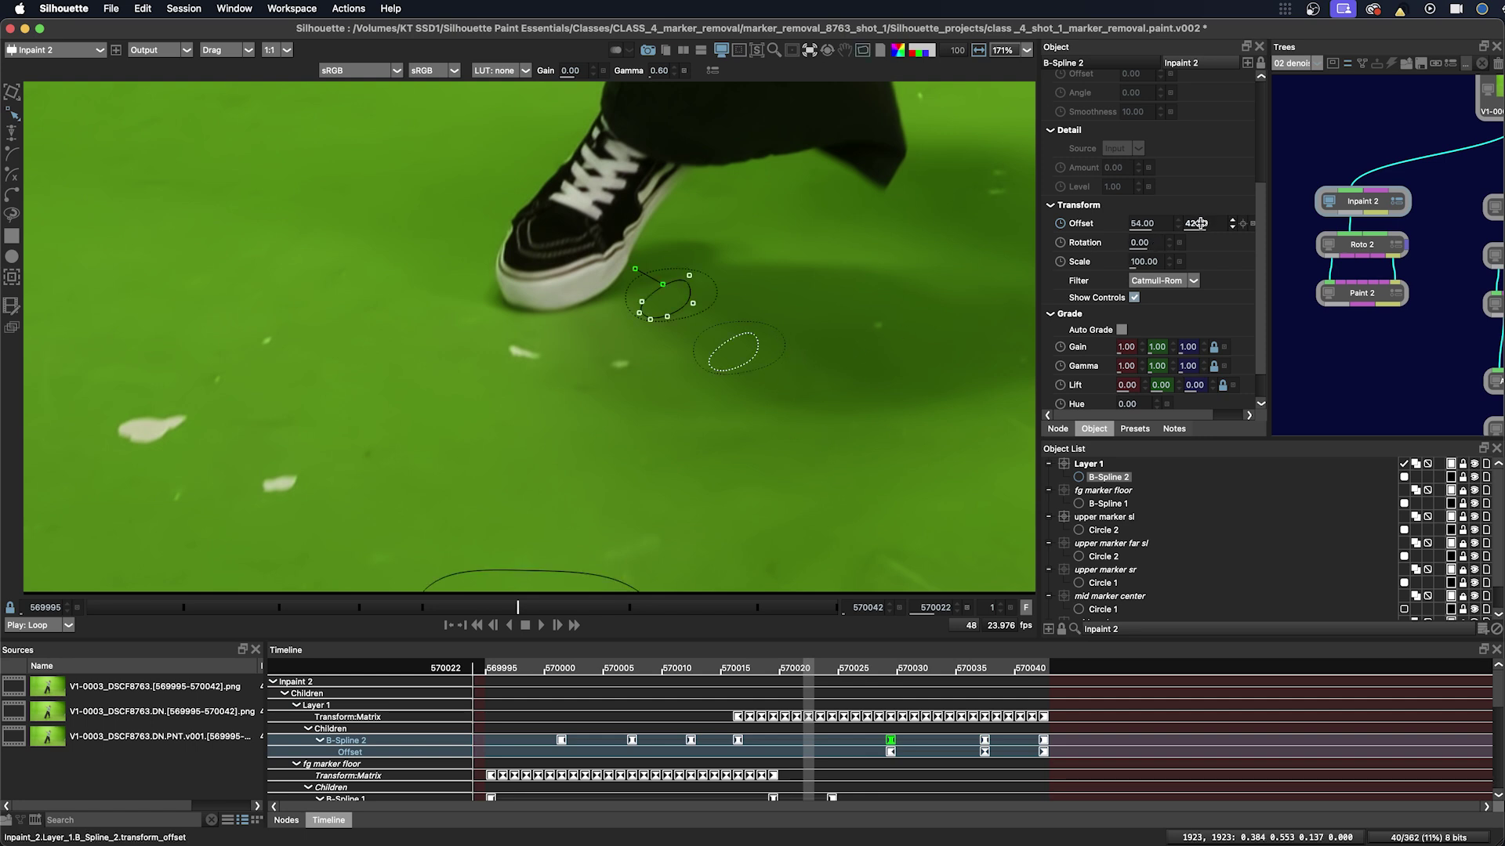
mouse_move(1197, 223)
mouse_down()
mouse_move(1142, 224)
mouse_move(1192, 224)
mouse_up()
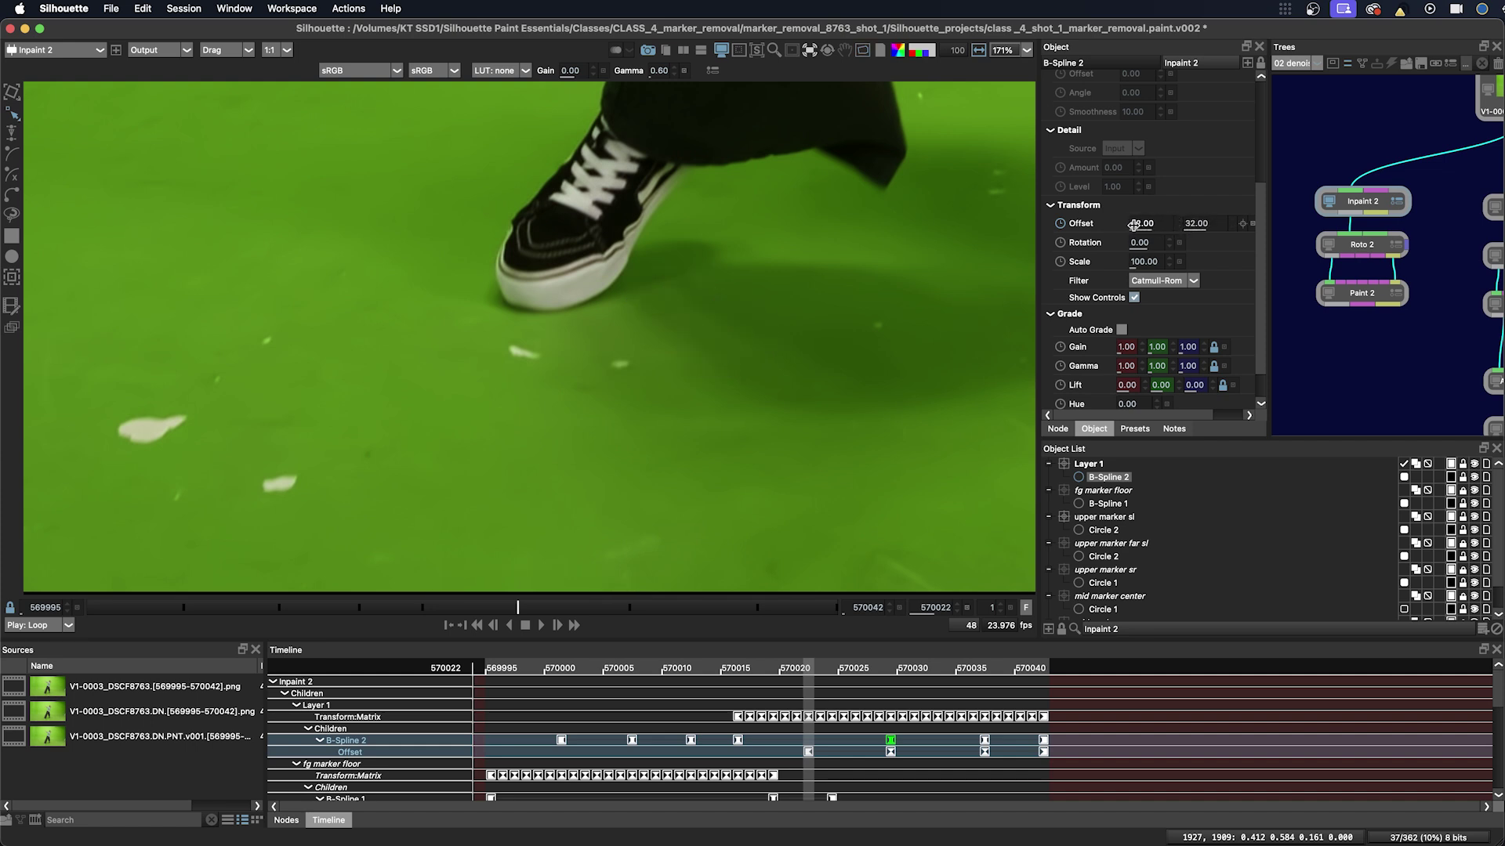
drag(1131, 225, 1122, 225)
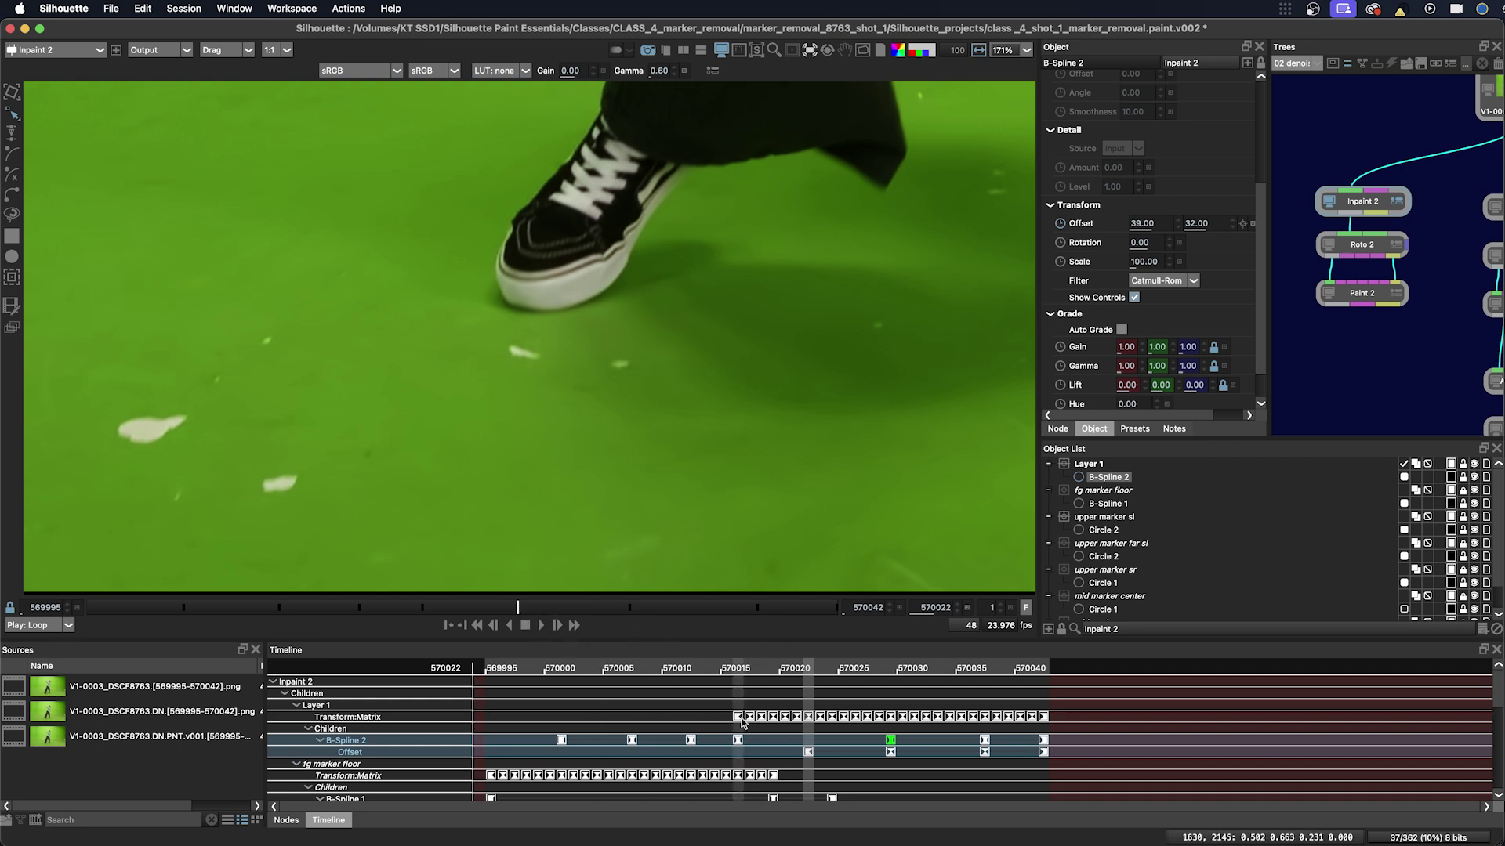
click(809, 749)
mouse_move(802, 668)
mouse_down()
mouse_move(737, 671)
mouse_move(797, 670)
mouse_move(749, 670)
mouse_up()
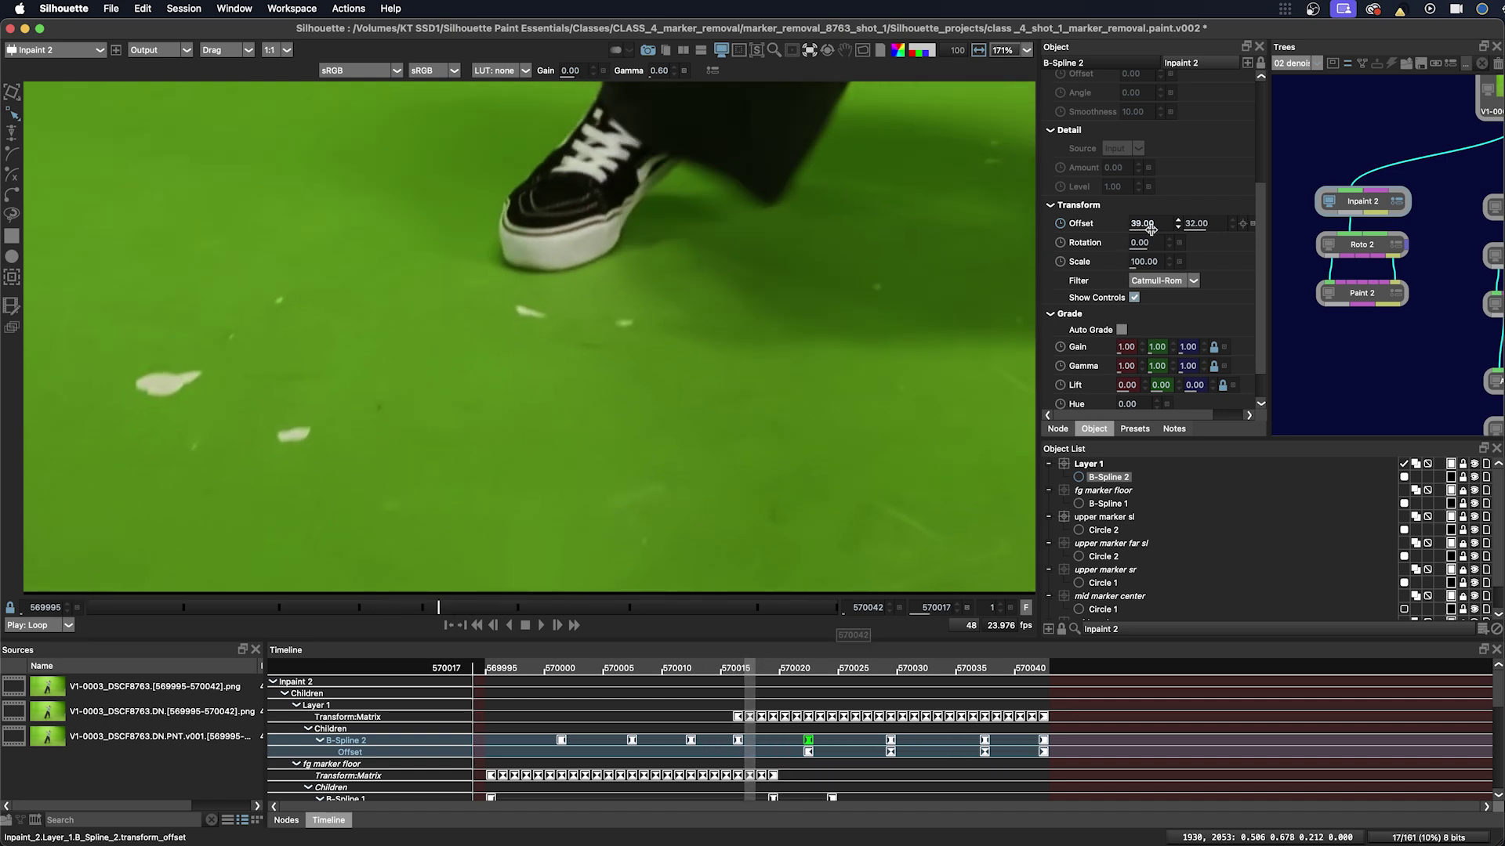
Shift the clone source horizontally to about 48–50 with the overlays hidden.
drag(762, 345, 772, 344)
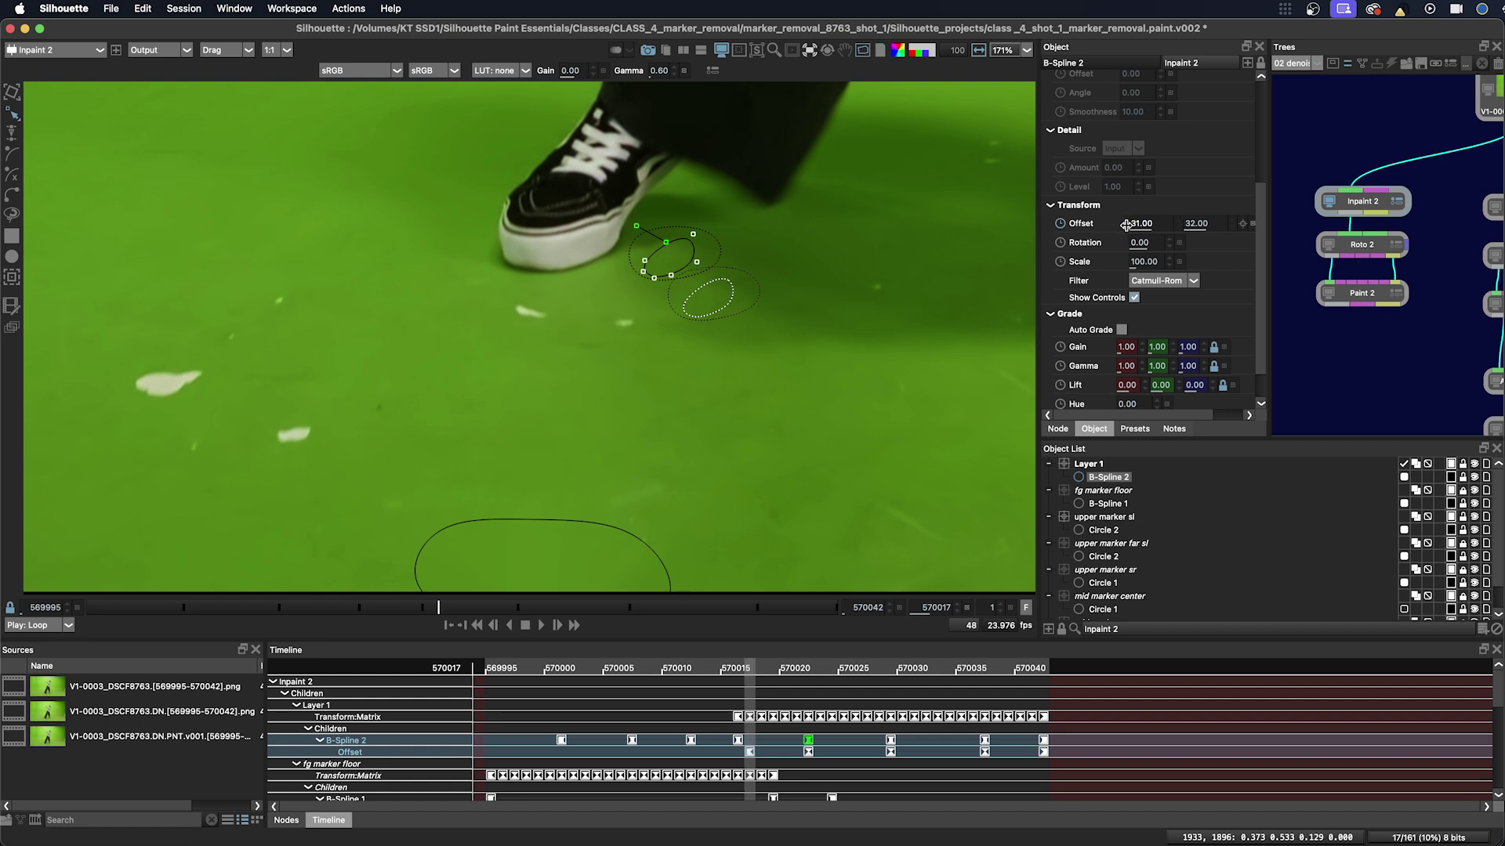
key(o)
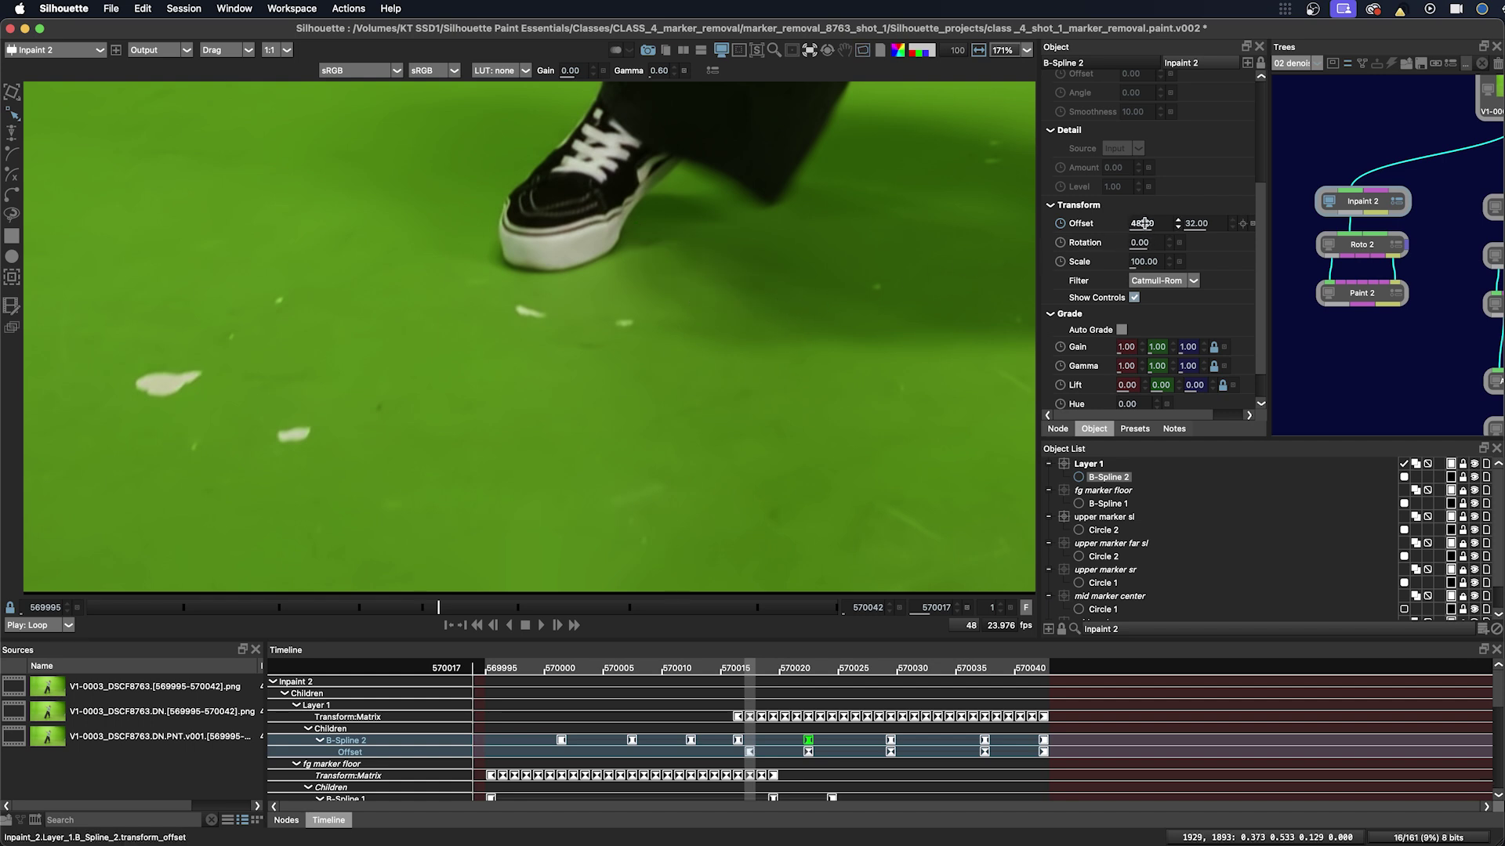
drag(1143, 223, 1151, 223)
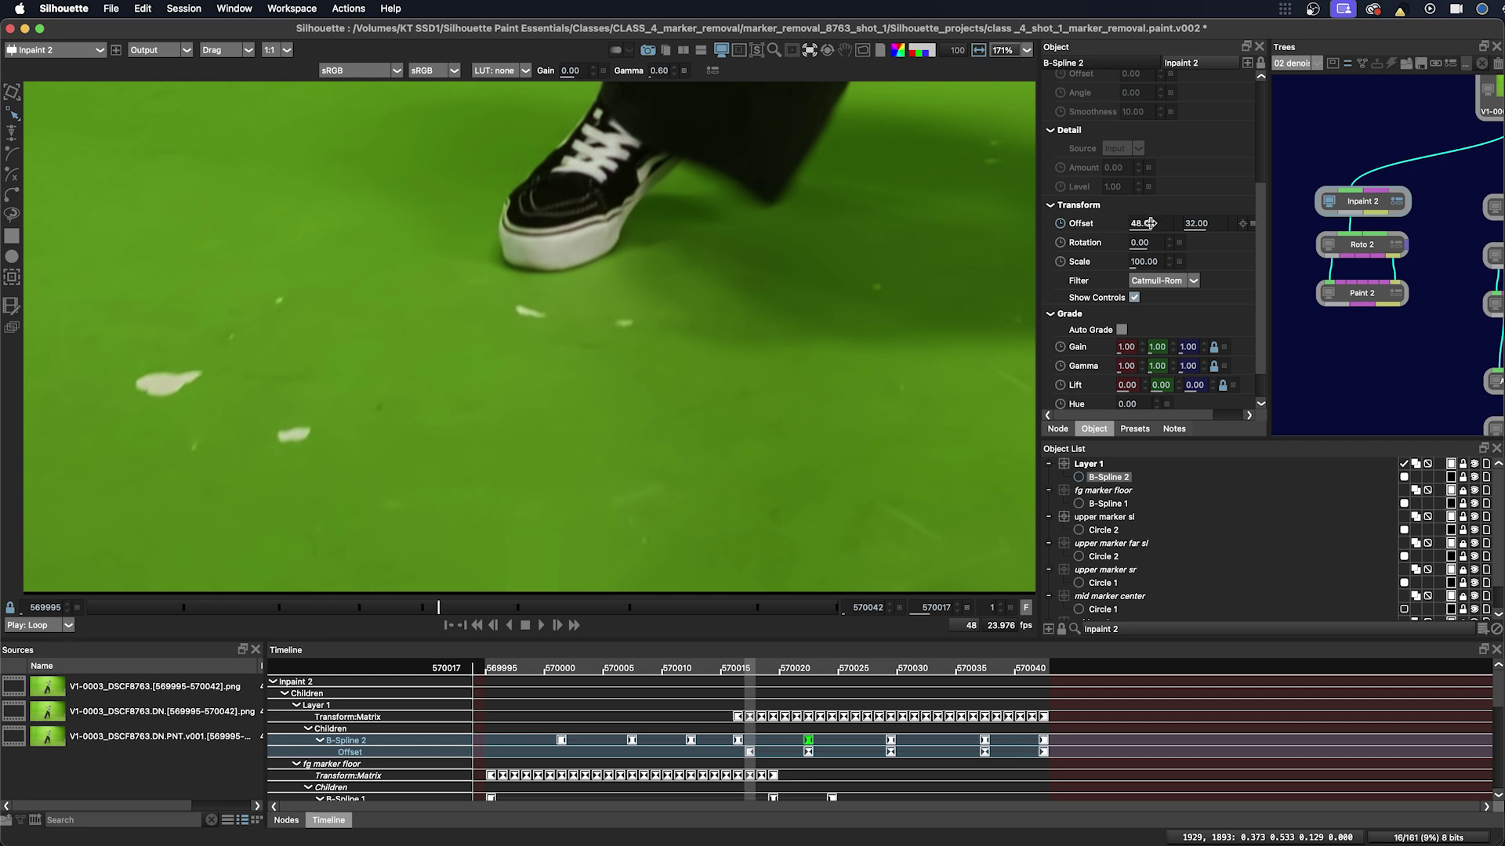
Key a vertical clone offset of zero at frame 570013 and fine-tune it at 570016.
click(425, 608)
drag(425, 607, 375, 608)
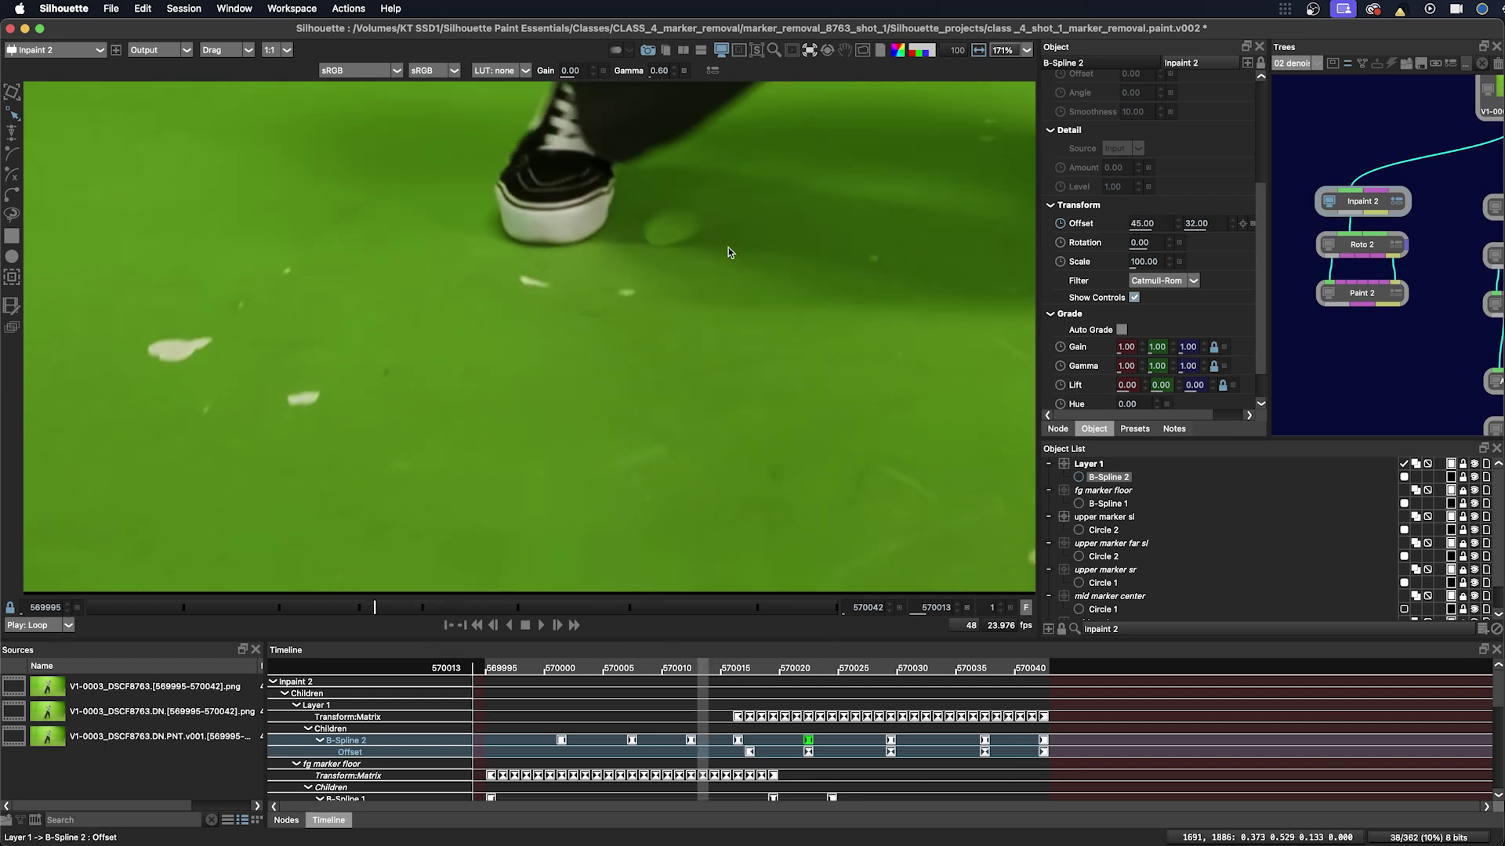
drag(1194, 223, 1192, 225)
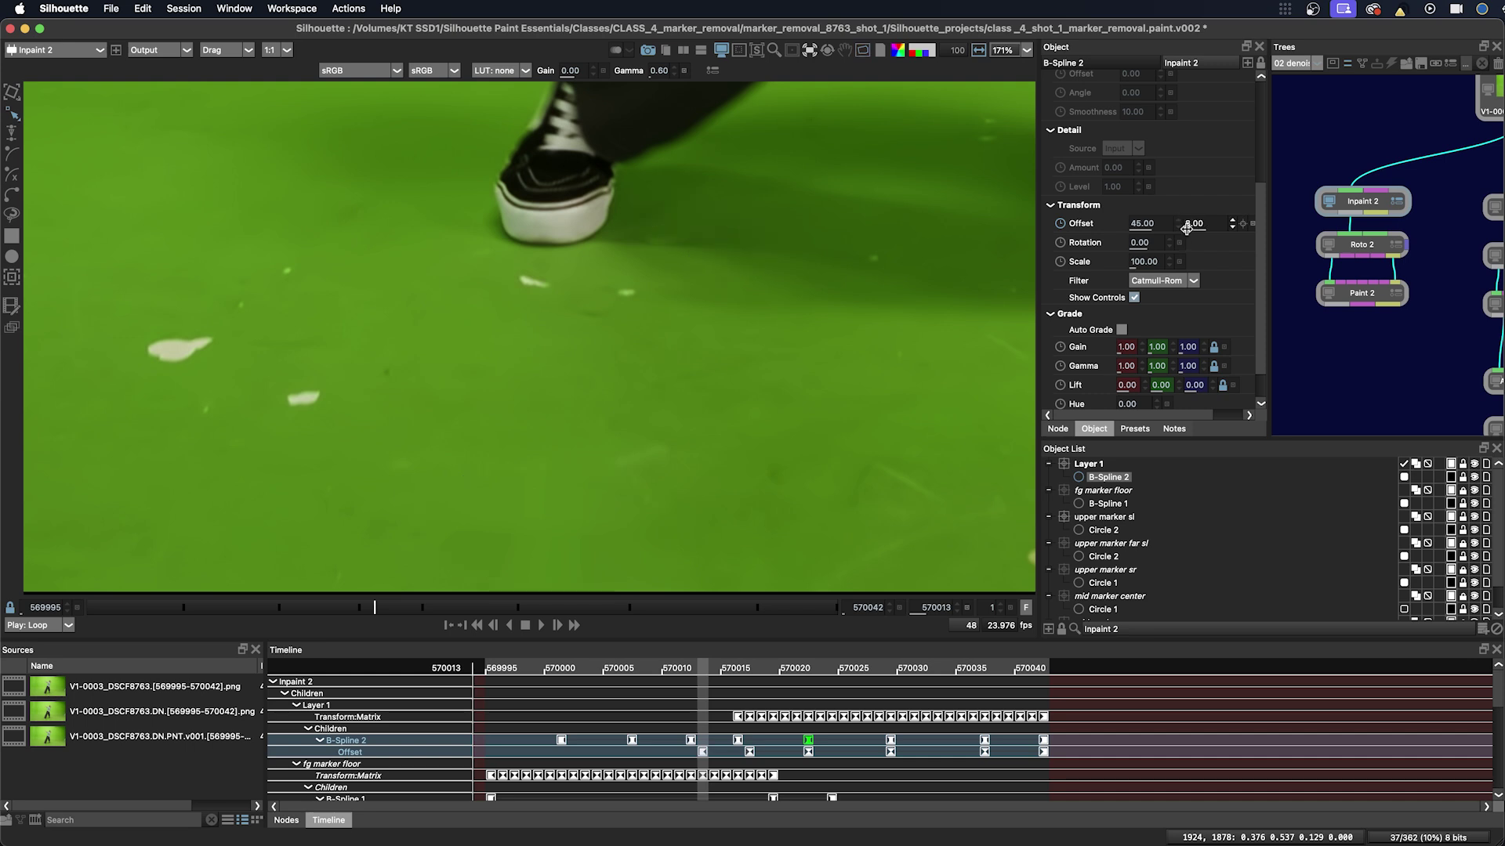
key(Right)
key(Right)
key(Right)
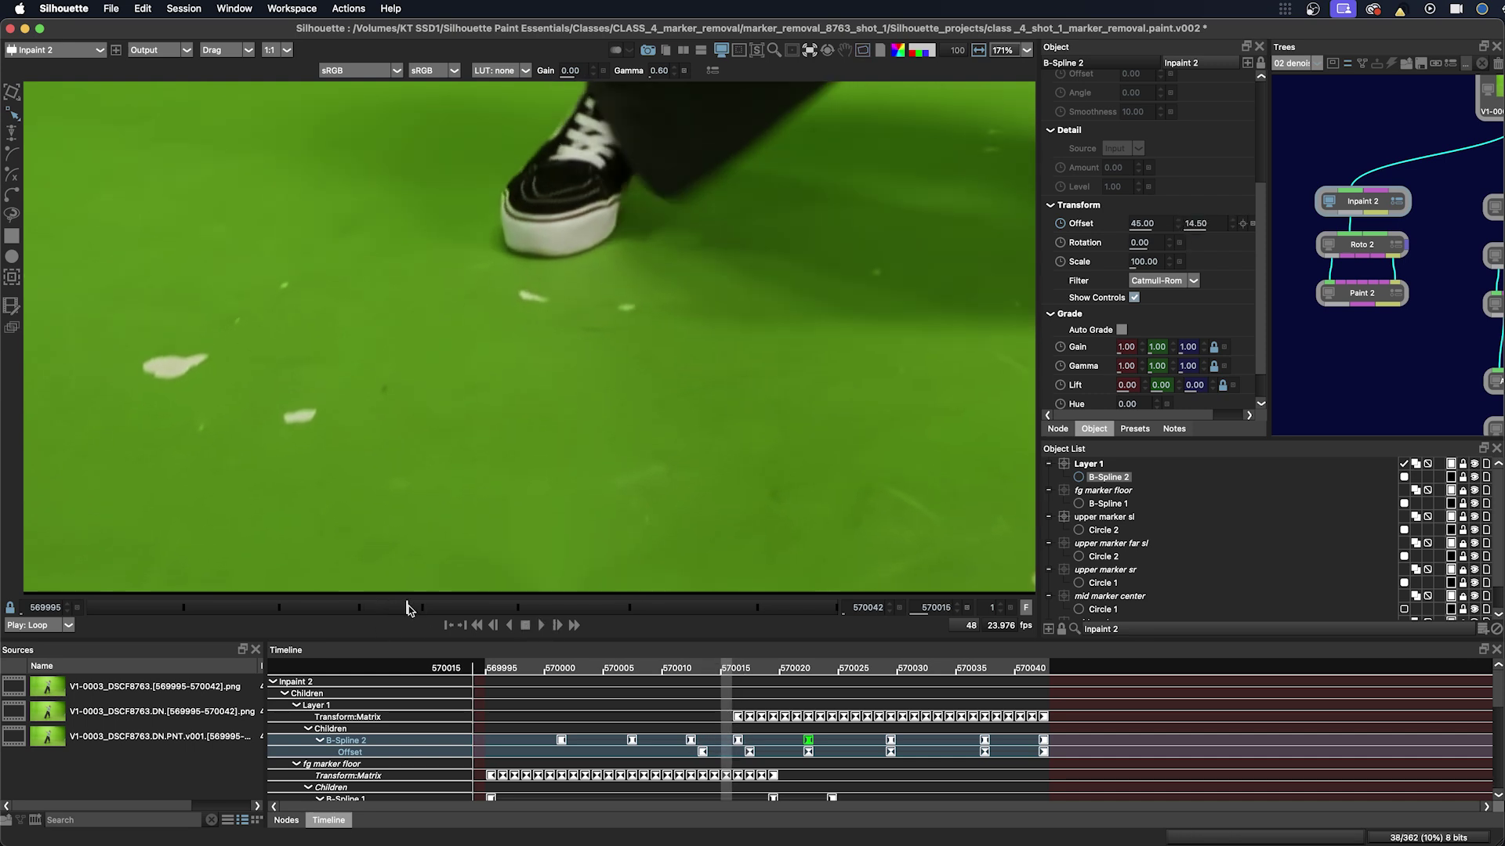
mouse_move(1192, 225)
mouse_down()
mouse_move(1153, 222)
mouse_move(1206, 221)
mouse_move(1149, 225)
mouse_move(1196, 224)
mouse_up()
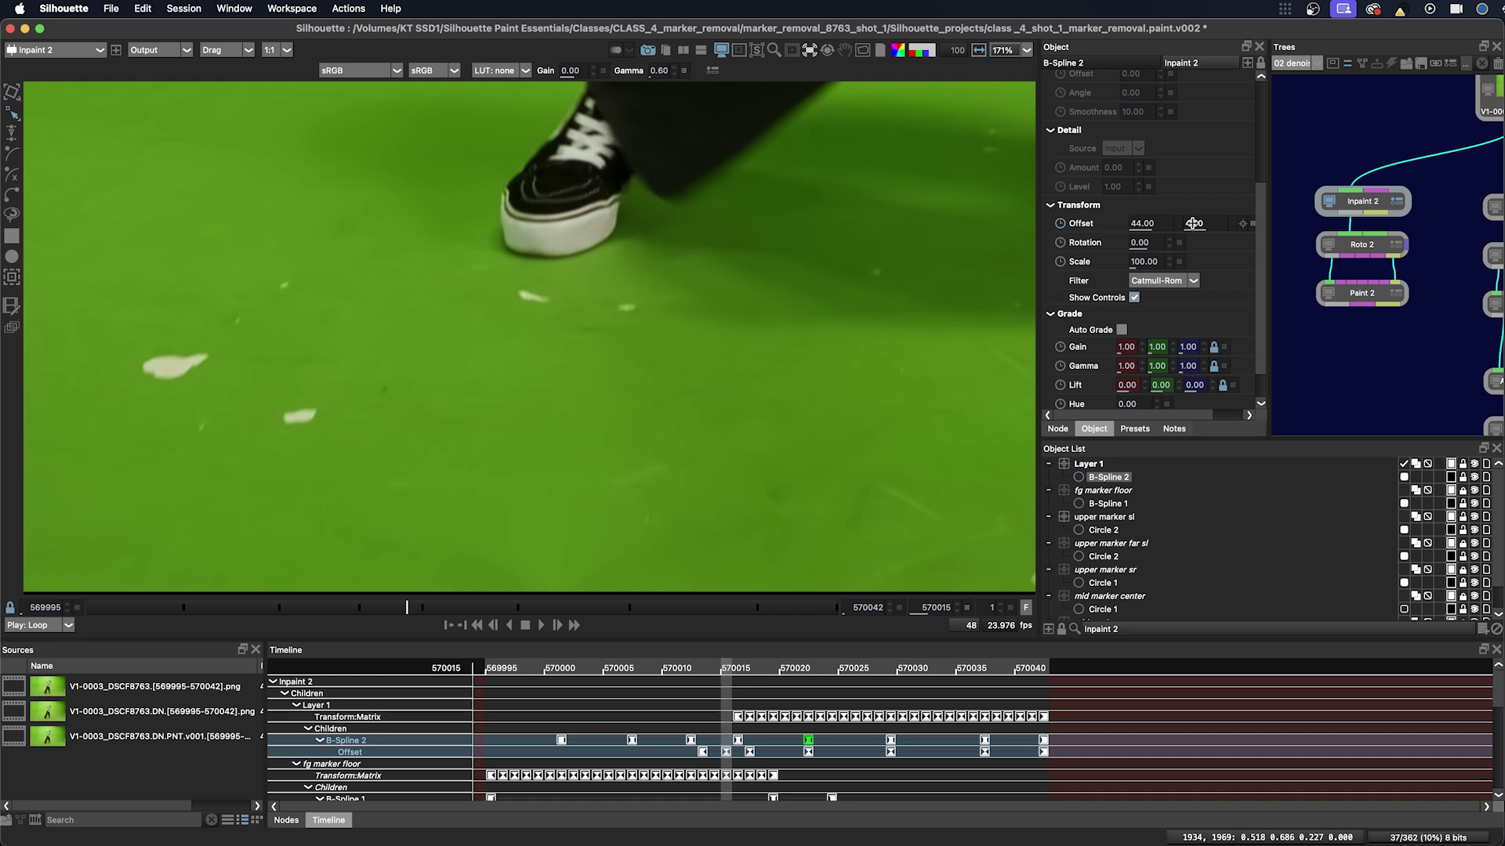
Enter a vertical offset of 0 numerically, then add and reposition a new clone shape point.
click(1195, 223)
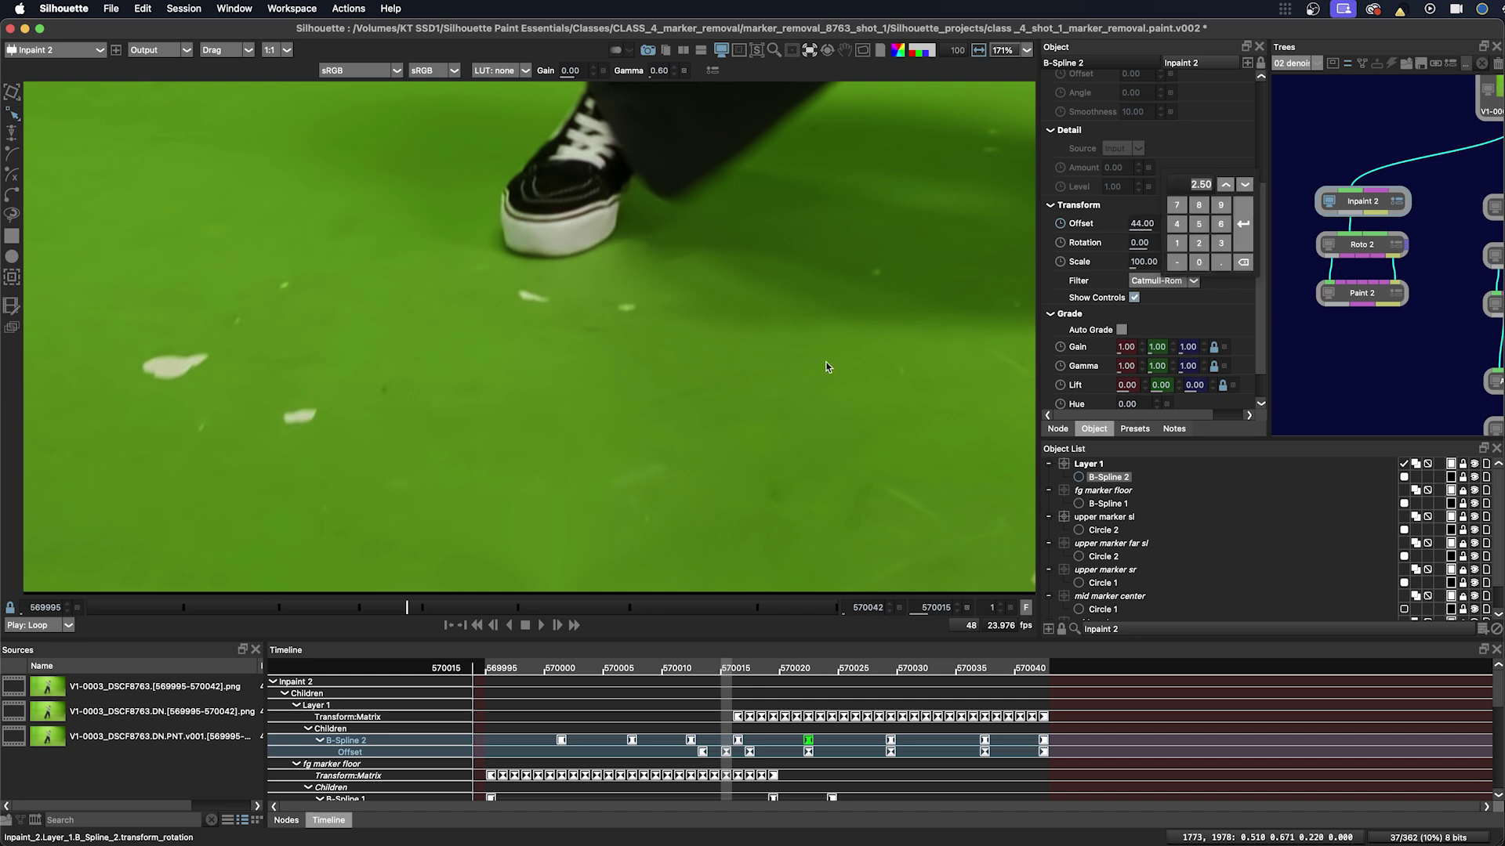
text(0)
key(Return)
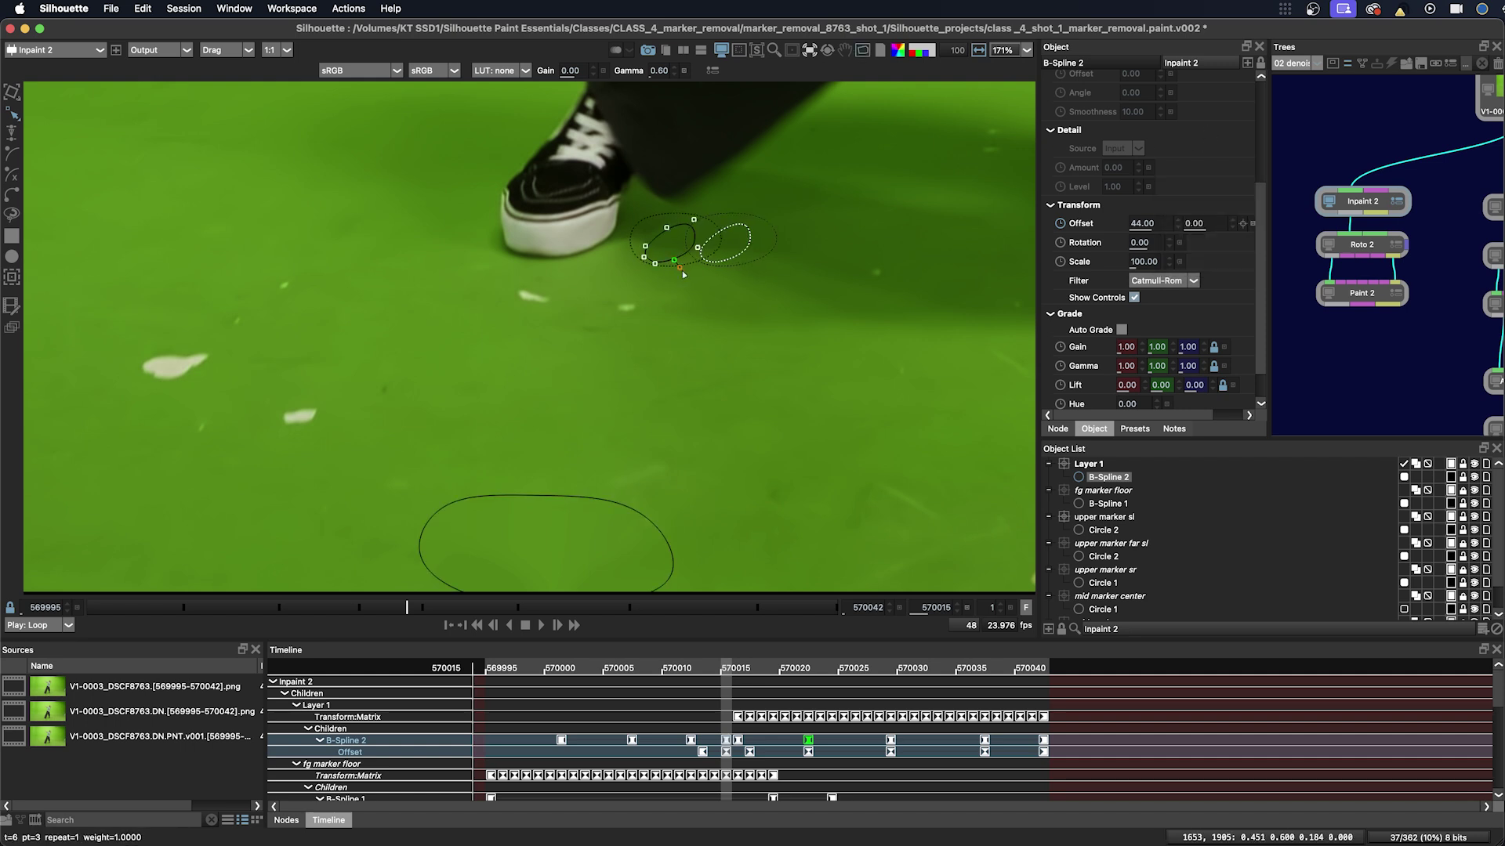
click(654, 277)
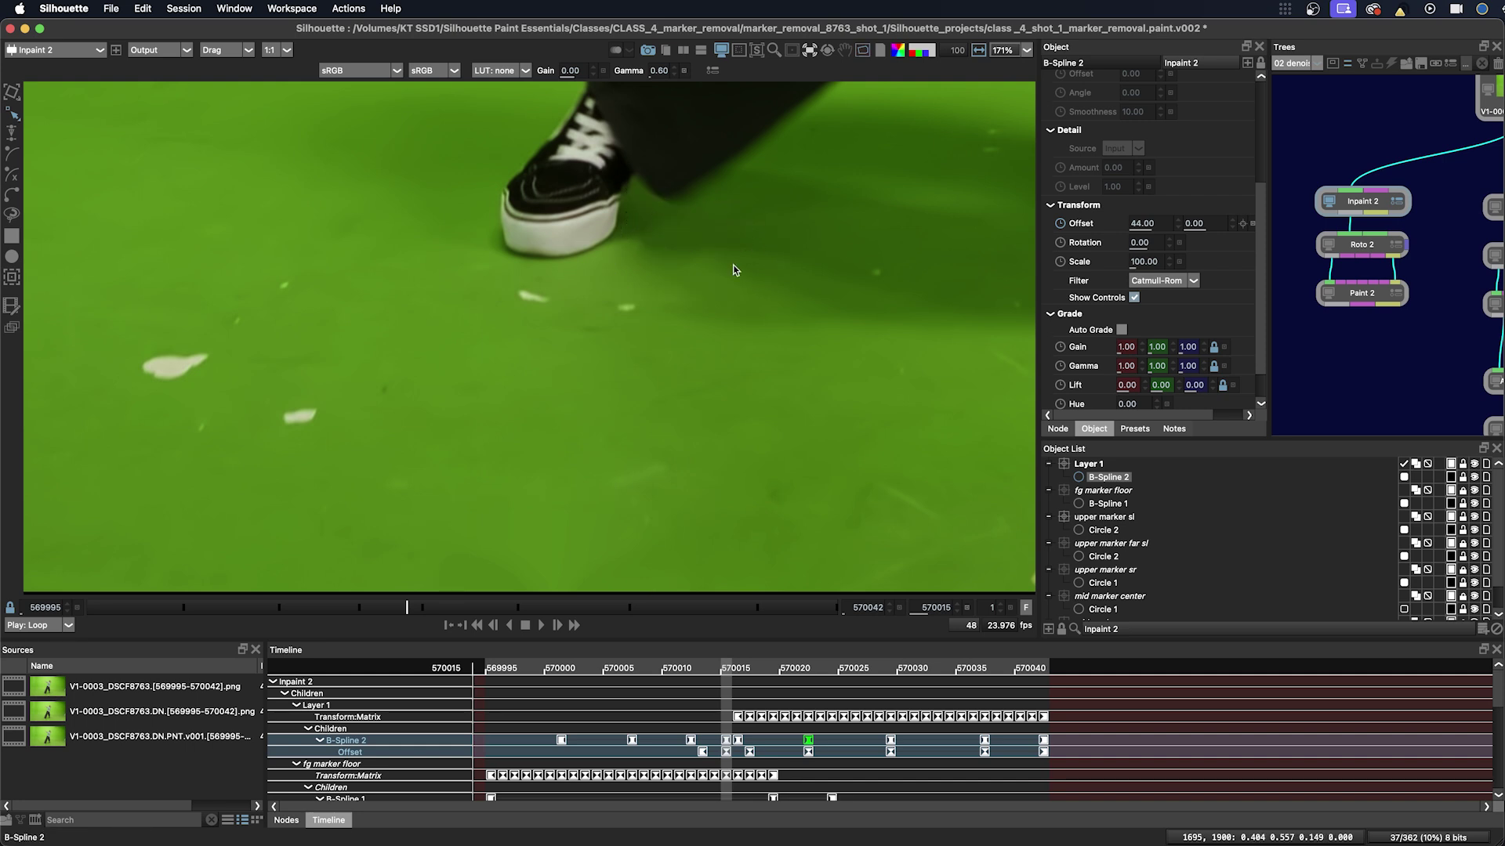
click(656, 251)
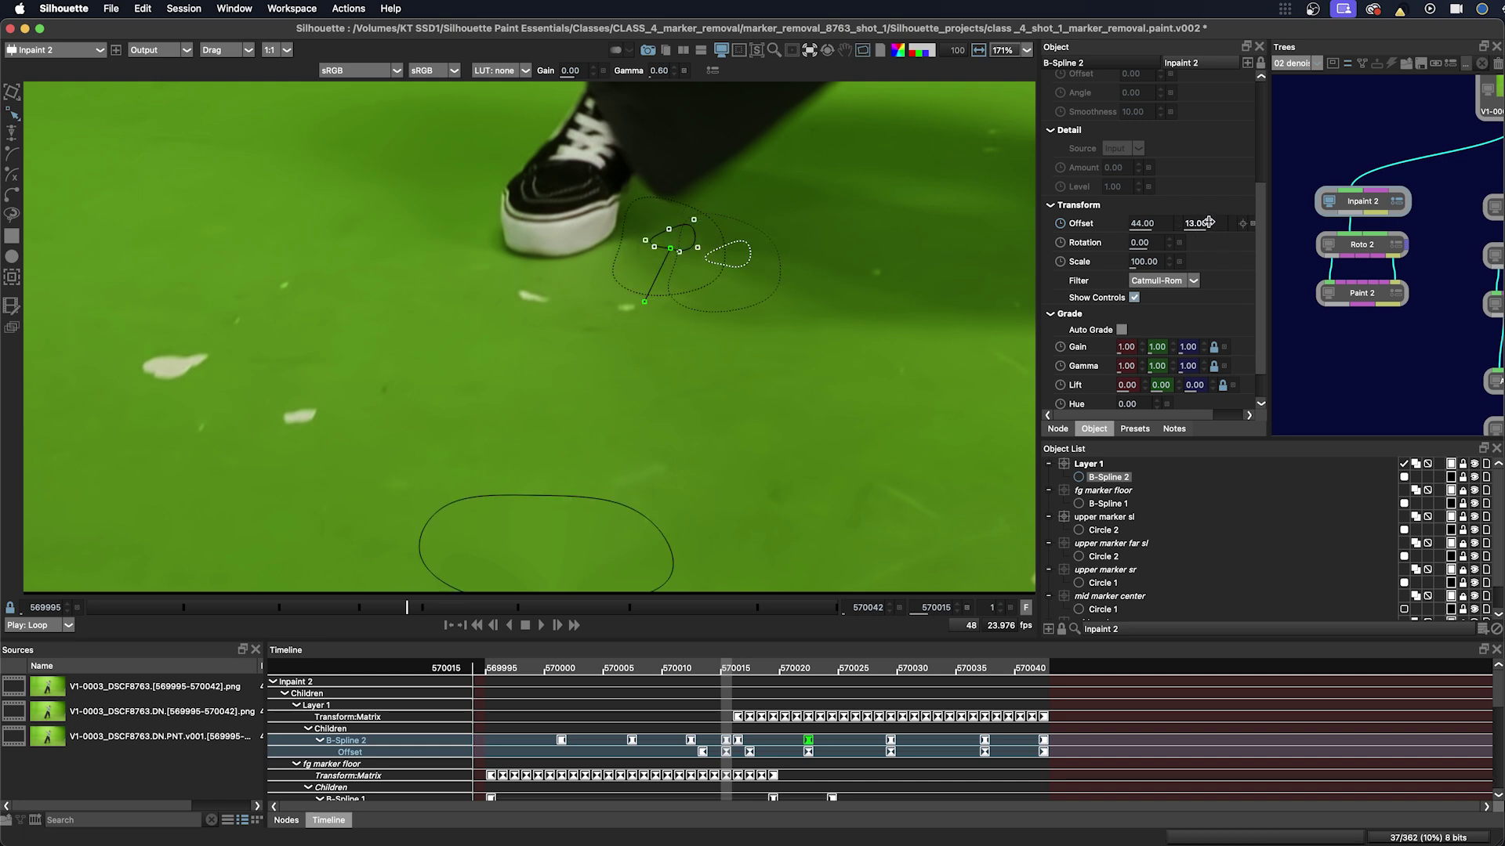
Key the vertical clone offset at 5 on an earlier frame, then at 9 around frame 570008.
mouse_move(406, 607)
mouse_down()
mouse_move(285, 614)
mouse_move(368, 607)
mouse_move(350, 609)
mouse_up()
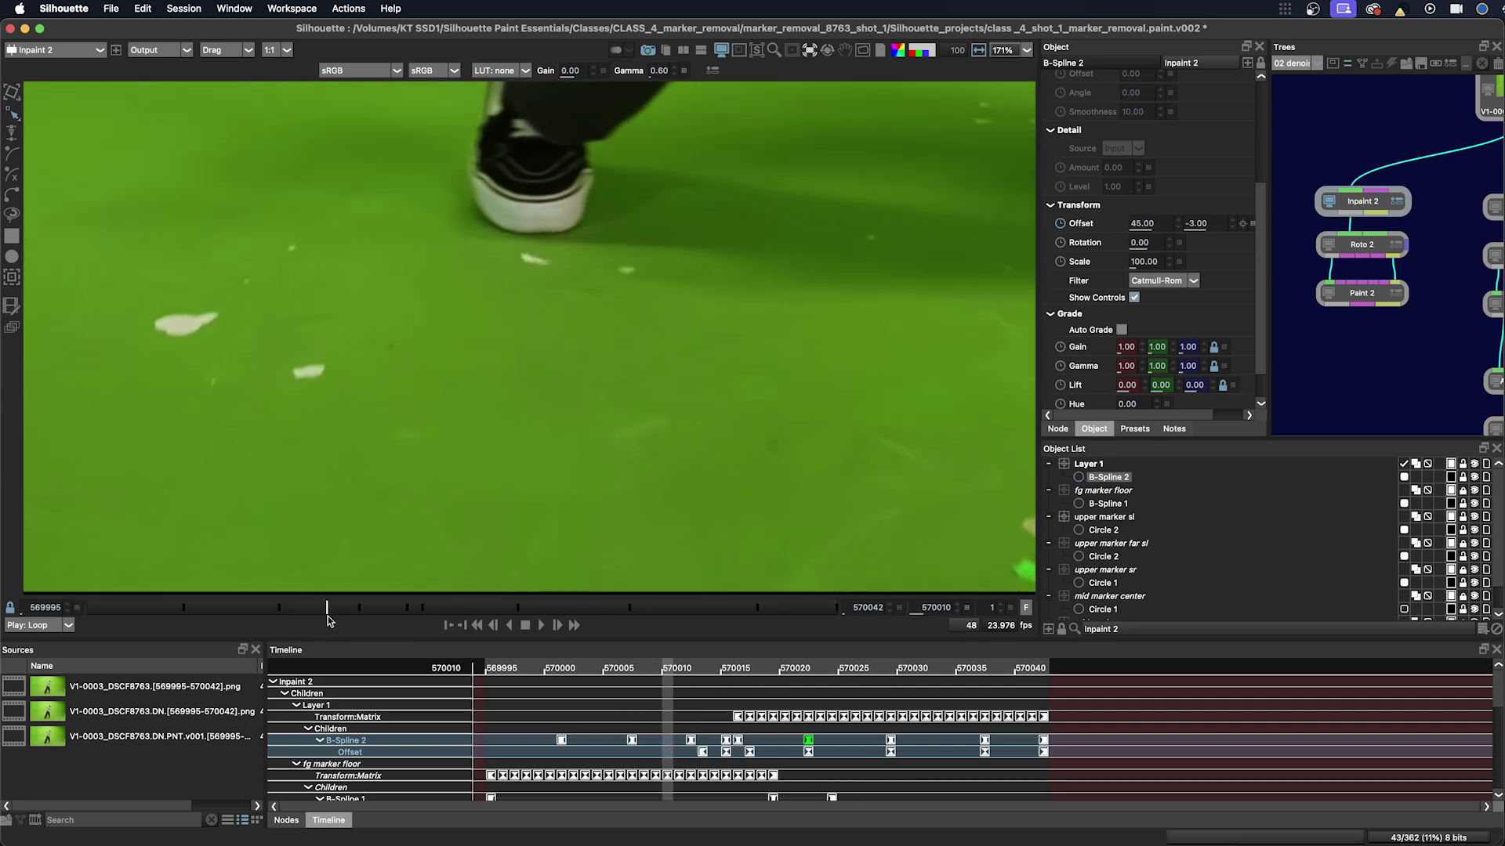
drag(1195, 223, 1204, 226)
key(Right)
key(Left)
key(Right)
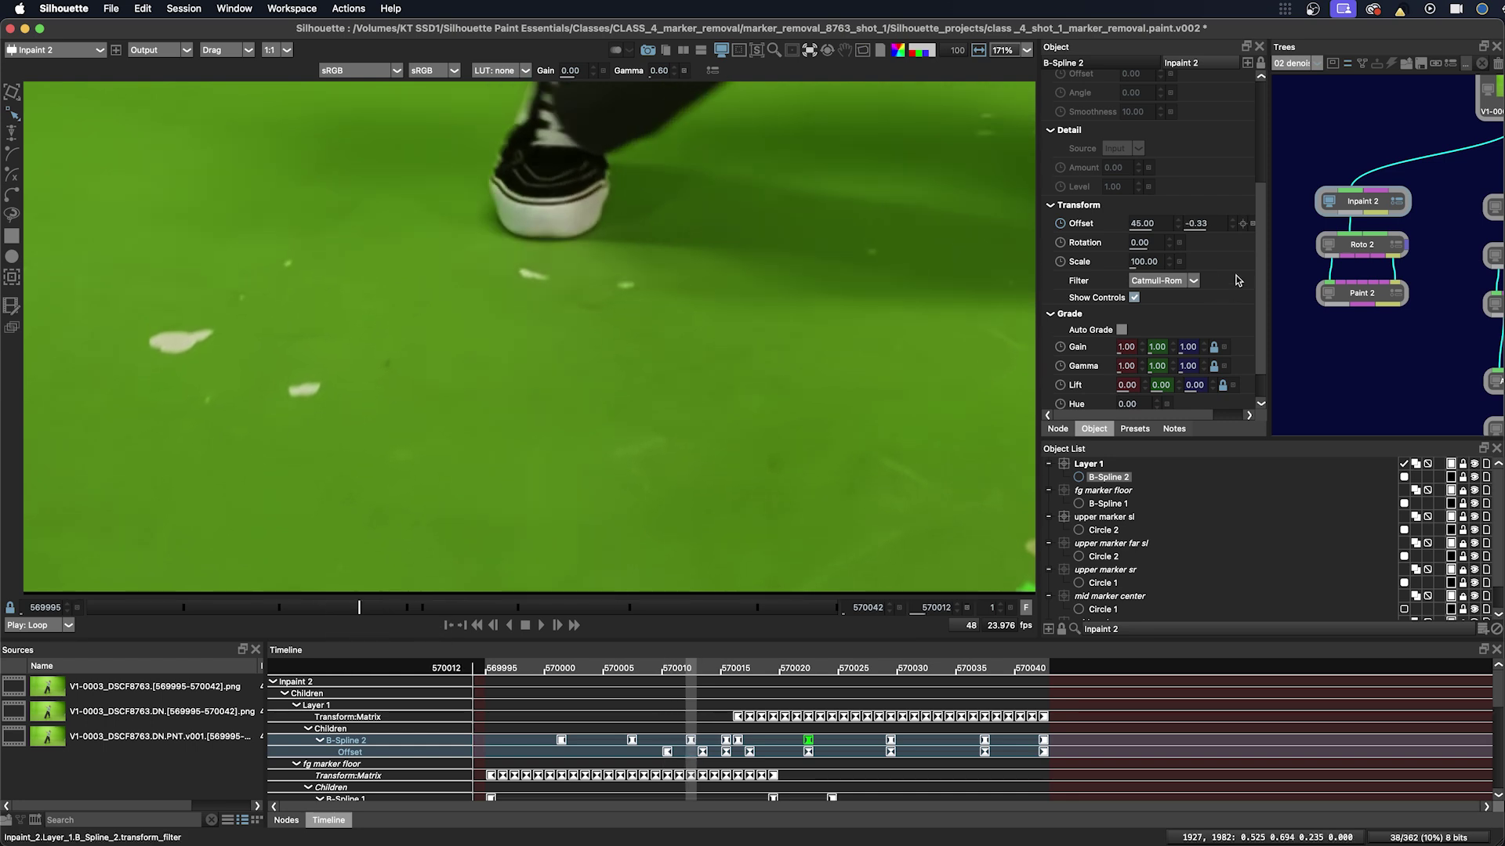
click(380, 618)
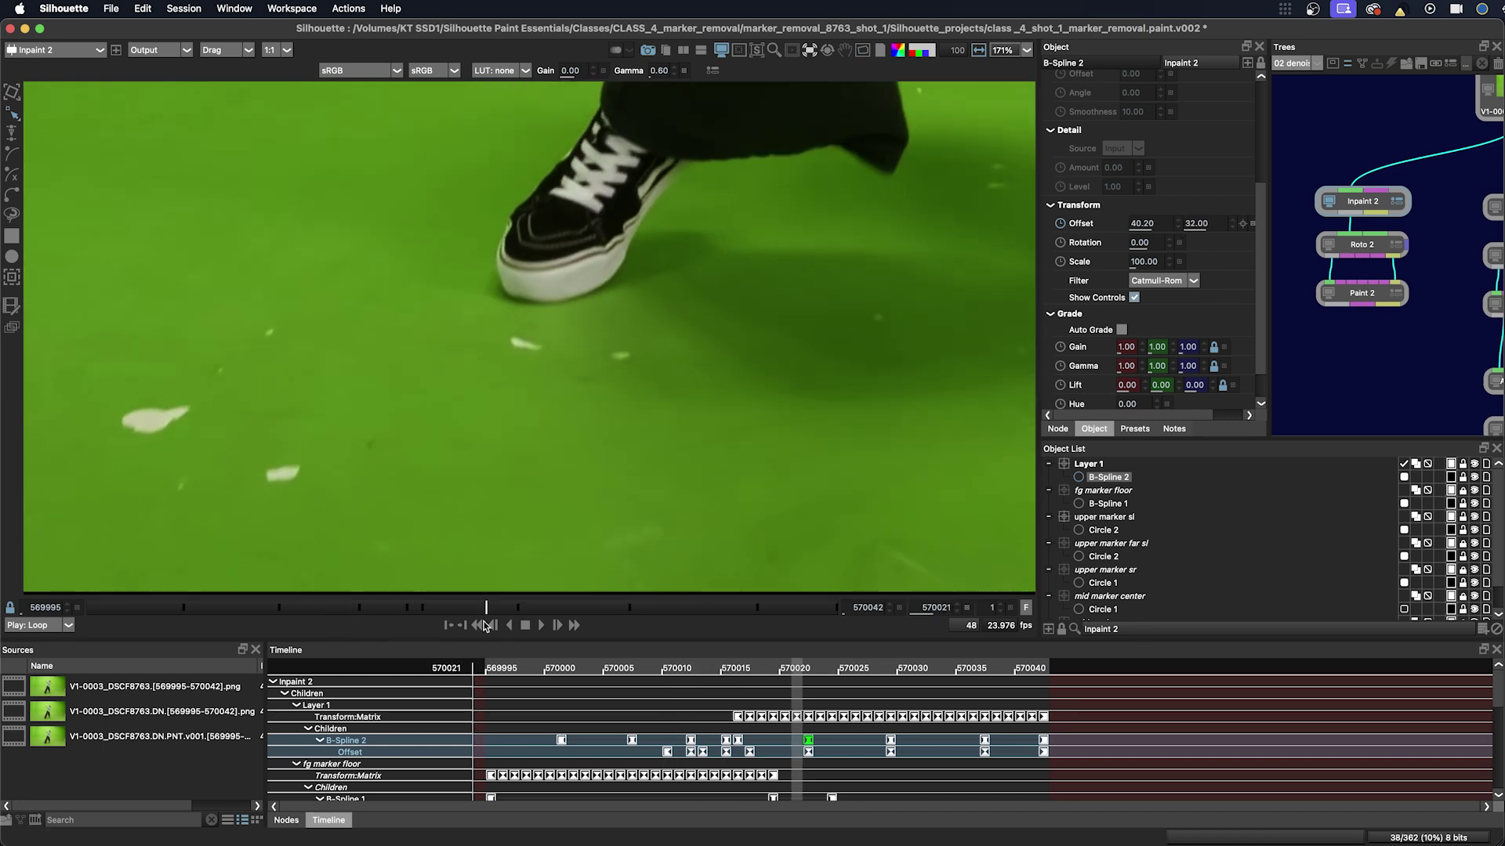
drag(380, 617, 299, 623)
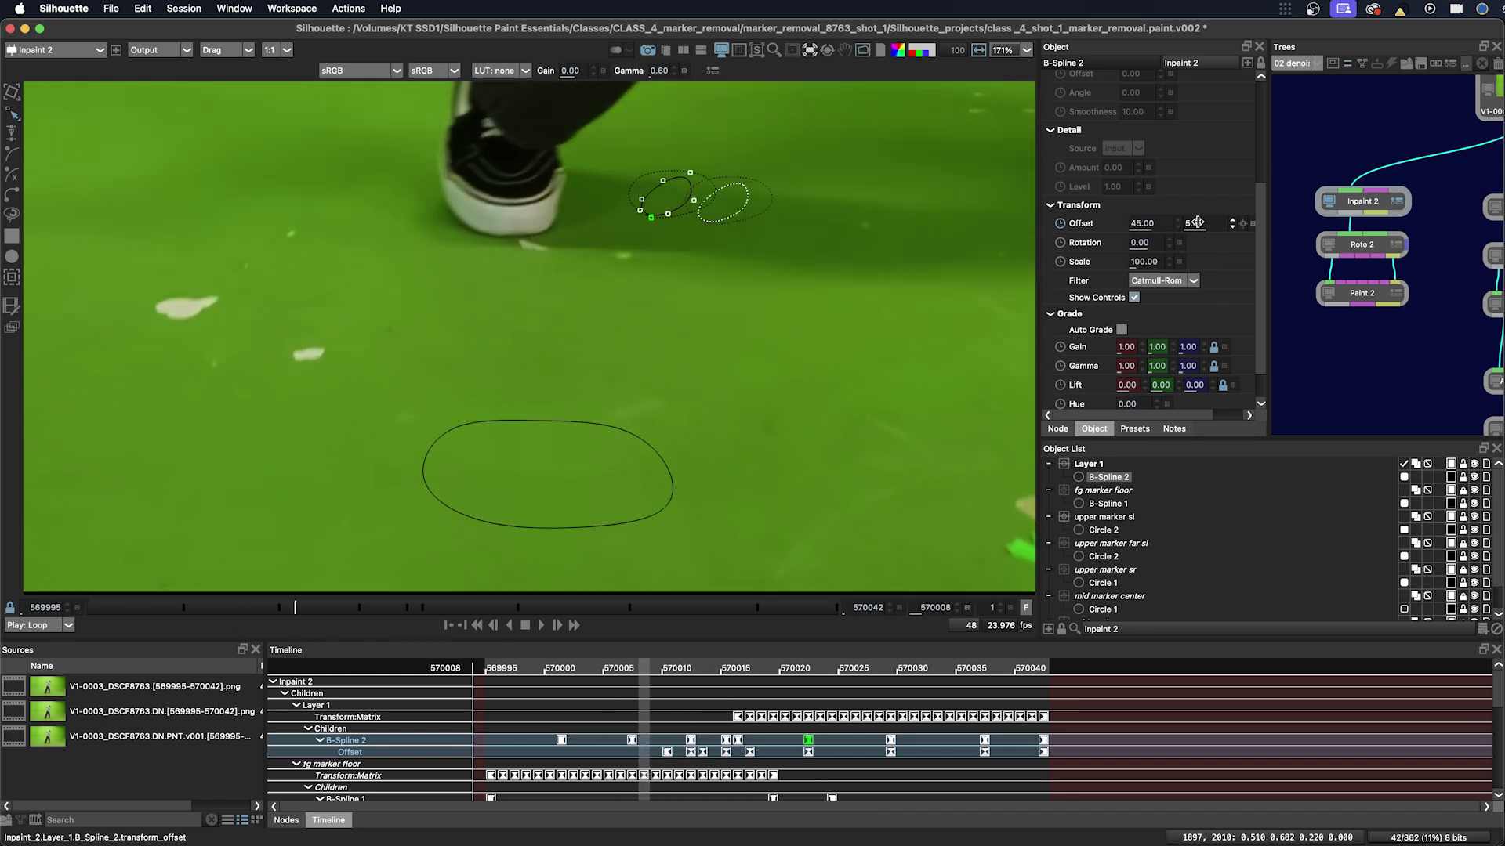
mouse_move(1195, 223)
mouse_down()
mouse_move(1136, 224)
mouse_move(1196, 228)
mouse_up()
Reshape the clone shape around the floor marker while reviewing frames 570004–570025.
key(Left)
key(Left)
key(Left)
mouse_move(146, 612)
mouse_down()
mouse_move(276, 626)
mouse_move(577, 611)
mouse_up()
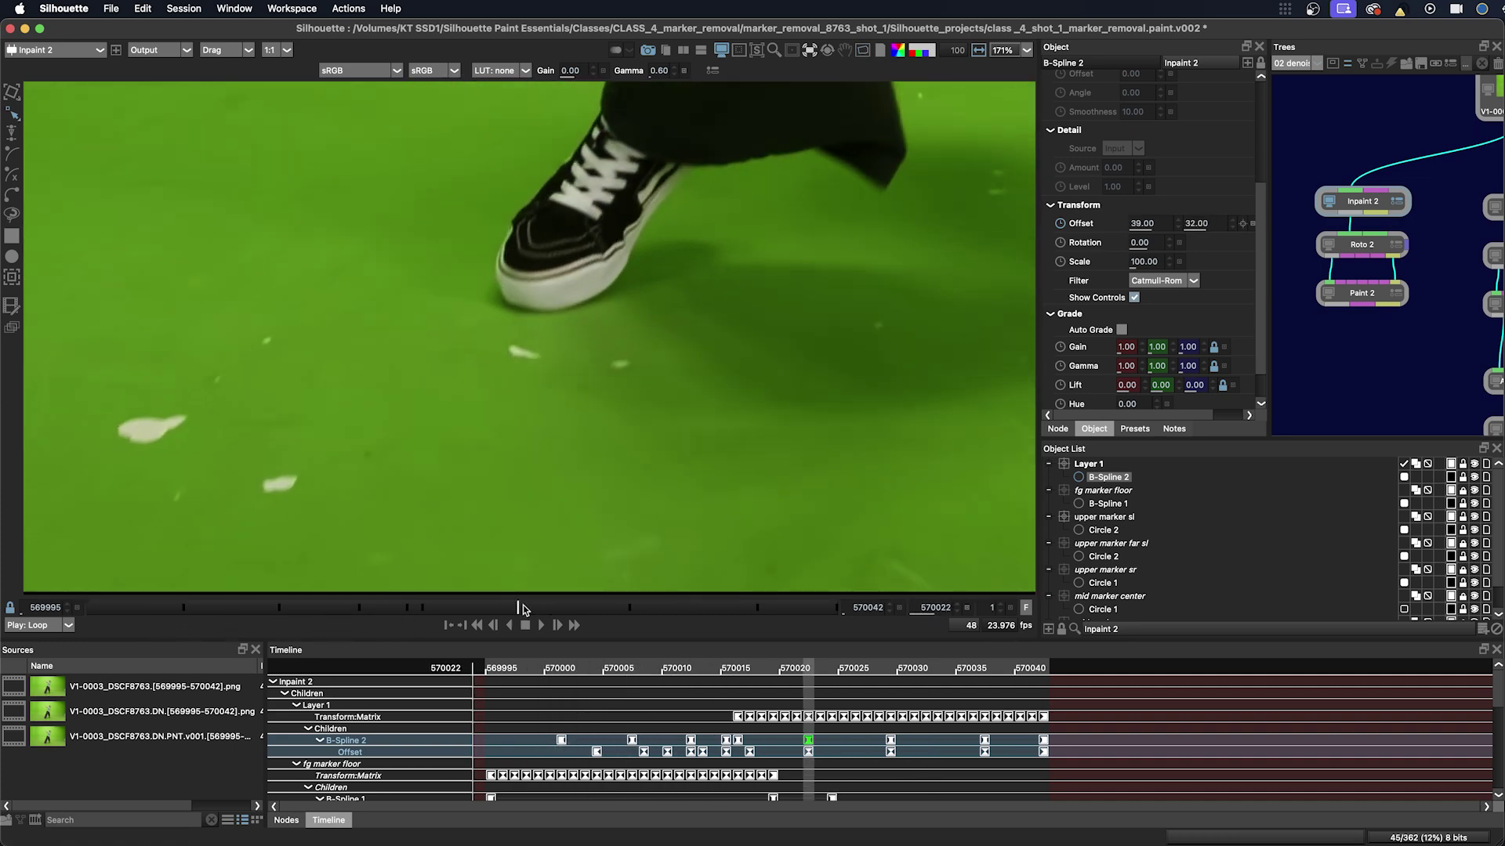
key(Left)
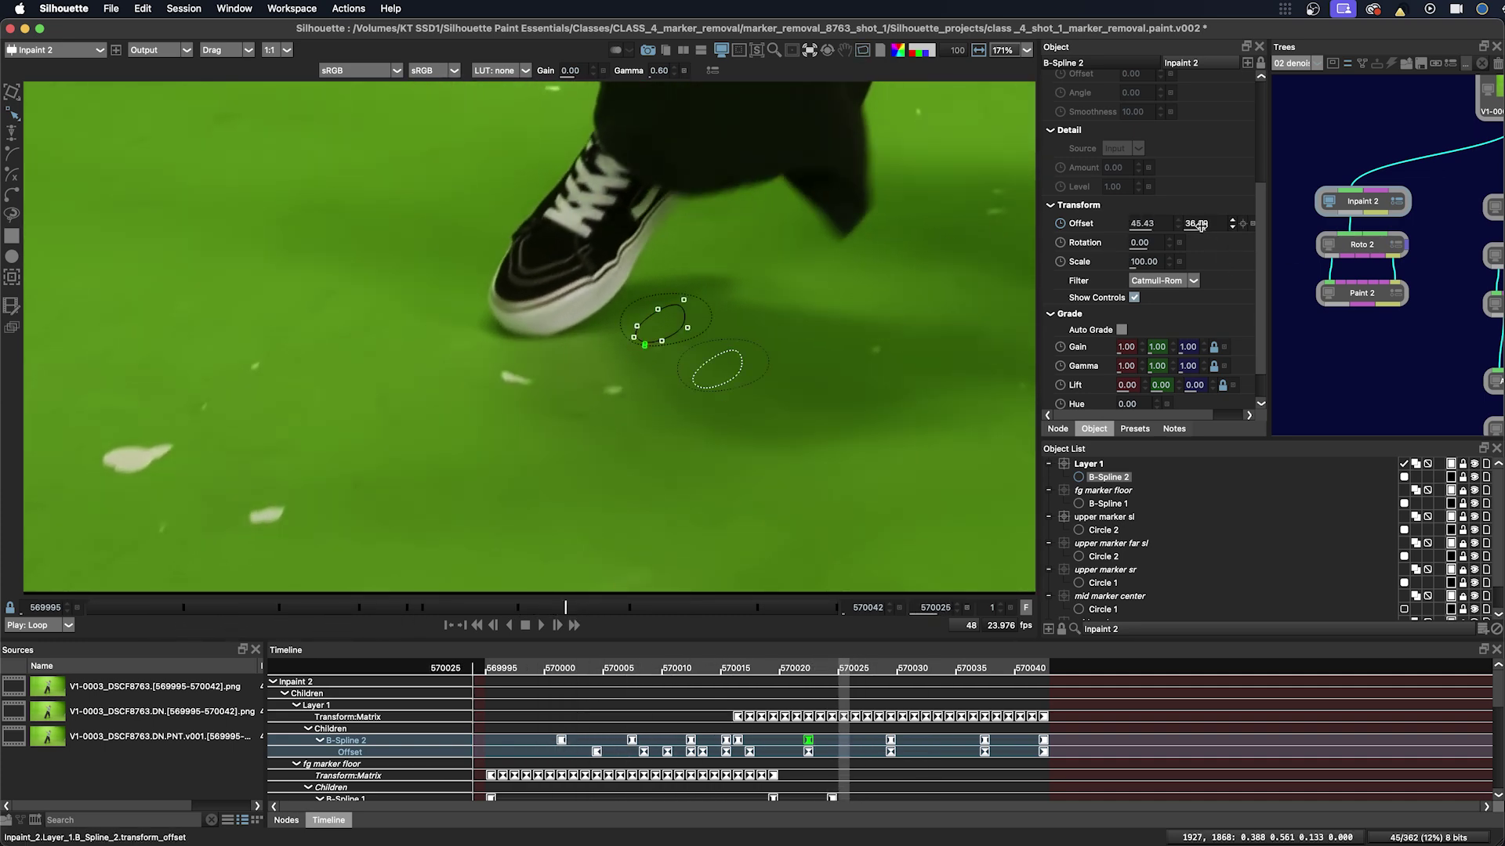
click(1199, 224)
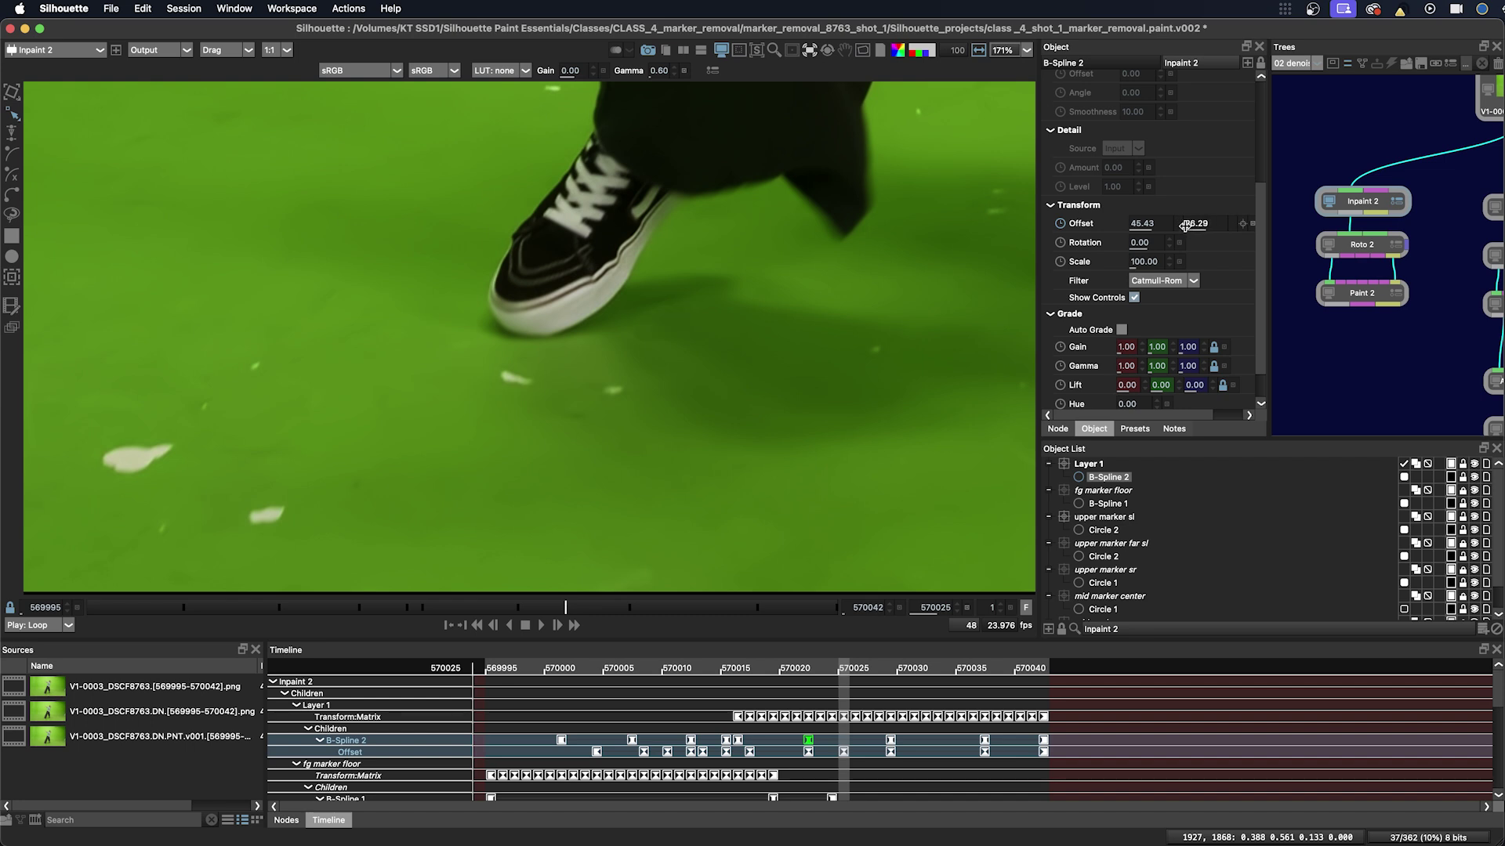
drag(641, 358, 646, 344)
drag(566, 607, 191, 608)
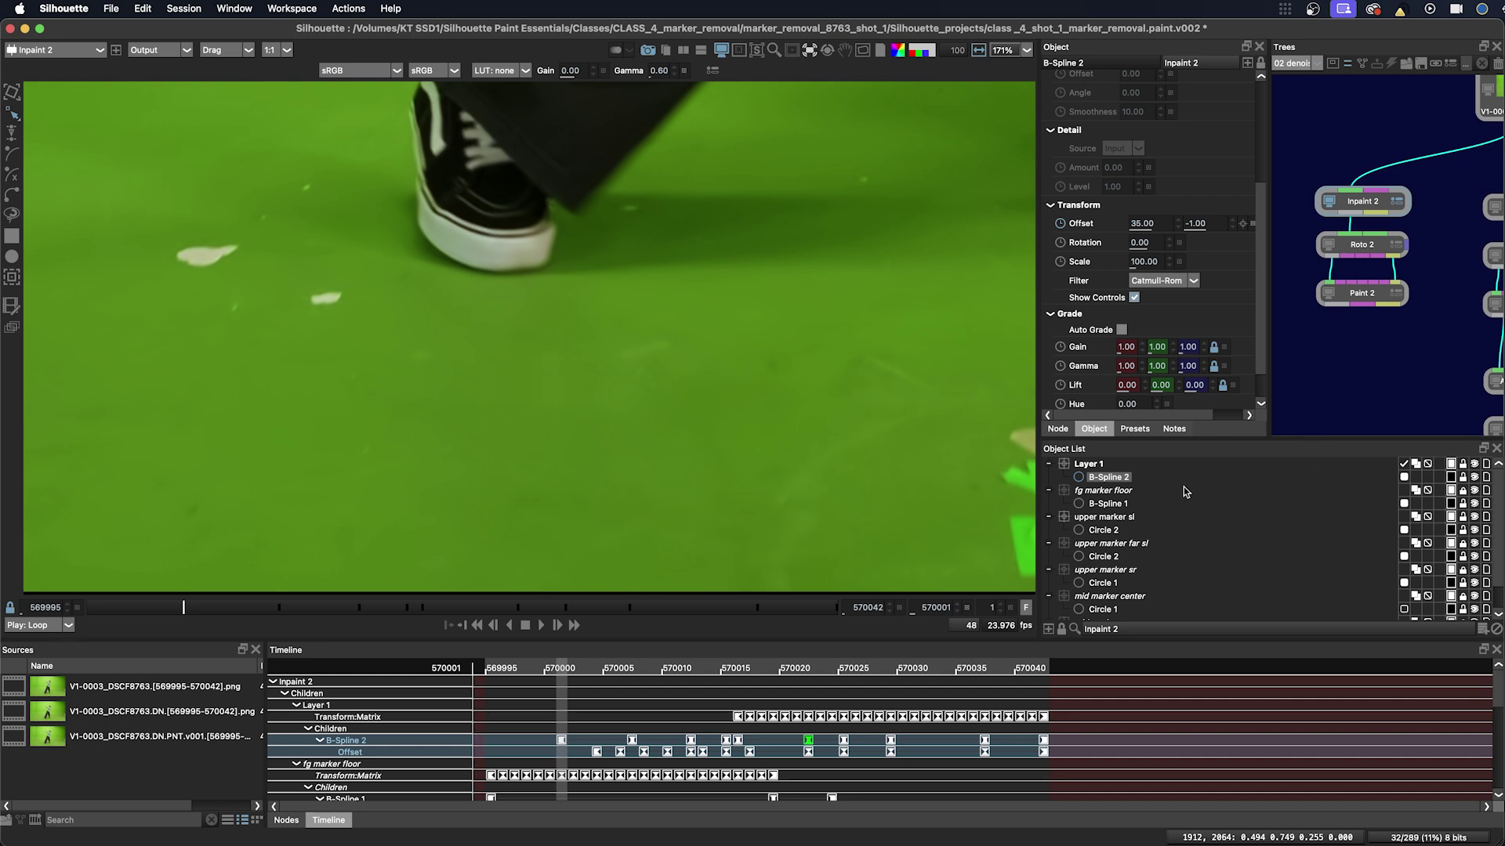
Add a B-Spline 2 opacity keyframe at frame 570001 and set opacity to 0 at frame 570000.
key(Left)
key(Right)
click(1402, 478)
key(Left)
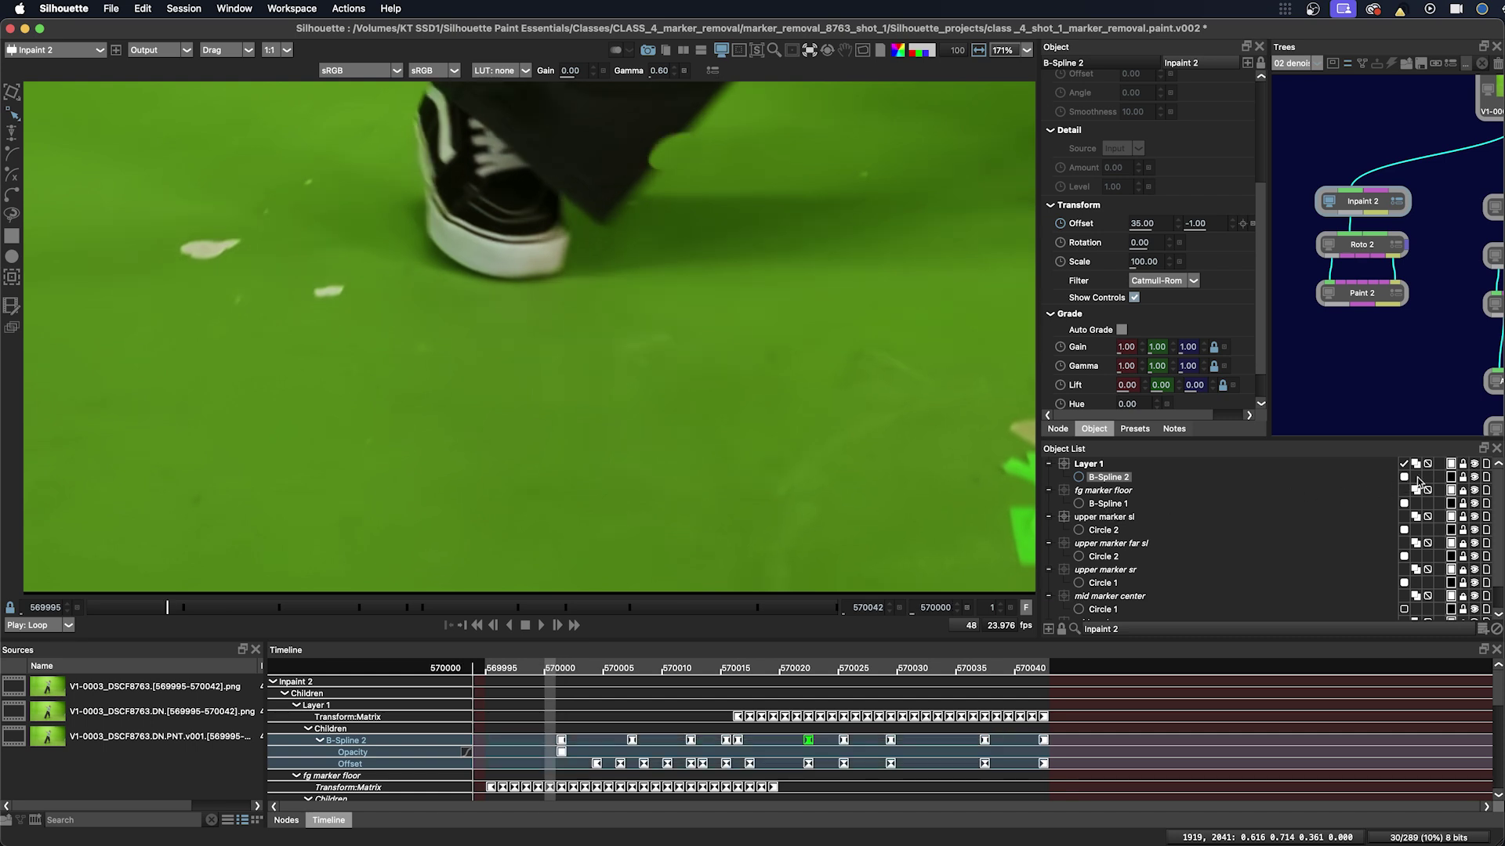
click(1404, 478)
scroll(1152, 235, up, 5)
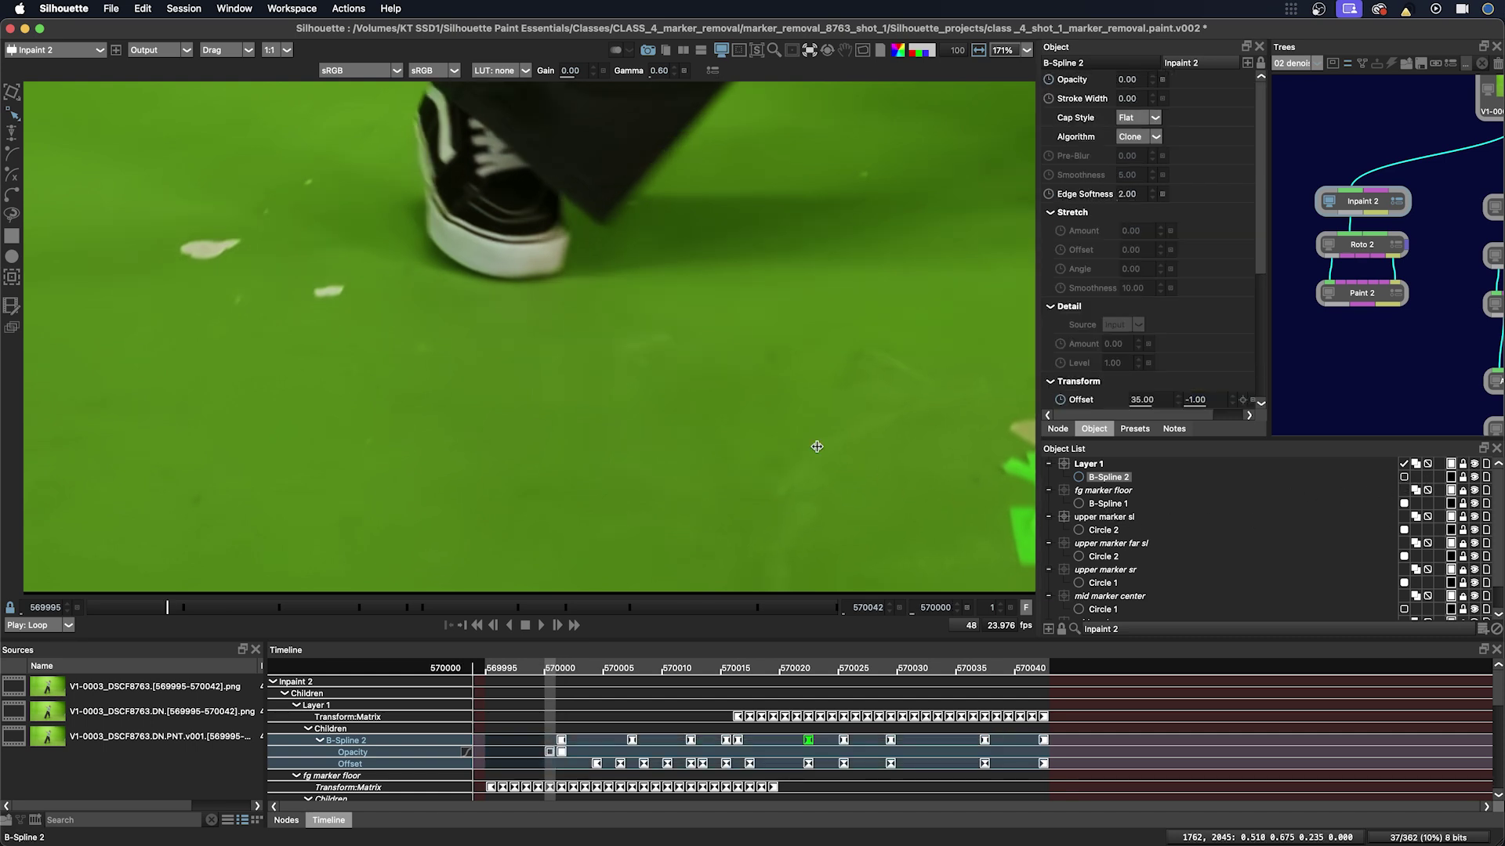
scroll(819, 447, up, 3)
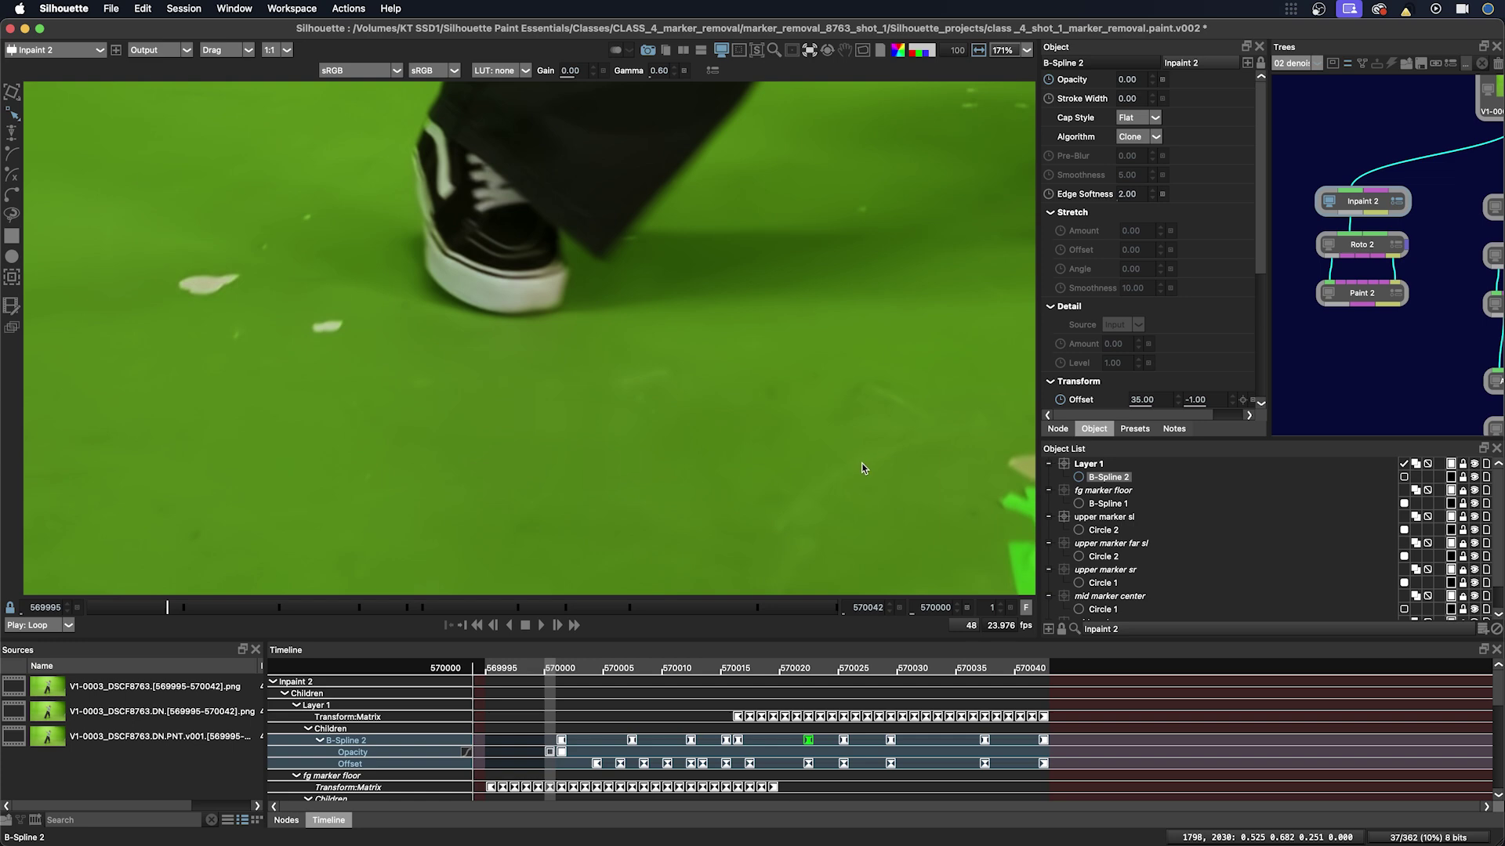
scroll(862, 468, down, 2)
scroll(864, 447, down, 2)
scroll(823, 435, down, 2)
scroll(742, 436, down, 2)
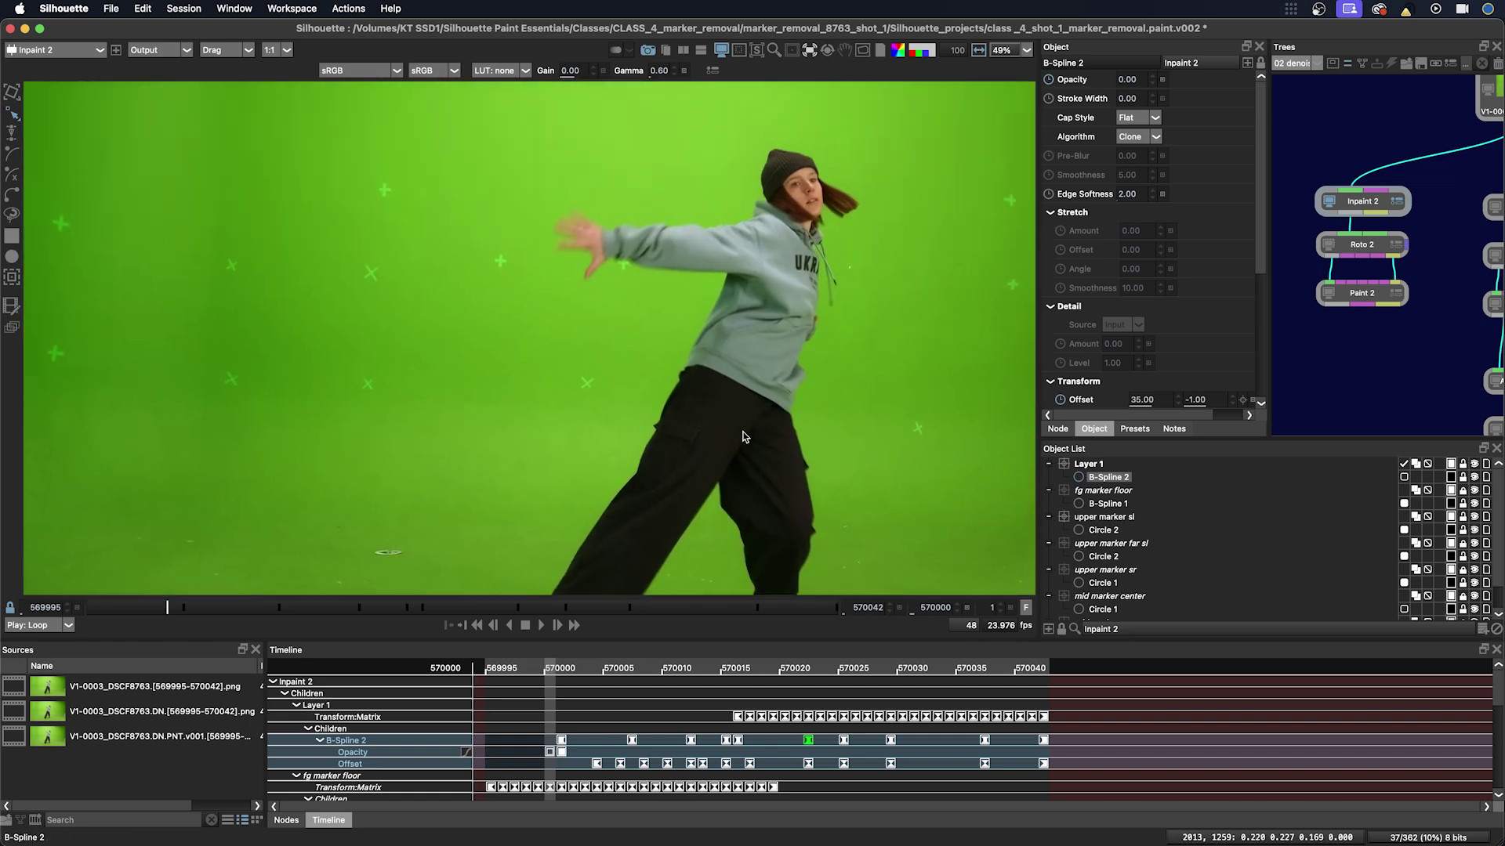
scroll(735, 417, up, 3)
scroll(725, 397, up, 1)
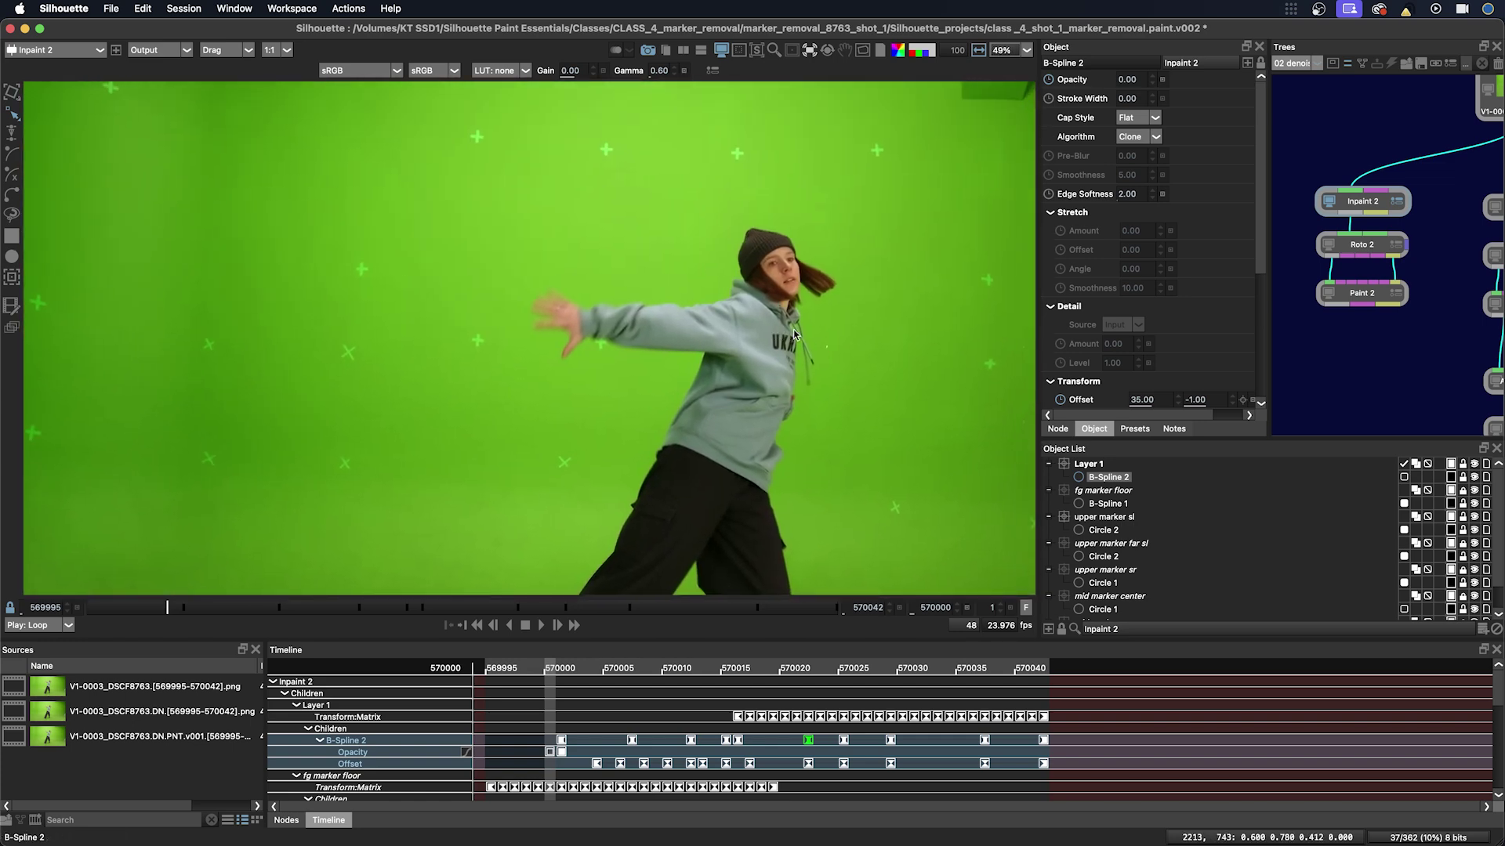